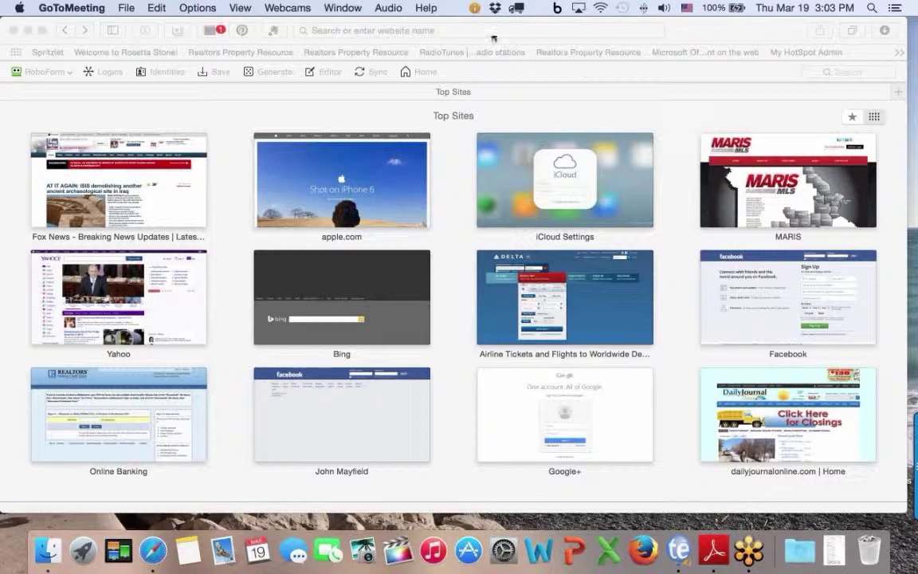
Bring the Safari window to the front, showing its Top Sites page.
click(450, 27)
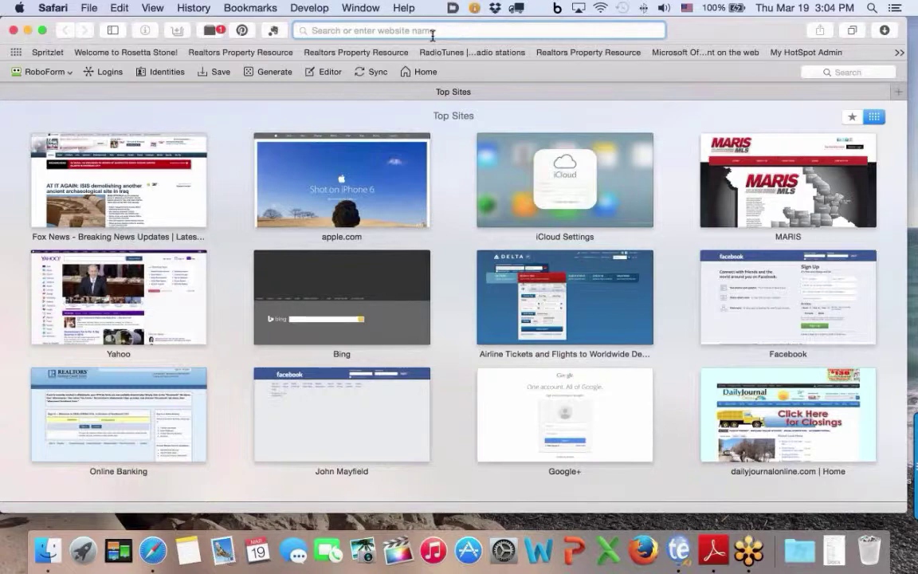
Load narrpr.com, the Realtors Property Resource site, from the 'nar' autocomplete.
text(nar)
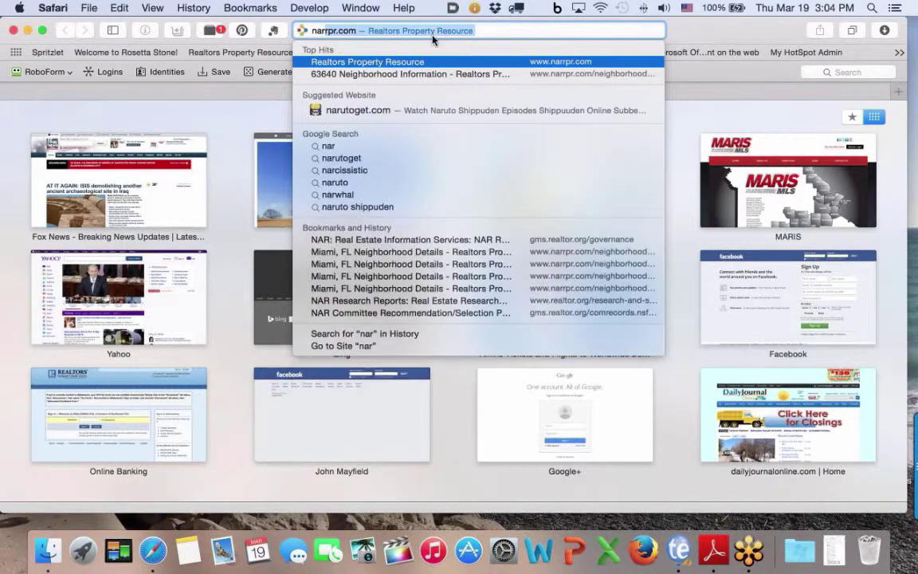
key(Return)
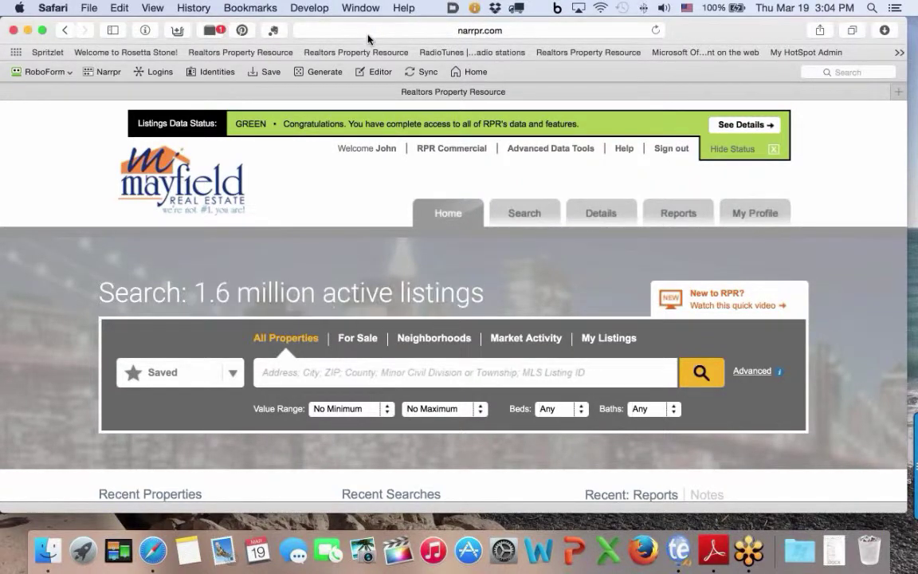
Open the MARIS STL bookmark from the bookmarks-bar overflow to reach marisnet.com.
click(900, 53)
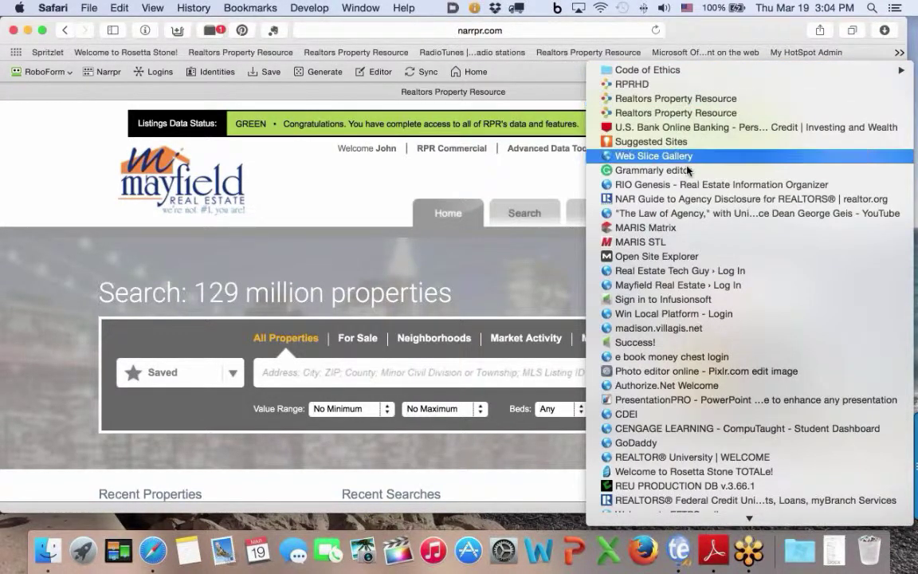
click(664, 242)
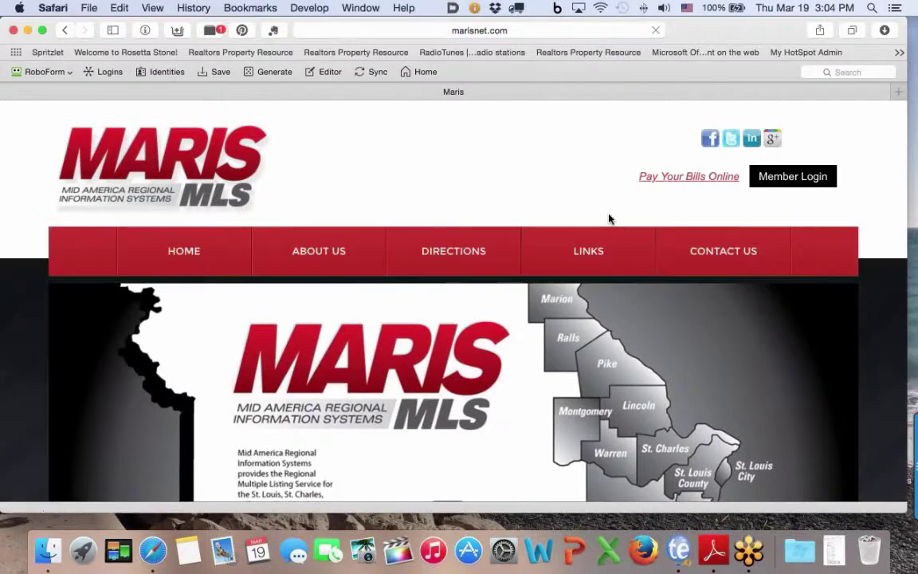
Sign in through MARIS Member Login using the saved autofill credentials.
click(799, 179)
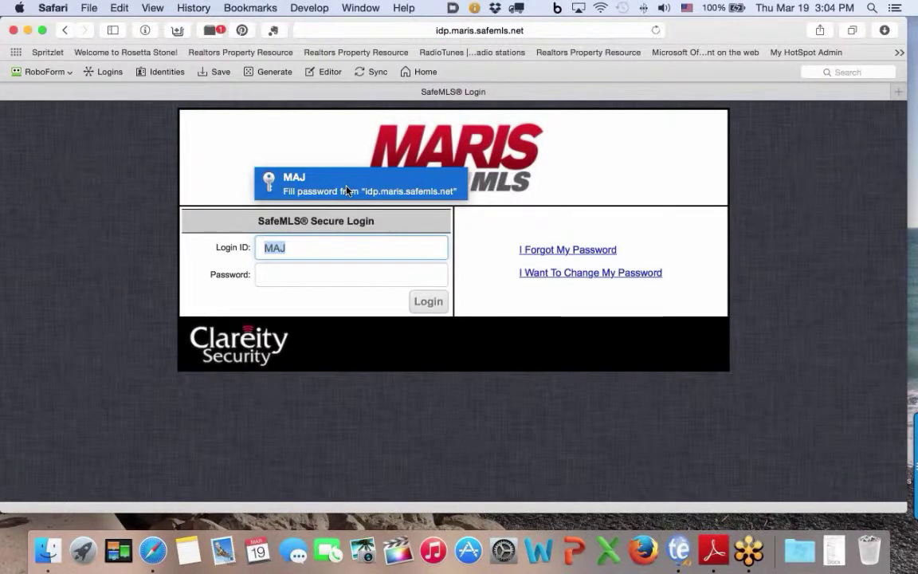
click(347, 189)
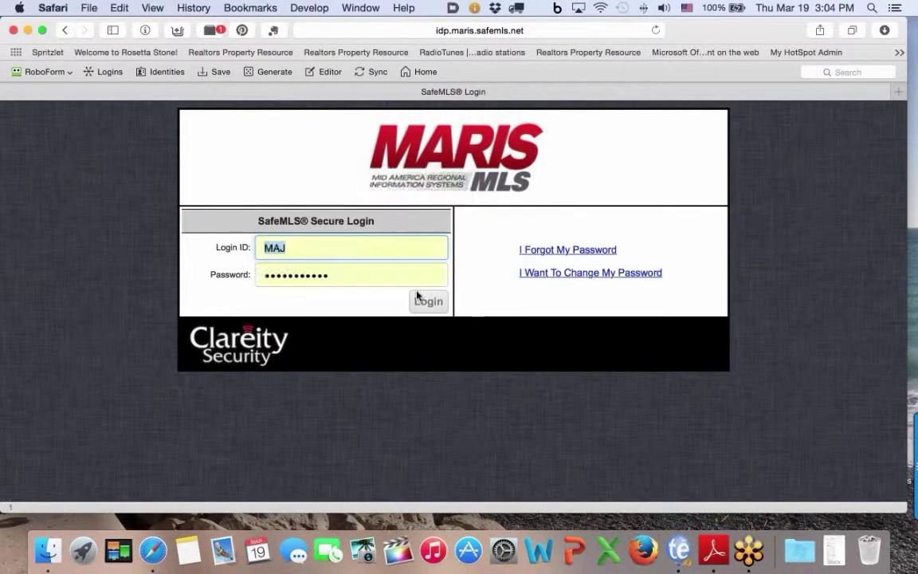
click(425, 306)
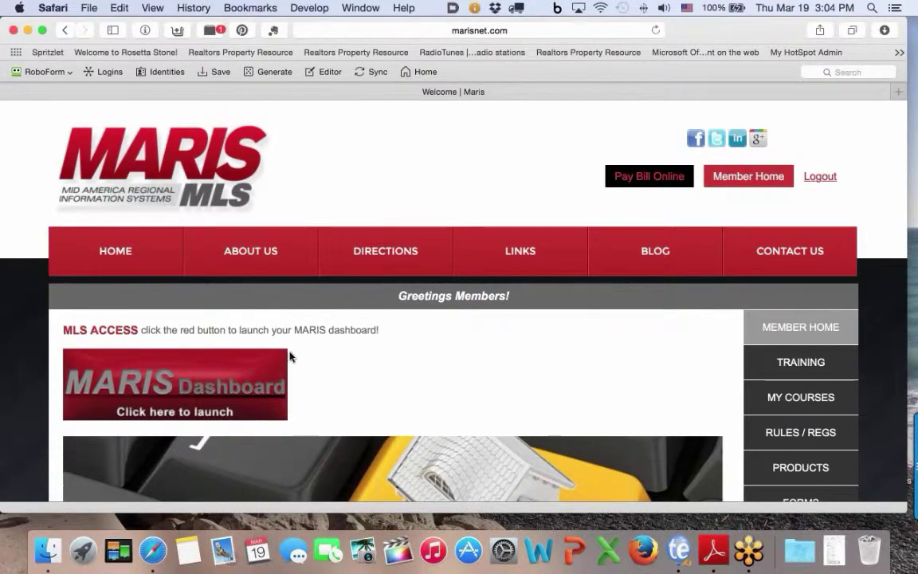
Launch the MARIS Dashboard and start the RPR application tile in a new tab.
scroll(289, 356, down, 2)
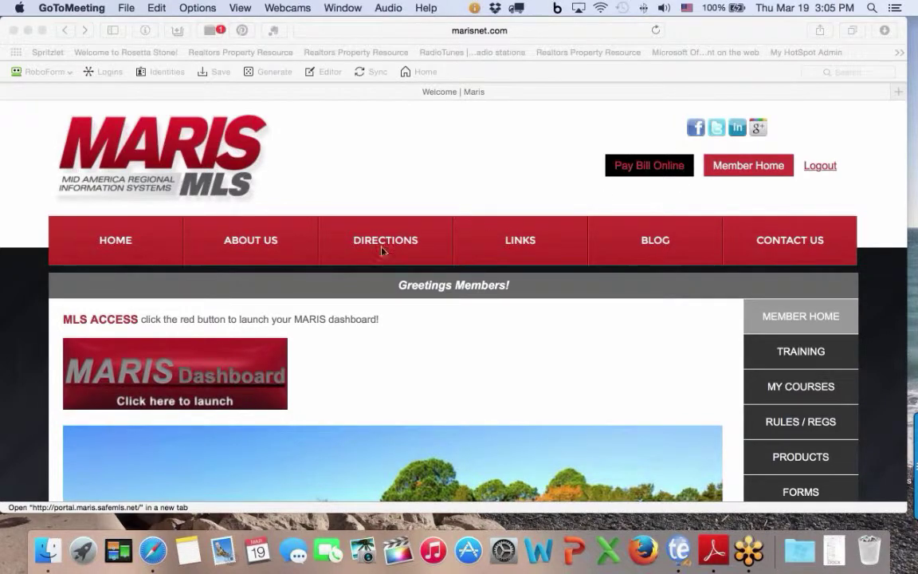
click(188, 338)
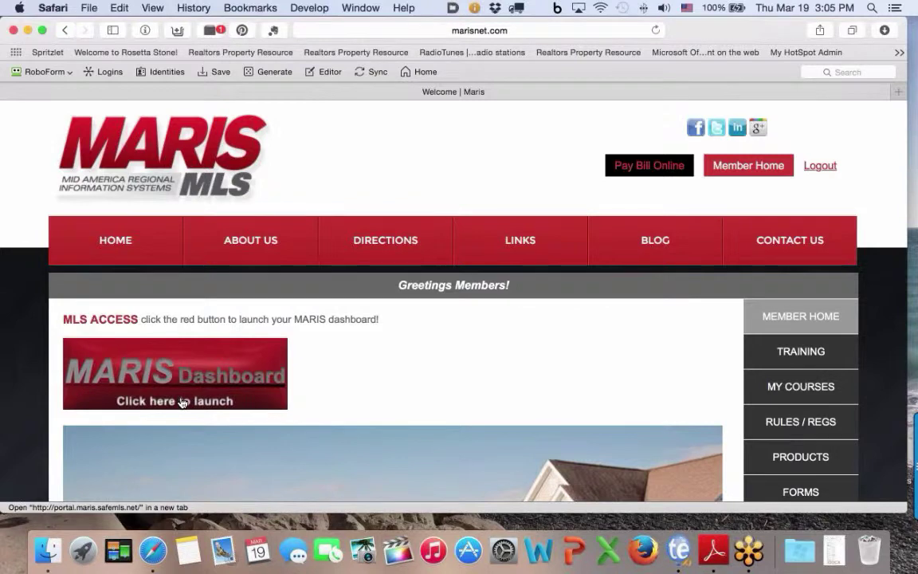
click(182, 401)
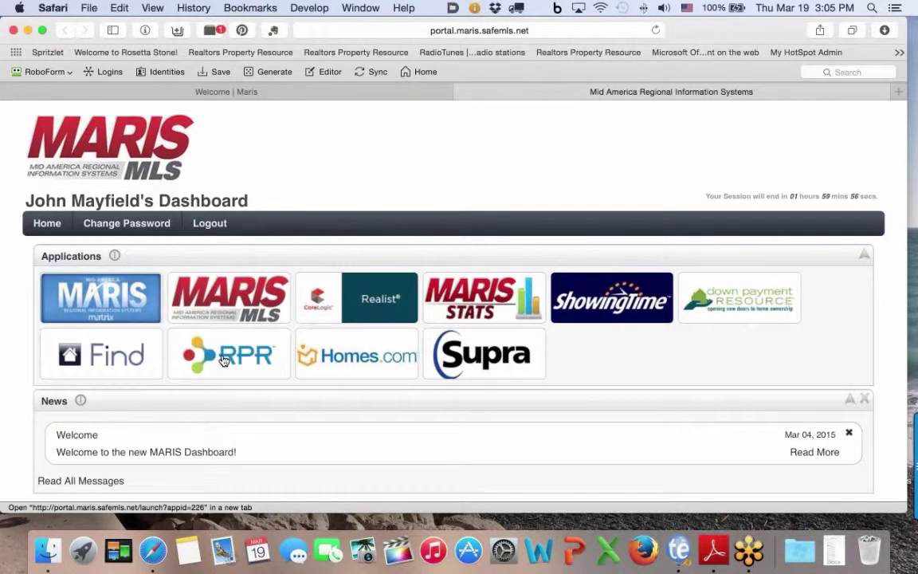
mouse_move(230, 351)
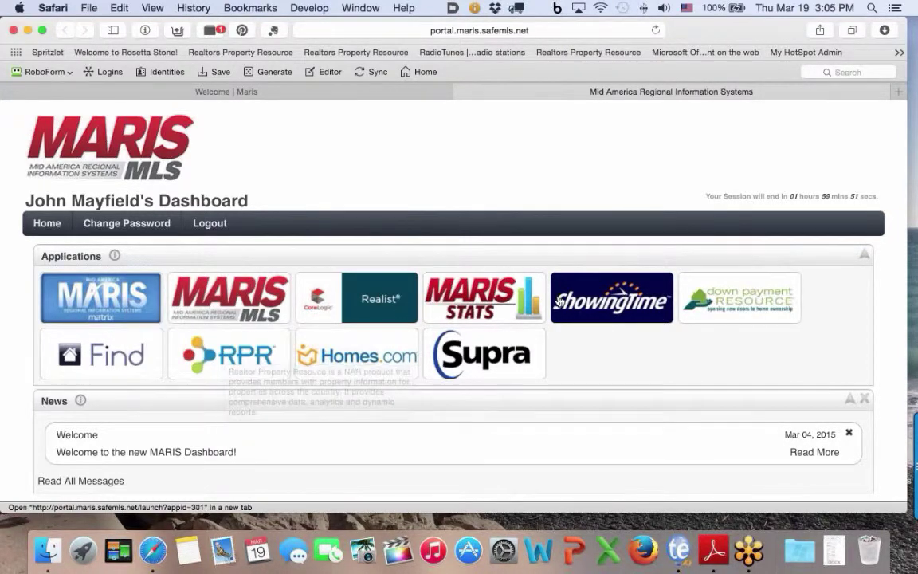
click(240, 359)
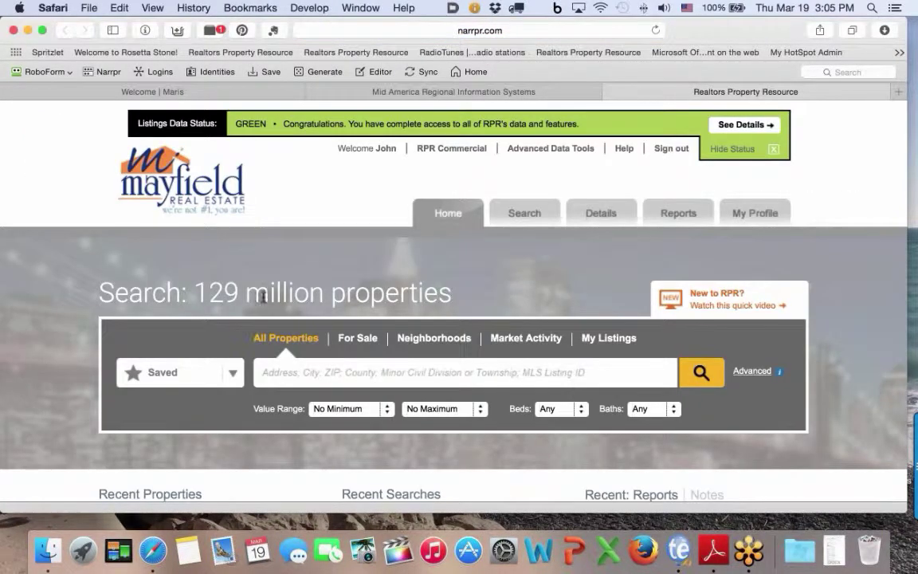
Load narrpr.com in the Welcome | Maris tab, then close the MARIS dashboard and duplicate RPR tabs.
click(243, 97)
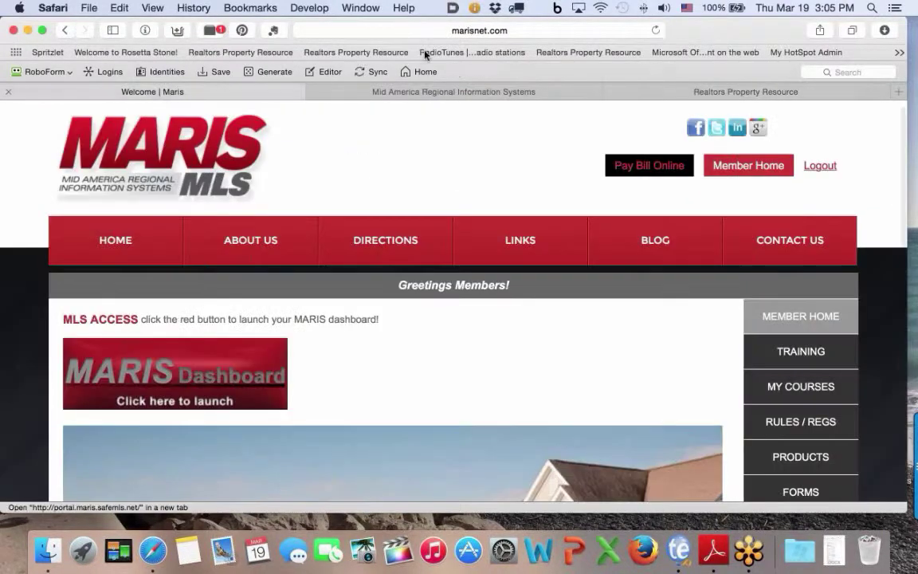
click(496, 30)
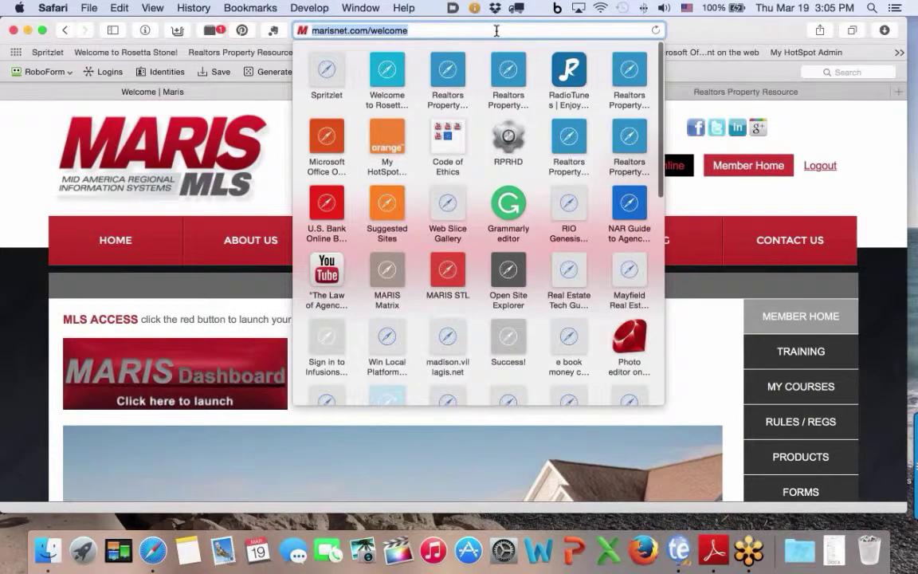
text(narrpr.com)
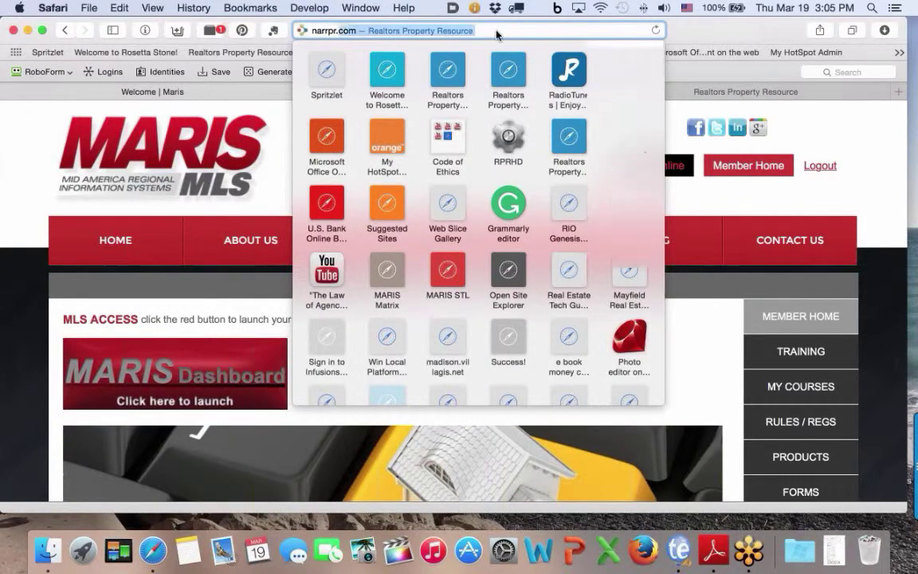
key(Return)
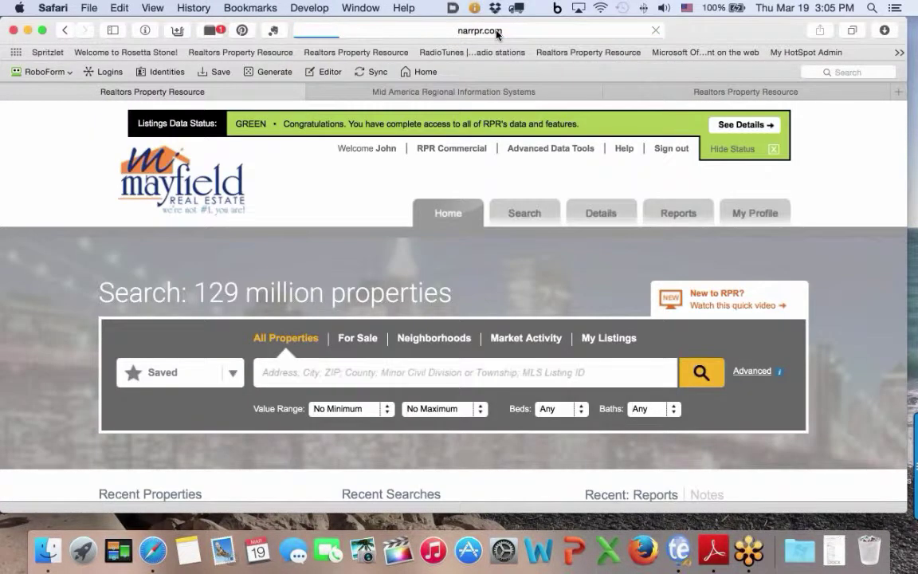
click(314, 93)
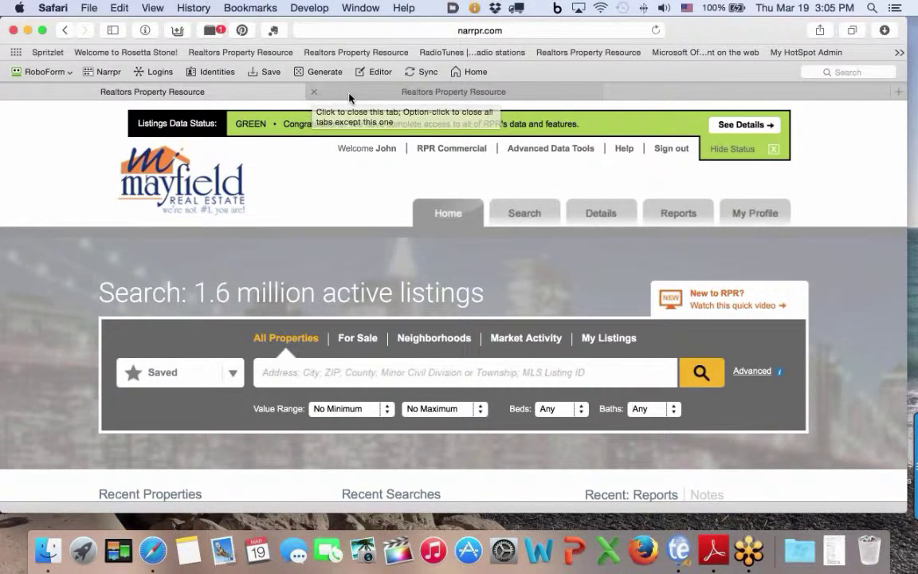
click(7, 92)
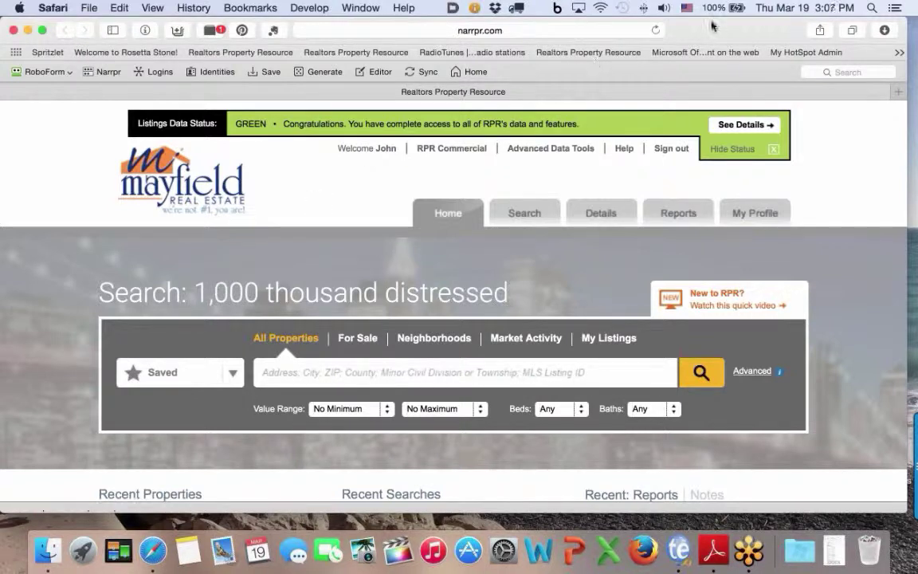
Search 63640, choose Farmington, MO 63640 as the area, and show the Advanced filters.
drag(721, 40, 723, 40)
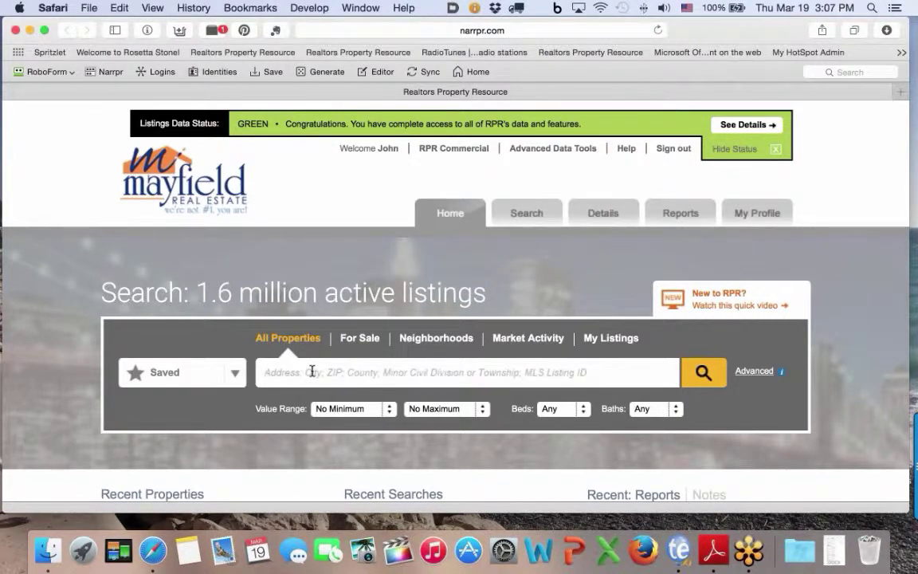
text(63640)
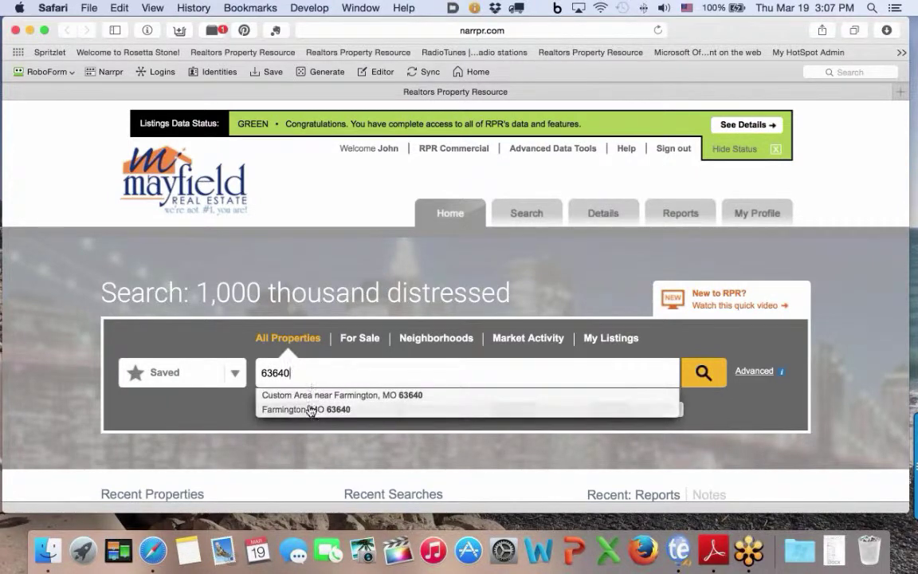
click(311, 410)
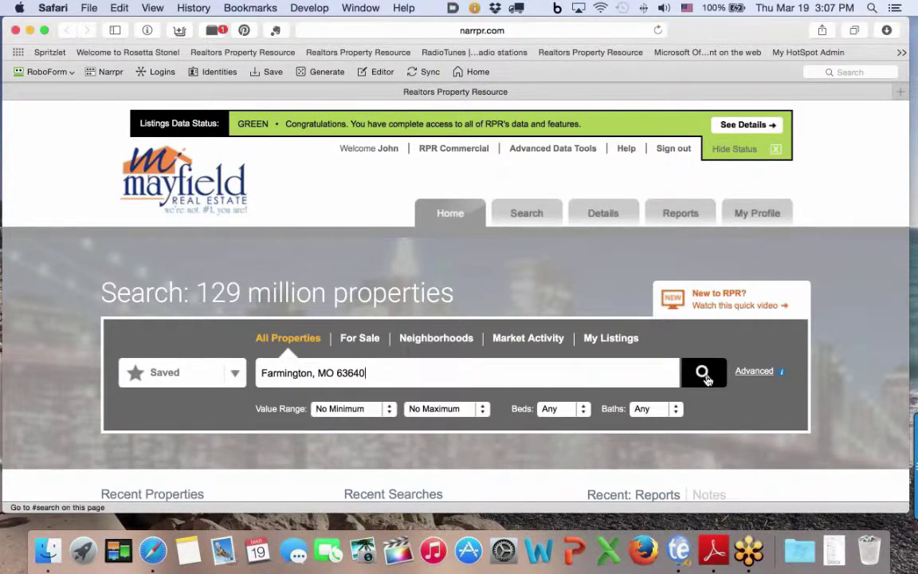
scroll(502, 357, down, 3)
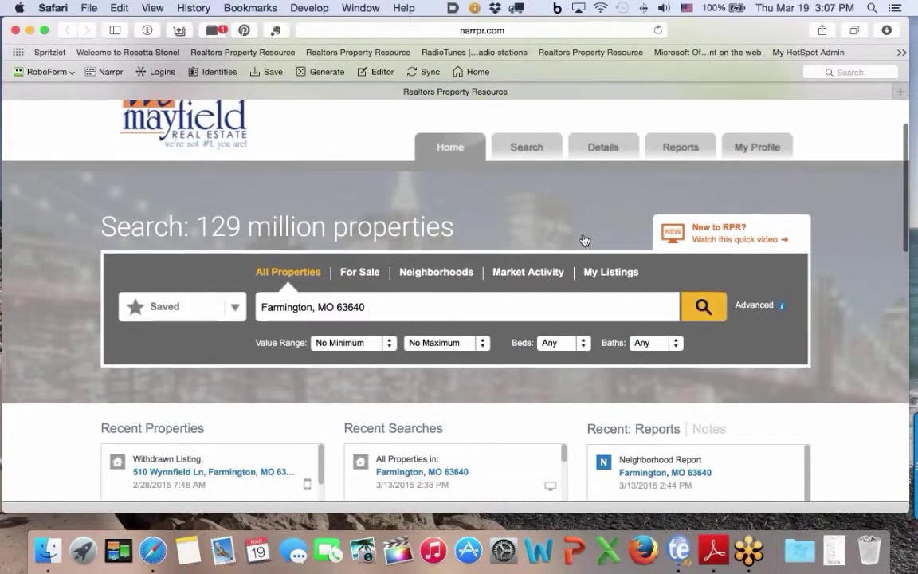
click(754, 305)
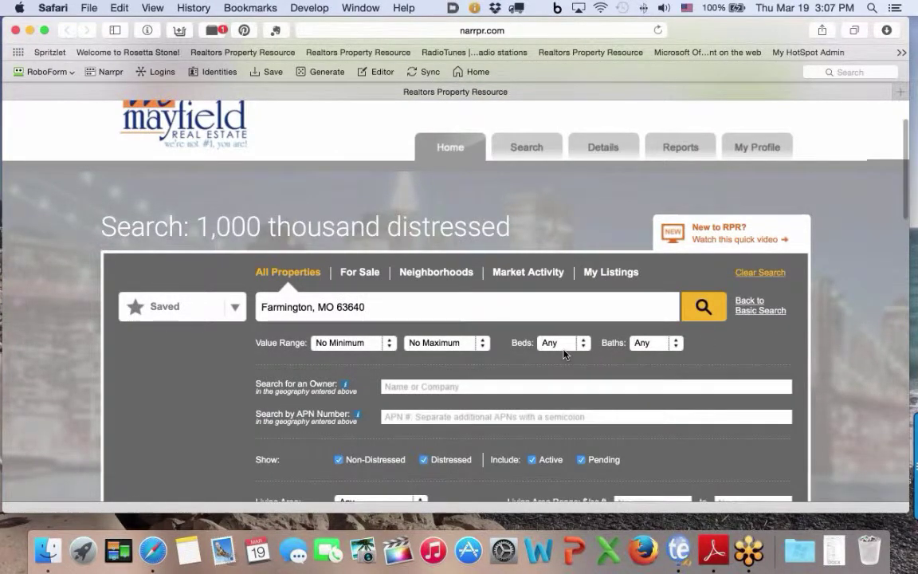
Set the Value Range to $250,000 minimum and $300,000 maximum, then return to Basic Search.
scroll(564, 354, down, 1)
scroll(564, 354, down, 1)
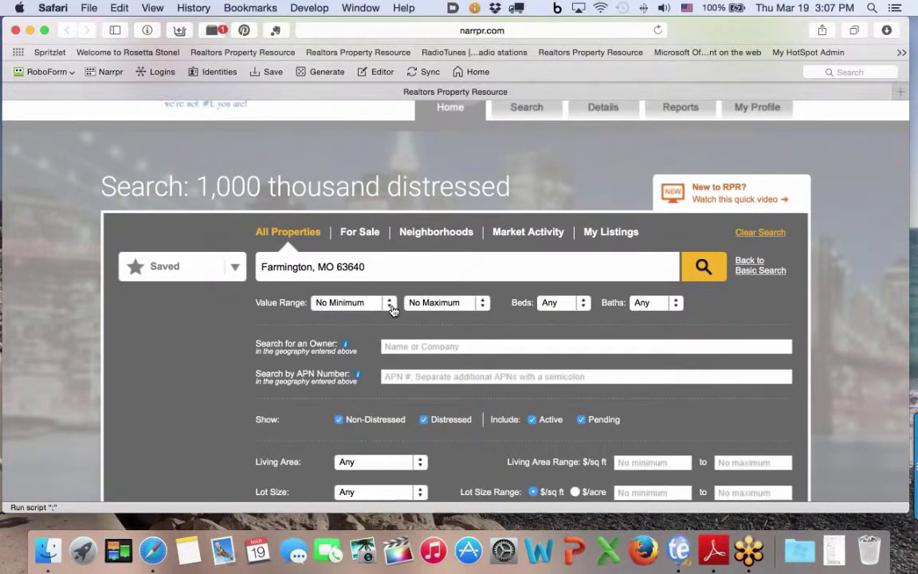
click(392, 309)
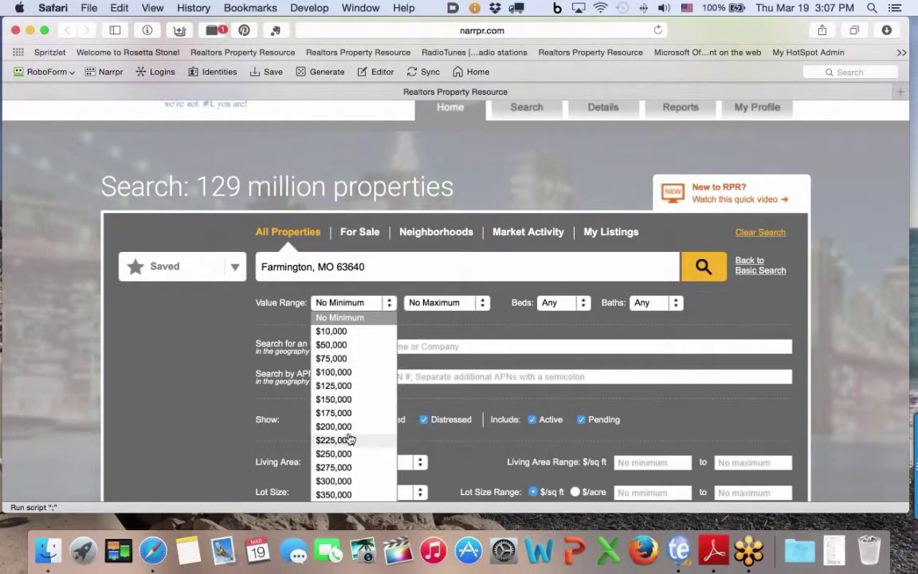
click(346, 426)
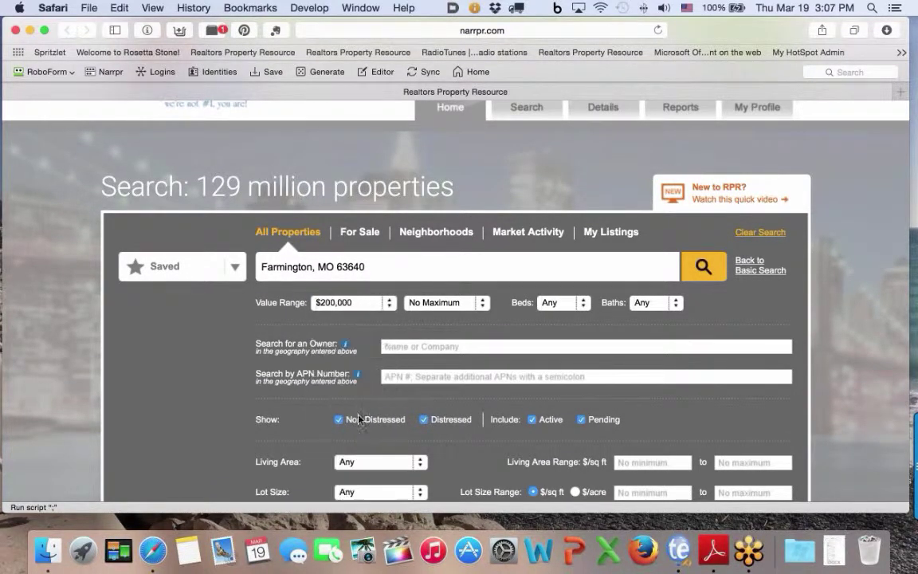
click(482, 303)
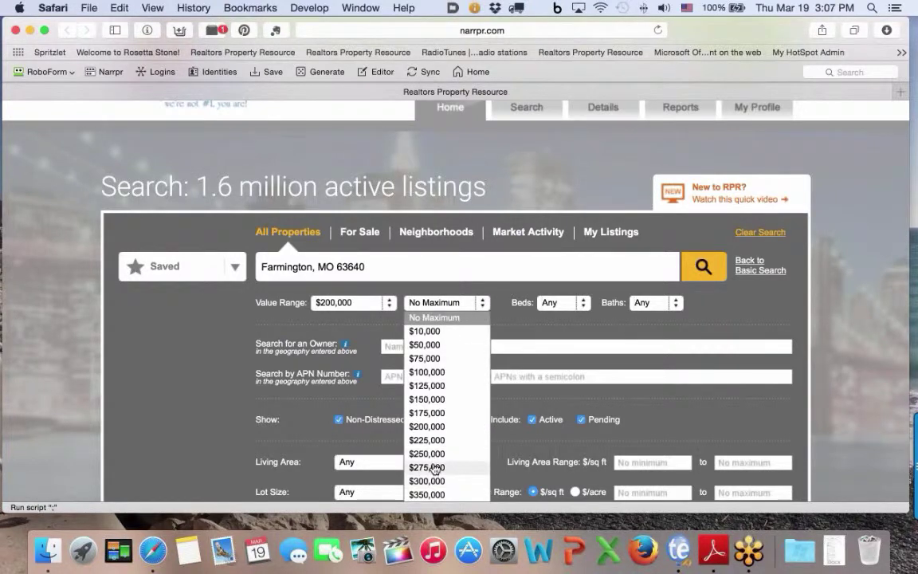
click(434, 470)
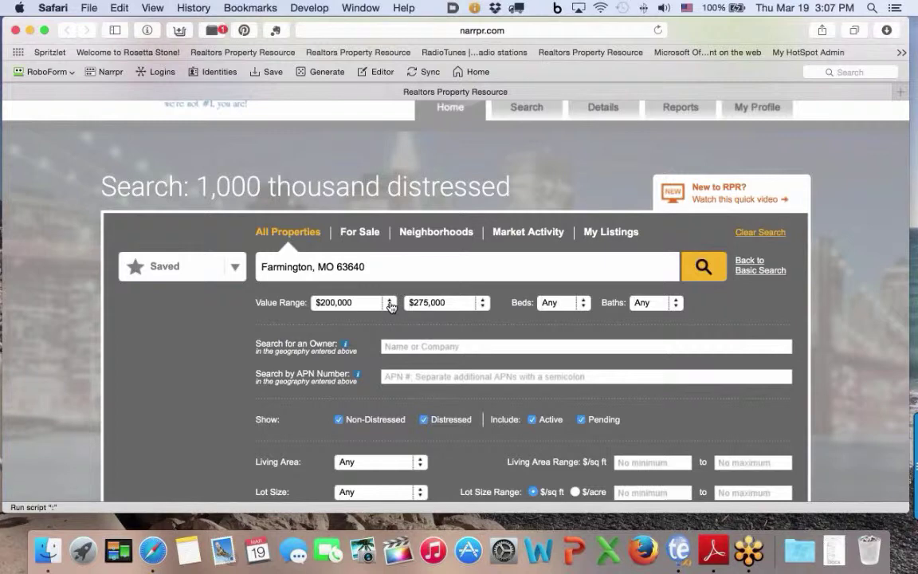
click(362, 303)
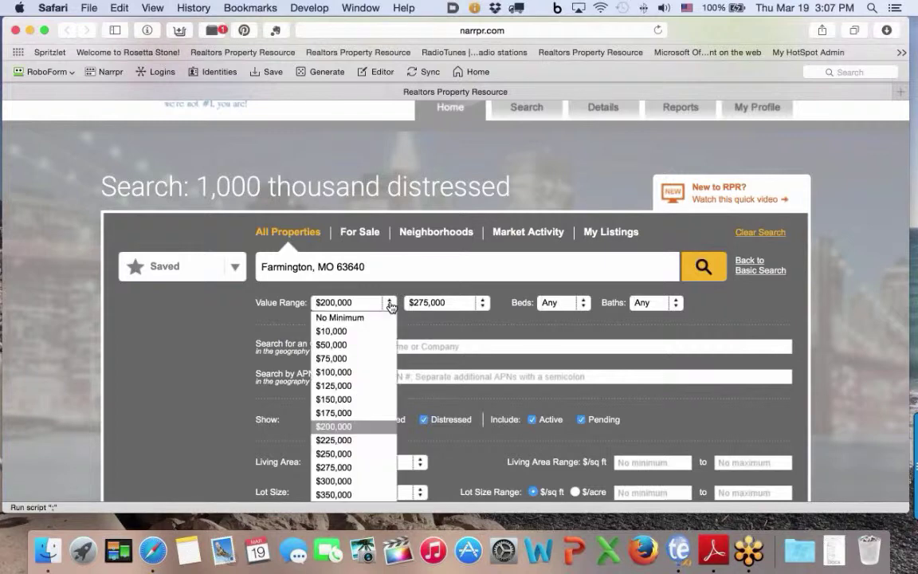
click(351, 453)
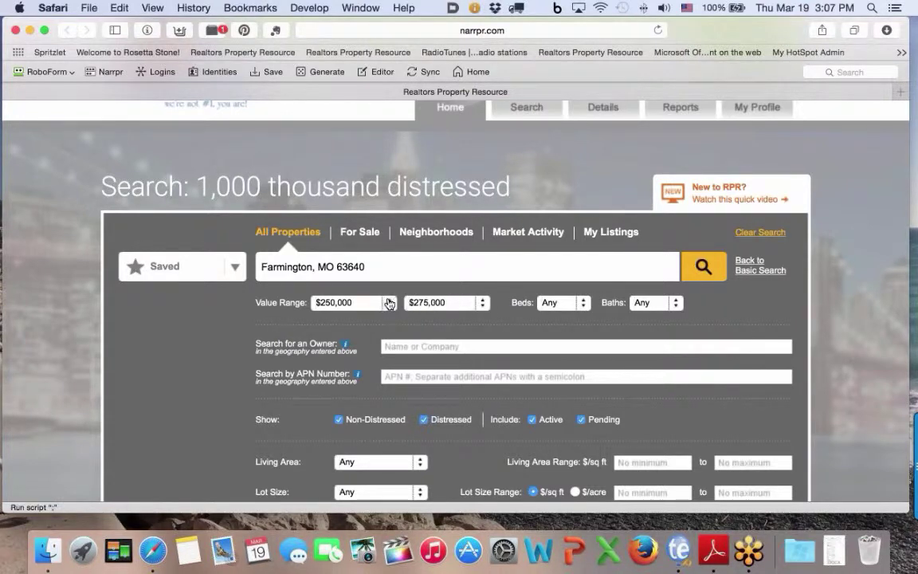
click(483, 306)
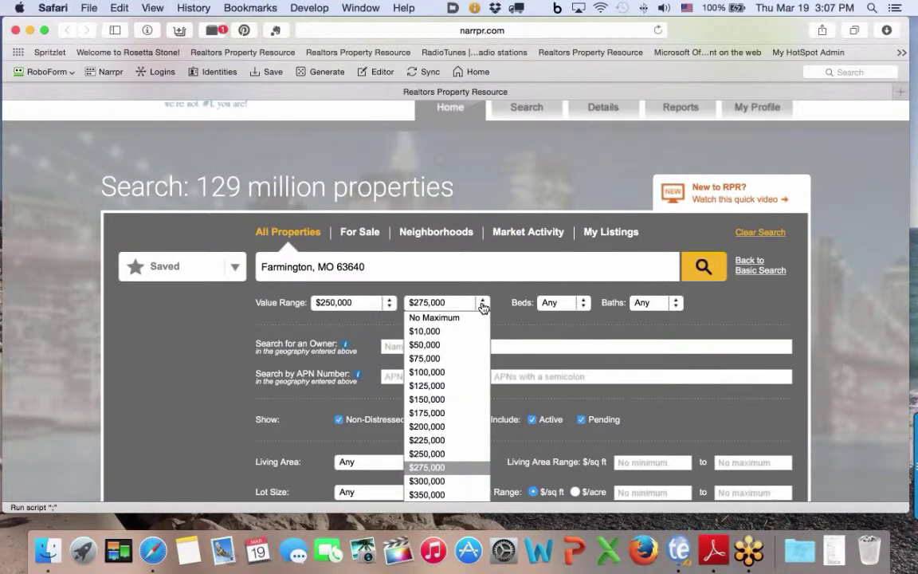
click(483, 306)
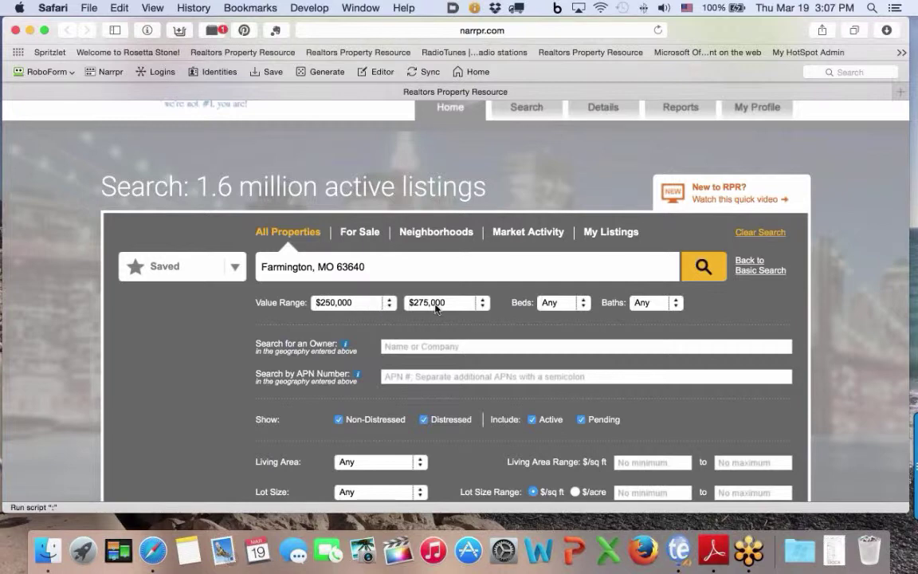
click(485, 303)
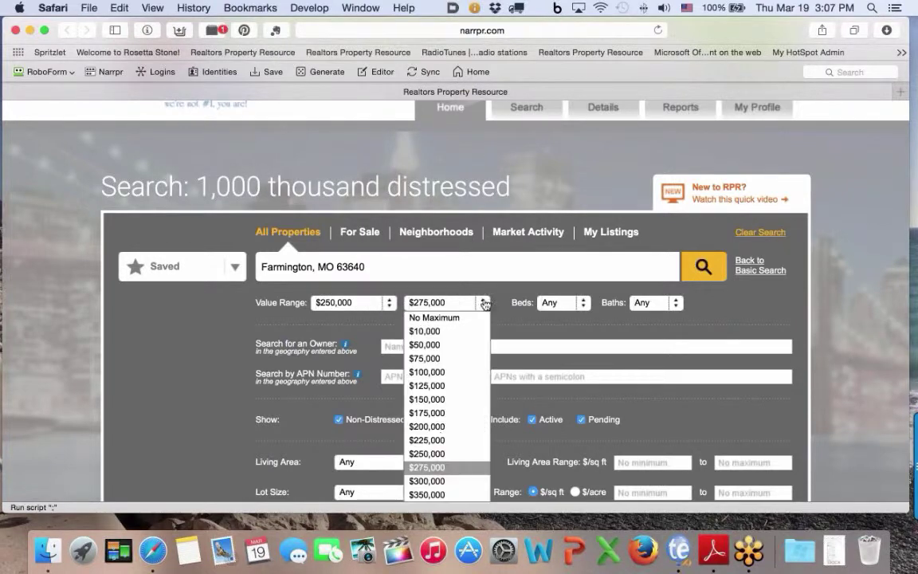
click(433, 482)
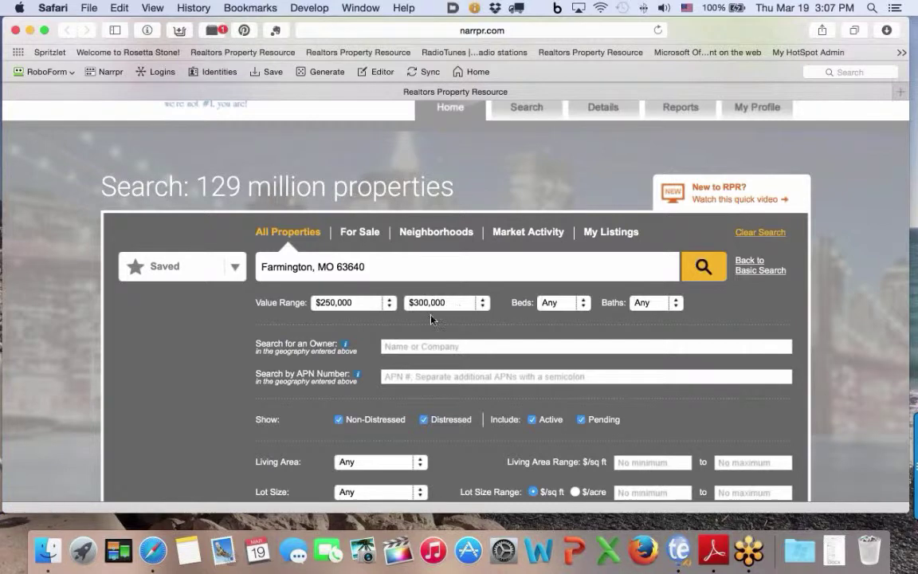
click(749, 264)
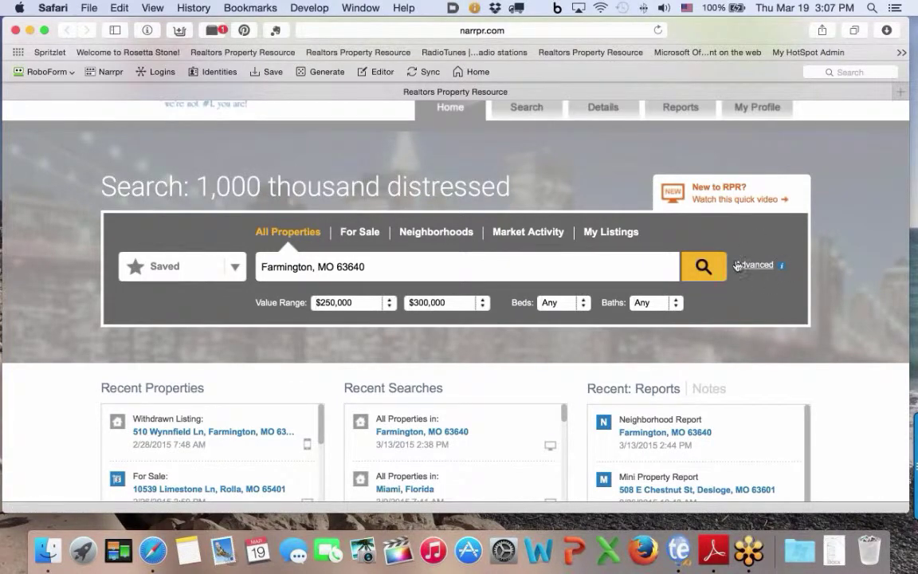
Switch the Farmington, MO 63640 search to the Market Activity For Sale tab.
click(759, 267)
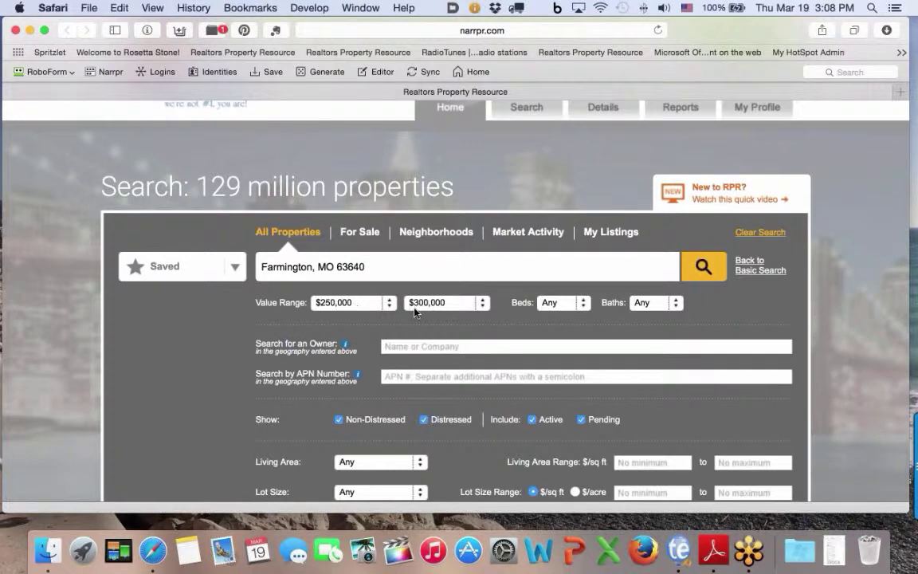
scroll(415, 312, down, 2)
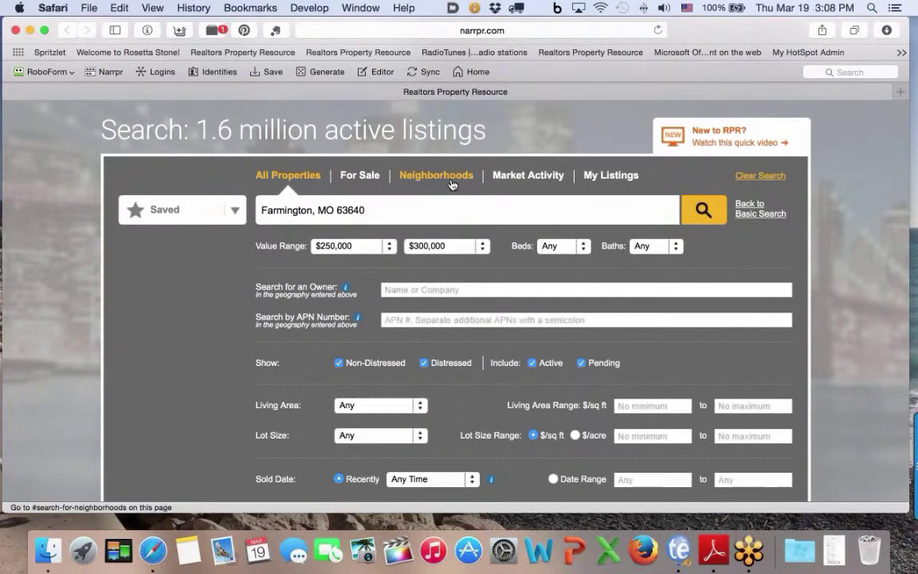
click(496, 180)
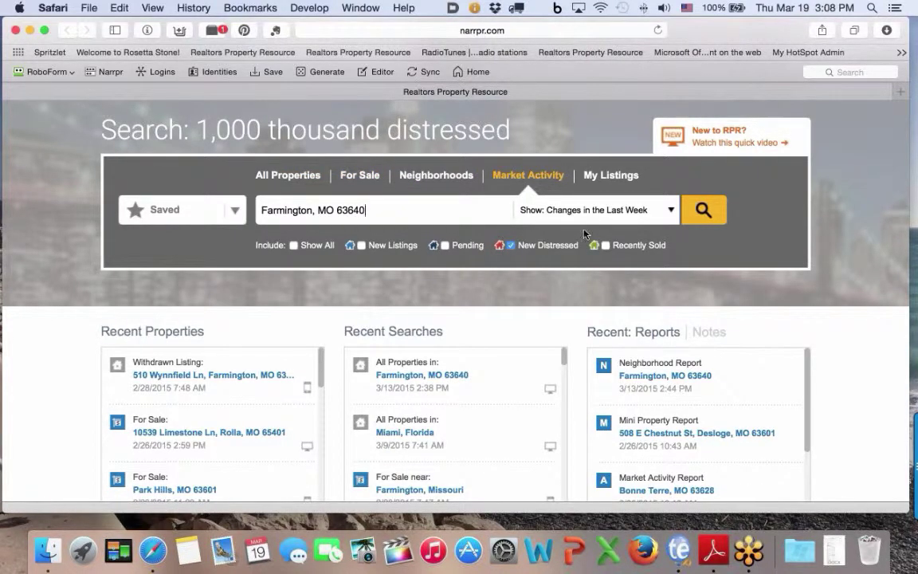
click(359, 177)
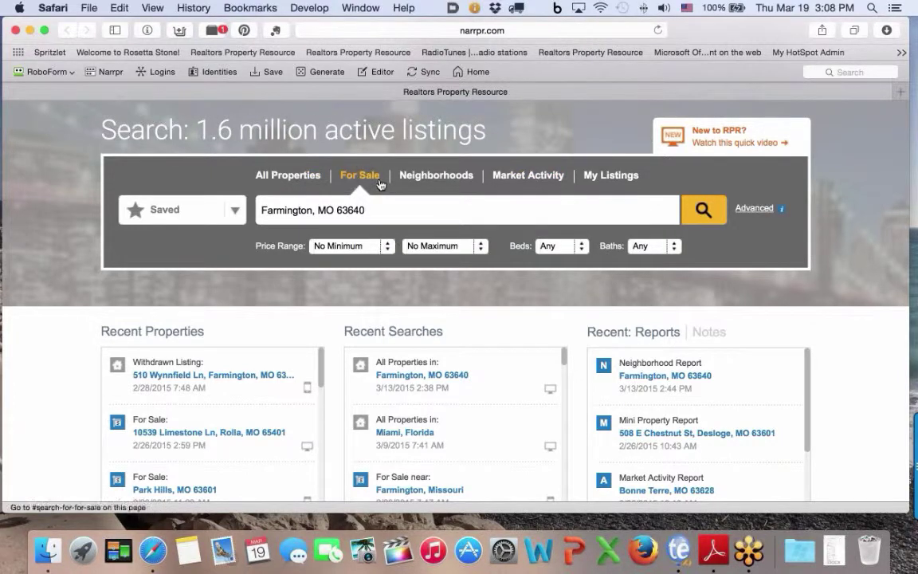
Set the For Sale price range to $250,000–$300,000 and return to the basic search view.
click(348, 245)
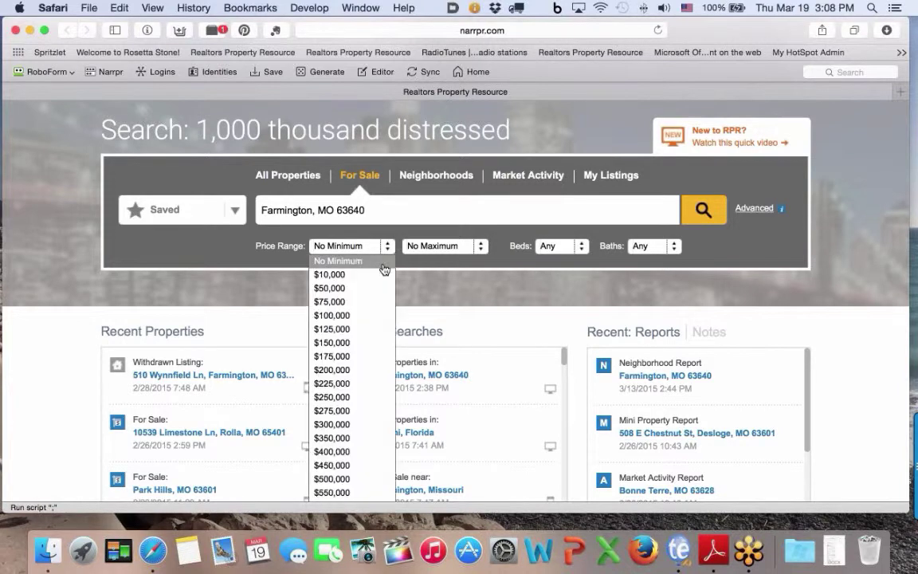
click(341, 398)
click(481, 246)
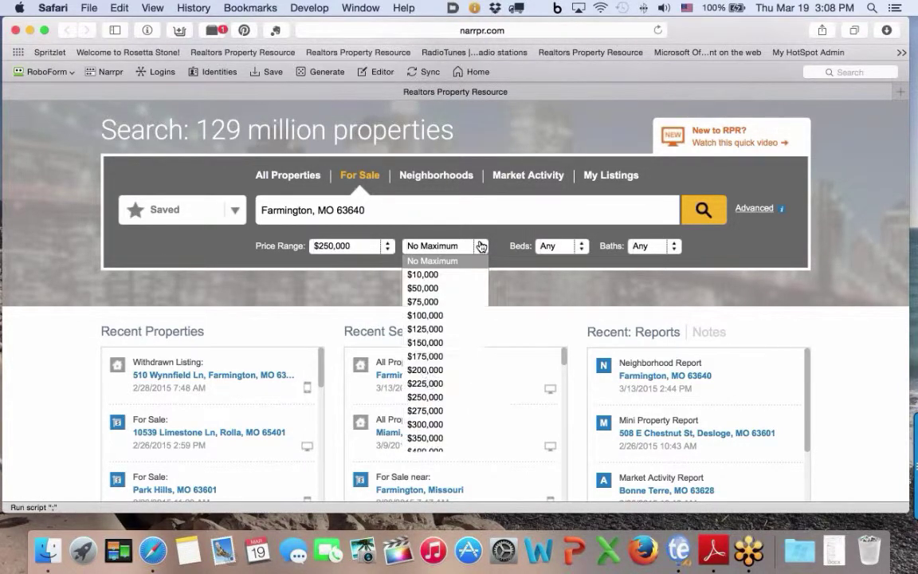
click(428, 425)
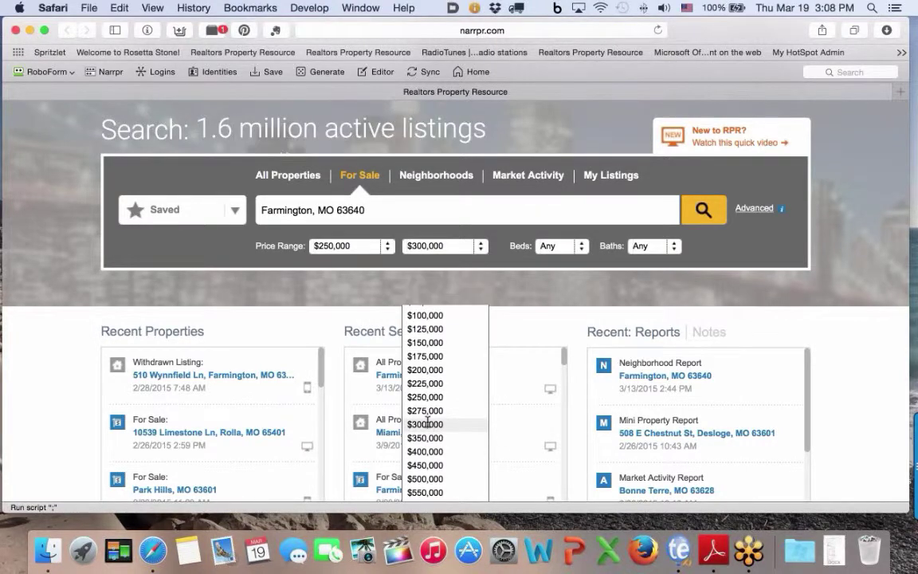
click(754, 209)
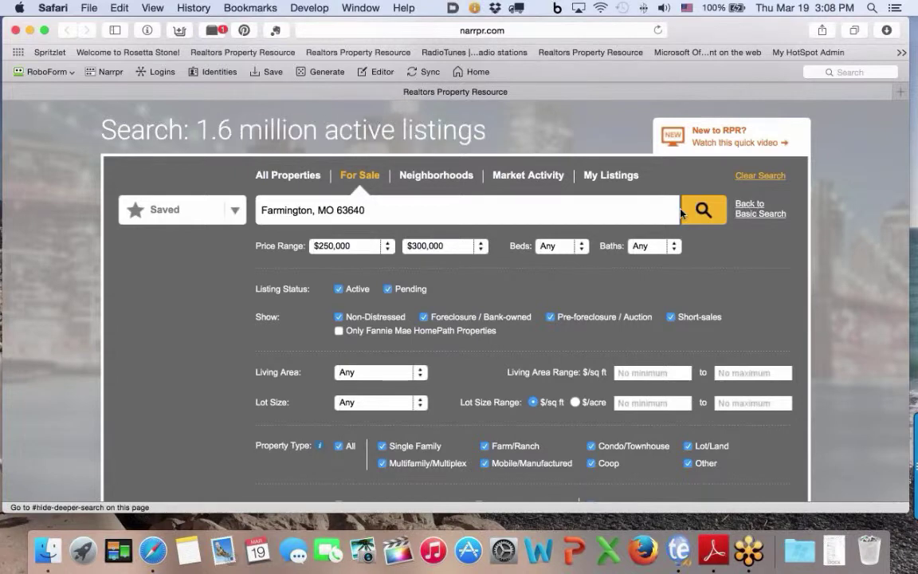
click(420, 295)
scroll(398, 302, down, 1)
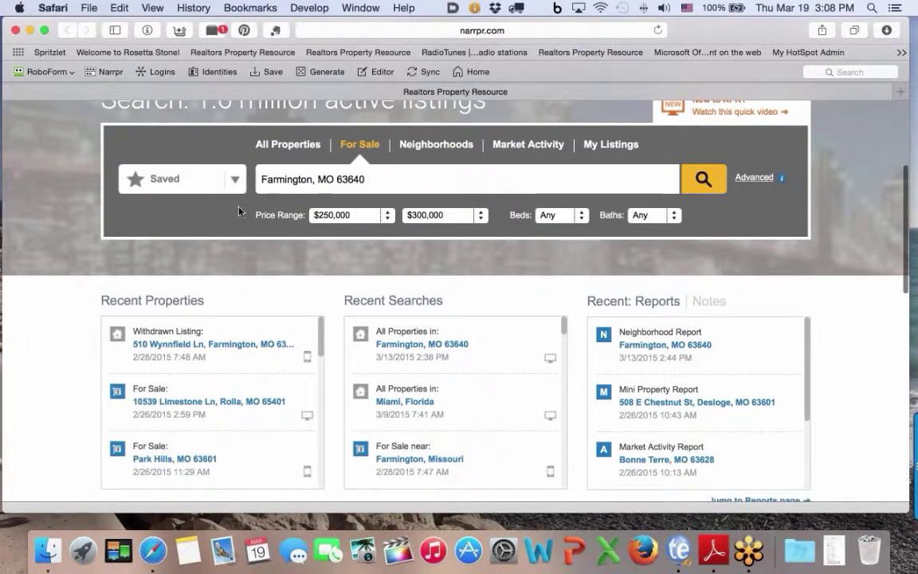
Run the search and scroll the 29 results priced $250,000–$300,000 down to the pagination.
click(701, 184)
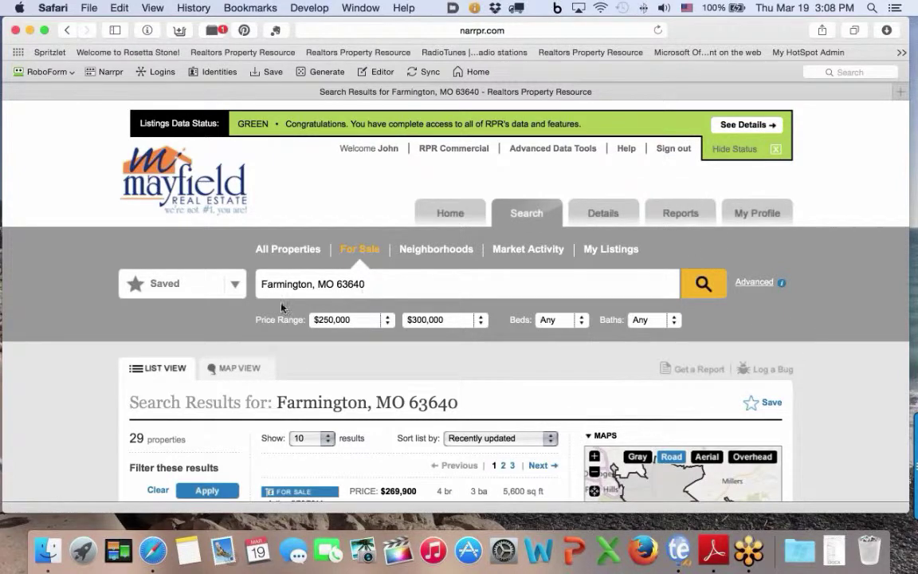
scroll(359, 391, down, 2)
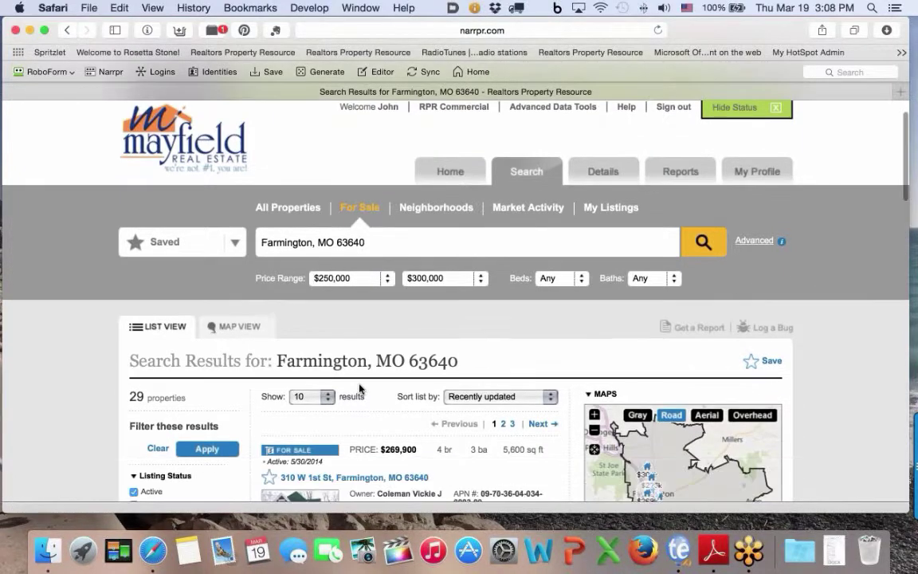
scroll(359, 389, down, 4)
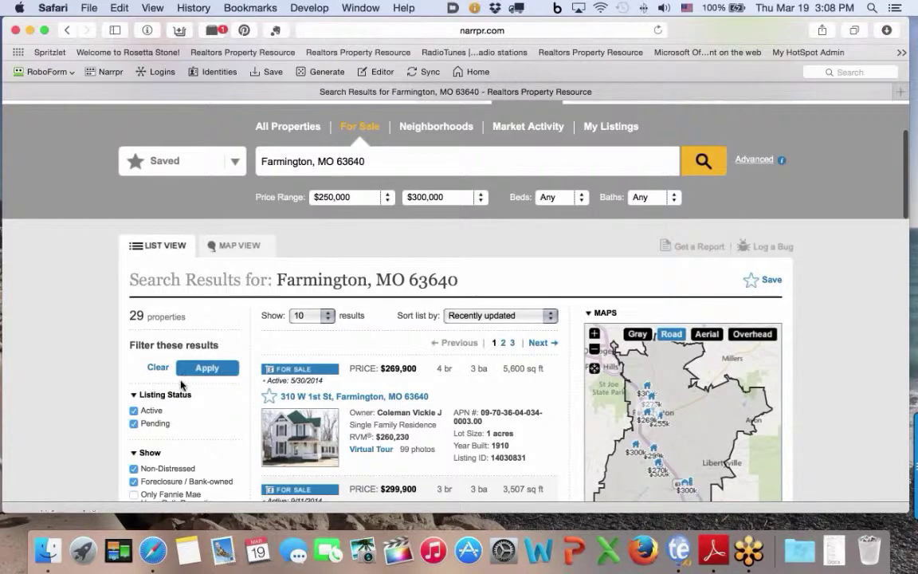
scroll(182, 384, down, 4)
scroll(182, 384, down, 4)
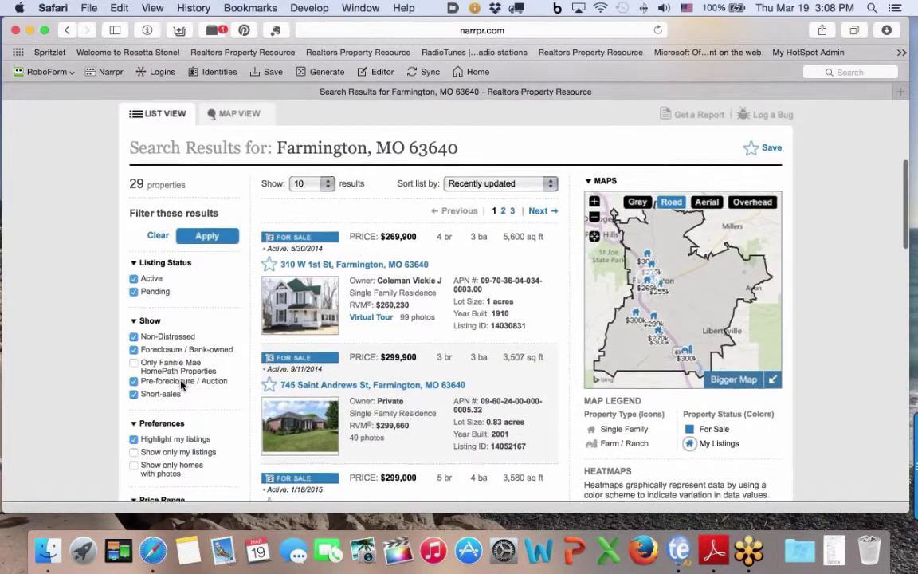
scroll(181, 384, down, 9)
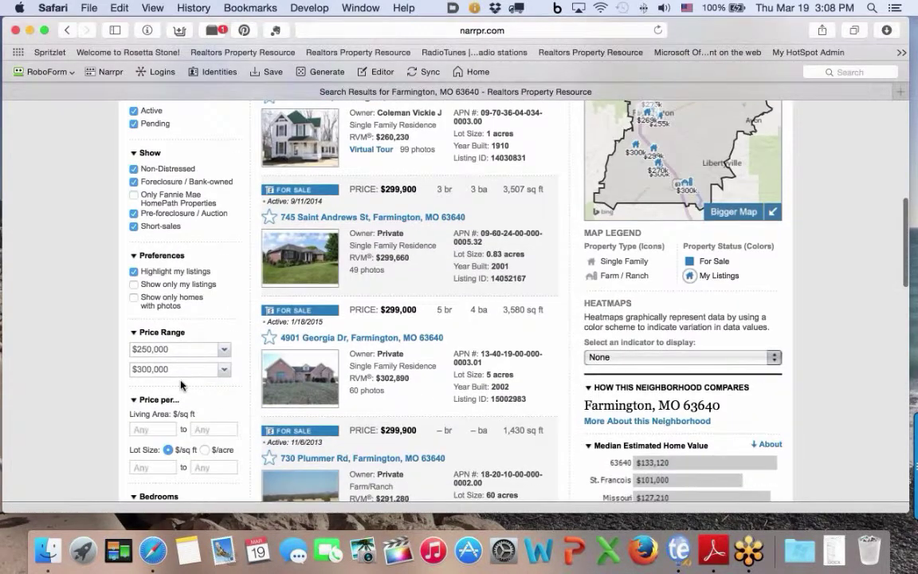
scroll(182, 384, down, 4)
scroll(162, 341, up, 10)
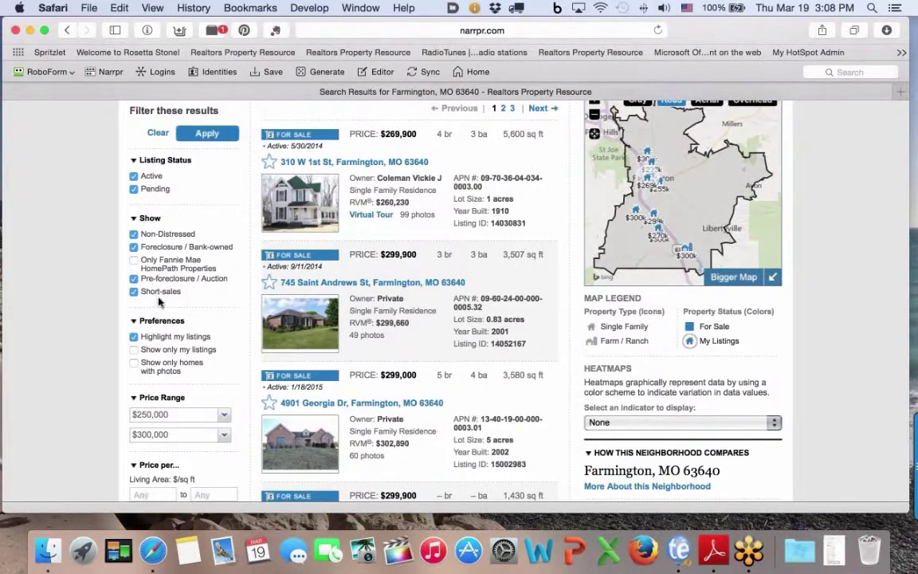
scroll(160, 302, up, 5)
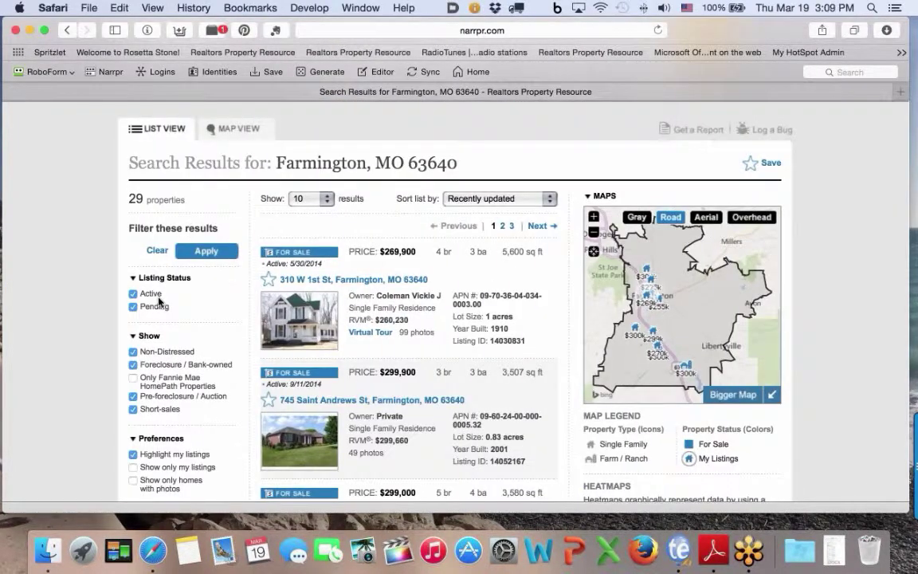
scroll(159, 302, down, 10)
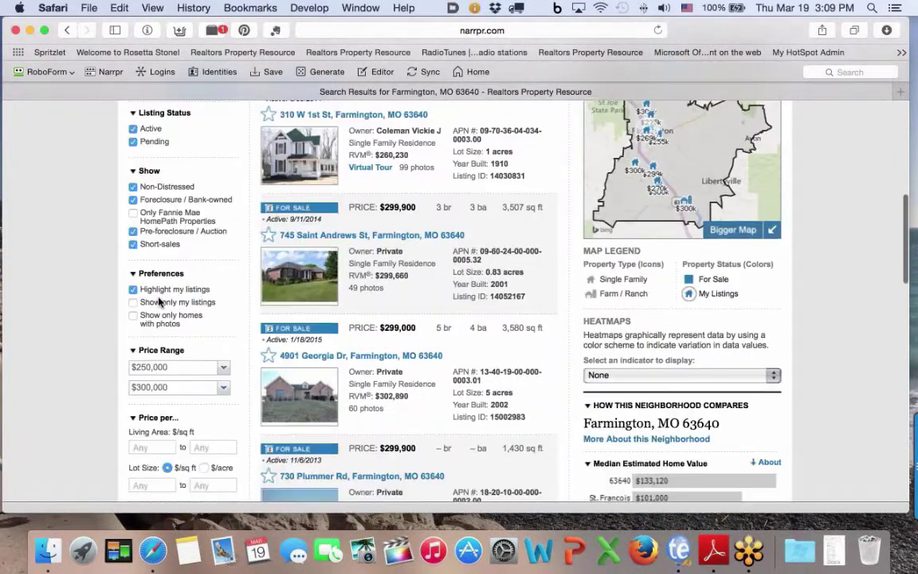
scroll(159, 299, down, 12)
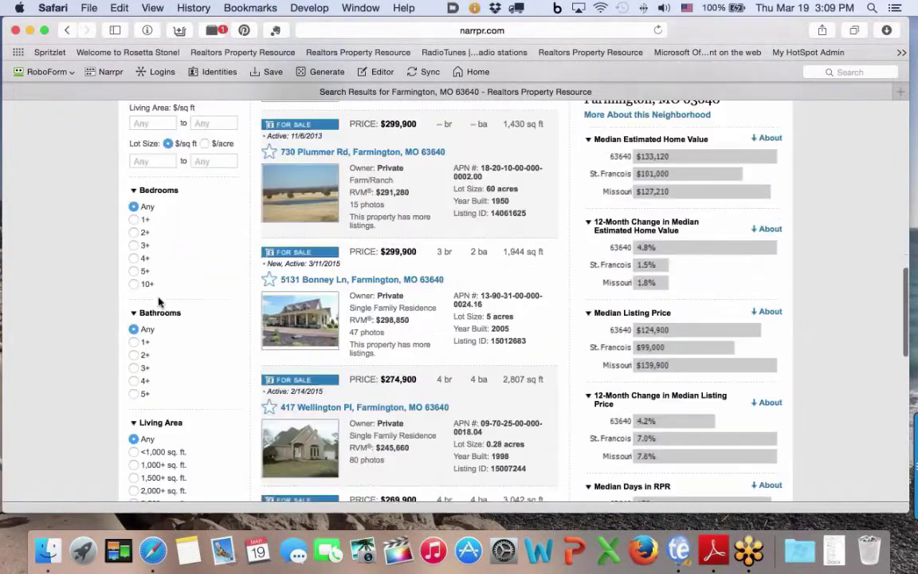
scroll(159, 302, down, 5)
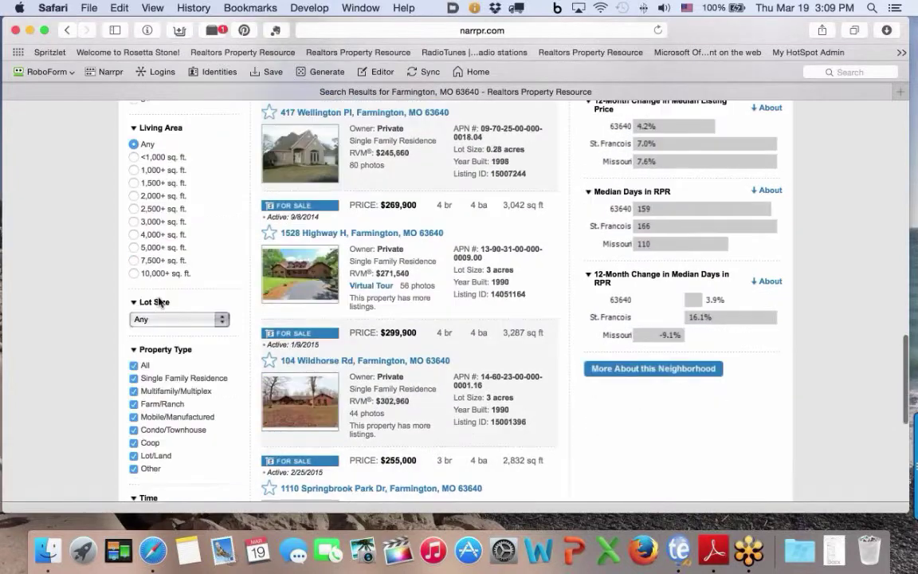
scroll(311, 411, down, 11)
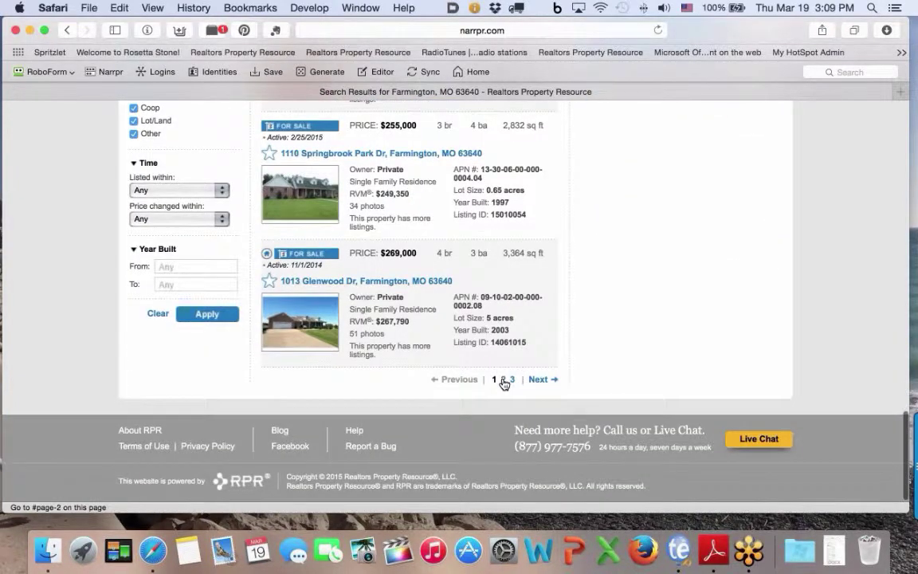
click(503, 380)
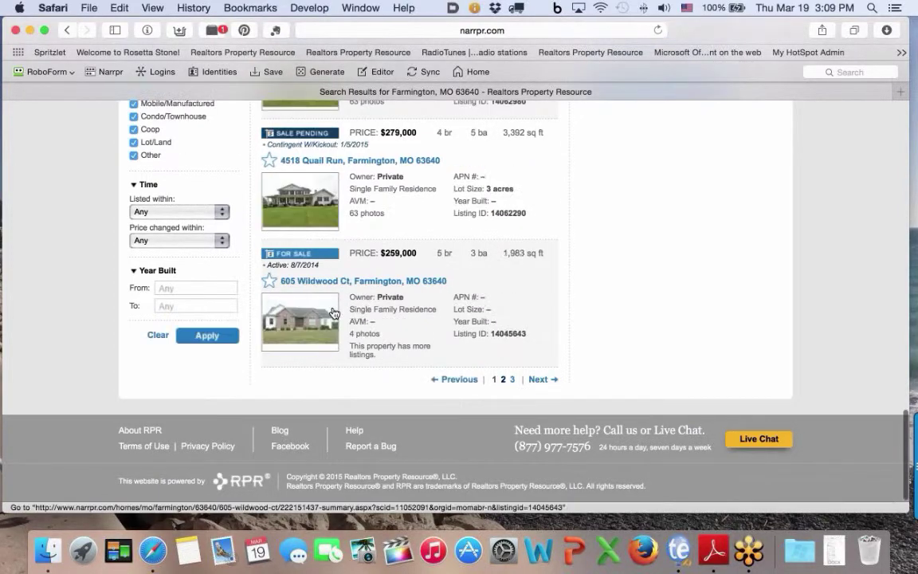
scroll(333, 312, up, 5)
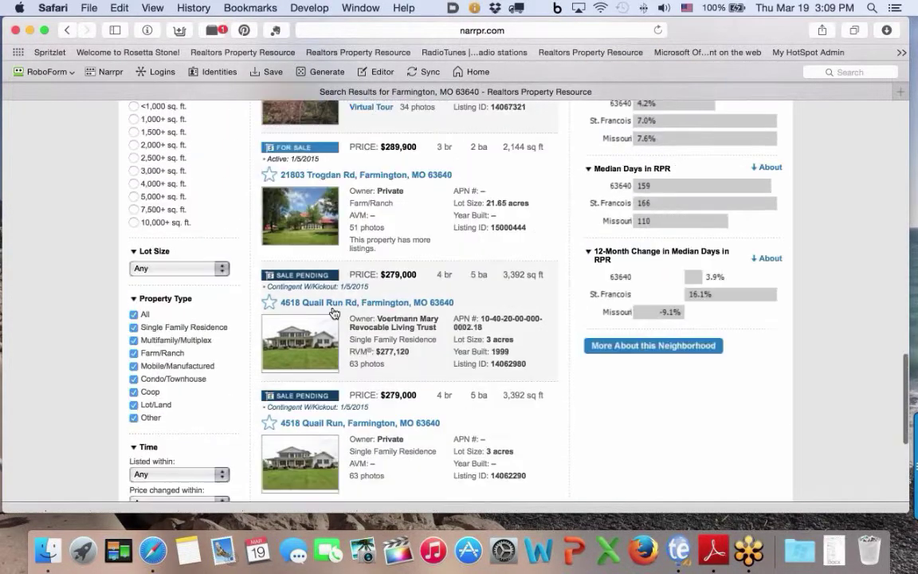
scroll(334, 312, up, 6)
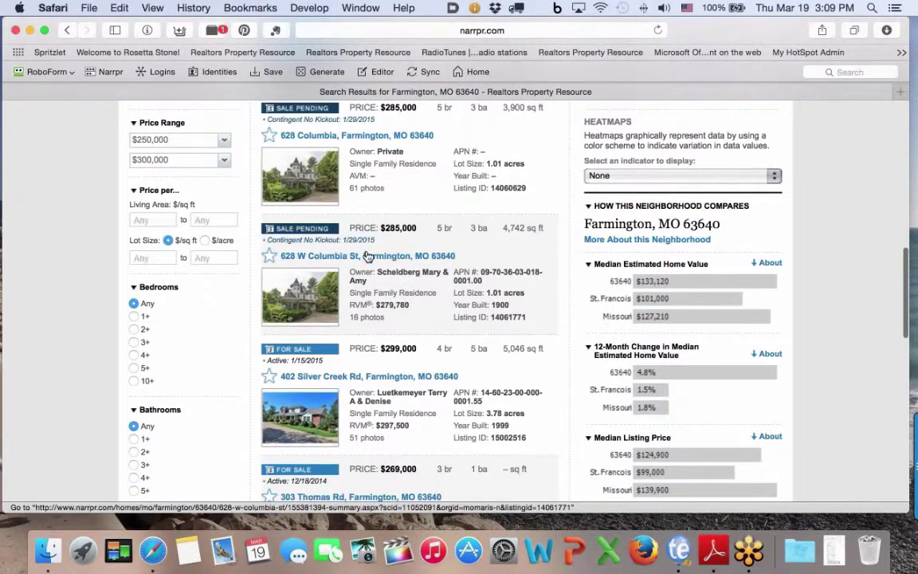
scroll(370, 253, up, 2)
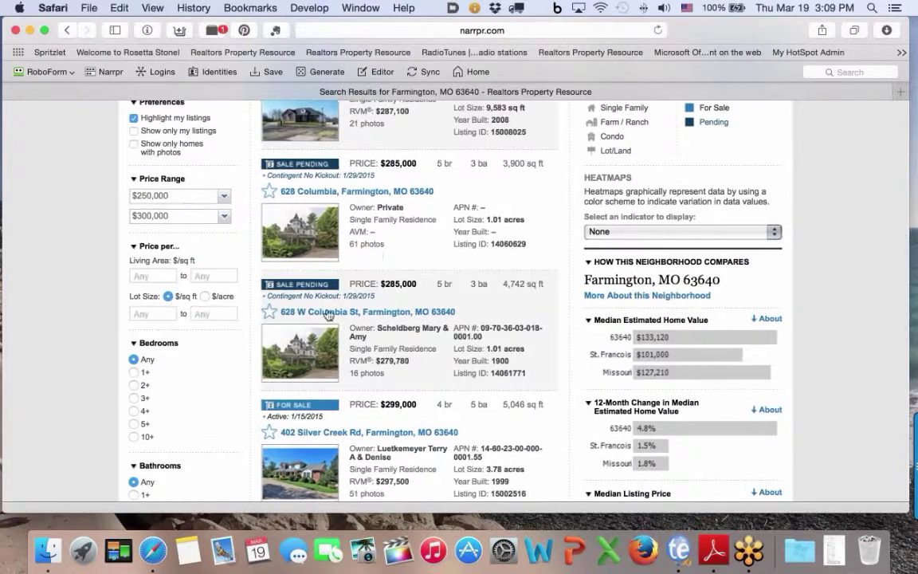
scroll(328, 315, up, 4)
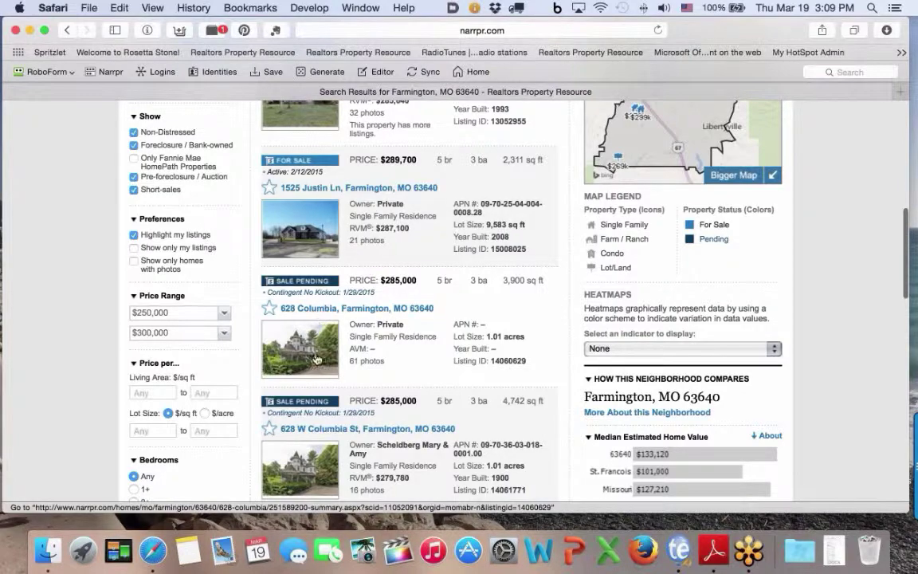
scroll(317, 319, up, 3)
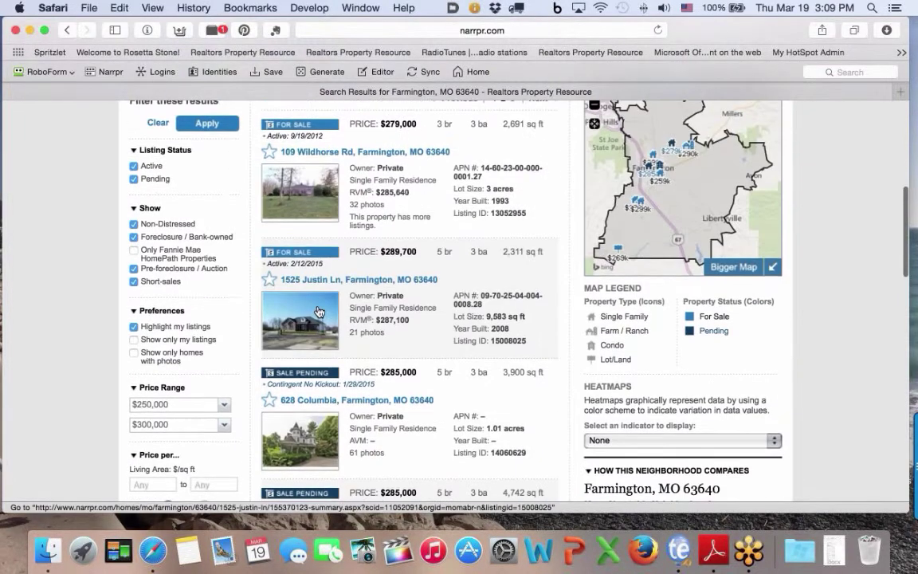
scroll(318, 309, down, 5)
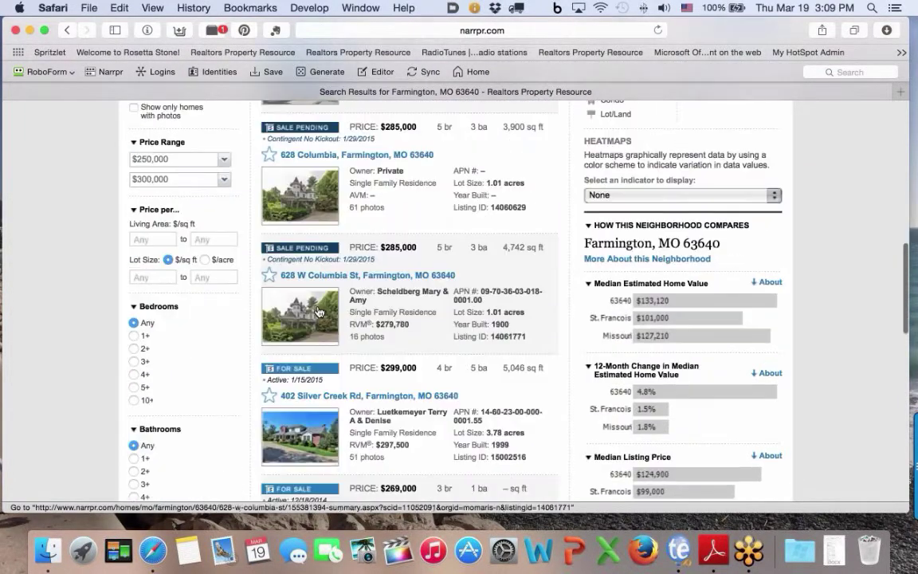
scroll(318, 295, down, 5)
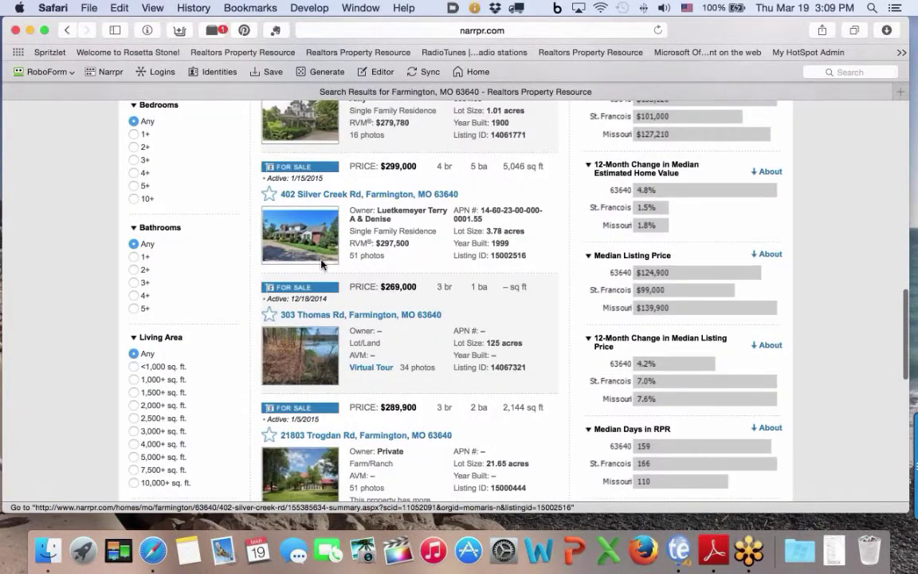
scroll(322, 265, down, 2)
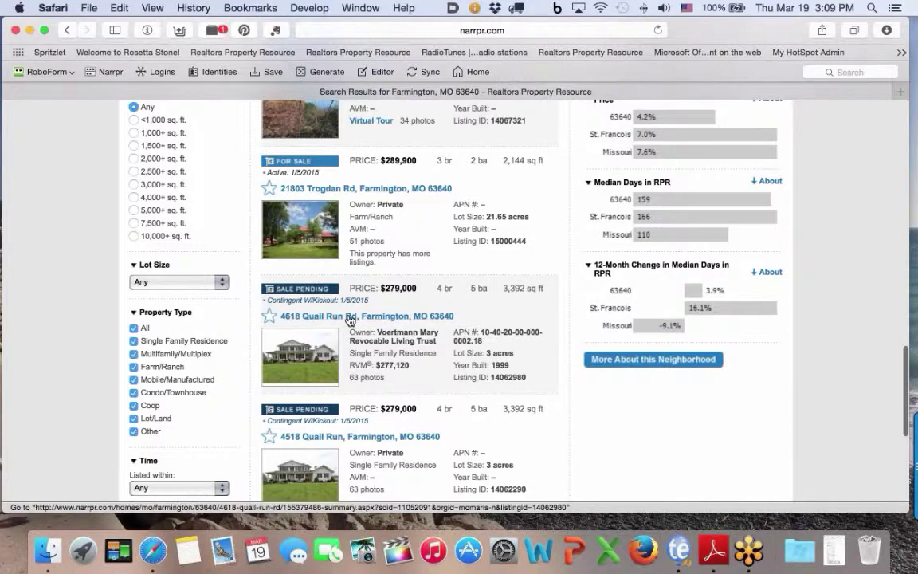
scroll(355, 333, down, 1)
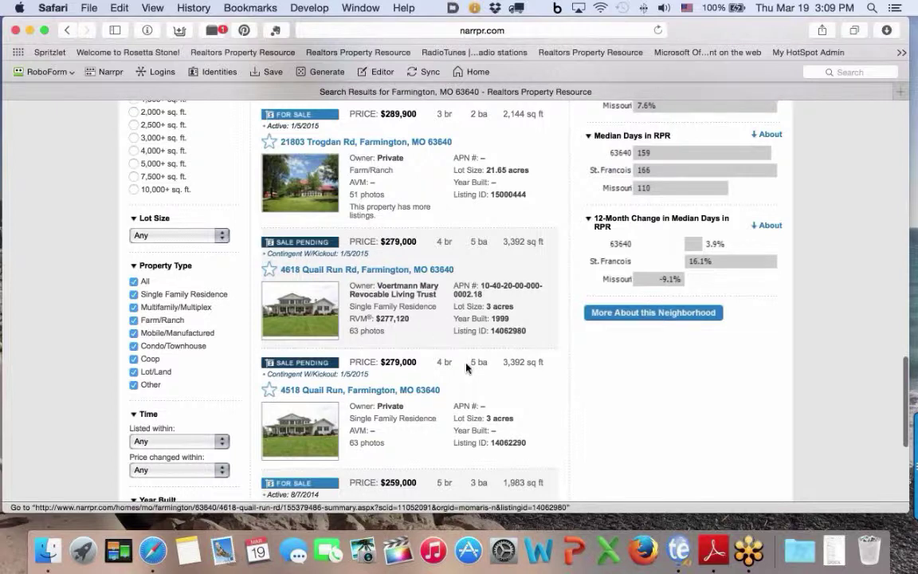
scroll(467, 368, down, 2)
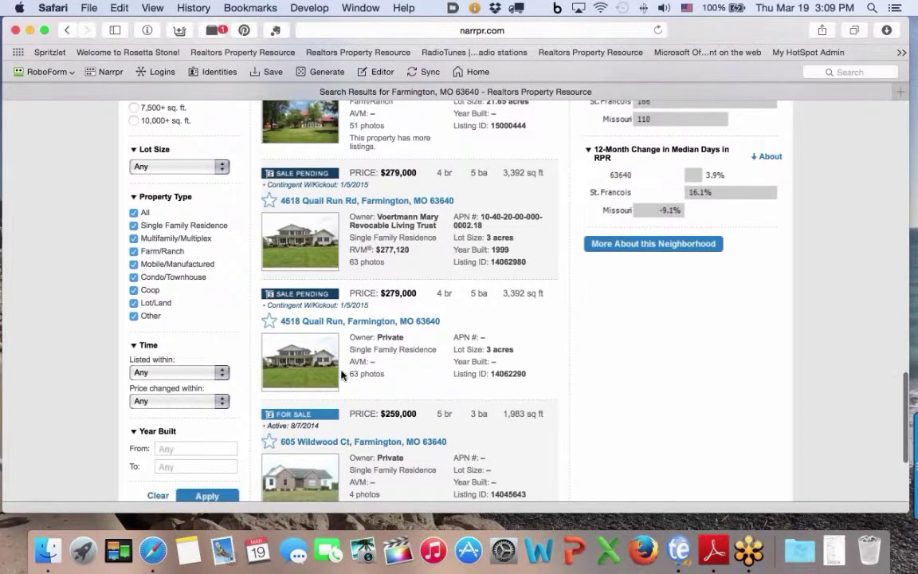
scroll(408, 369, down, 5)
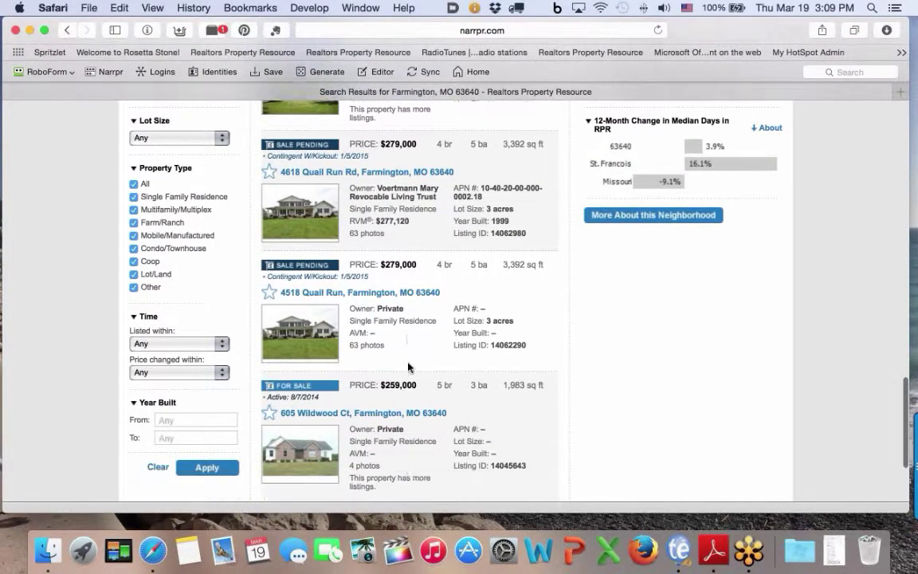
click(533, 381)
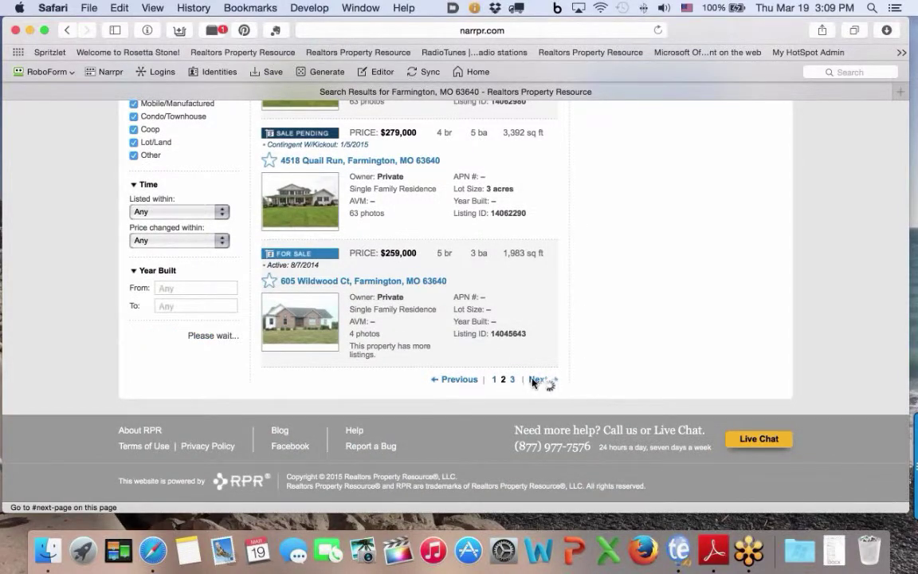
scroll(533, 382, up, 5)
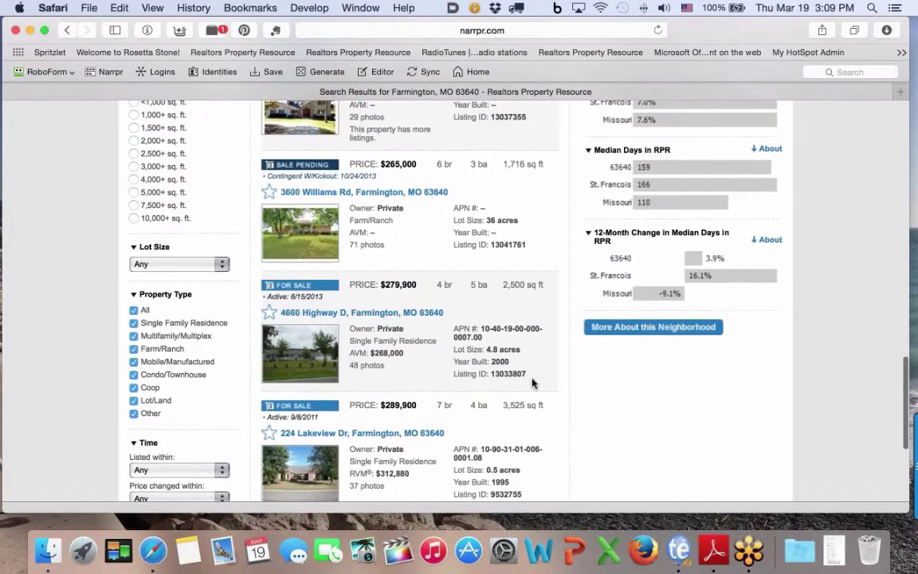
scroll(533, 384, up, 3)
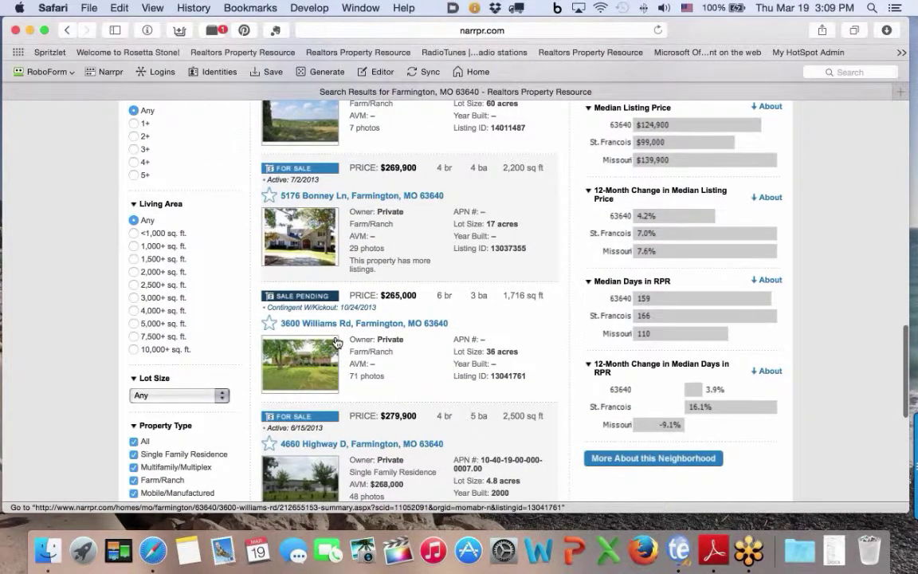
scroll(335, 342, up, 2)
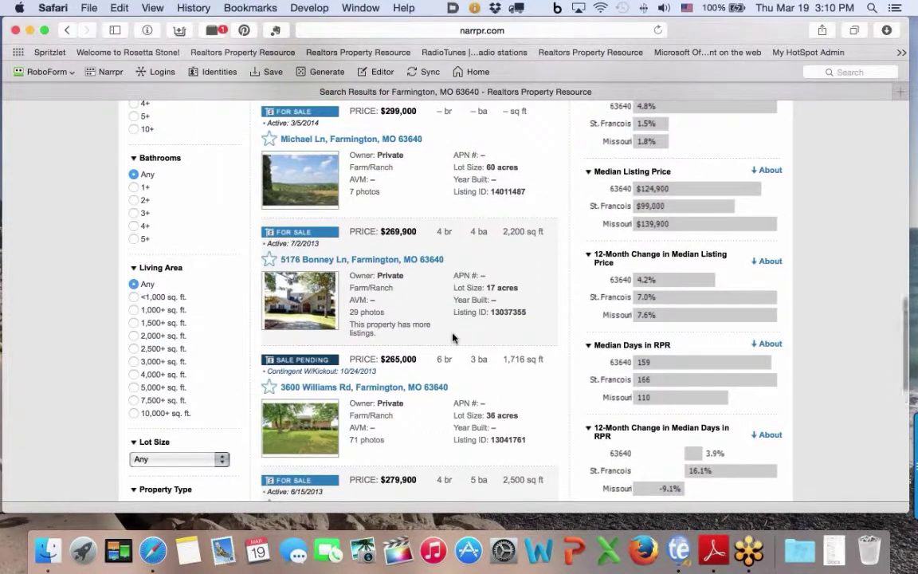
scroll(453, 338, up, 4)
scroll(453, 338, up, 12)
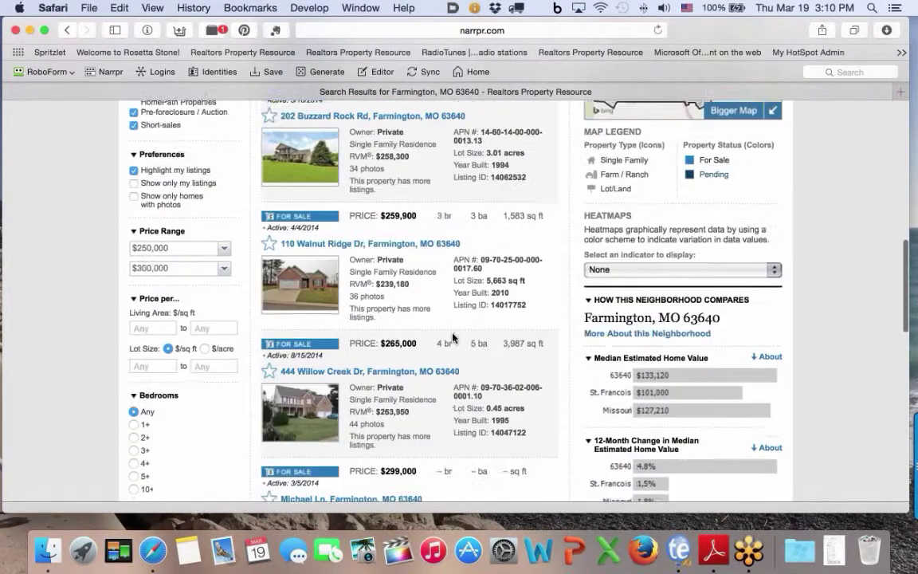
scroll(453, 338, up, 2)
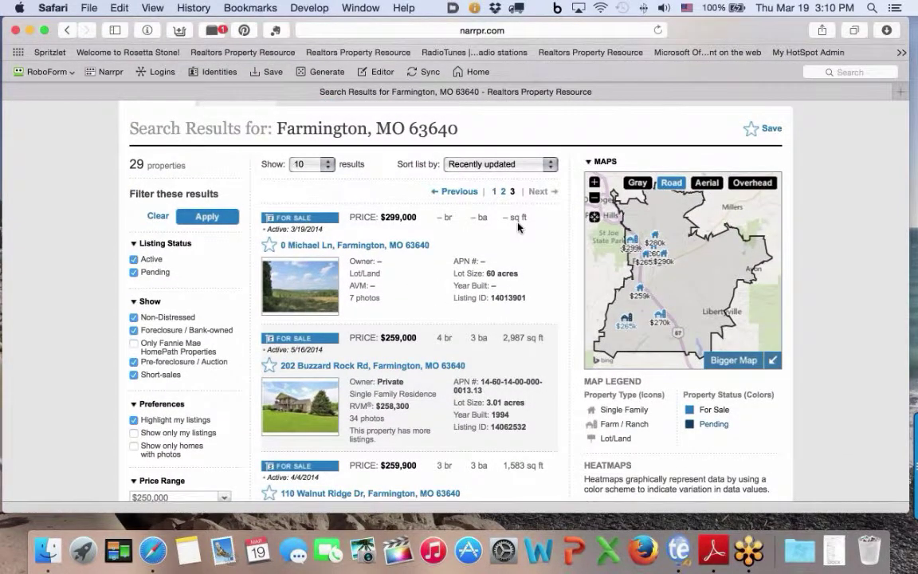
scroll(511, 279, up, 3)
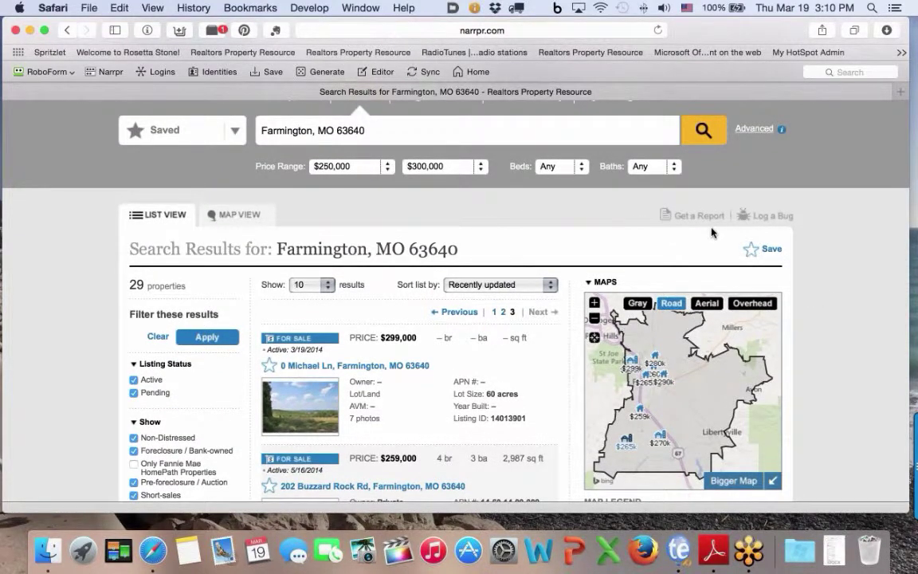
scroll(712, 232, up, 2)
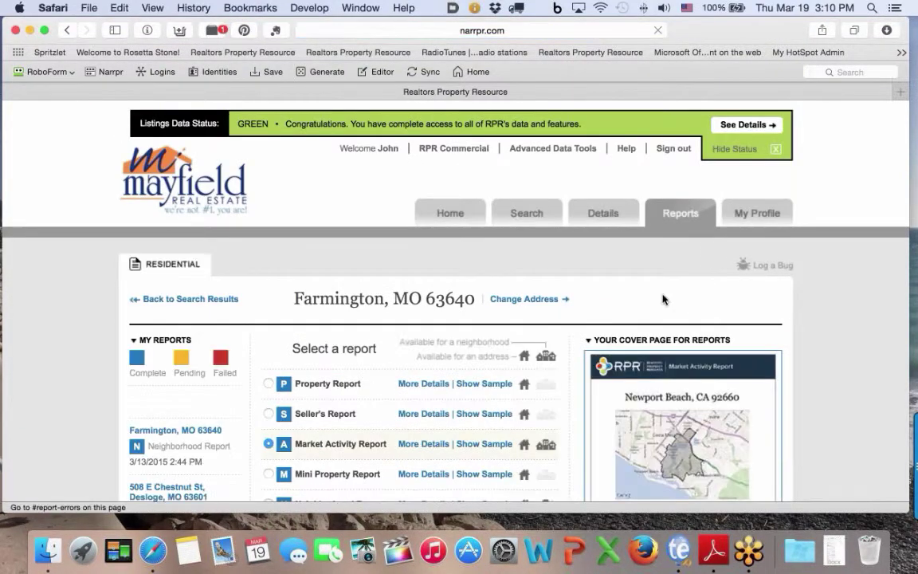
scroll(582, 311, down, 3)
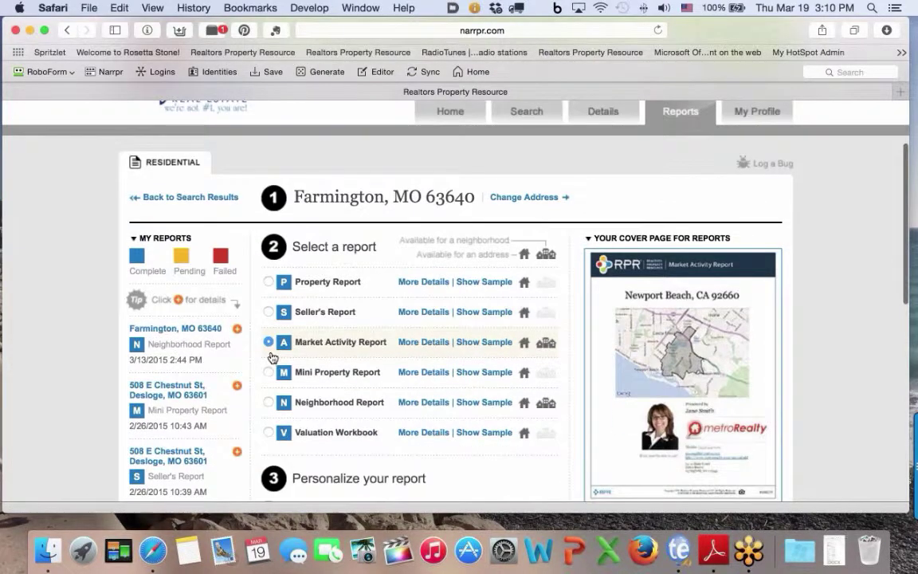
click(422, 343)
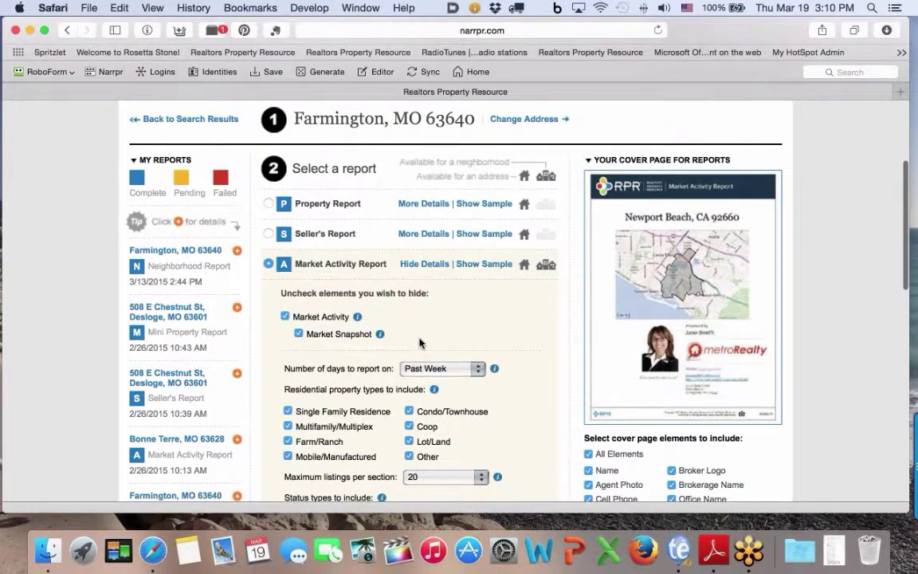
scroll(420, 343, down, 3)
scroll(421, 344, up, 5)
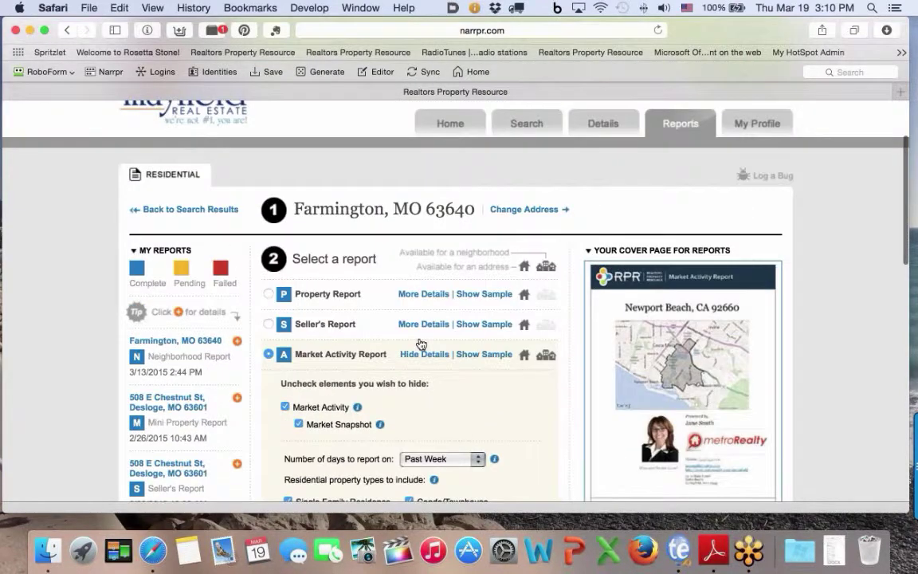
scroll(297, 363, down, 2)
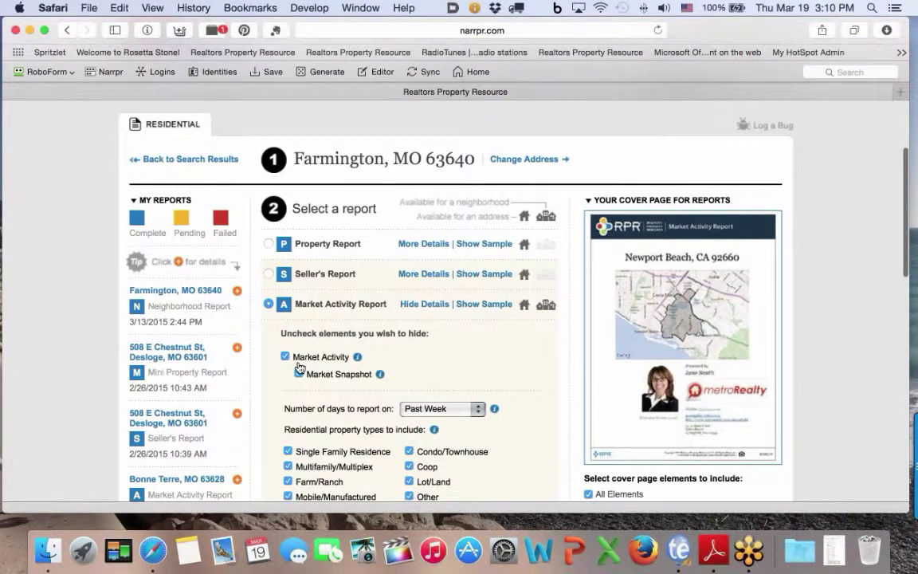
scroll(298, 367, down, 5)
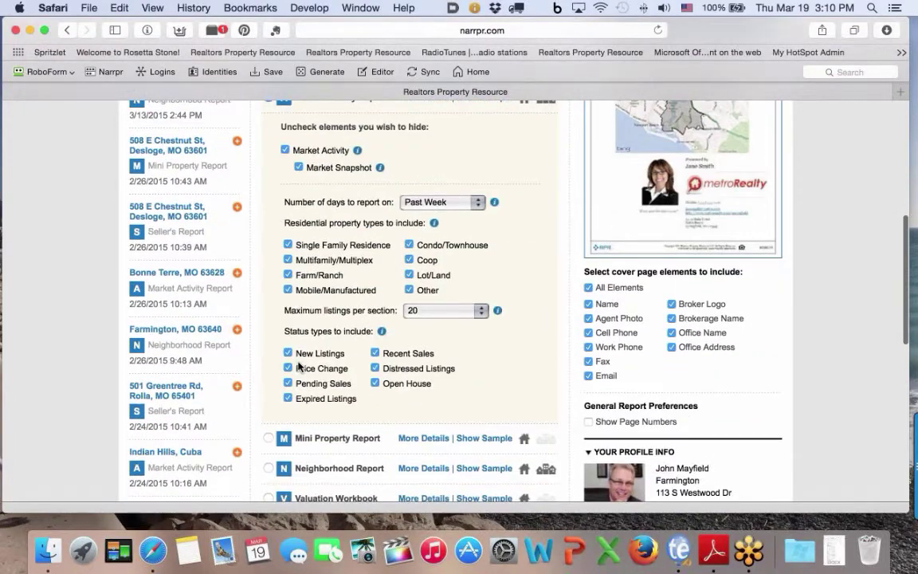
scroll(299, 365, down, 2)
scroll(299, 366, up, 3)
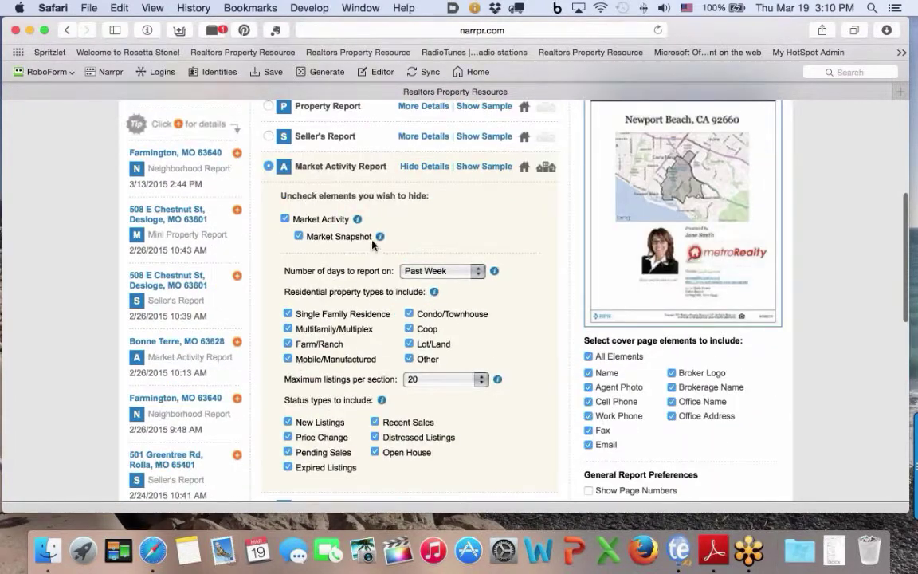
scroll(378, 235, down, 2)
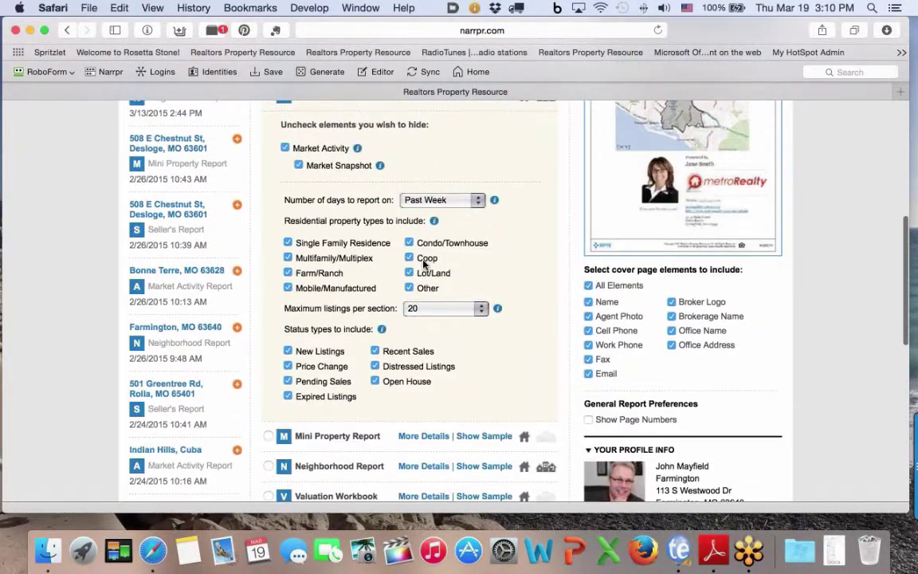
click(477, 202)
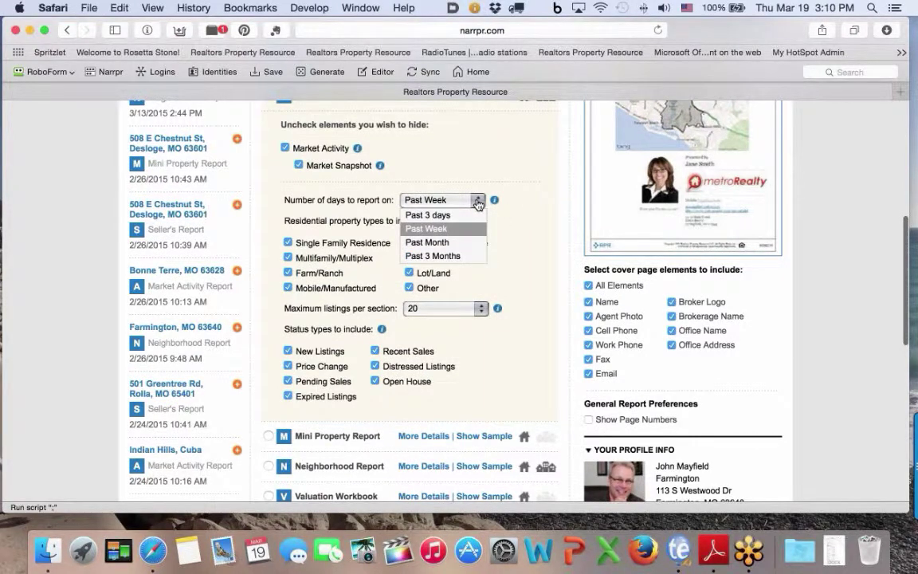
click(446, 256)
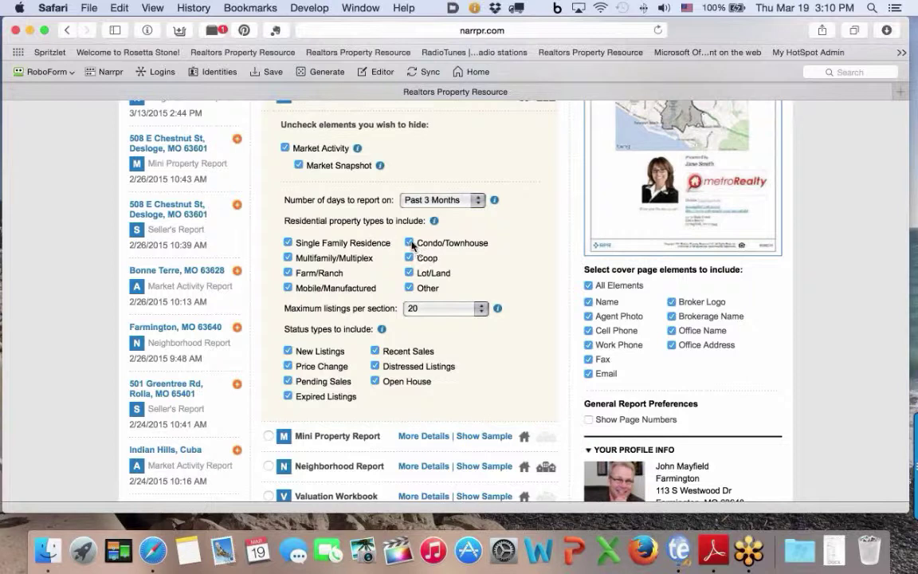
click(410, 243)
click(408, 257)
click(289, 291)
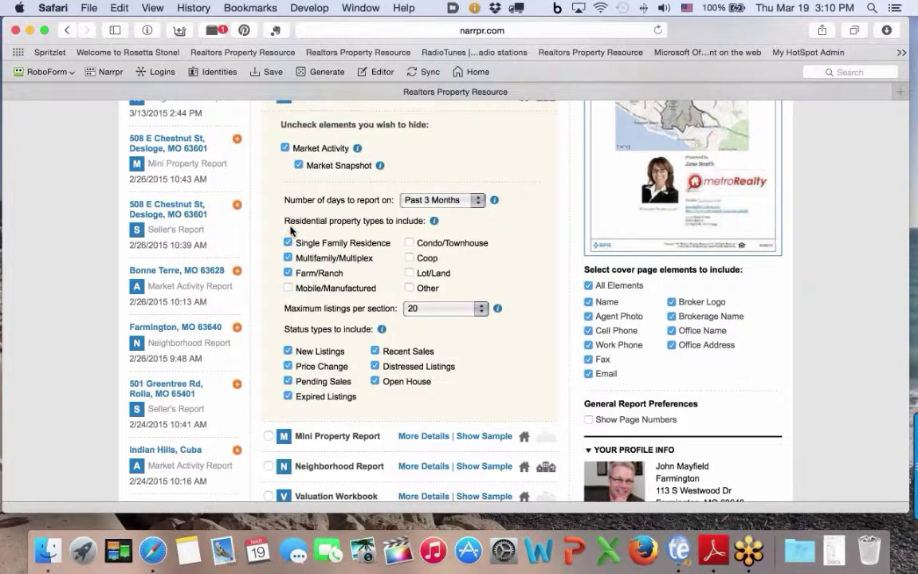
click(288, 258)
scroll(363, 291, down, 3)
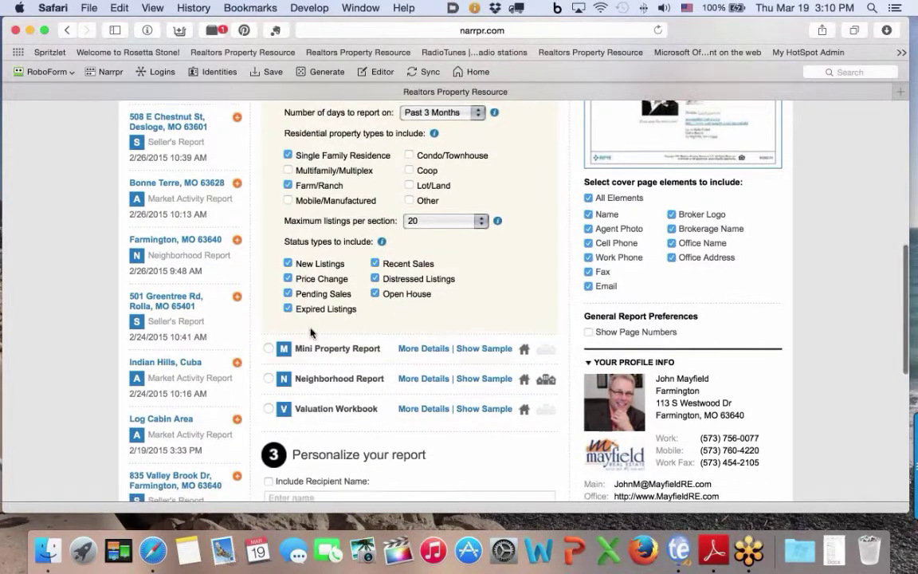
scroll(353, 315, down, 6)
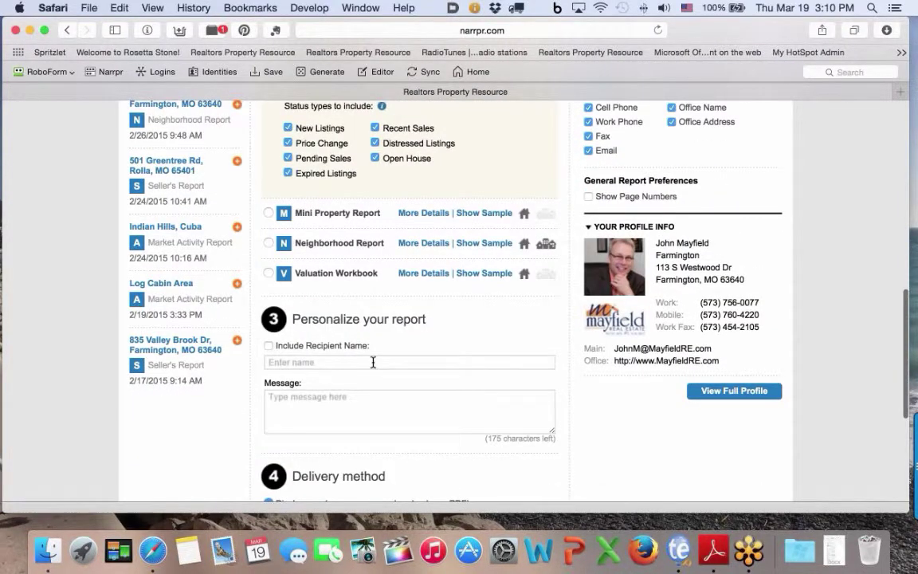
scroll(371, 360, down, 5)
scroll(373, 362, down, 4)
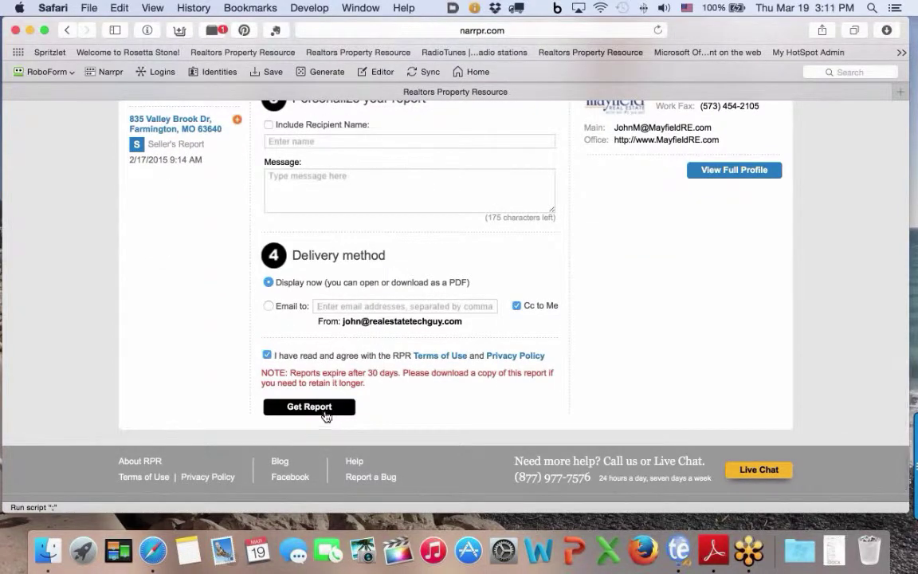
Request the Market Activity Report, dismiss the generating notice, and review the Reports list.
click(323, 409)
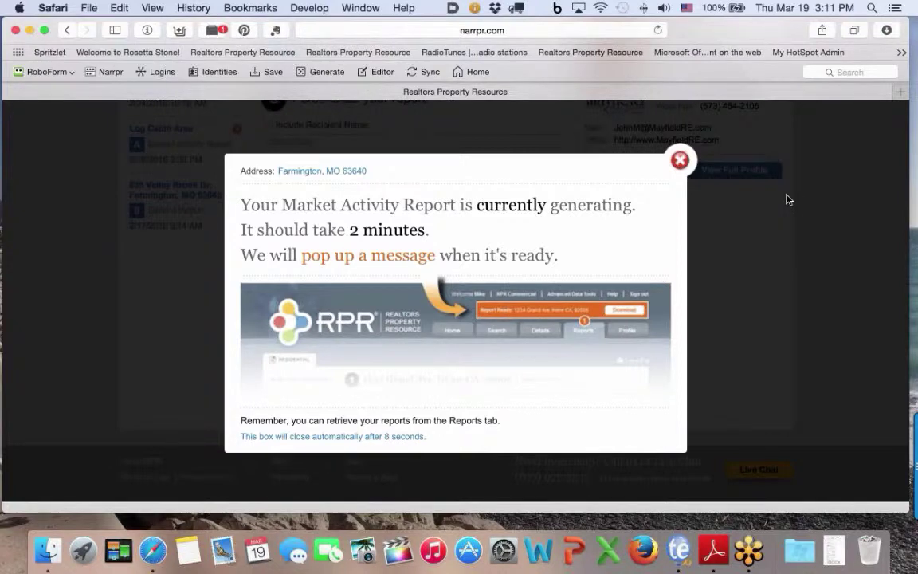
click(680, 160)
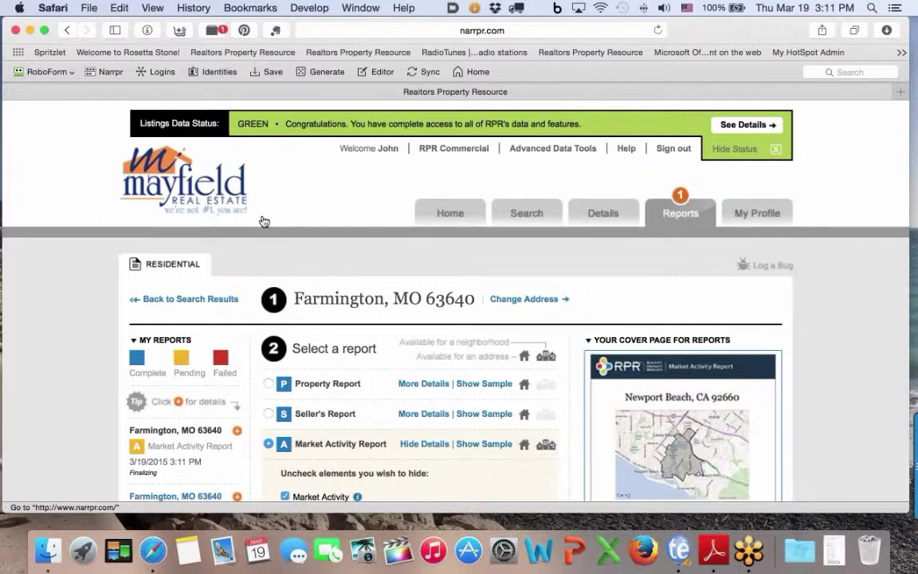
scroll(390, 294, down, 3)
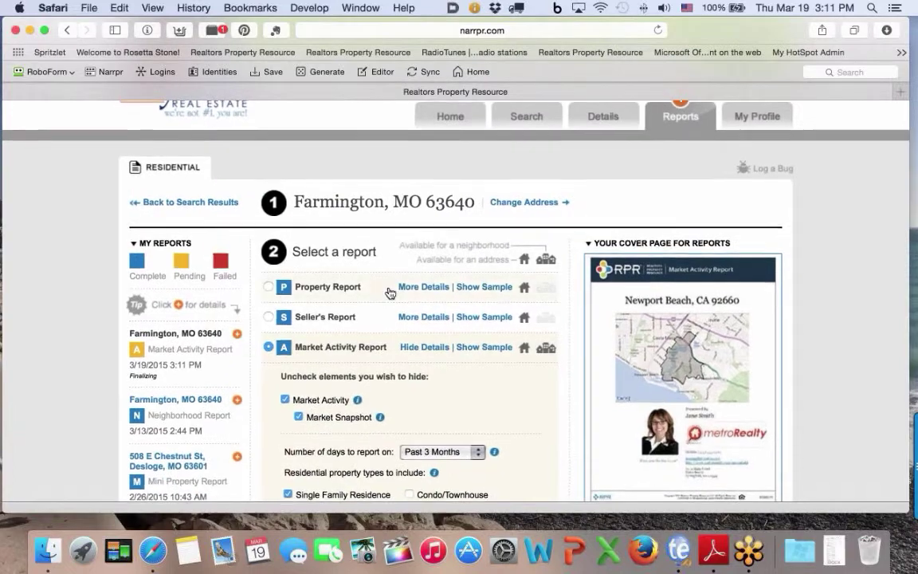
scroll(367, 311, up, 1)
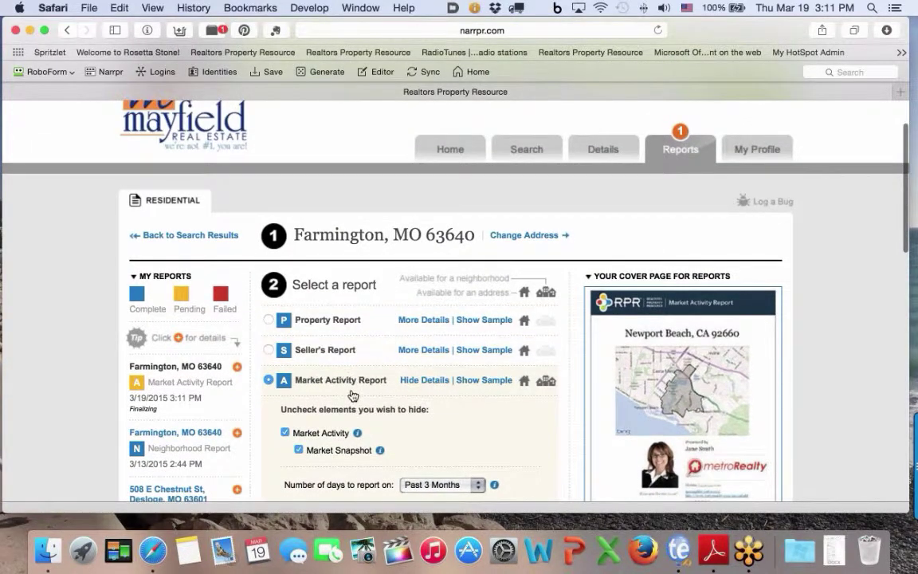
scroll(344, 420, down, 2)
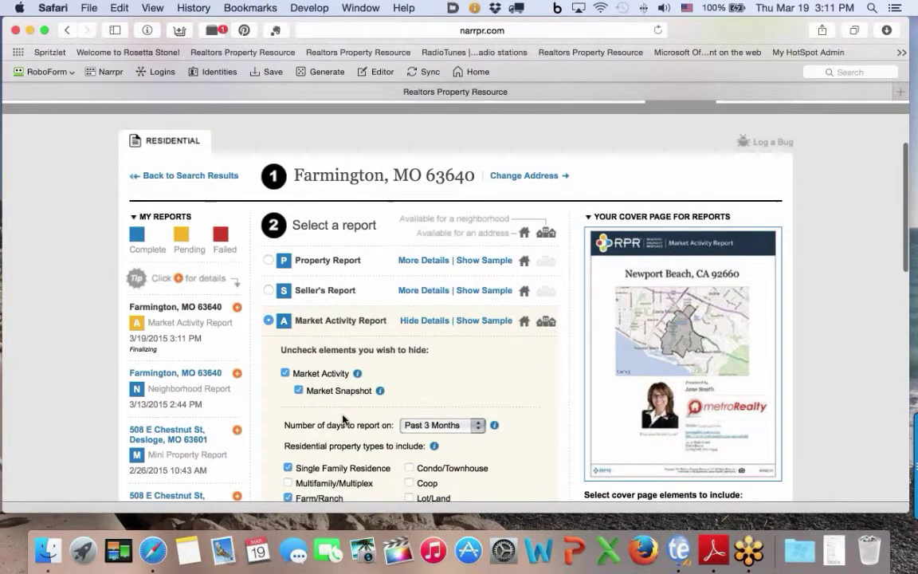
scroll(344, 420, up, 3)
Open a new empty Safari tab beside the RPR tab.
mouse_move(680, 170)
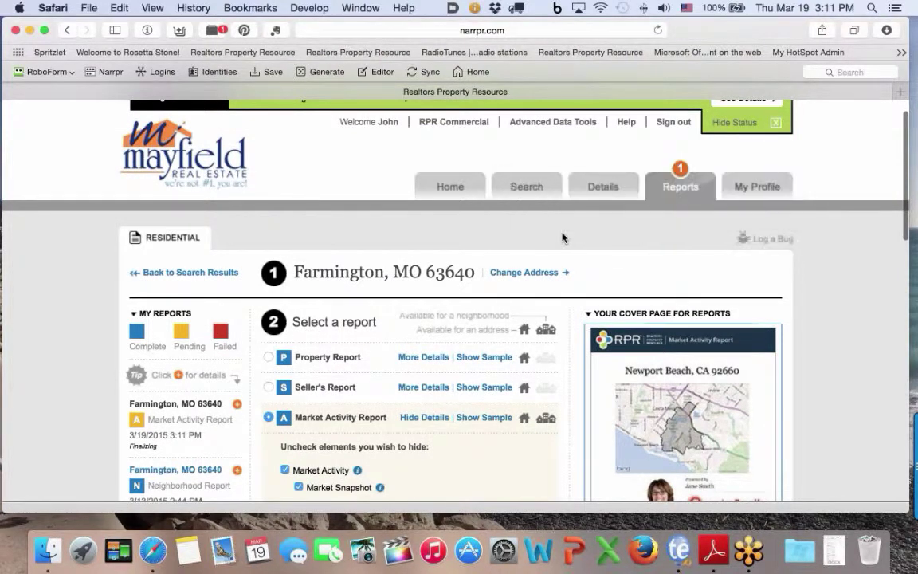
scroll(477, 243, up, 1)
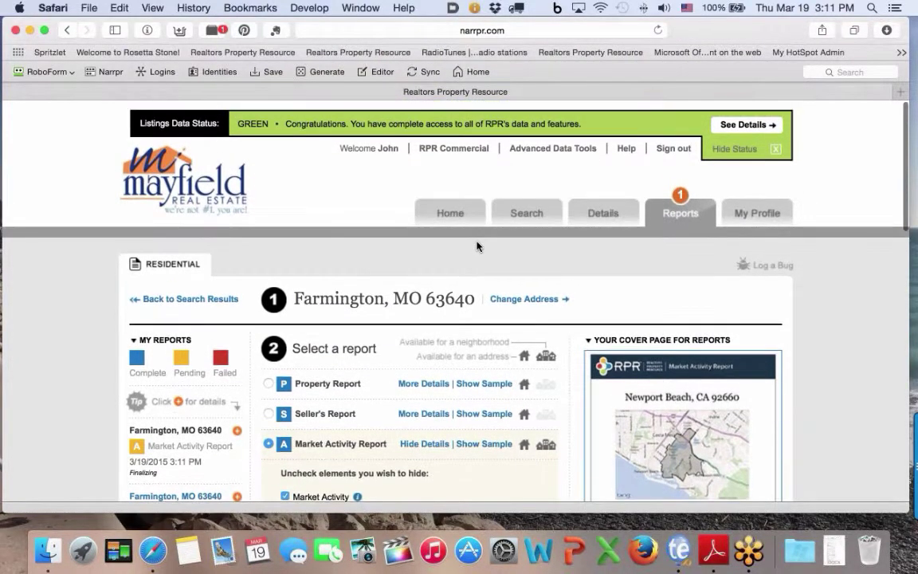
click(899, 93)
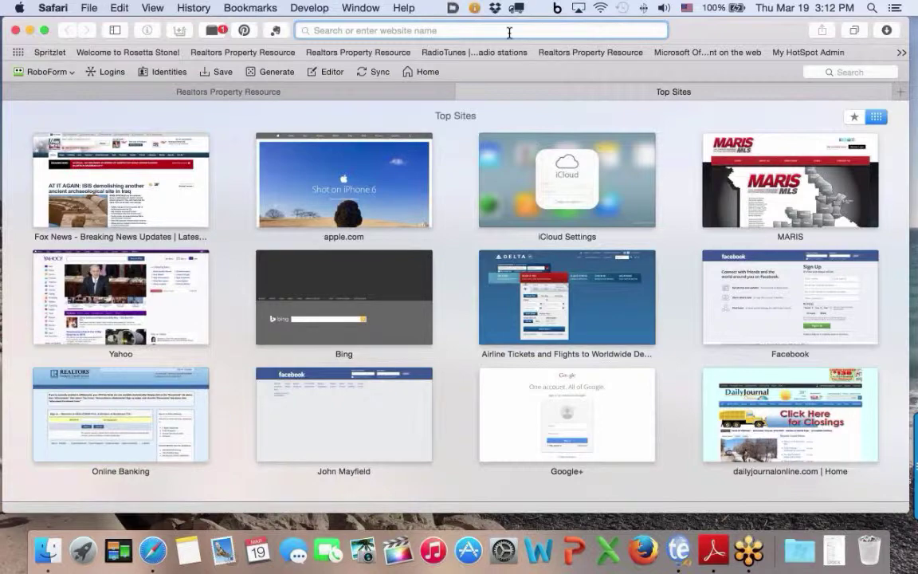
Search the web for 'techsmith', open the TechSmith result and accept the certificate warning.
text(tech)
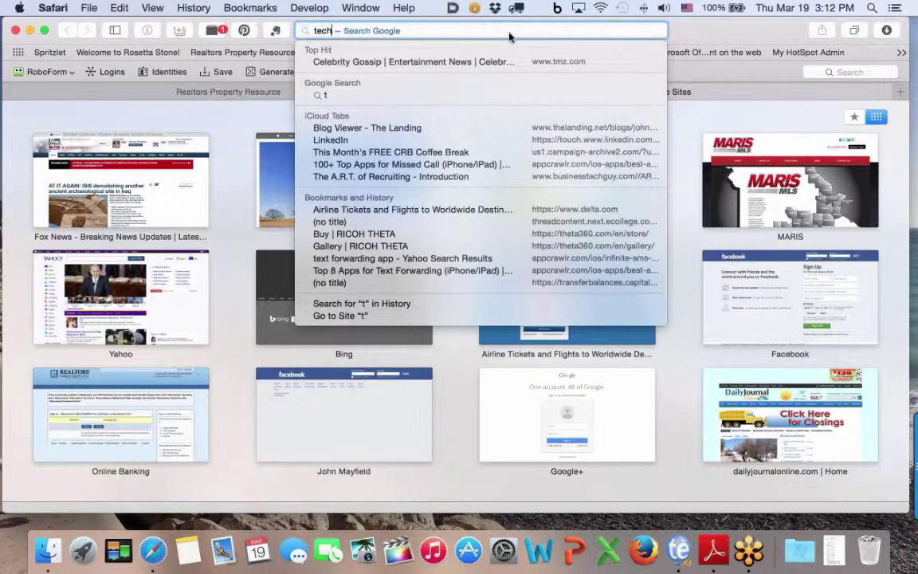
text(smith)
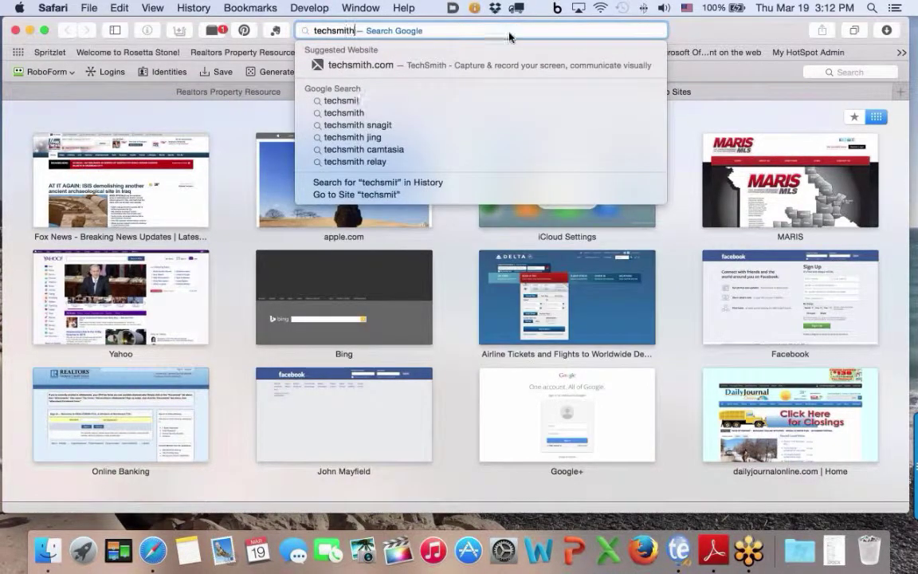
key(Return)
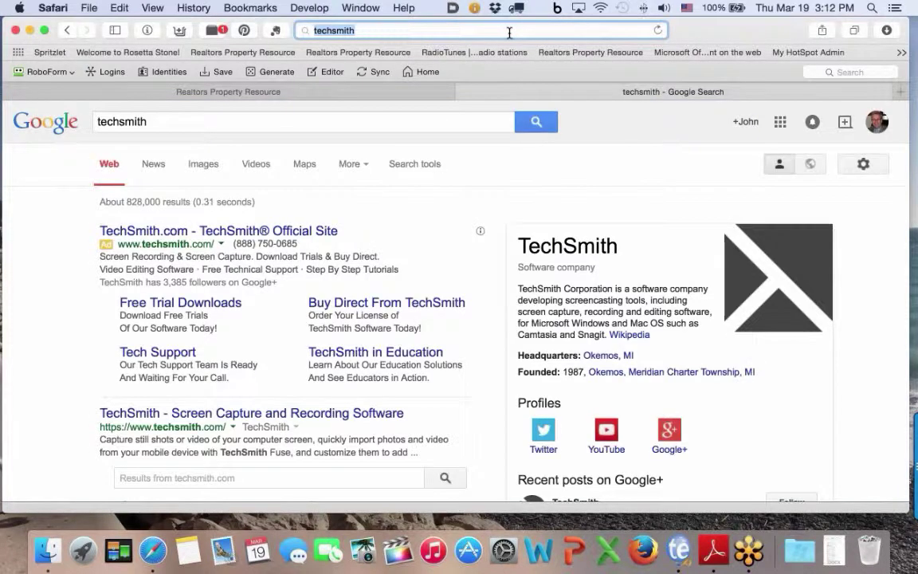
click(177, 415)
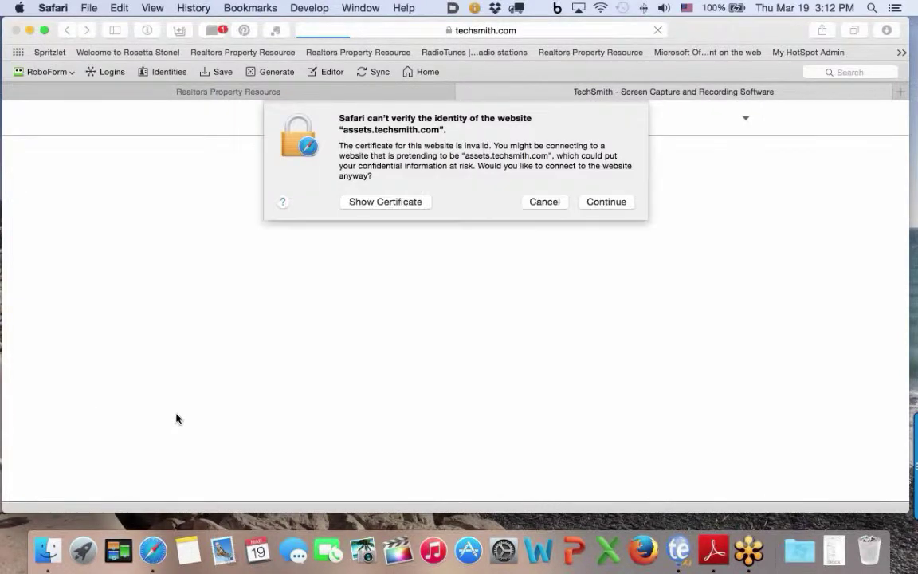
click(609, 202)
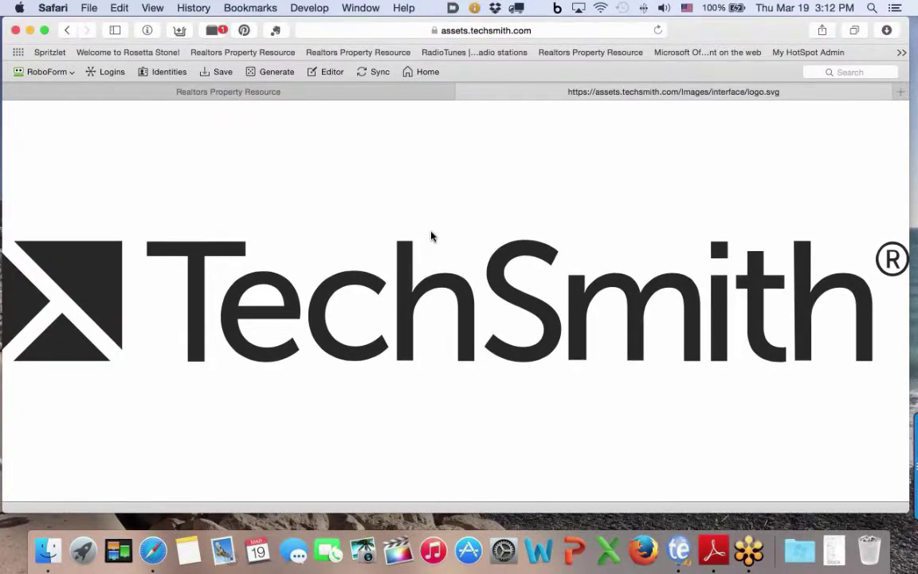
key(super+r)
key(super+r)
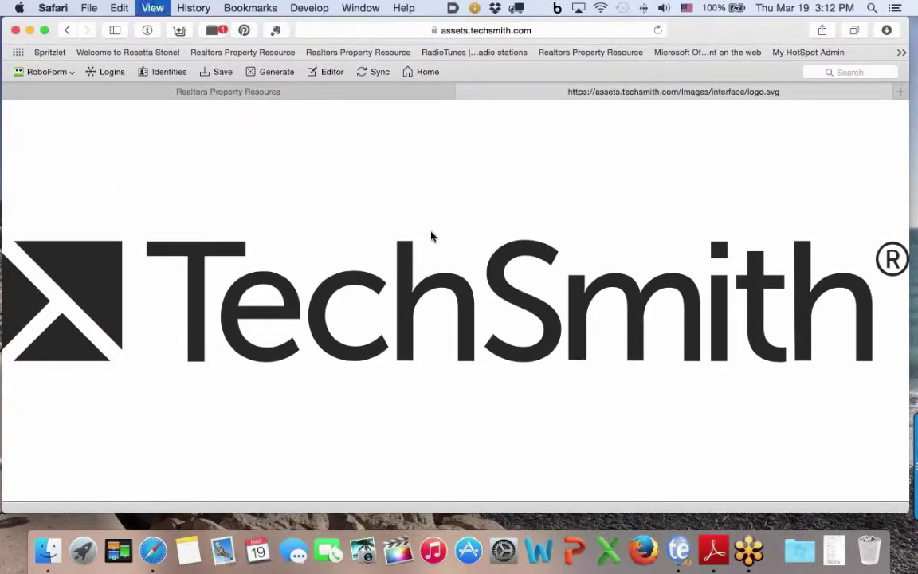
key(super+r)
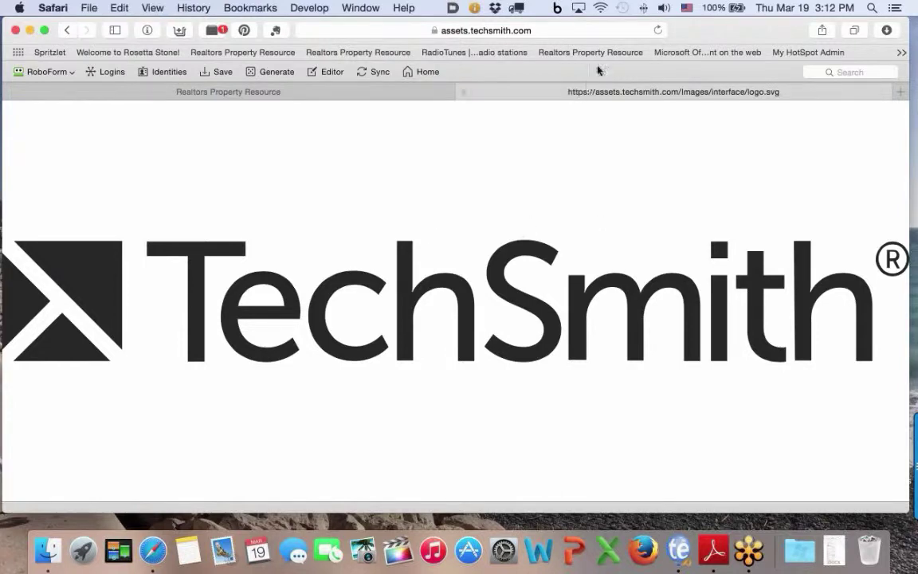
click(659, 31)
click(578, 32)
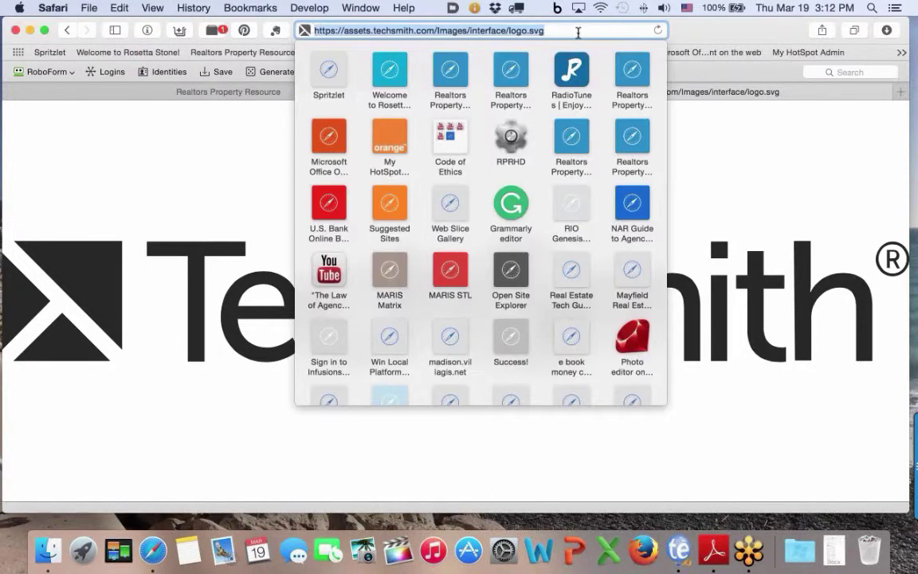
key(BackSpace)
text(www.tech)
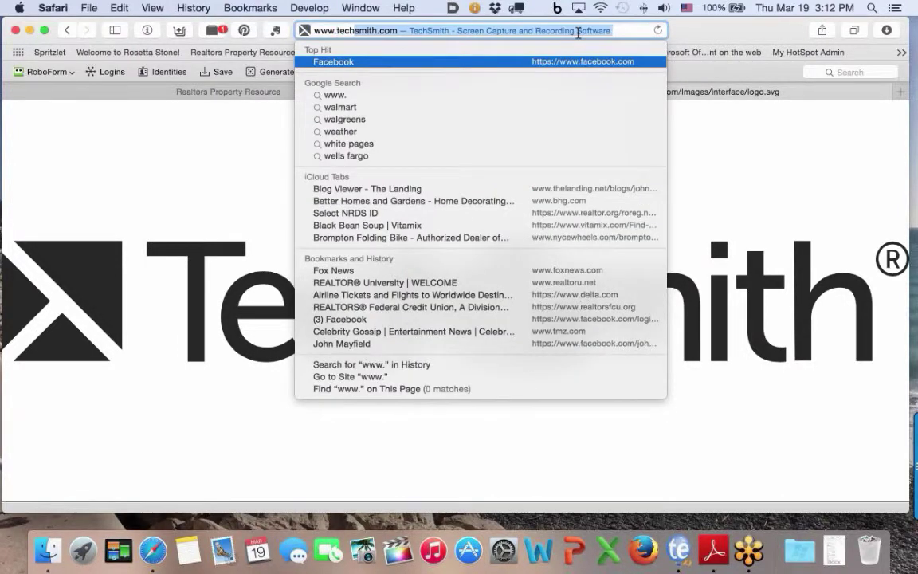
text(smith.c)
key(Return)
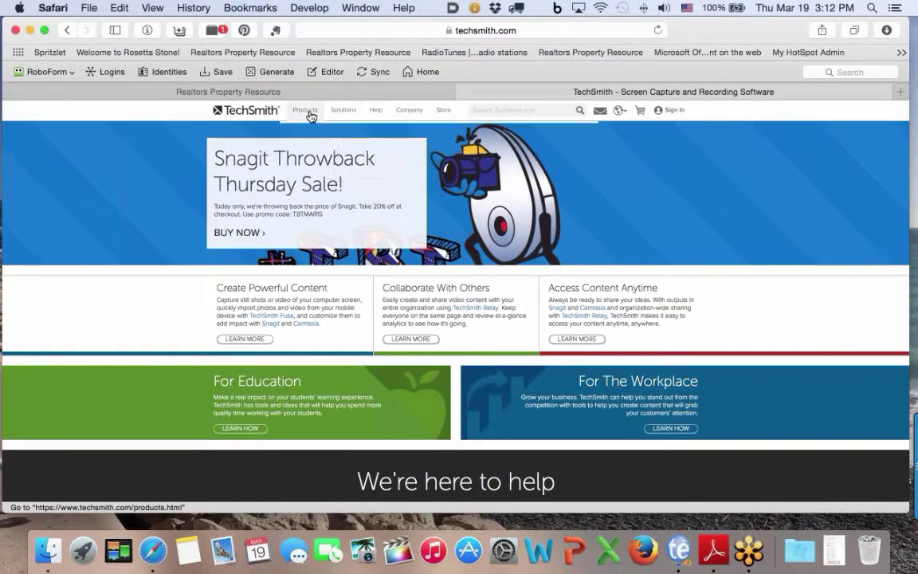
Zoom in on the TechSmith page and choose Jing from the Products menu.
mouse_move(304, 114)
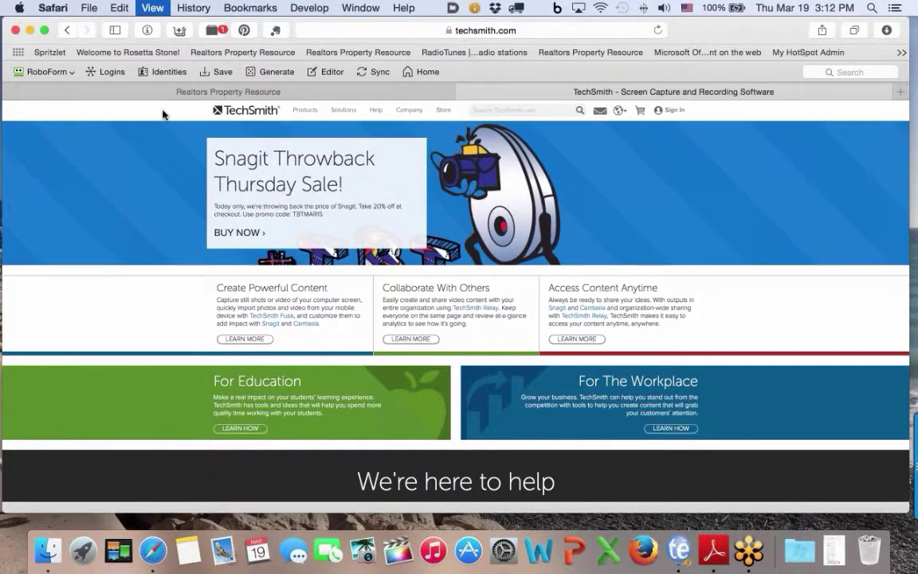
key(super+plus)
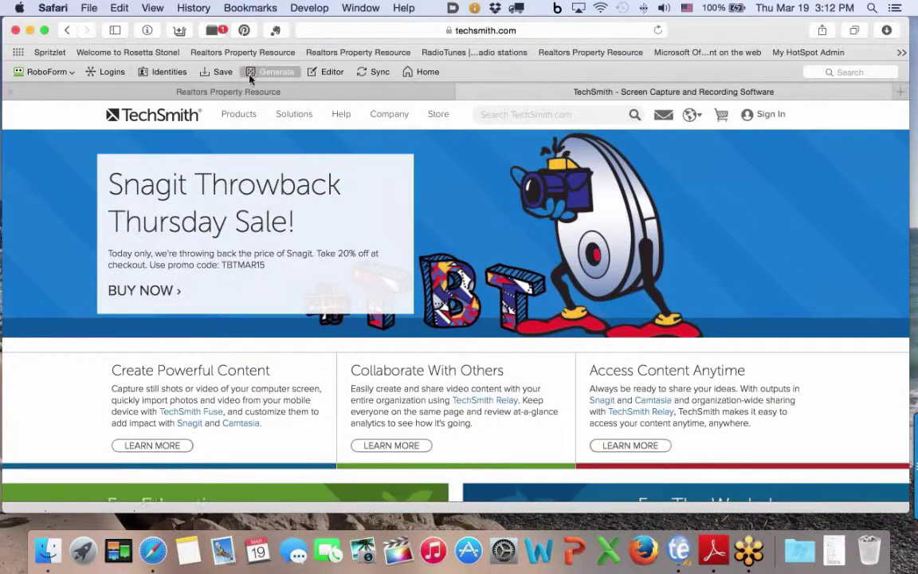
mouse_move(238, 114)
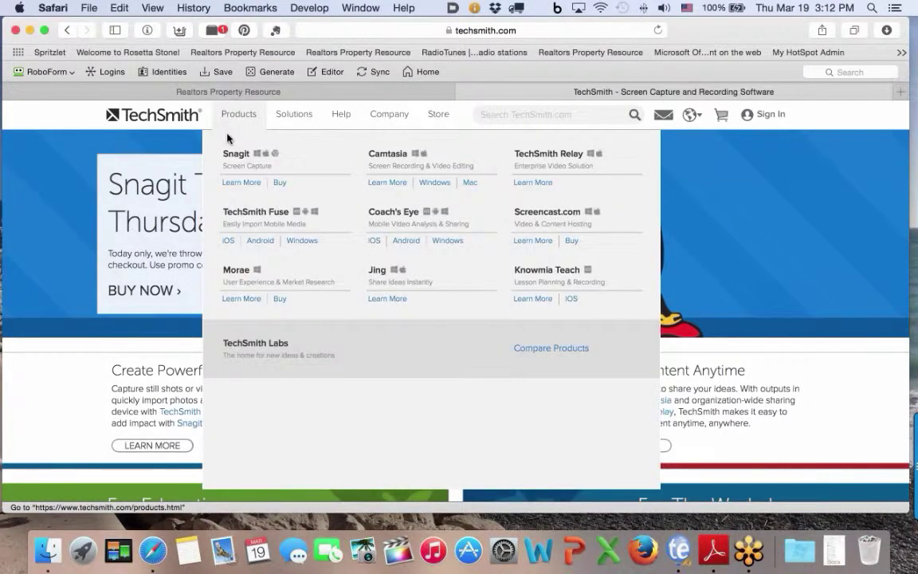
click(383, 276)
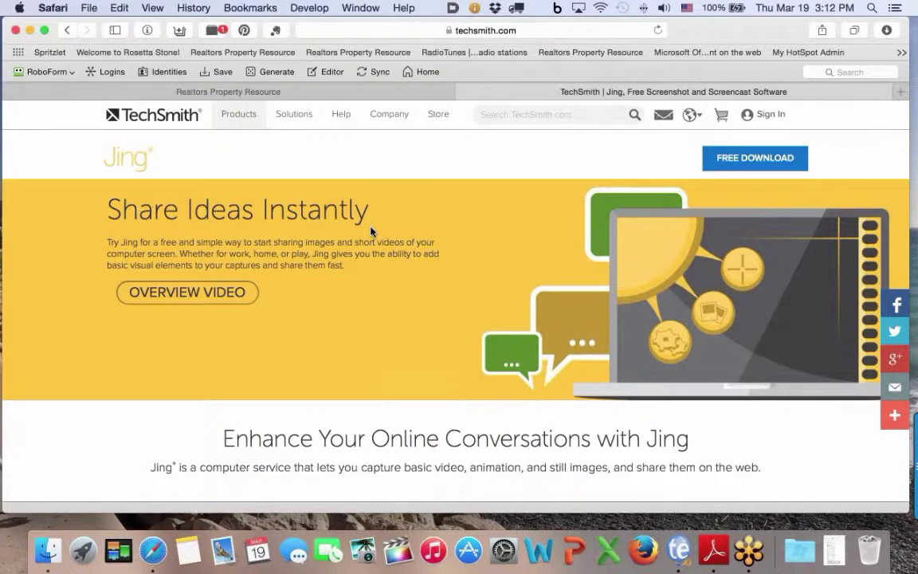
mouse_move(232, 118)
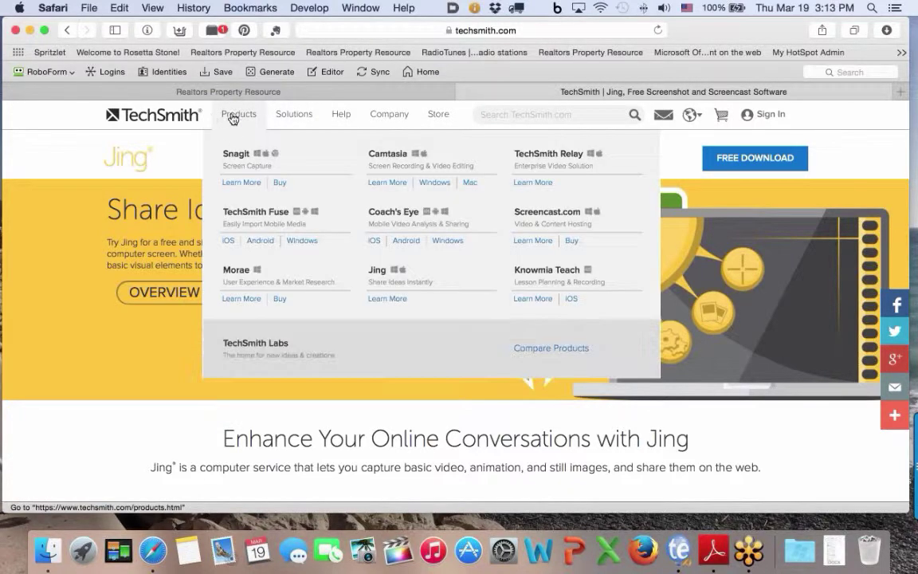
click(232, 154)
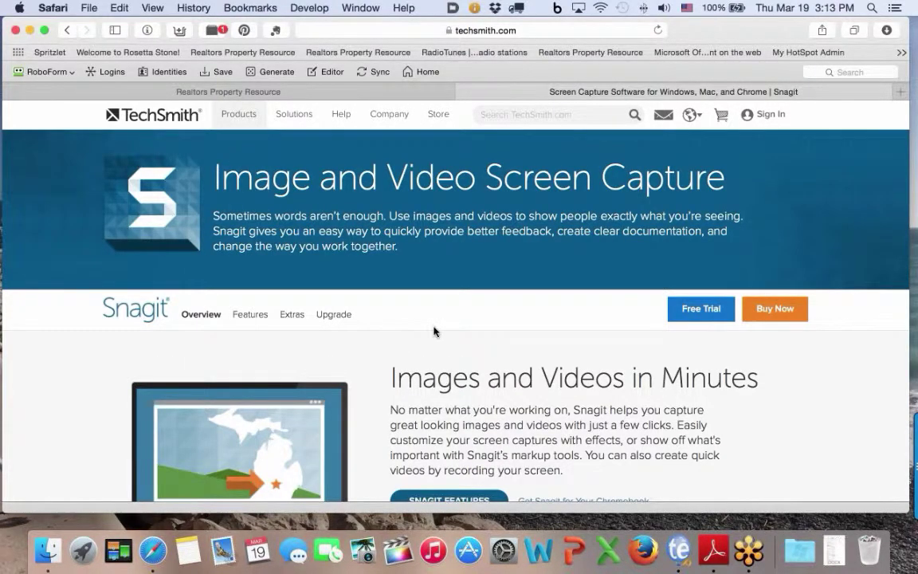
scroll(451, 348, down, 5)
scroll(451, 349, down, 6)
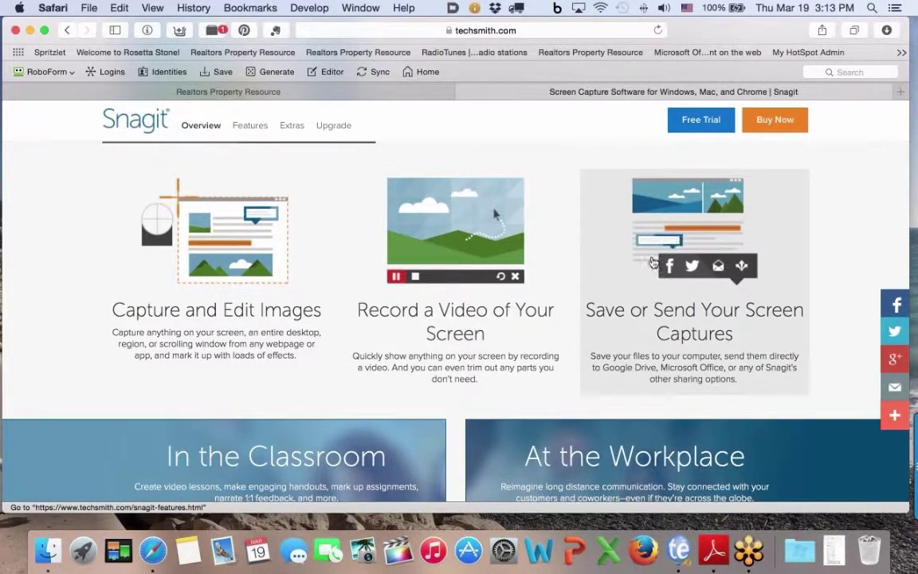
scroll(554, 283, down, 2)
scroll(556, 284, down, 7)
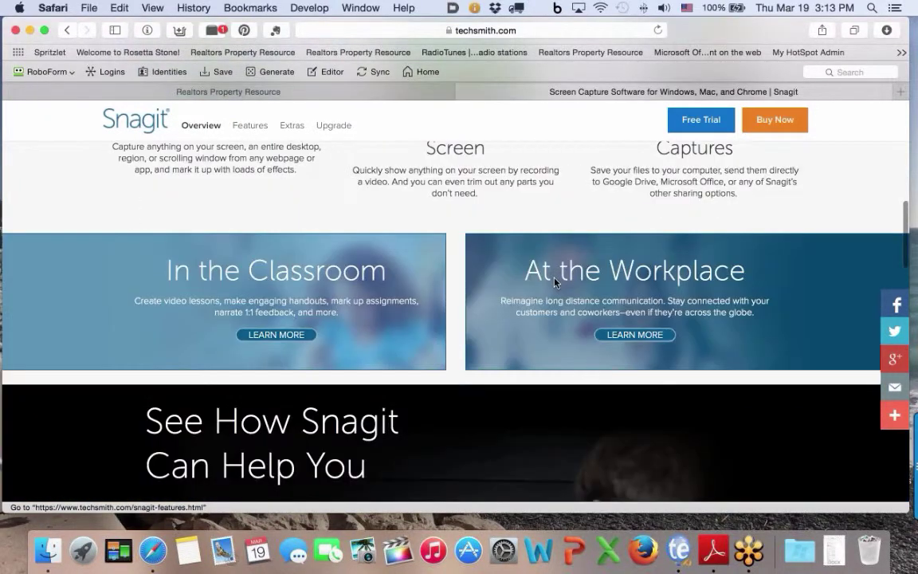
scroll(556, 283, down, 4)
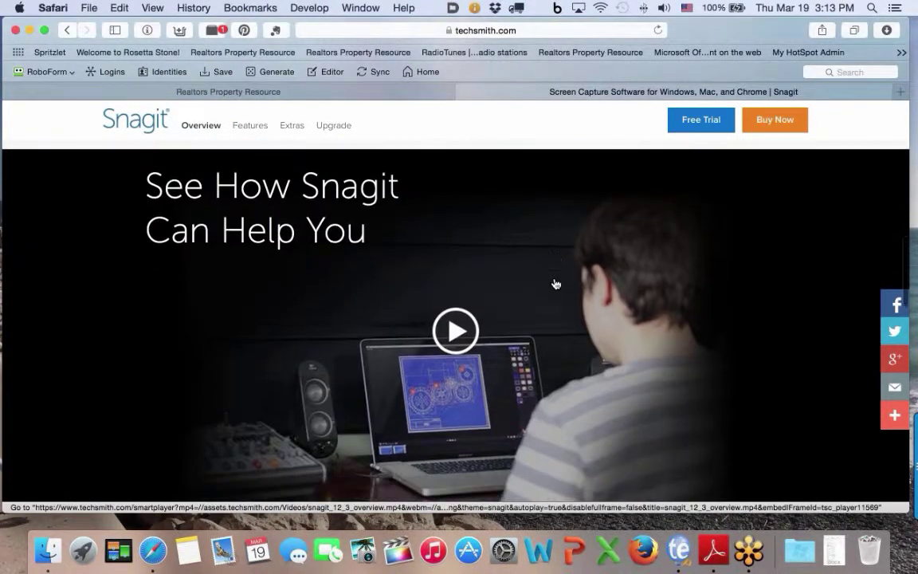
scroll(556, 284, down, 10)
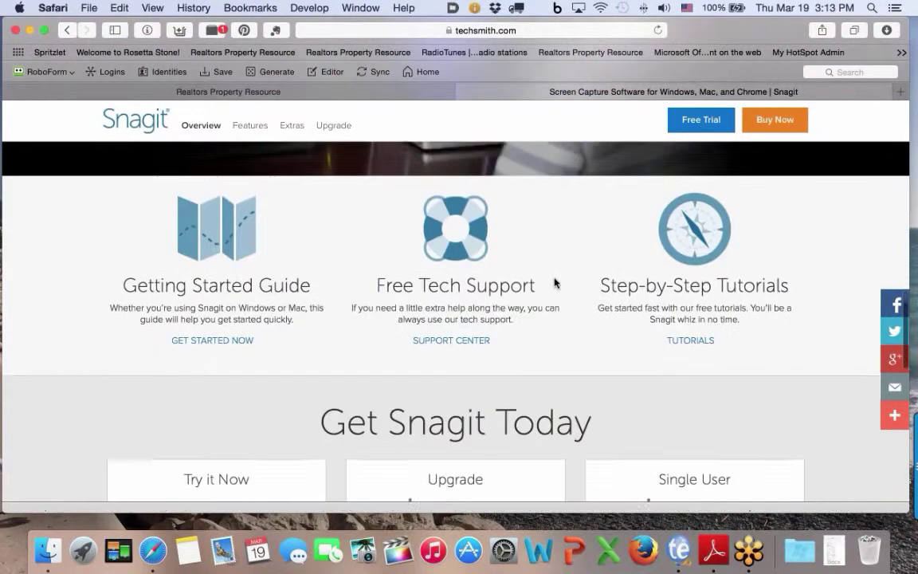
scroll(555, 273, down, 2)
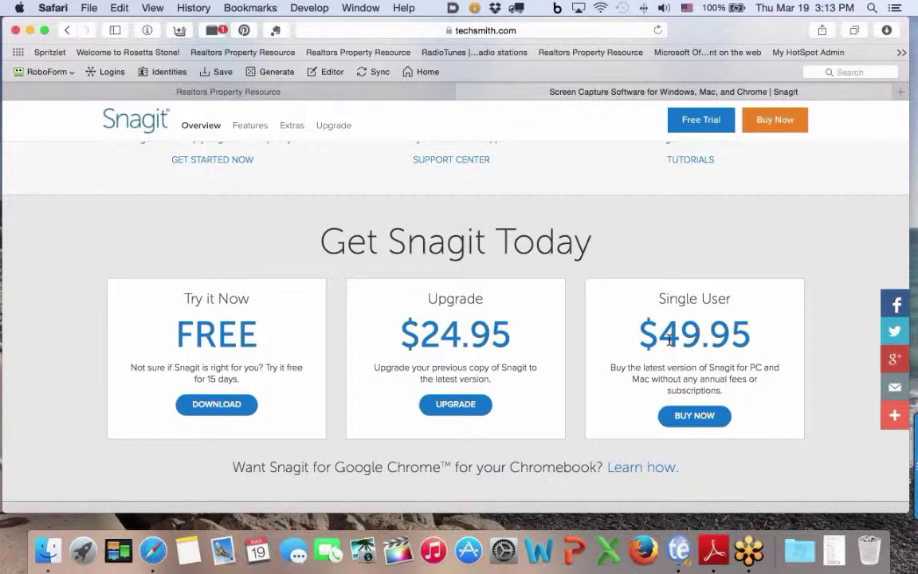
scroll(686, 338, up, 2)
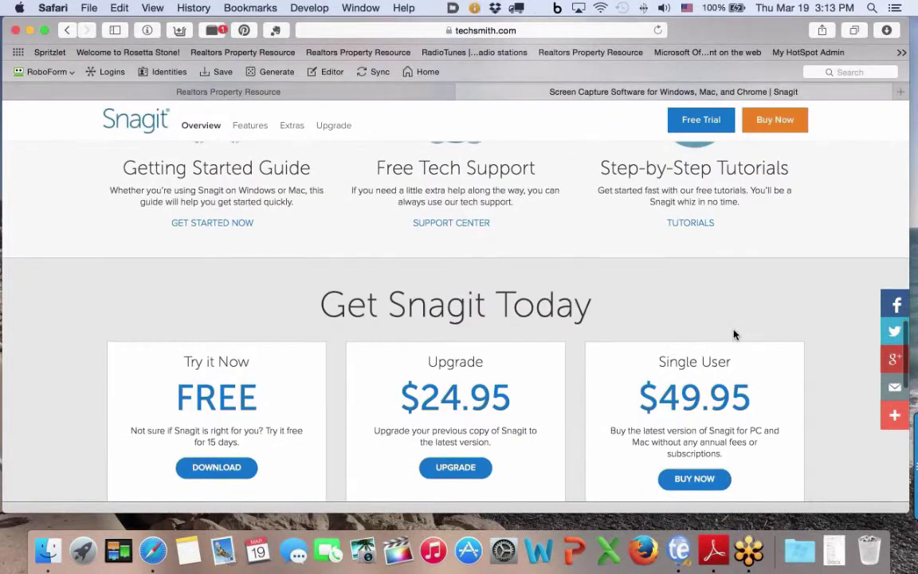
scroll(635, 427, up, 20)
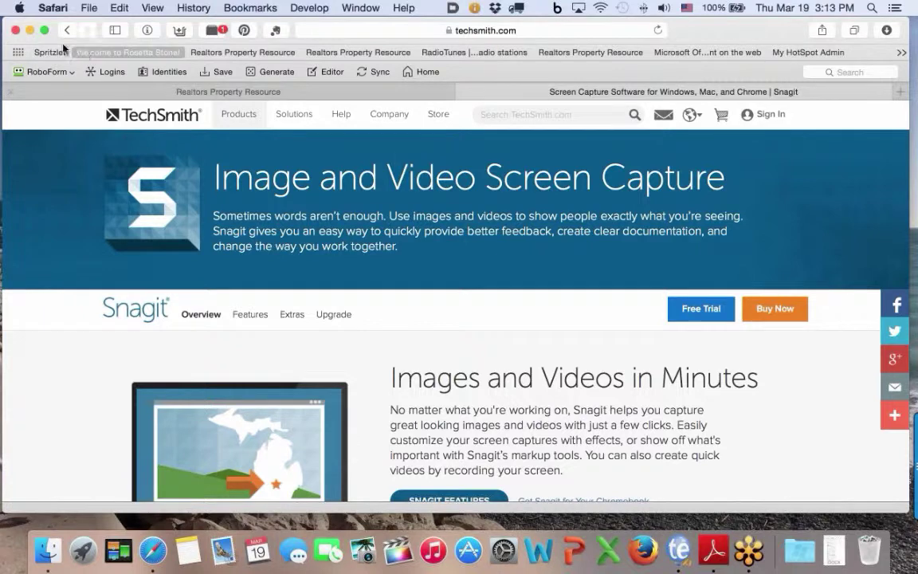
Back in the RPR tab, download the Farmington report and scroll over its title and map.
click(378, 95)
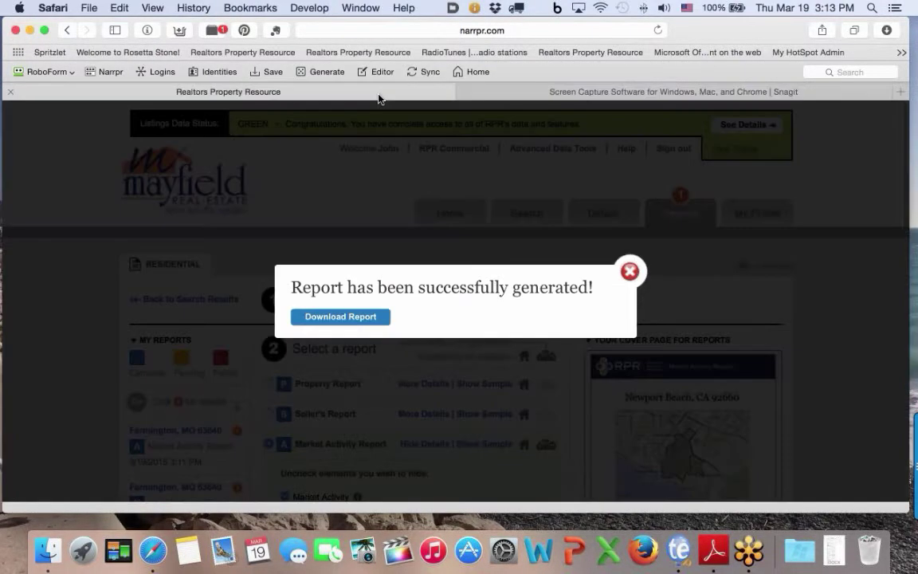
click(340, 316)
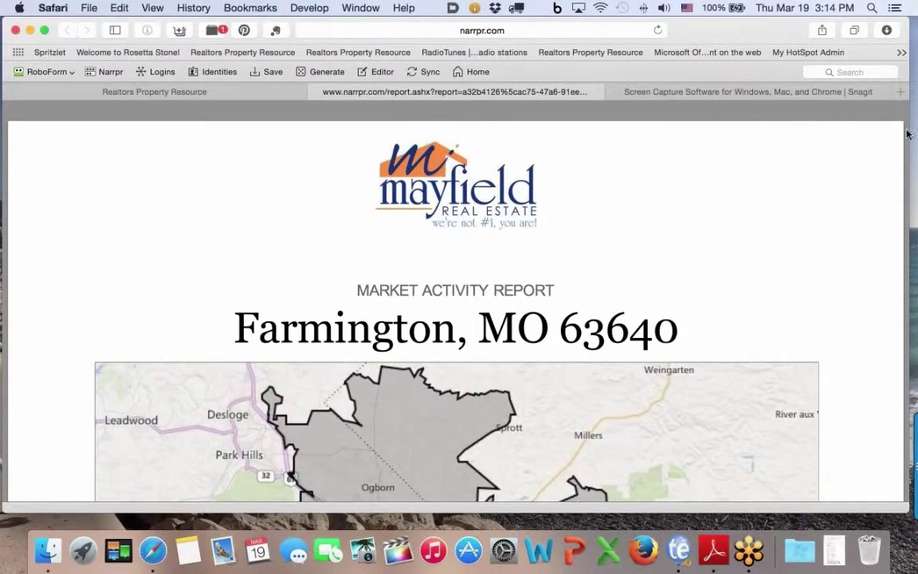
scroll(661, 276, down, 8)
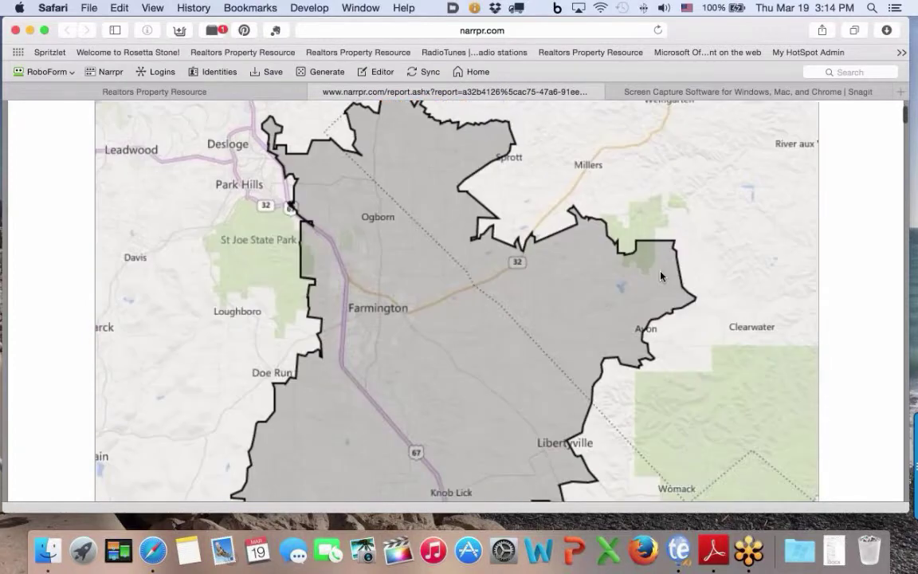
scroll(660, 276, up, 5)
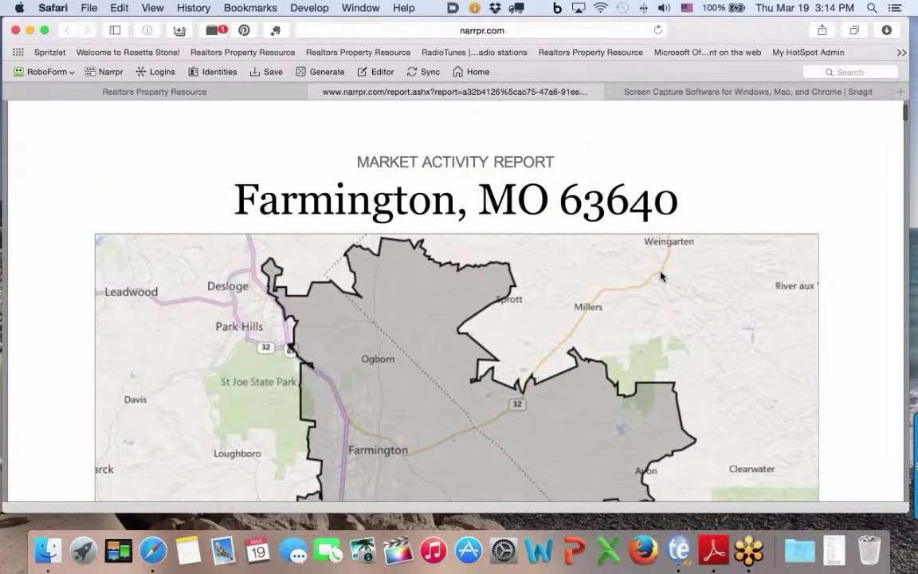
scroll(660, 277, up, 3)
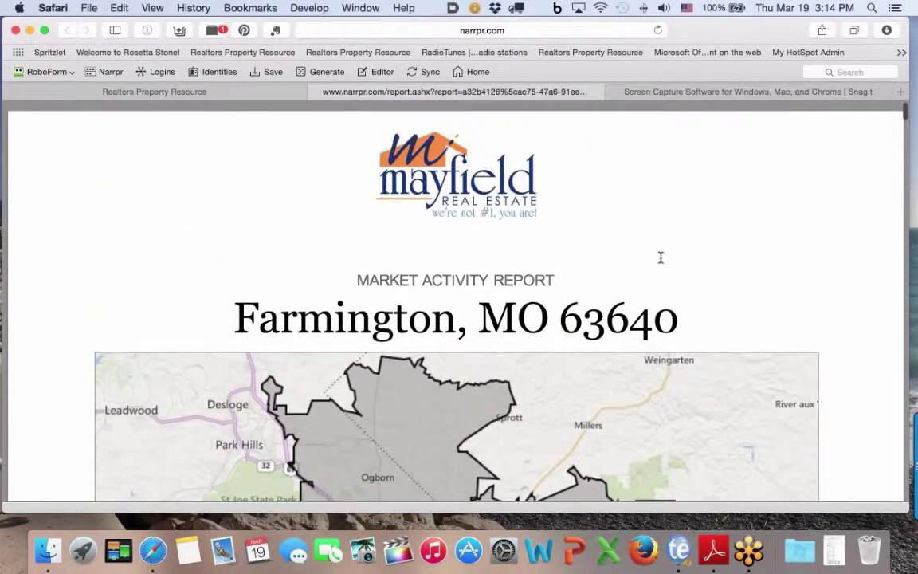
scroll(660, 252, down, 1)
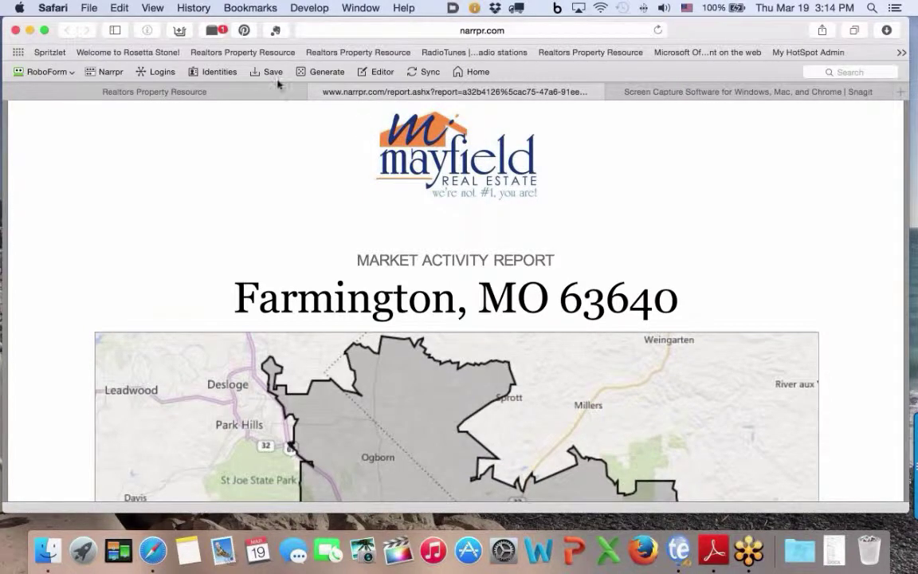
click(254, 72)
Zoom the report out three steps with Cmd+minus until its first page fits the window.
click(153, 10)
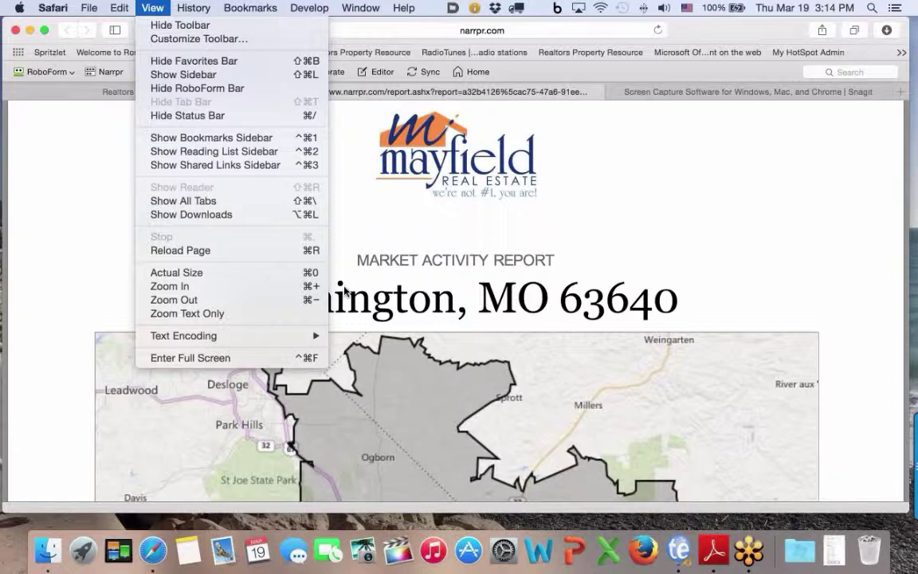
click(488, 260)
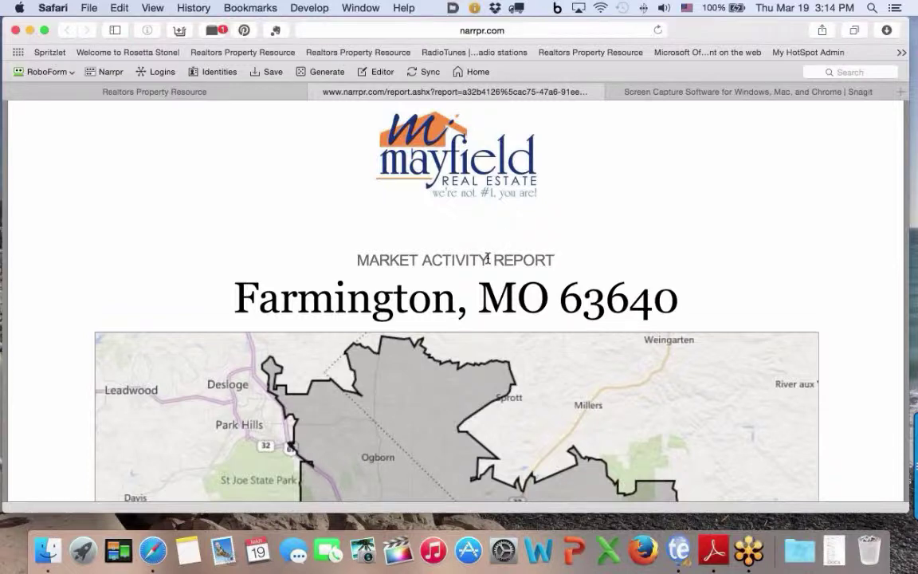
scroll(487, 260, up, 2)
scroll(488, 260, up, 2)
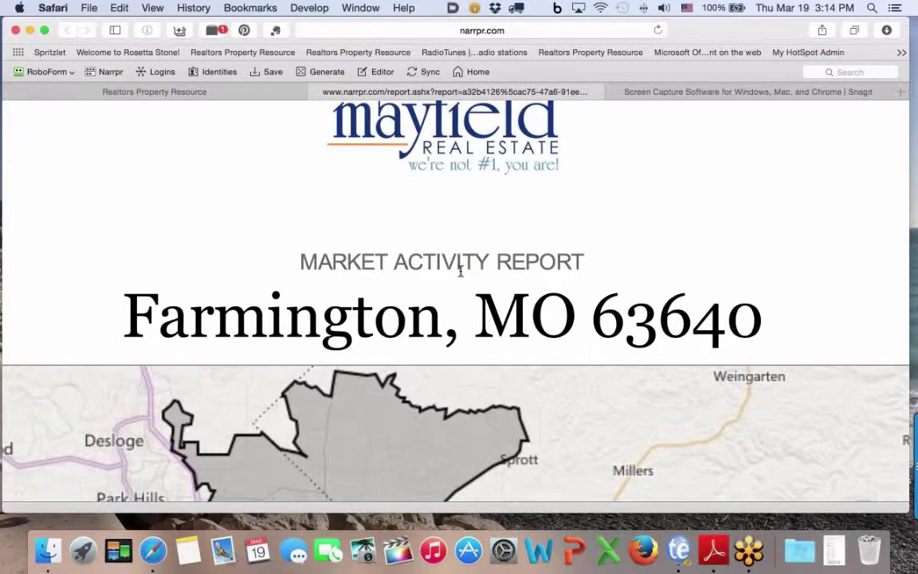
key(super+minus)
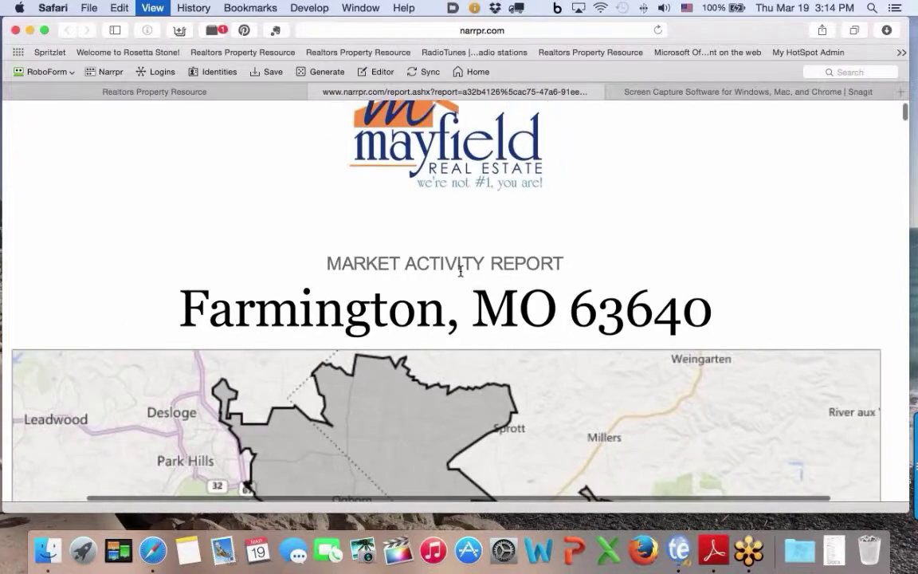
key(super+minus)
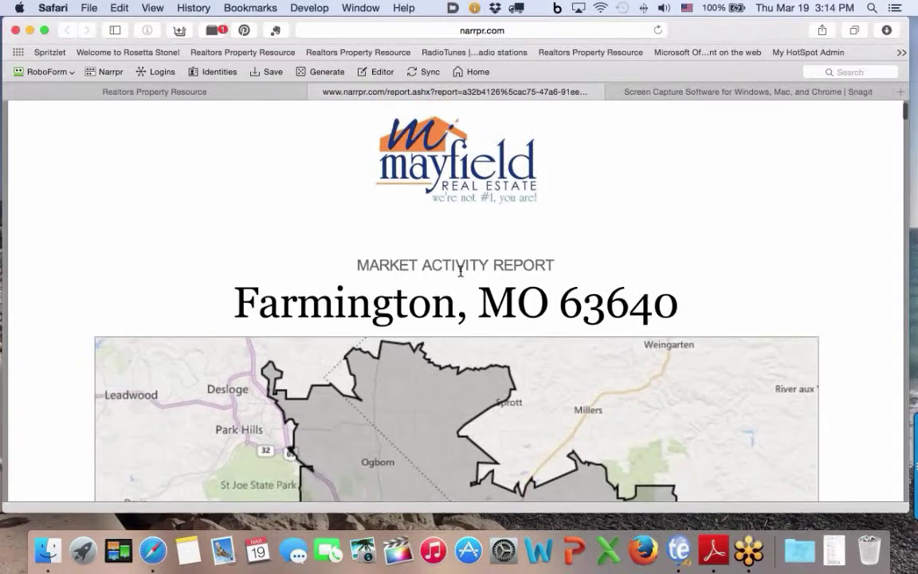
key(super+minus)
key(super+minus)
key(super+minus)
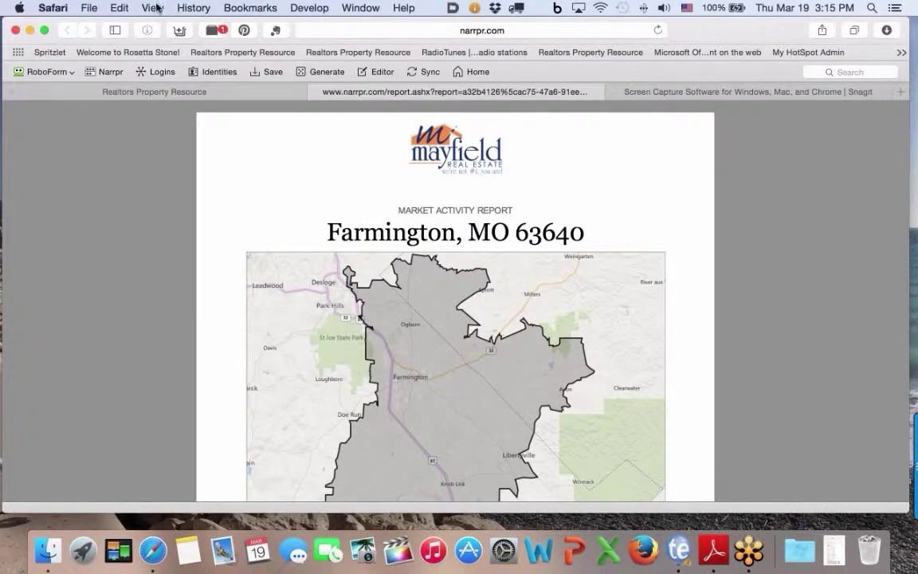
click(120, 9)
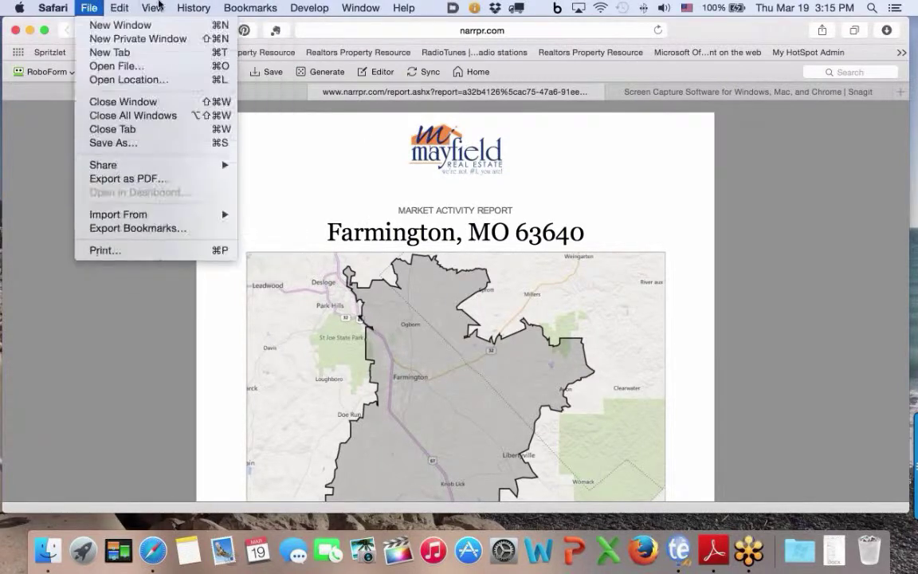
mouse_move(149, 16)
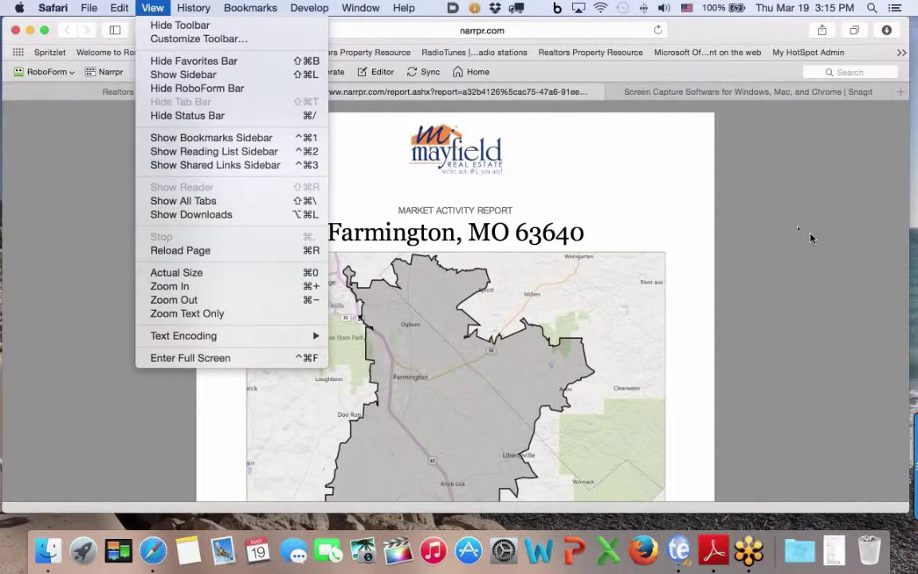
click(719, 259)
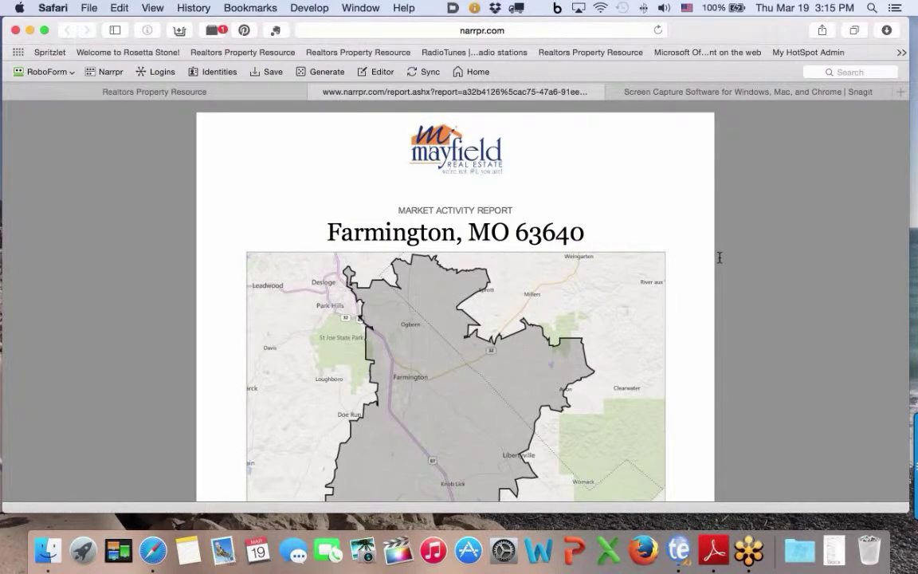
key(super+plus)
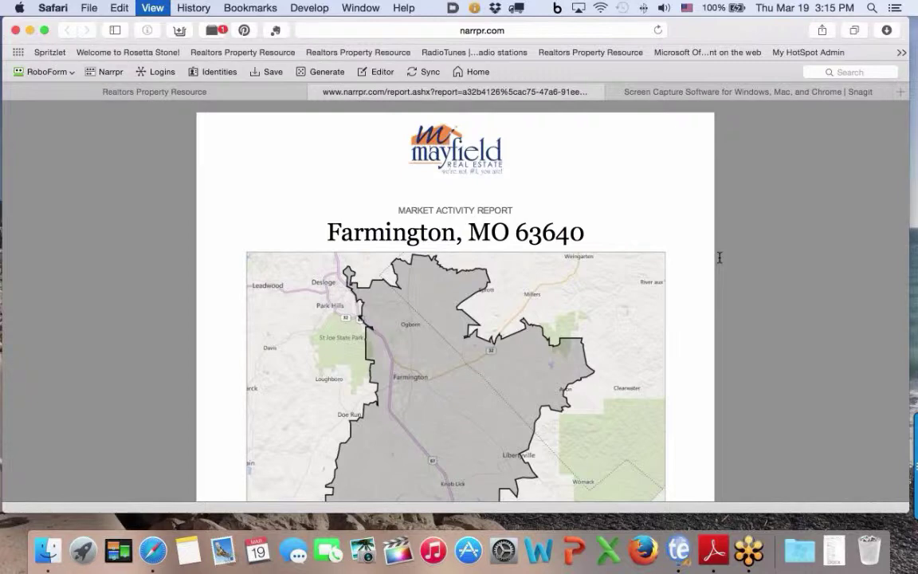
key(super+plus)
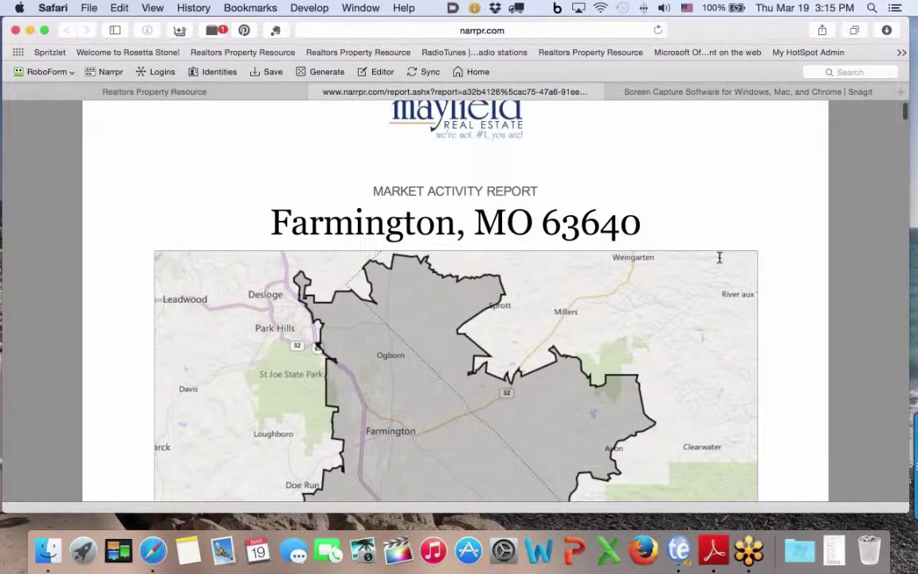
key(super+minus)
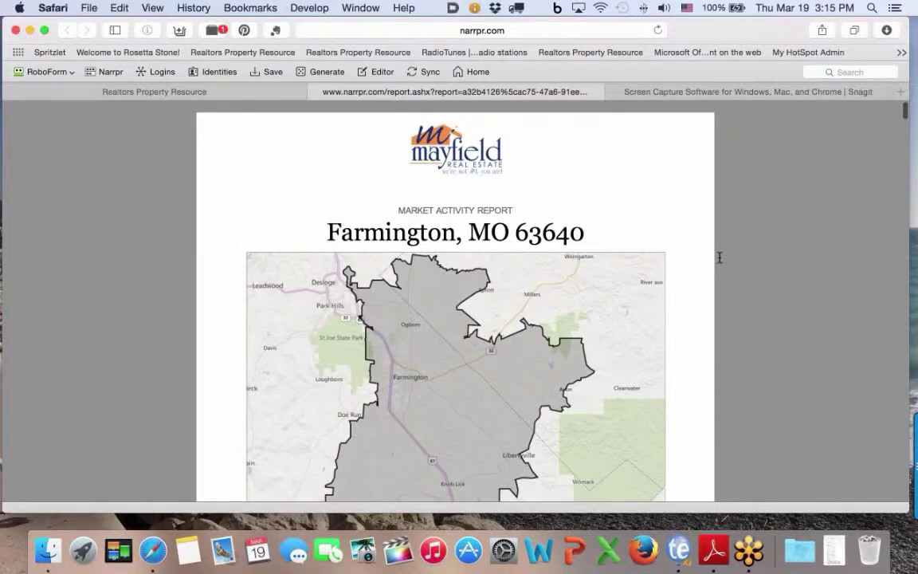
Scroll through the 20 recently sold single-family homes with their sale dates, prices and descriptions.
scroll(635, 300, down, 3)
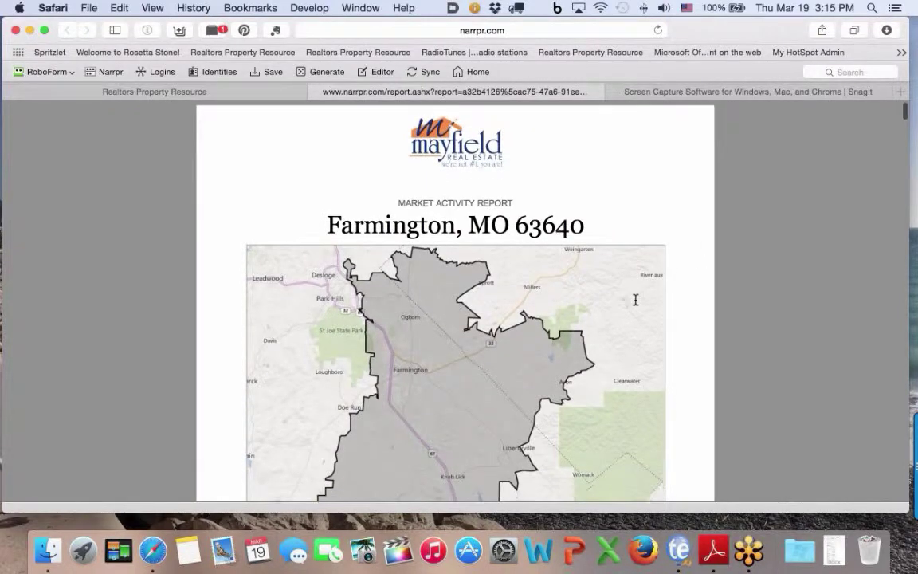
scroll(636, 299, down, 3)
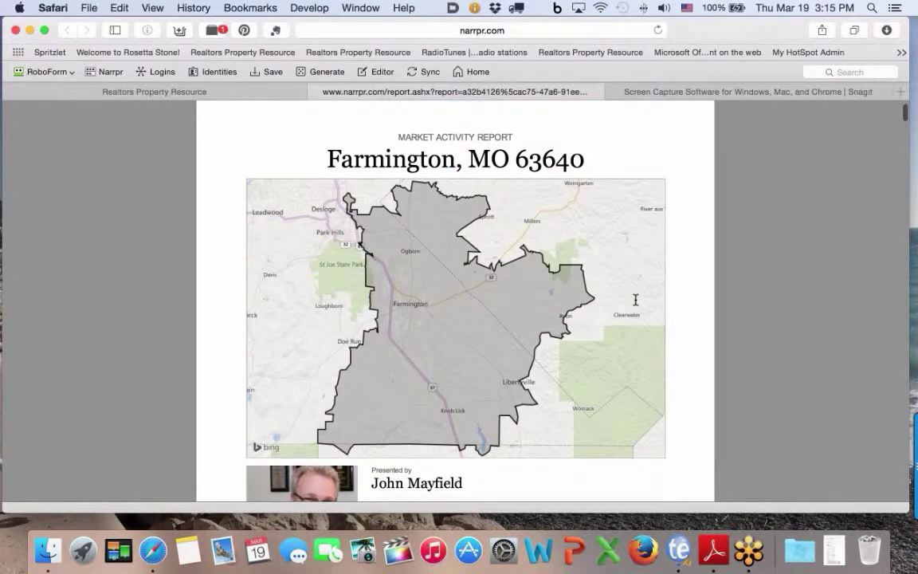
scroll(636, 300, up, 5)
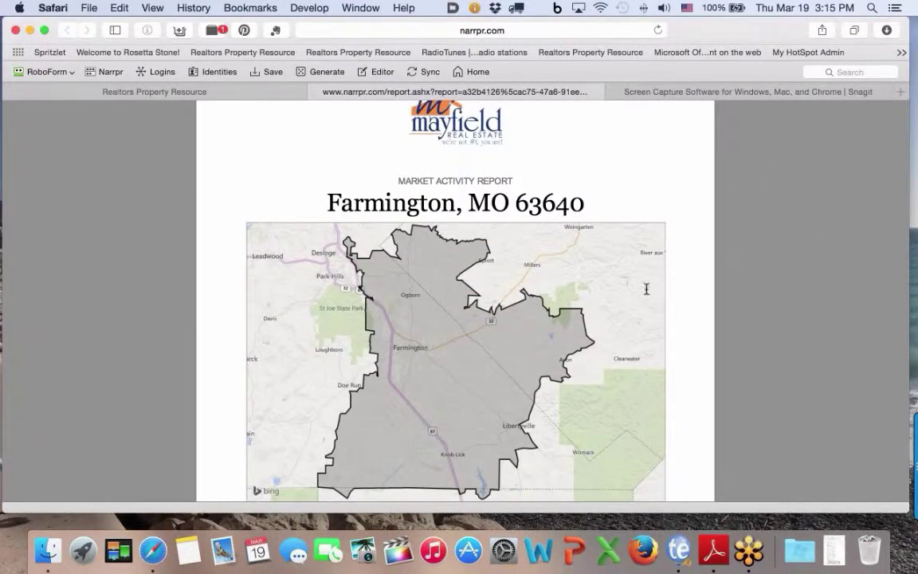
scroll(647, 289, down, 10)
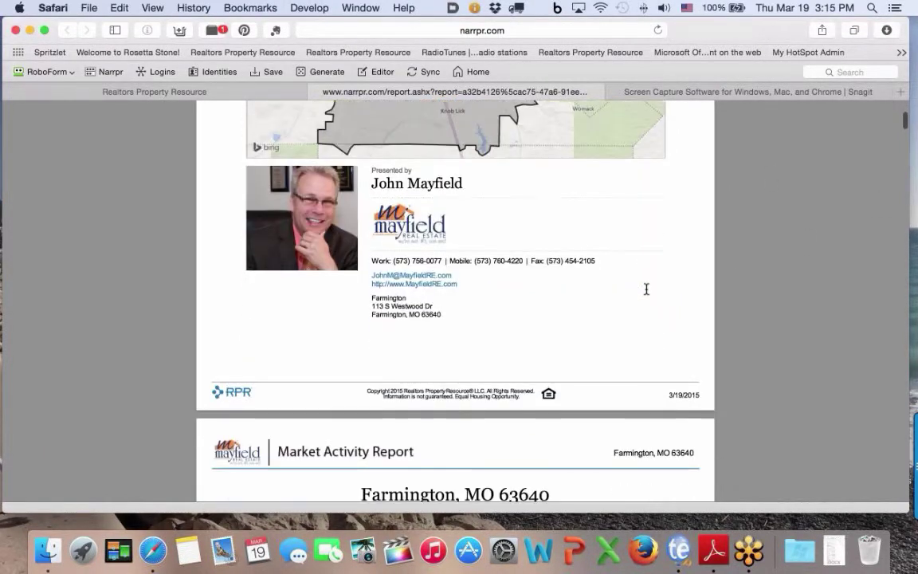
scroll(646, 288, down, 3)
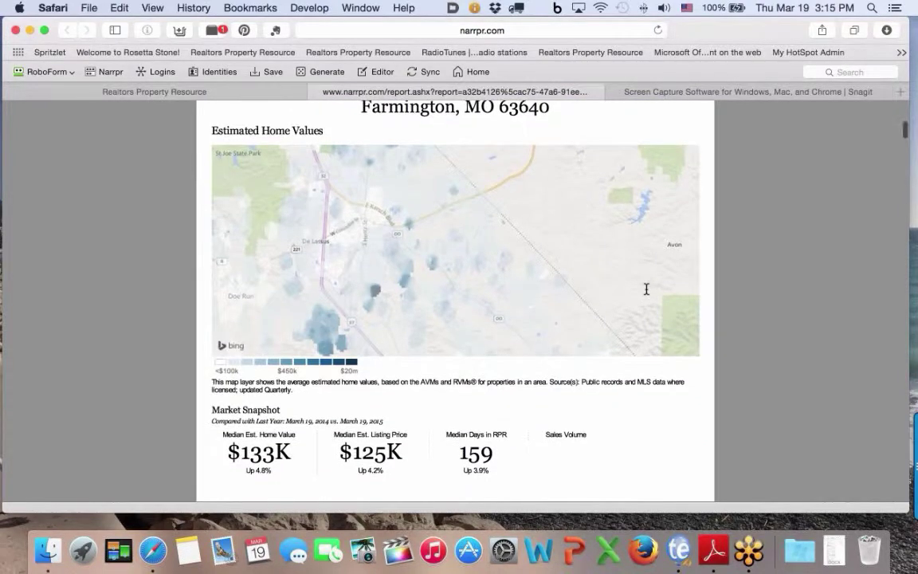
scroll(558, 223, down, 1)
scroll(533, 296, down, 3)
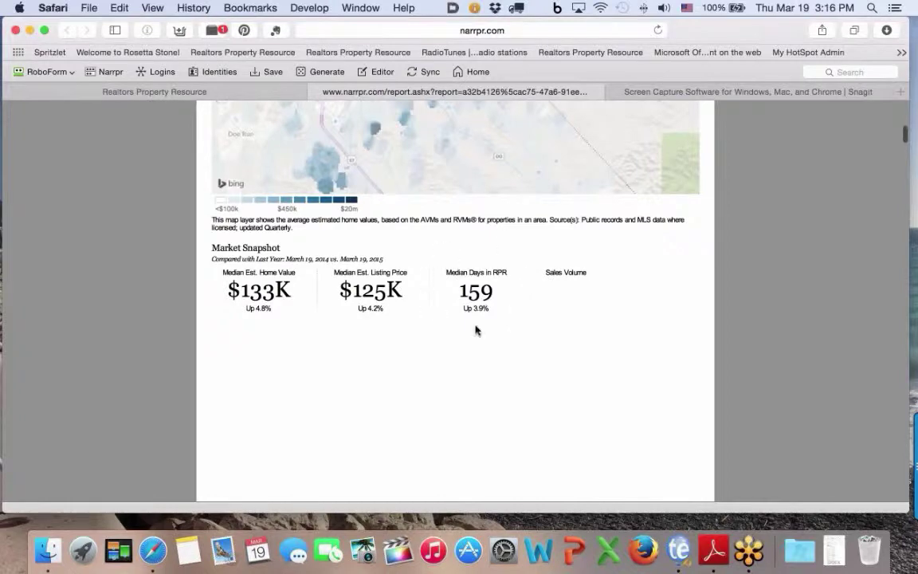
scroll(476, 326, down, 5)
scroll(476, 327, down, 3)
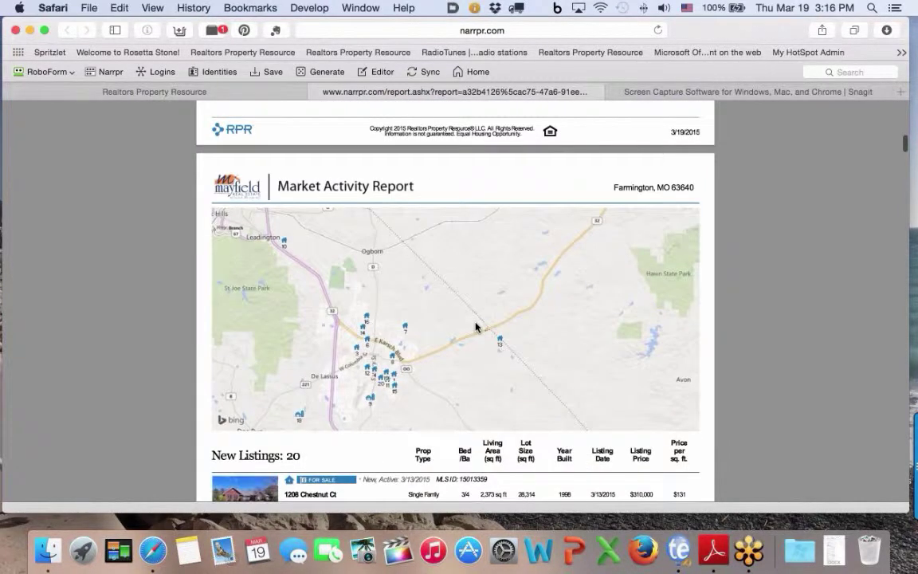
scroll(433, 246, up, 1)
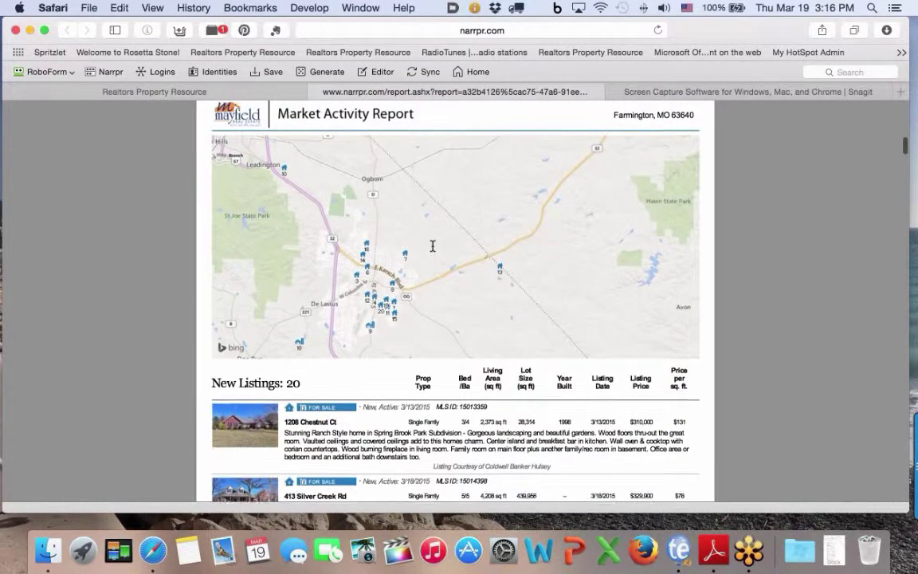
scroll(386, 275, down, 2)
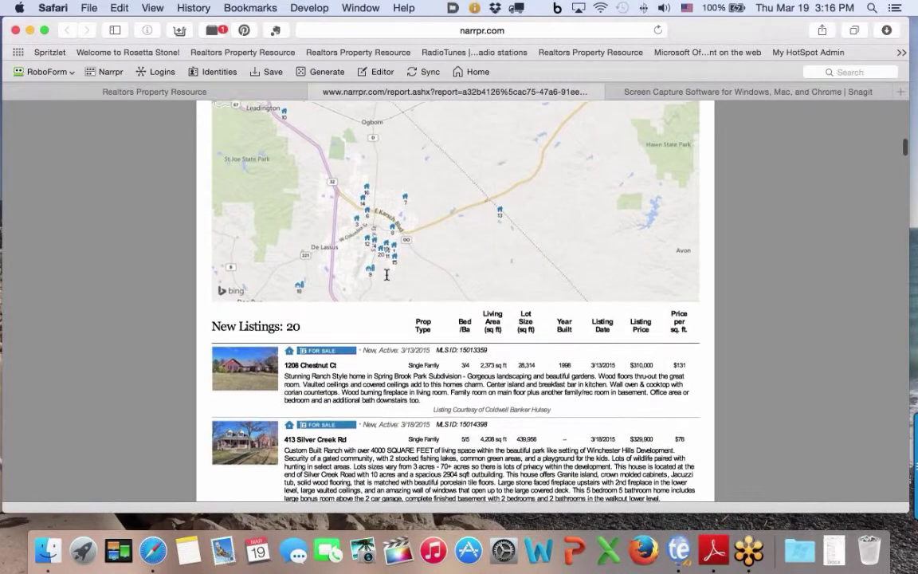
scroll(355, 322, down, 3)
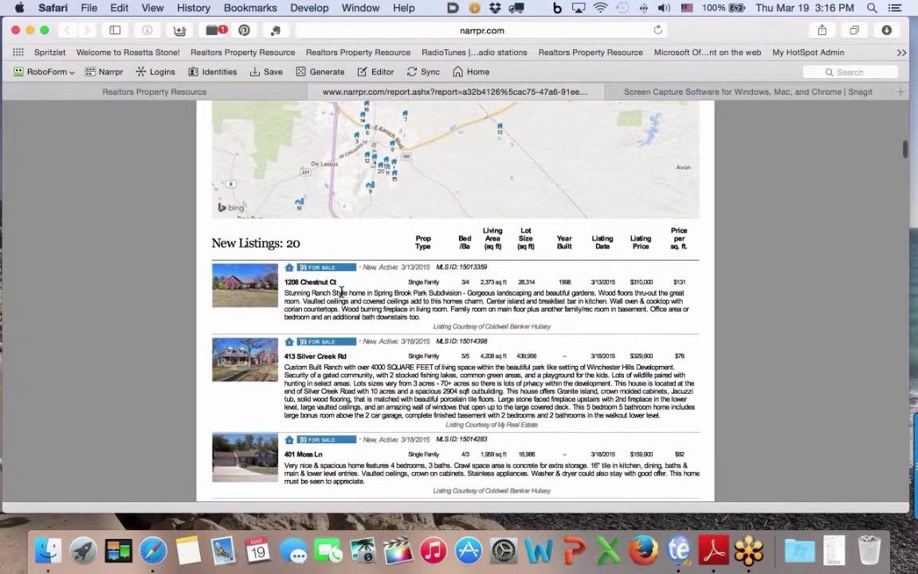
scroll(348, 372, down, 2)
scroll(348, 372, down, 10)
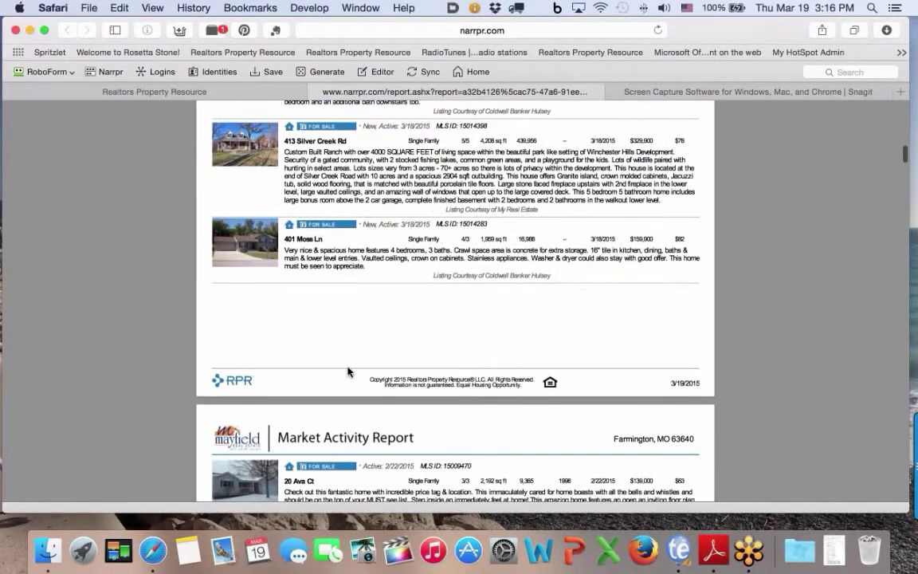
scroll(348, 372, down, 20)
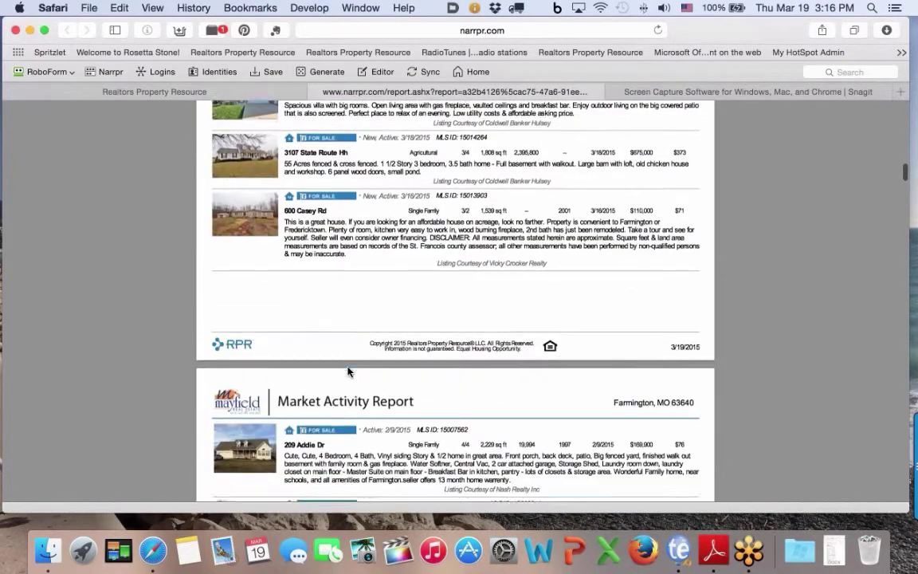
scroll(348, 371, down, 20)
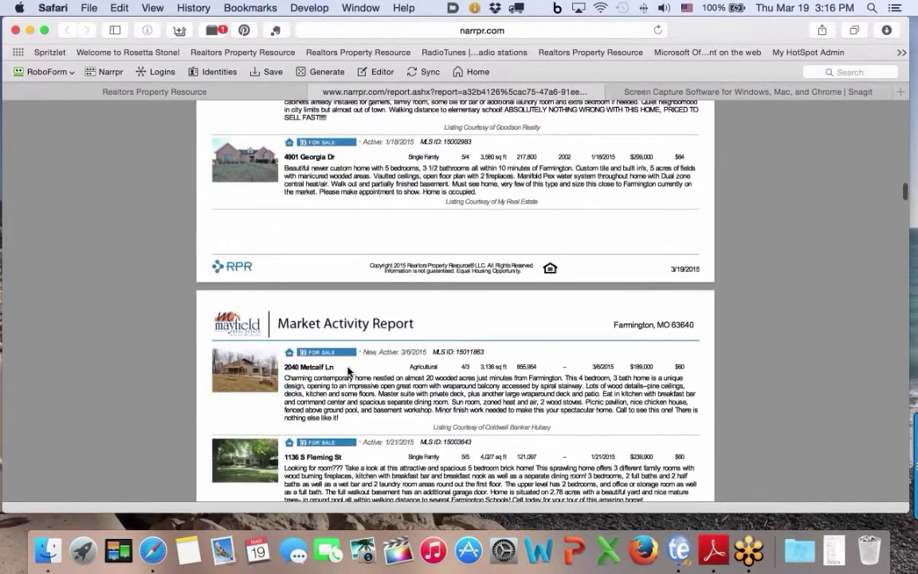
scroll(347, 372, down, 15)
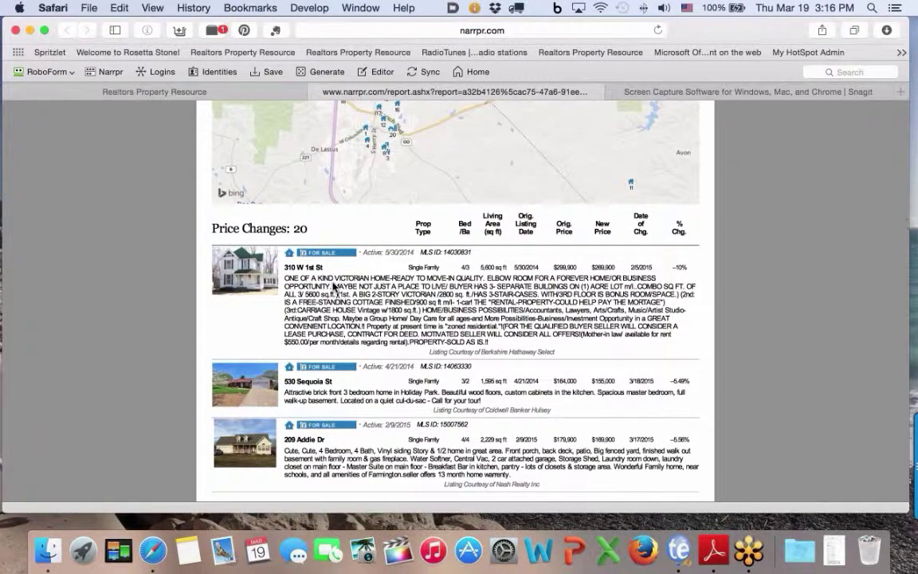
scroll(334, 287, down, 2)
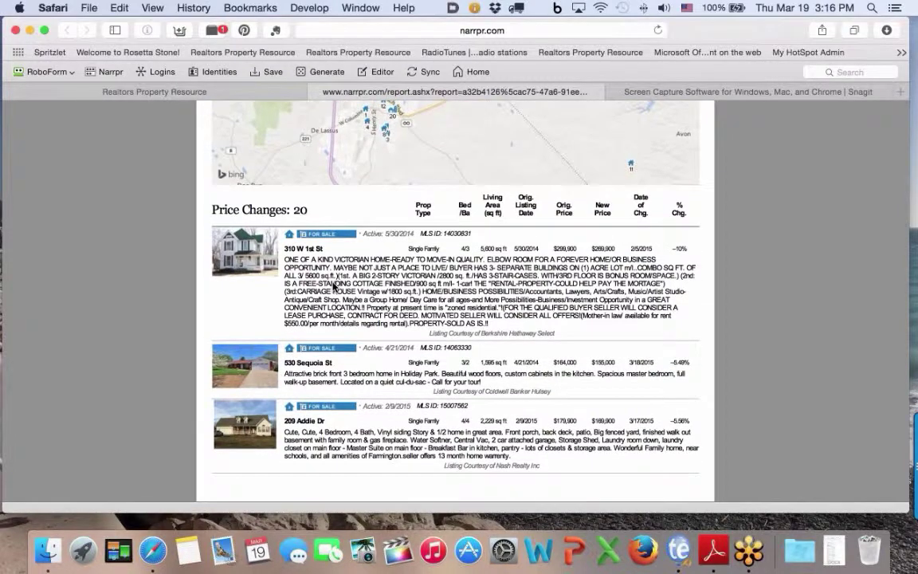
scroll(334, 287, down, 10)
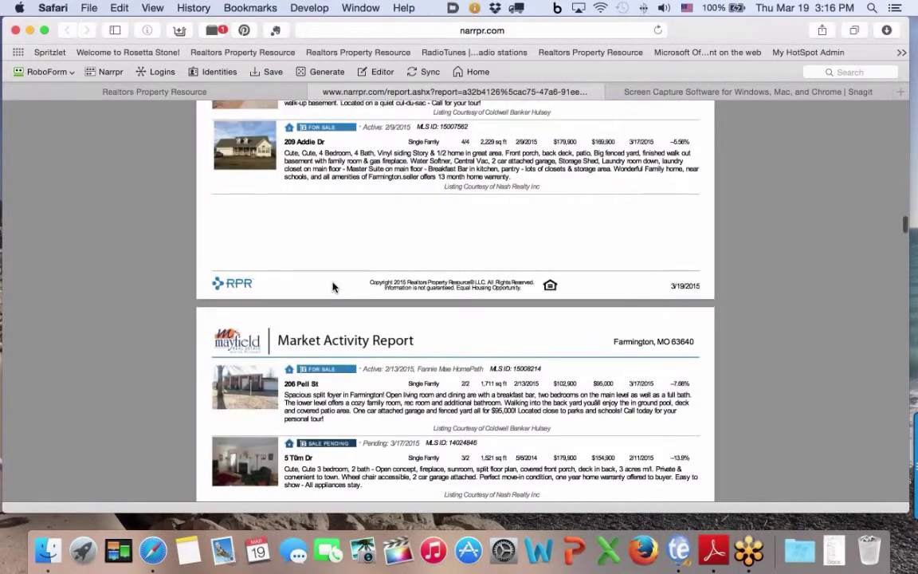
scroll(334, 287, down, 20)
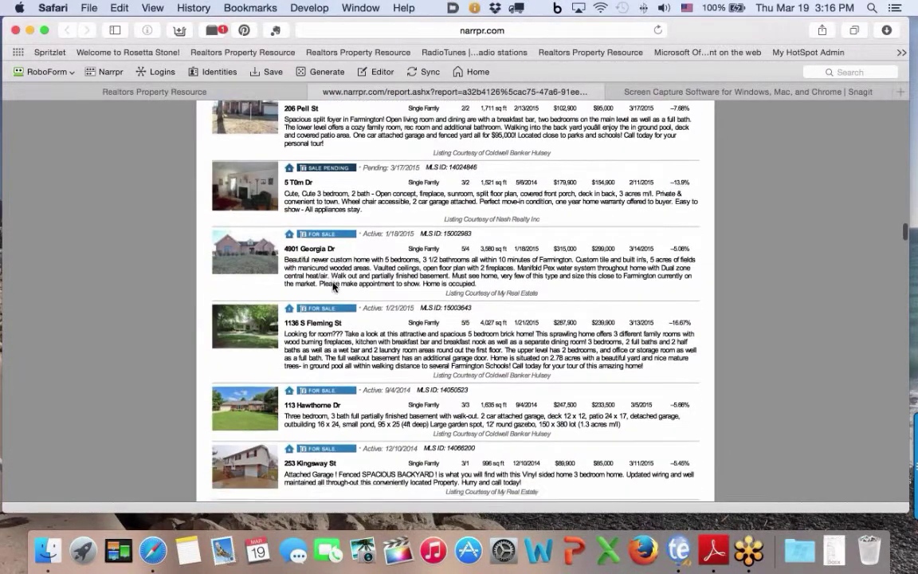
scroll(334, 284, down, 5)
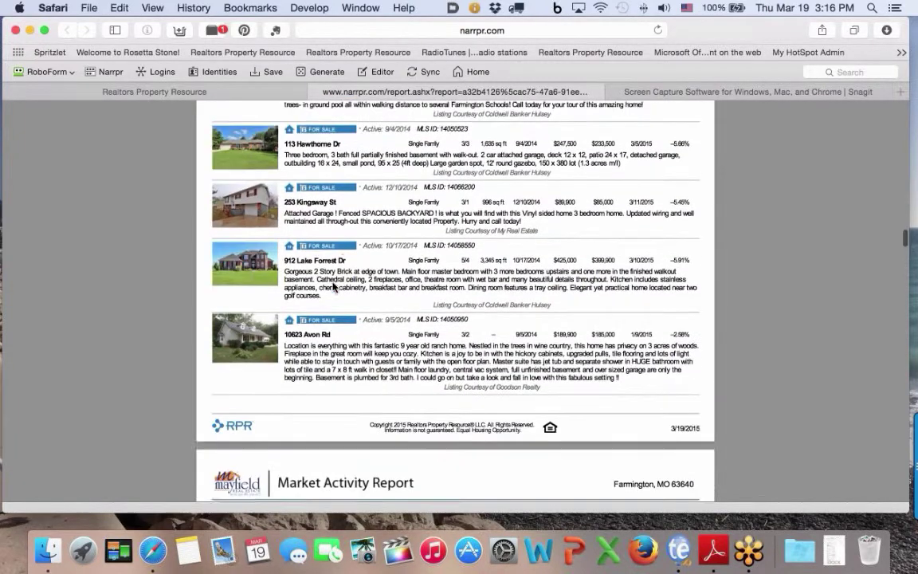
scroll(315, 277, down, 5)
scroll(324, 272, down, 6)
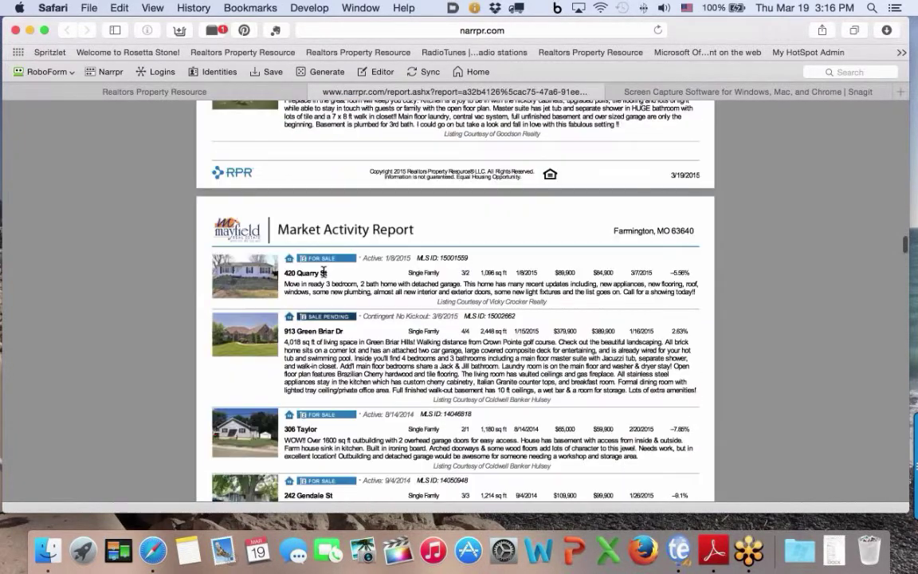
scroll(338, 323, down, 5)
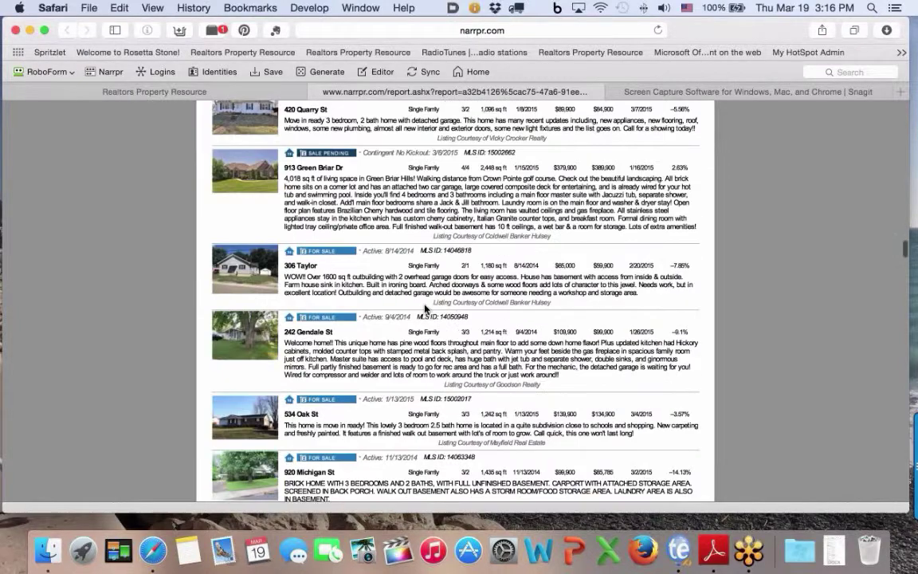
scroll(425, 309, down, 9)
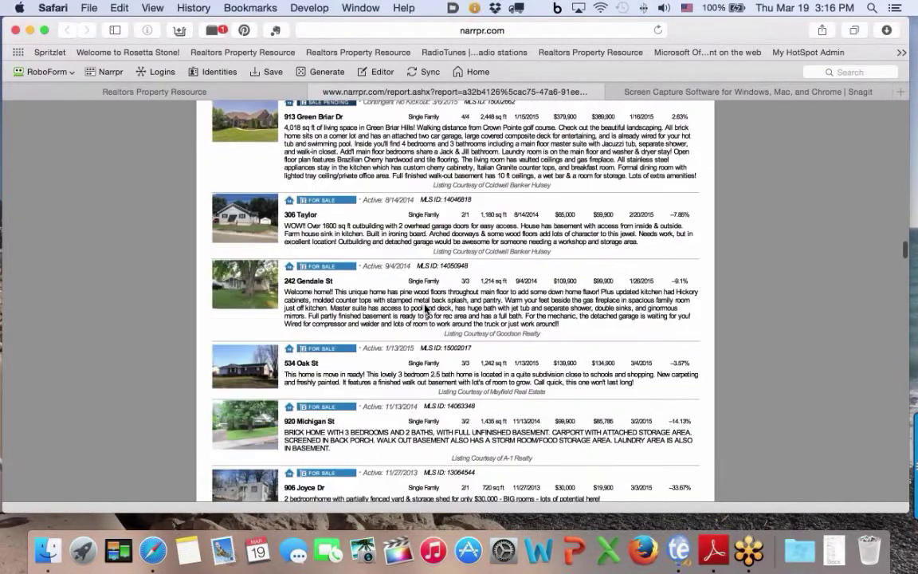
scroll(425, 309, down, 20)
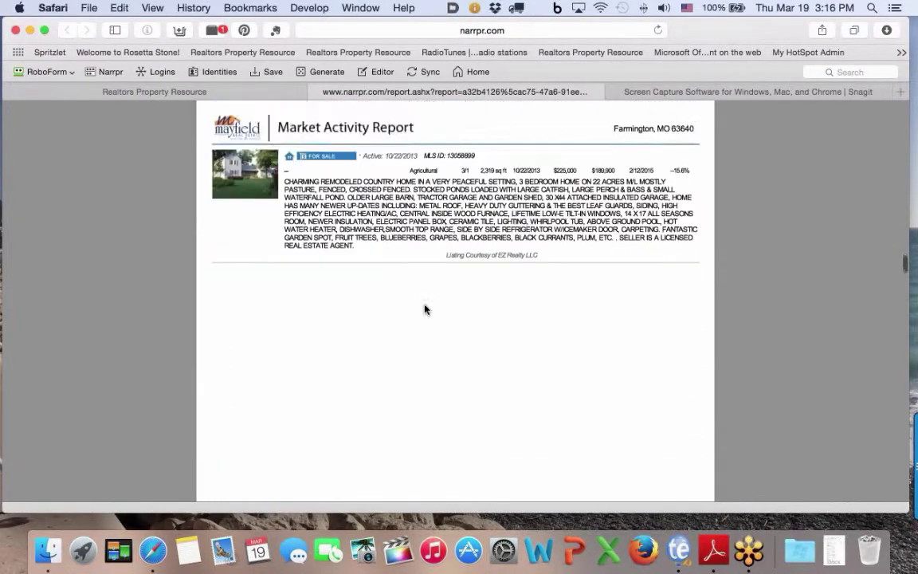
scroll(425, 309, down, 10)
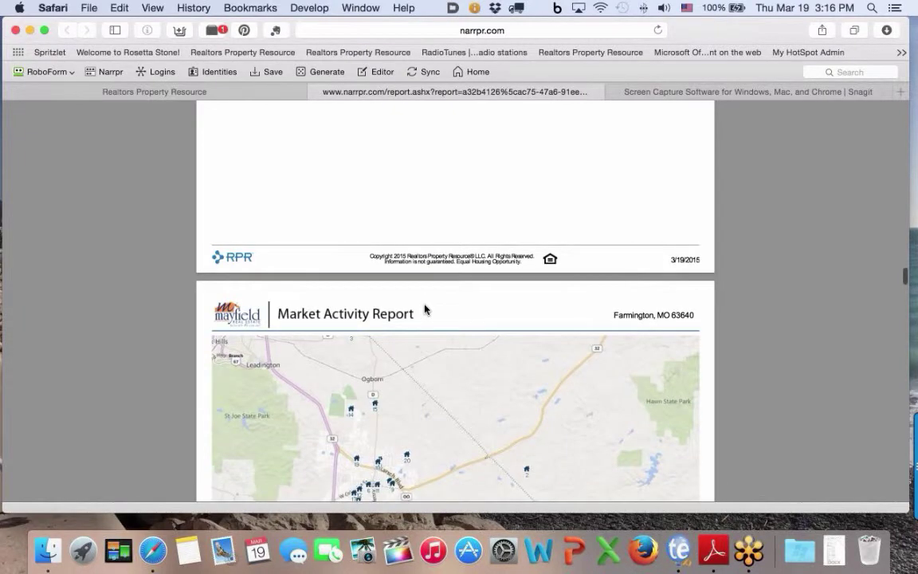
scroll(425, 310, down, 1)
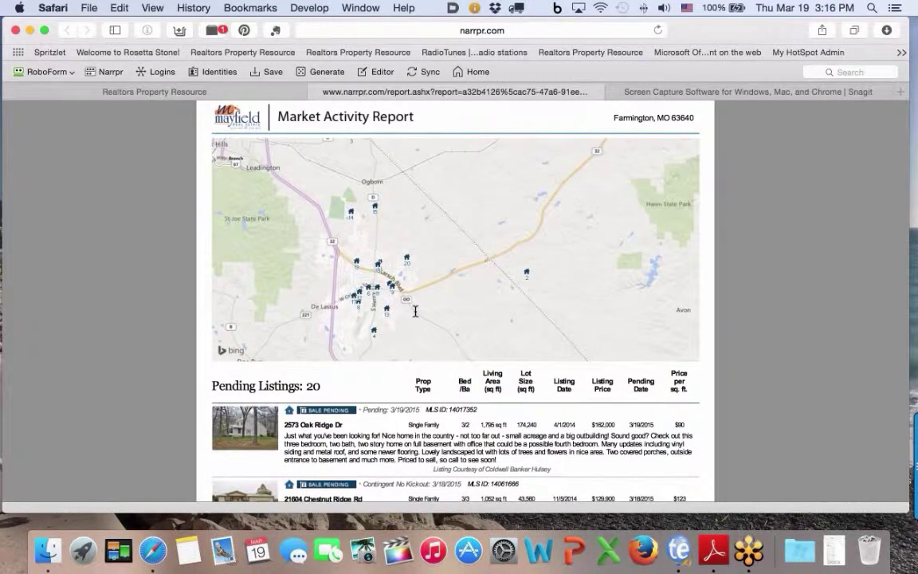
scroll(425, 309, down, 4)
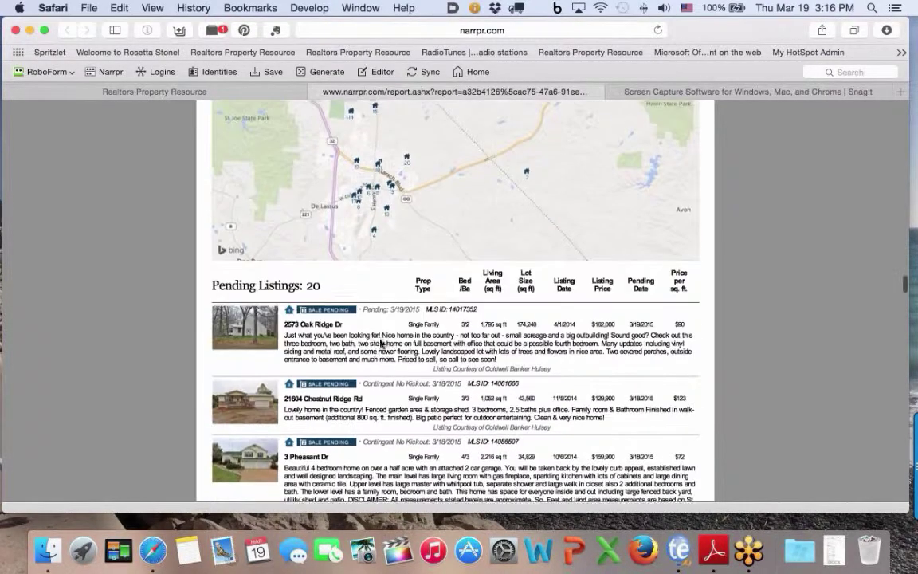
scroll(406, 378, down, 20)
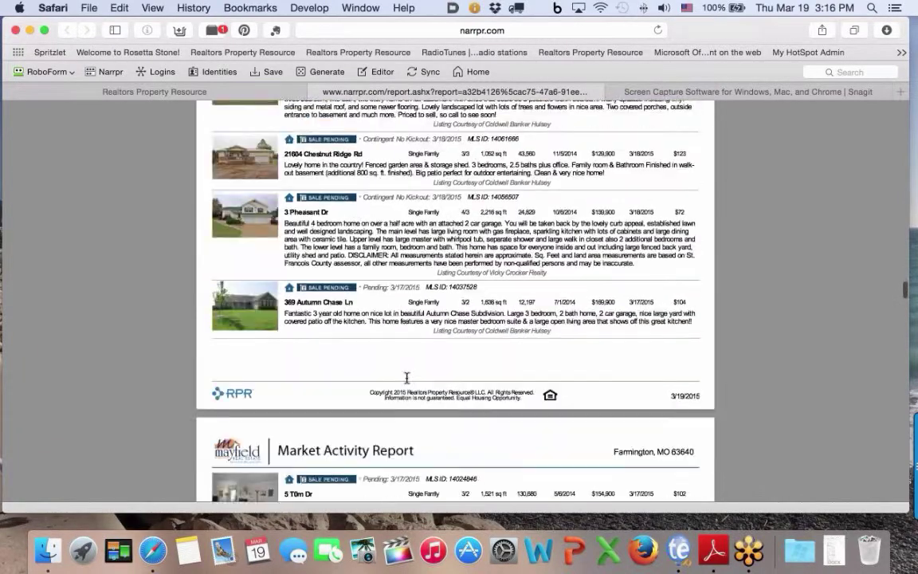
scroll(407, 378, down, 20)
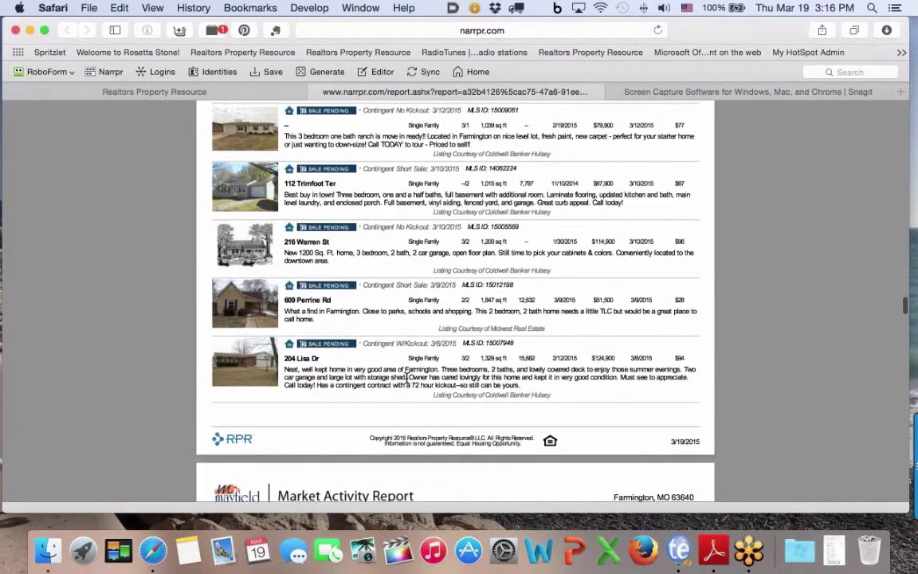
scroll(407, 378, down, 8)
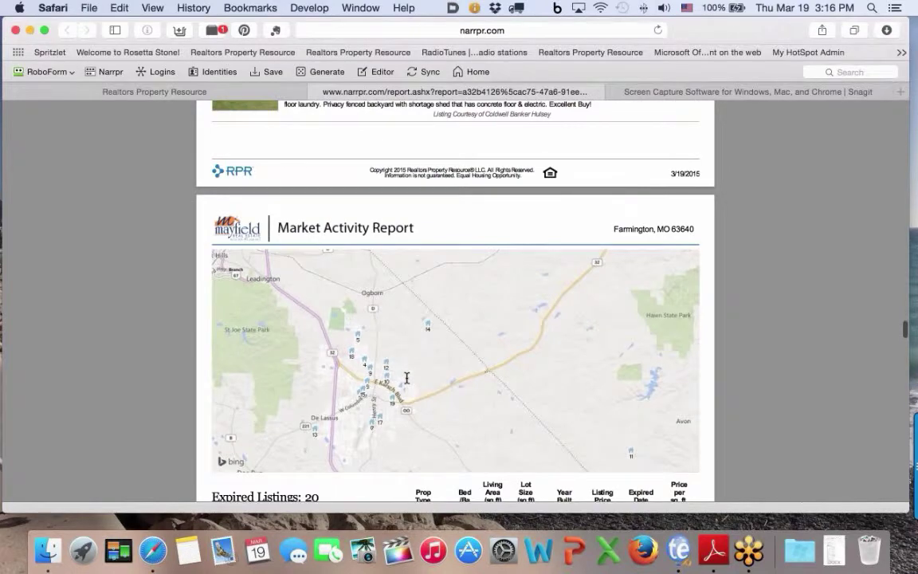
scroll(407, 378, down, 20)
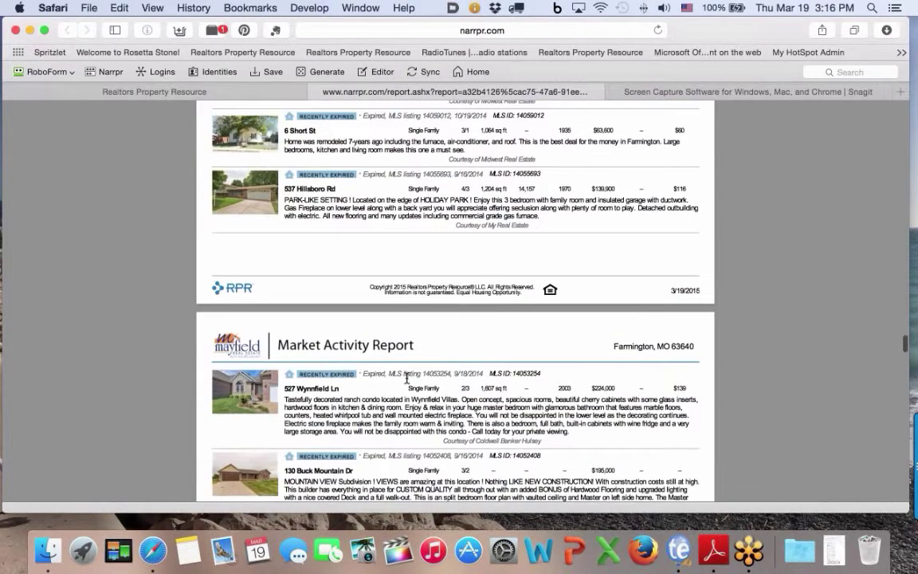
scroll(406, 378, up, 10)
scroll(407, 378, down, 5)
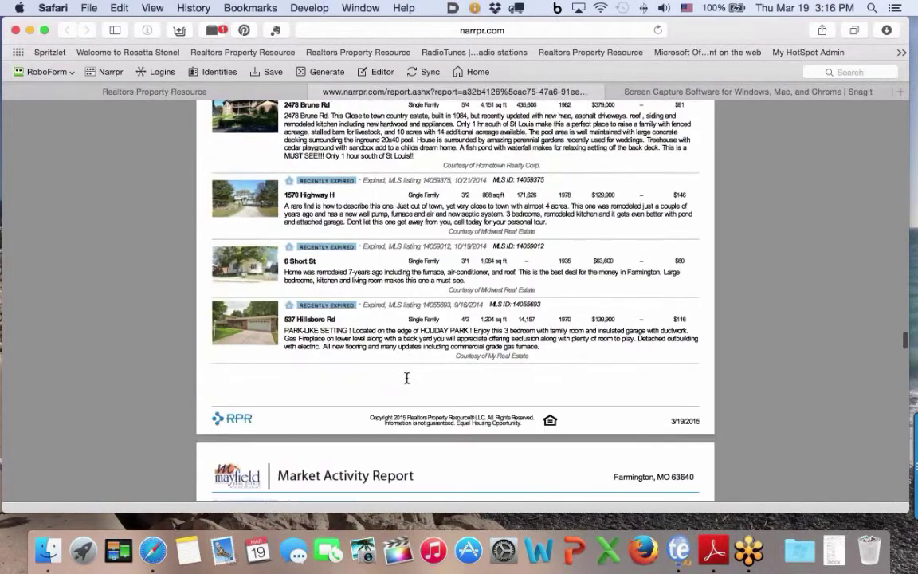
scroll(406, 378, down, 10)
scroll(407, 378, down, 15)
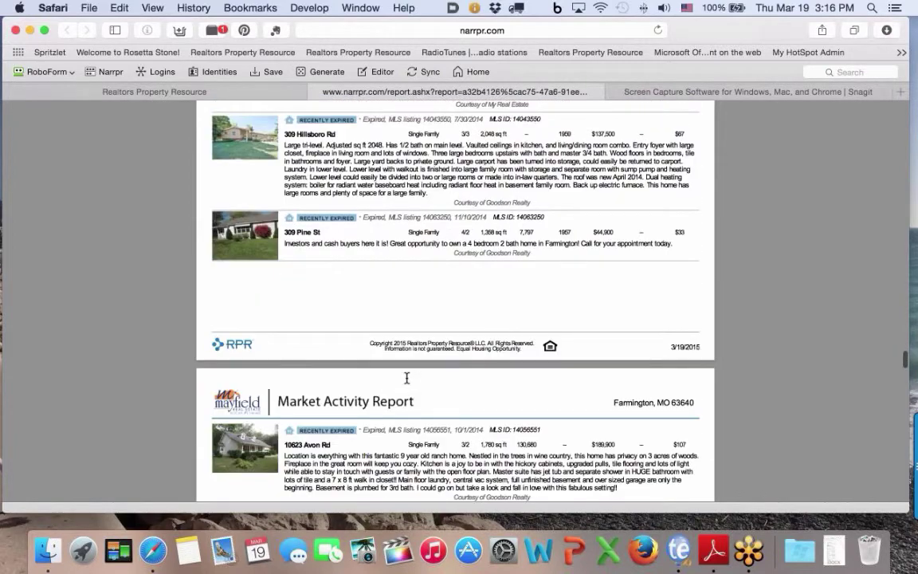
scroll(406, 378, down, 10)
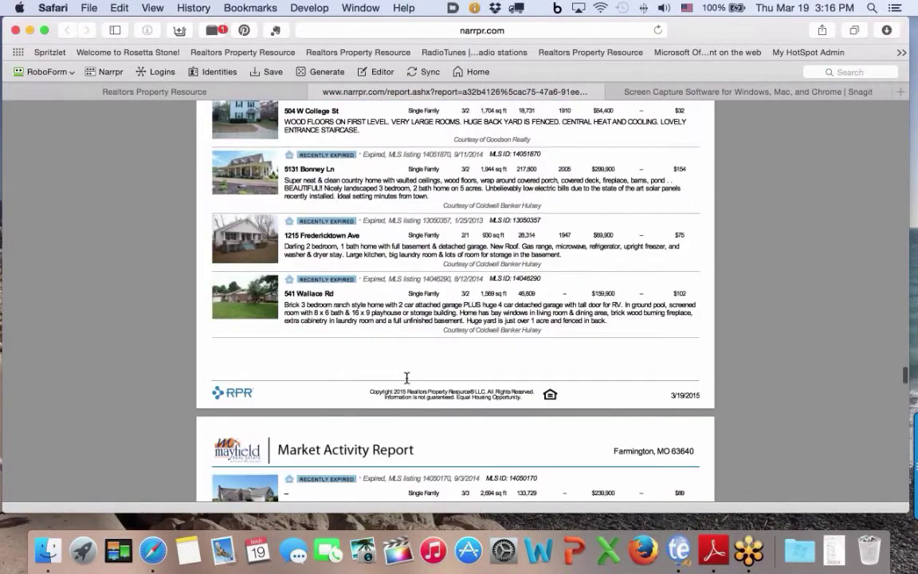
scroll(406, 375, down, 8)
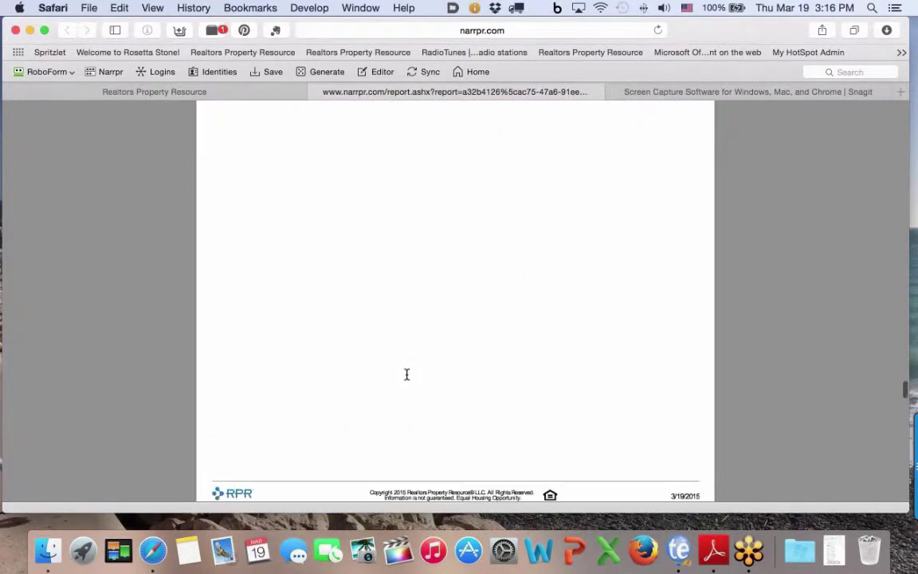
scroll(407, 375, down, 4)
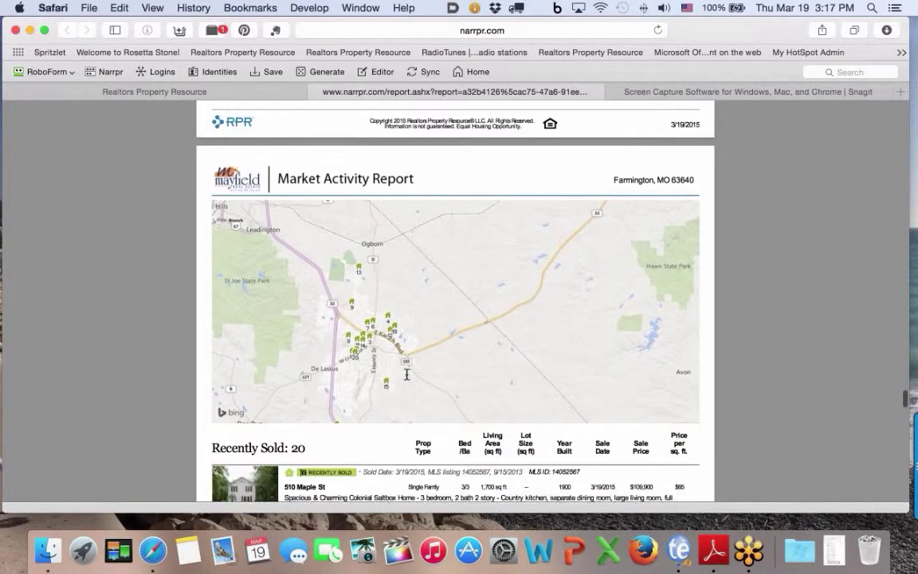
scroll(391, 379, down, 1)
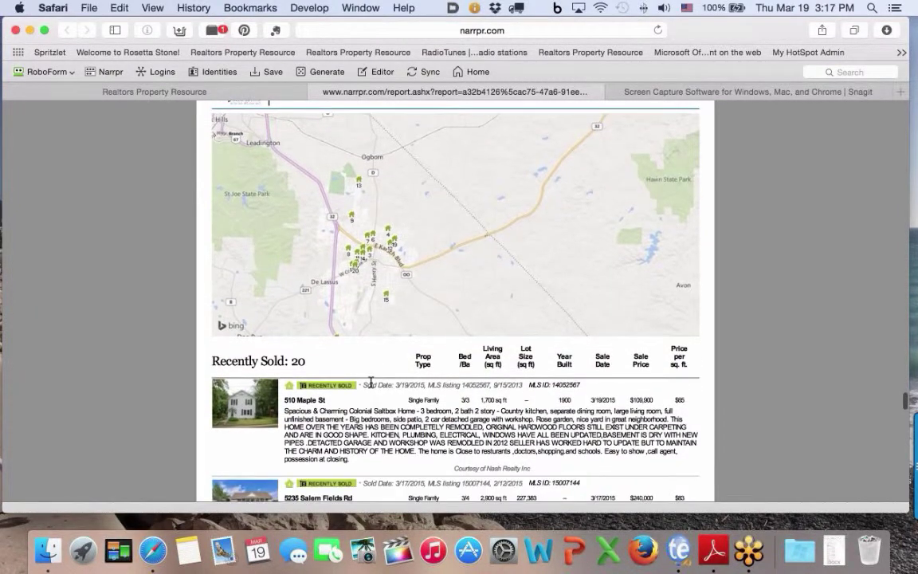
scroll(371, 382, down, 2)
scroll(370, 383, down, 1)
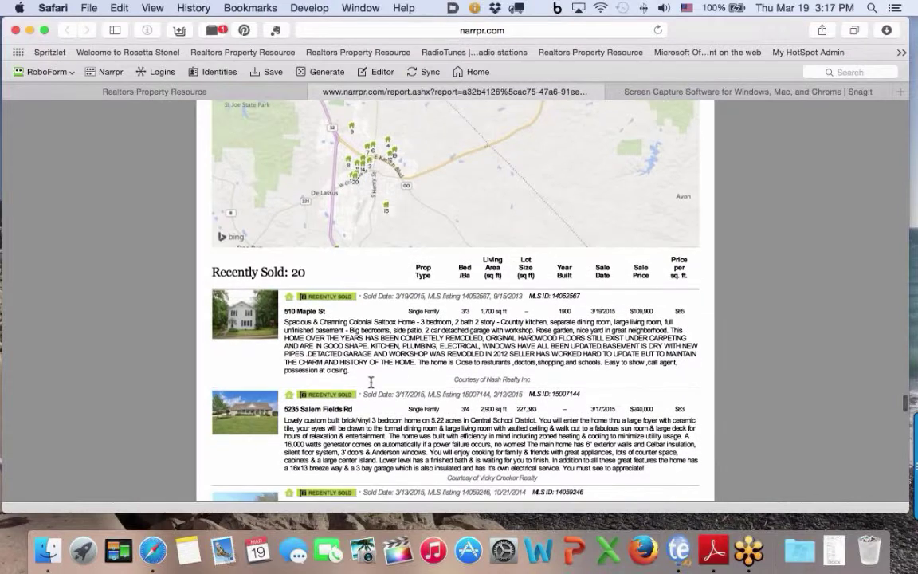
scroll(371, 383, down, 1)
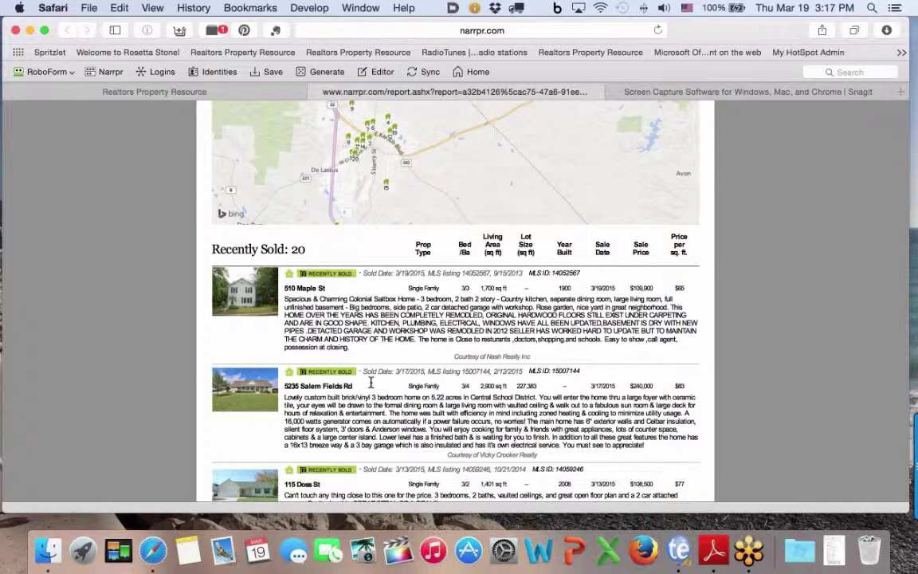
scroll(371, 383, down, 20)
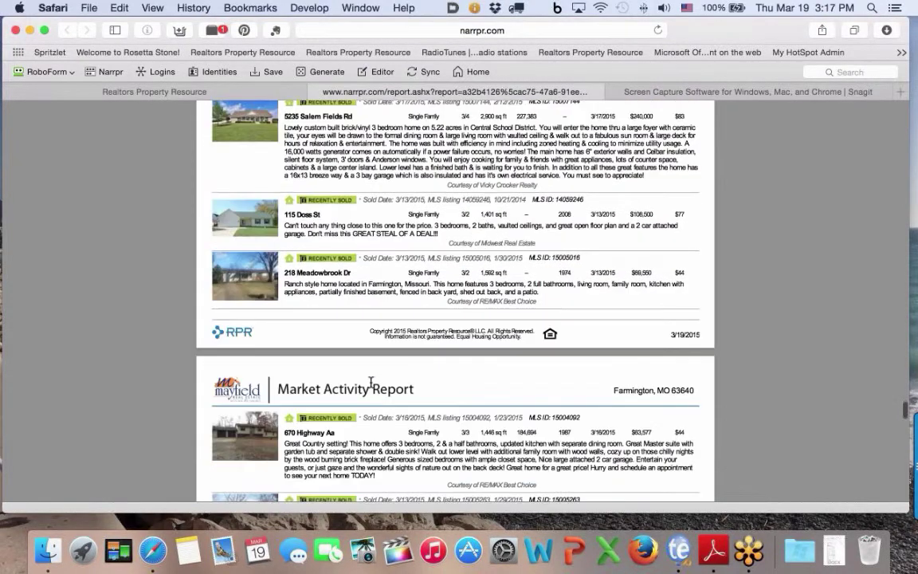
scroll(371, 384, down, 18)
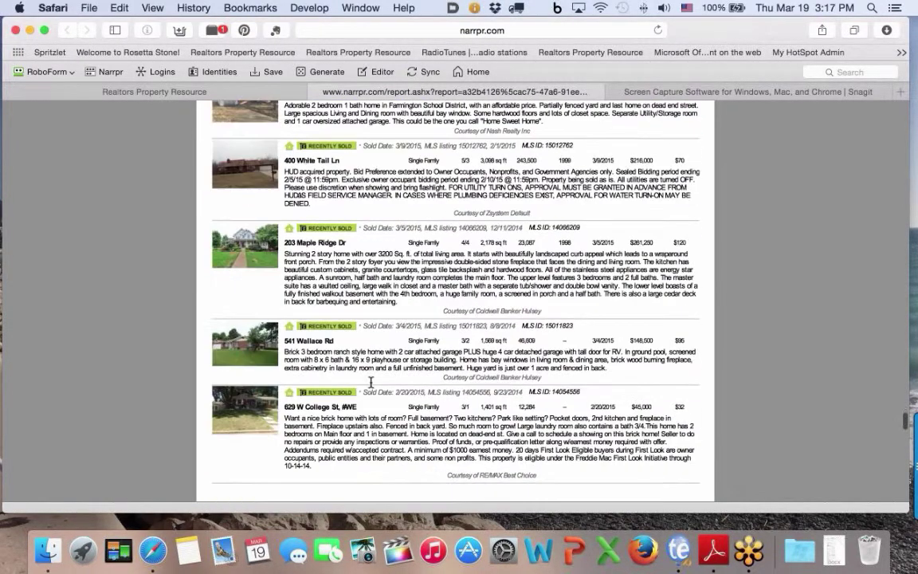
scroll(370, 382, down, 14)
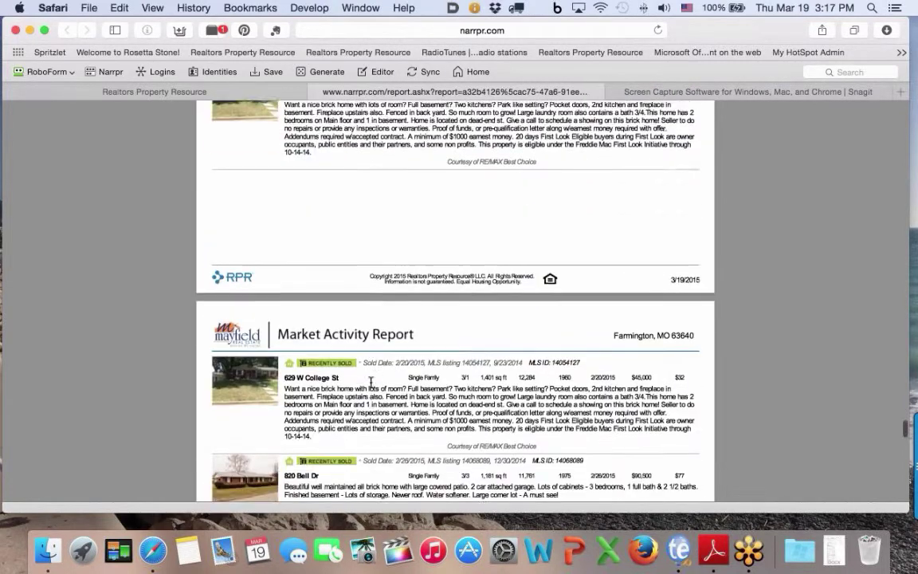
scroll(371, 383, down, 6)
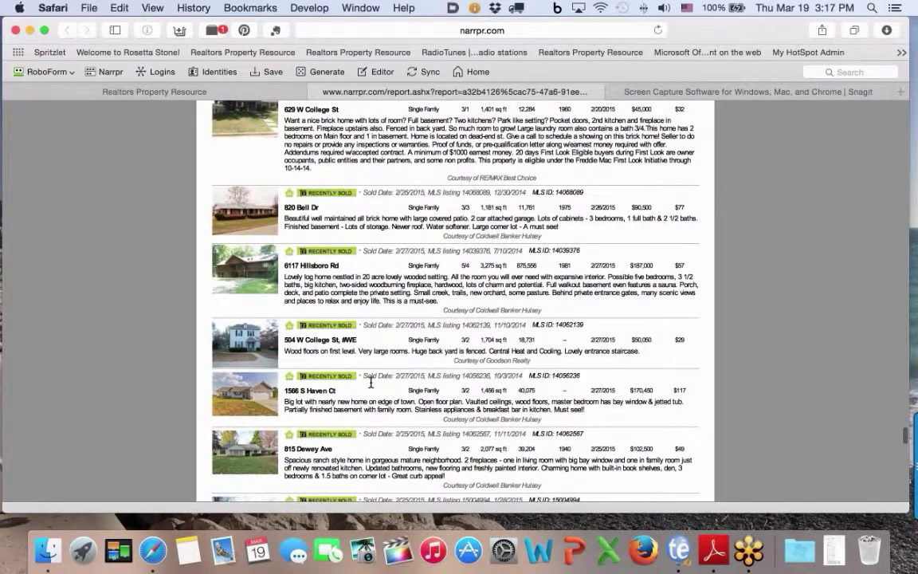
scroll(371, 383, down, 12)
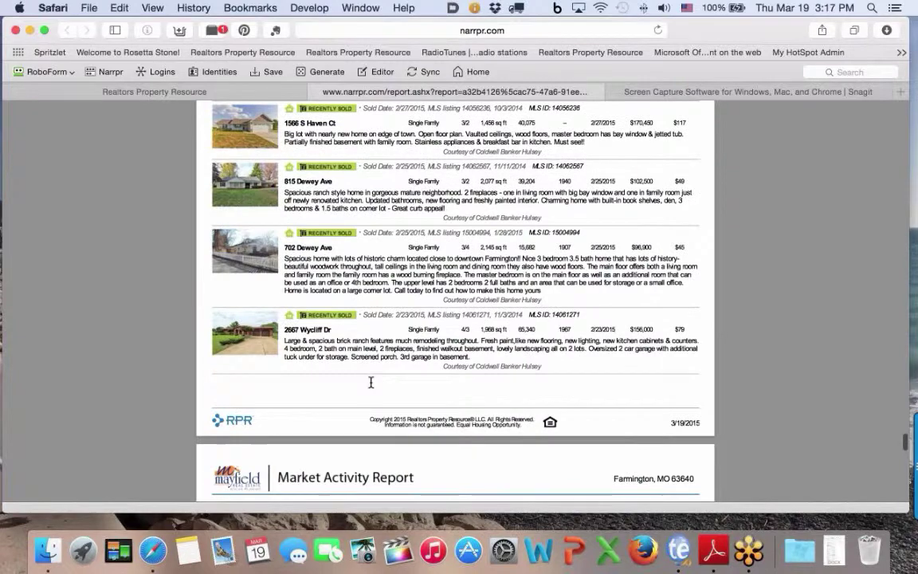
scroll(370, 384, down, 20)
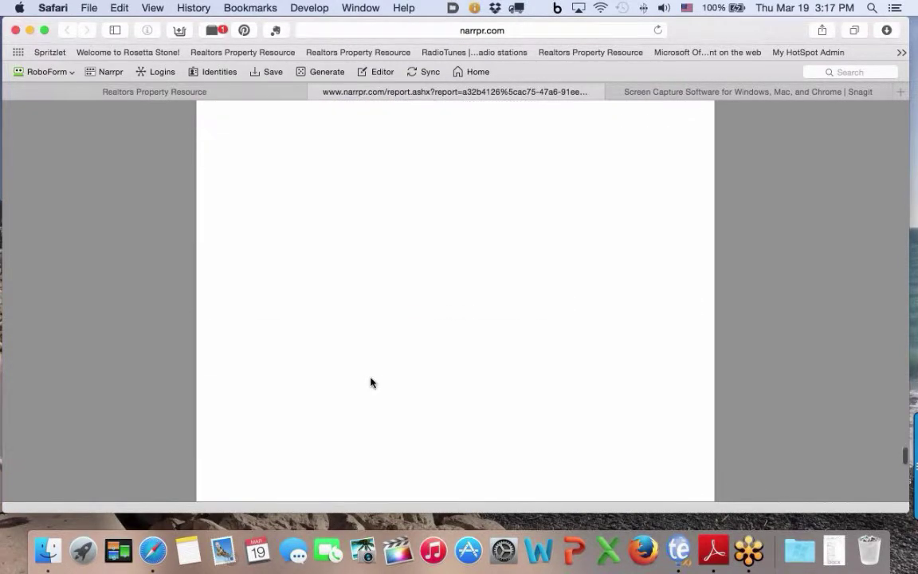
Scroll down to the report's Distressed Listings section.
scroll(370, 383, down, 16)
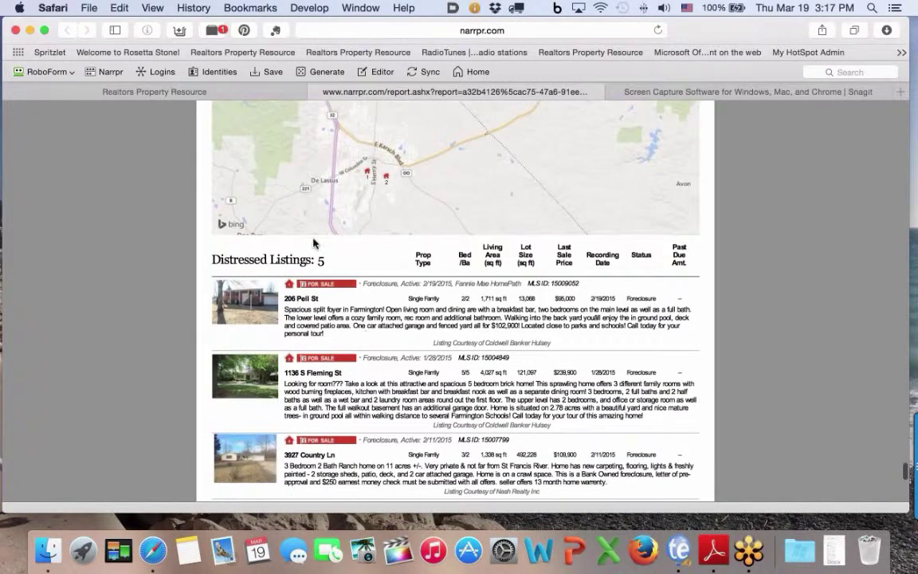
scroll(337, 349, down, 4)
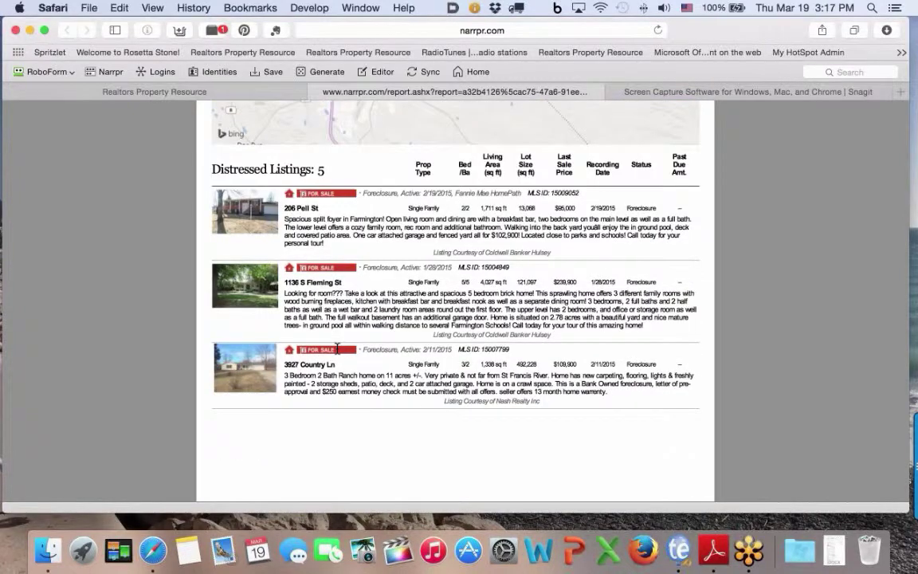
scroll(337, 348, up, 20)
scroll(337, 351, down, 8)
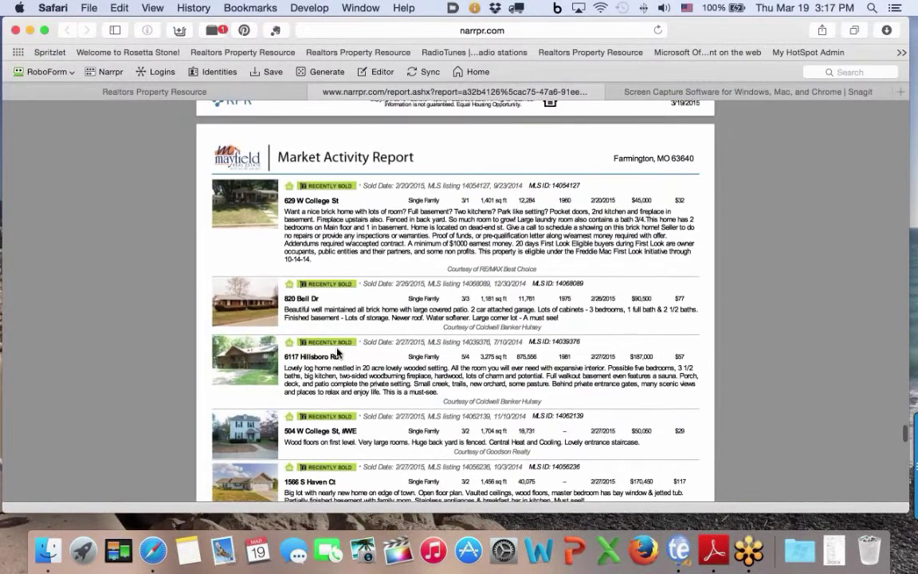
scroll(337, 353, up, 20)
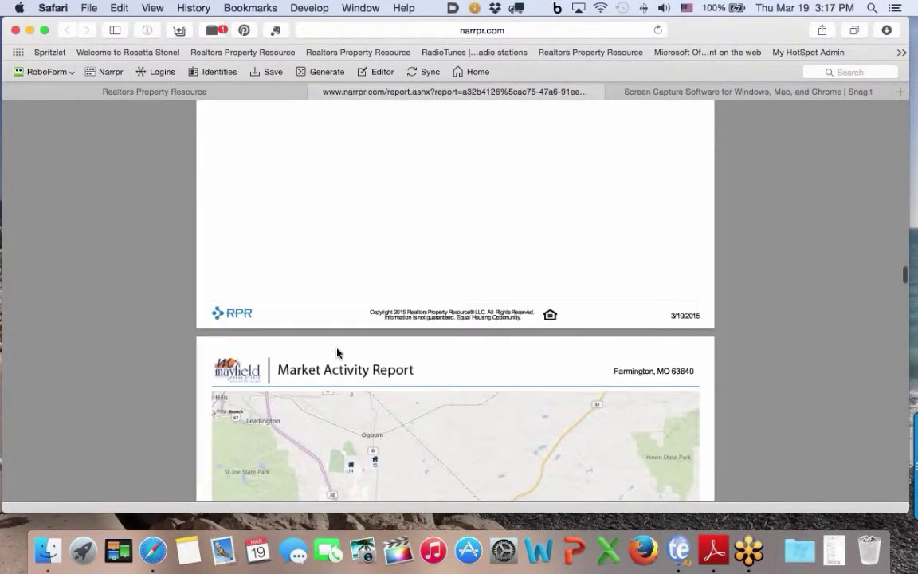
scroll(337, 353, down, 12)
Scroll back up to the Farmington report's cover page.
scroll(337, 353, up, 15)
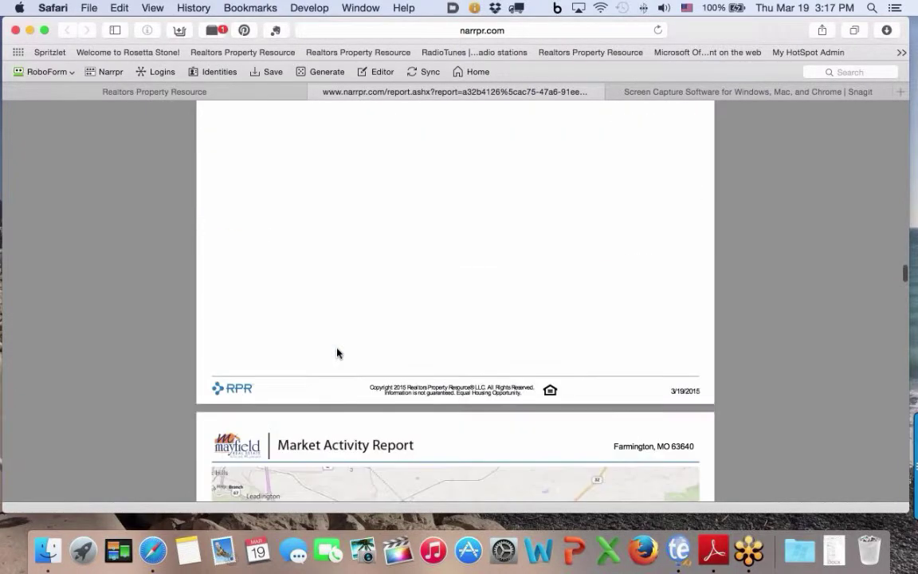
scroll(338, 353, up, 10)
scroll(337, 354, up, 15)
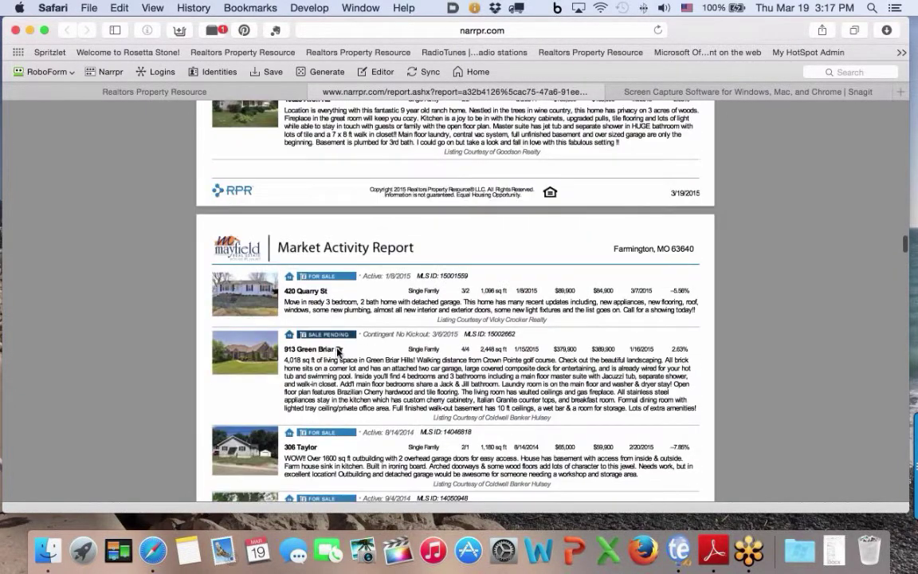
scroll(337, 353, up, 20)
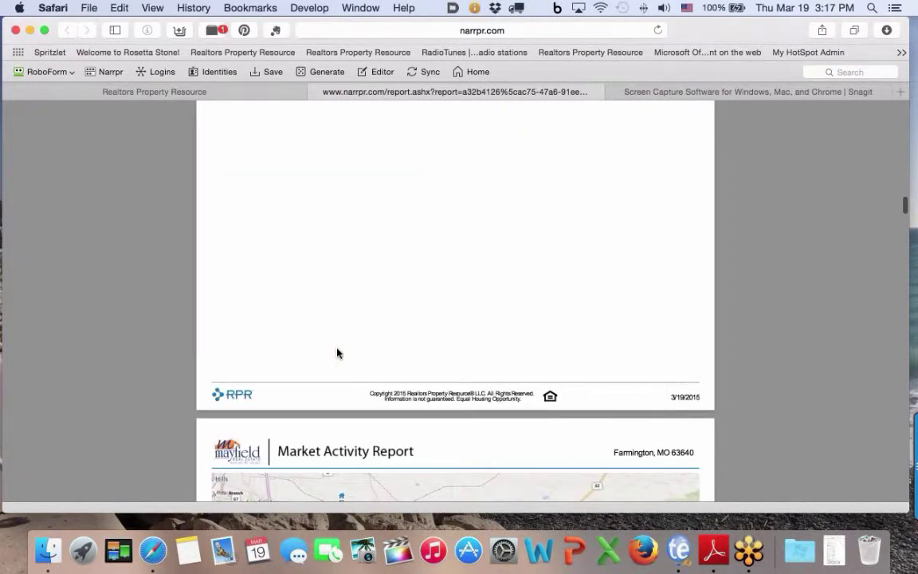
scroll(337, 353, down, 5)
scroll(337, 353, up, 15)
scroll(338, 353, up, 15)
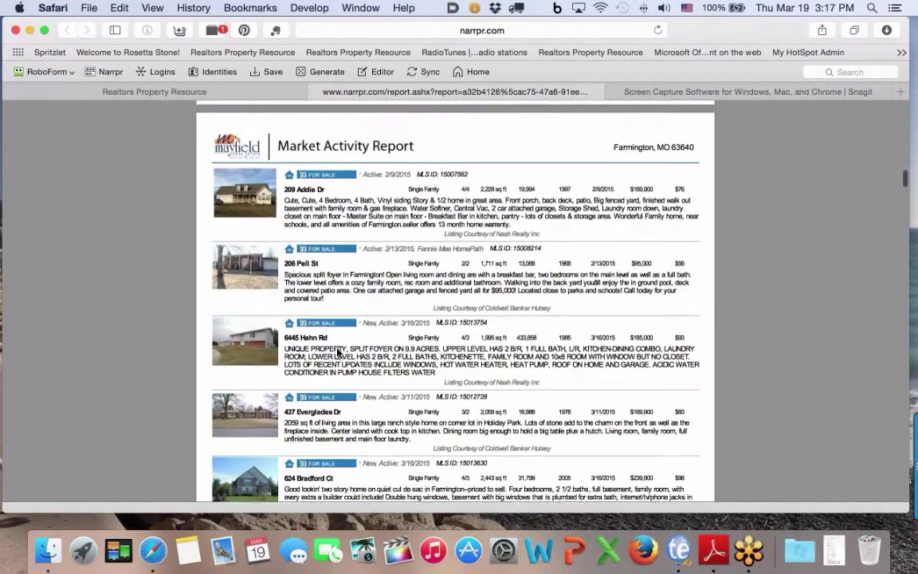
scroll(337, 353, up, 20)
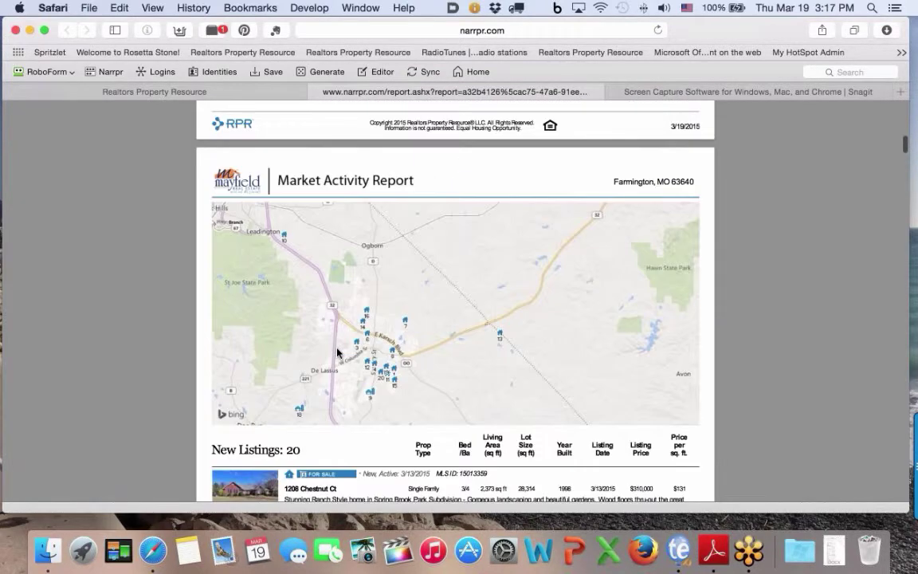
scroll(337, 354, up, 20)
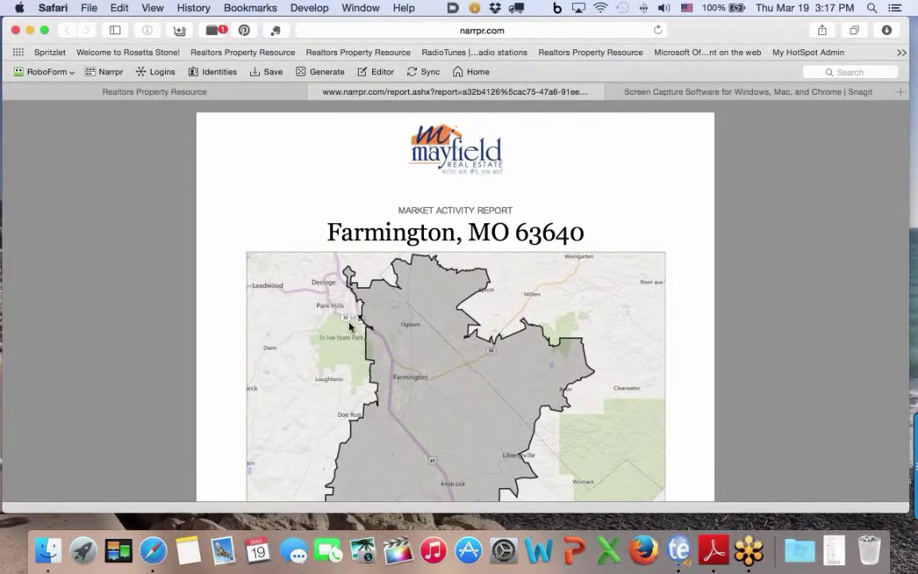
Launch Launchpad from the Dock and swipe between its app pages.
click(77, 538)
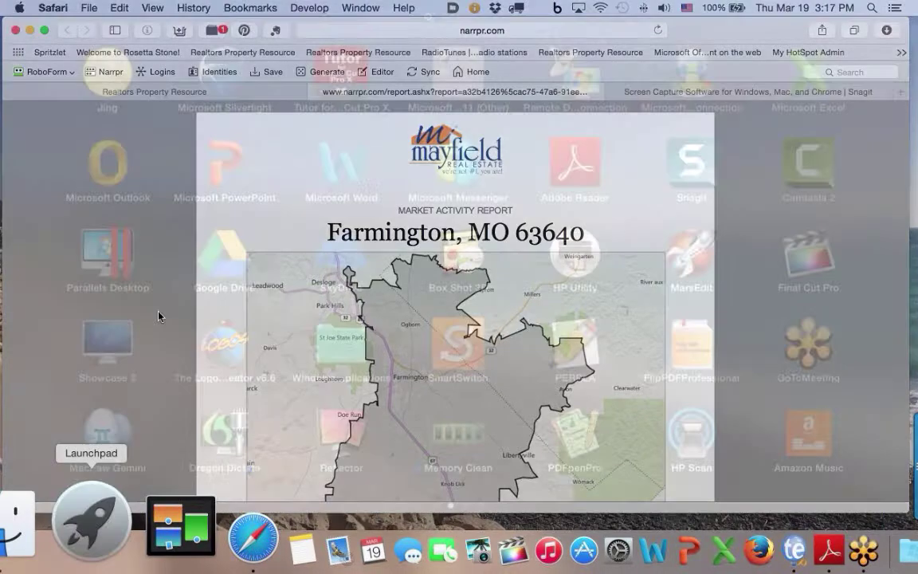
scroll(312, 273, right, 3)
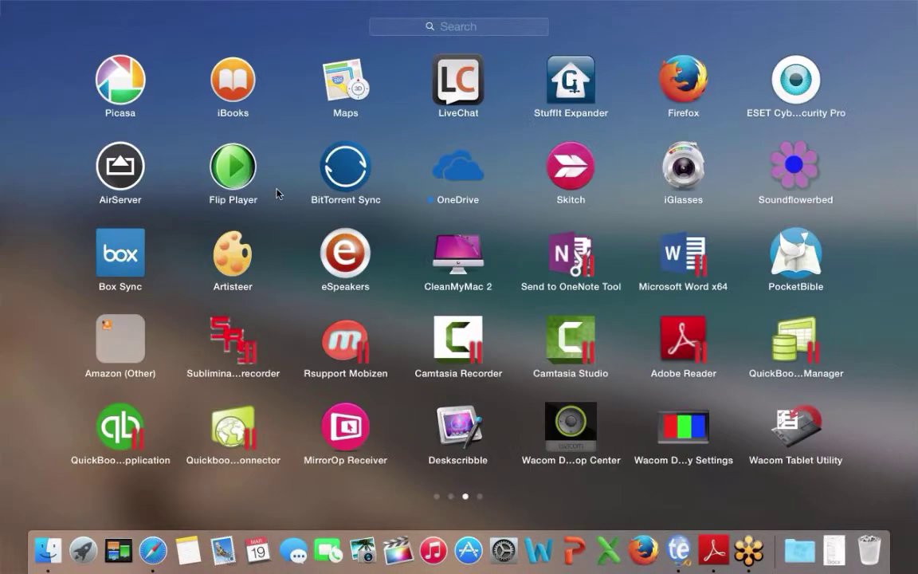
scroll(276, 190, left, 3)
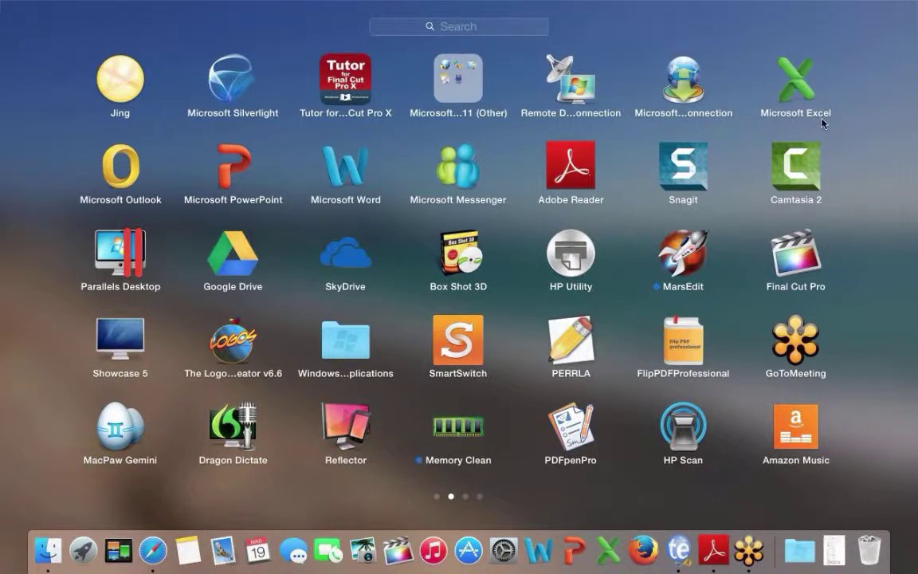
Return to the report and start a Snagit capture framing the Farmington, MO 63640 cover page.
click(873, 139)
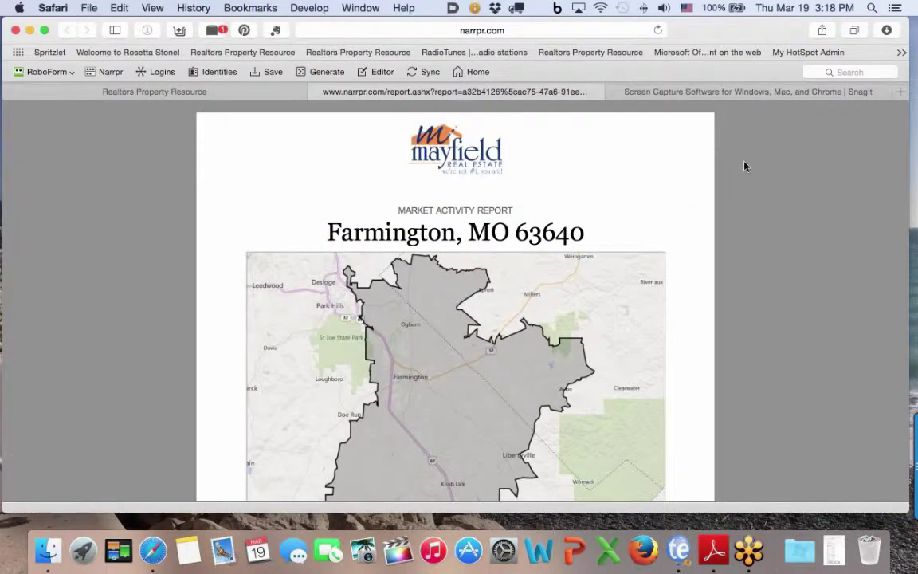
mouse_move(915, 447)
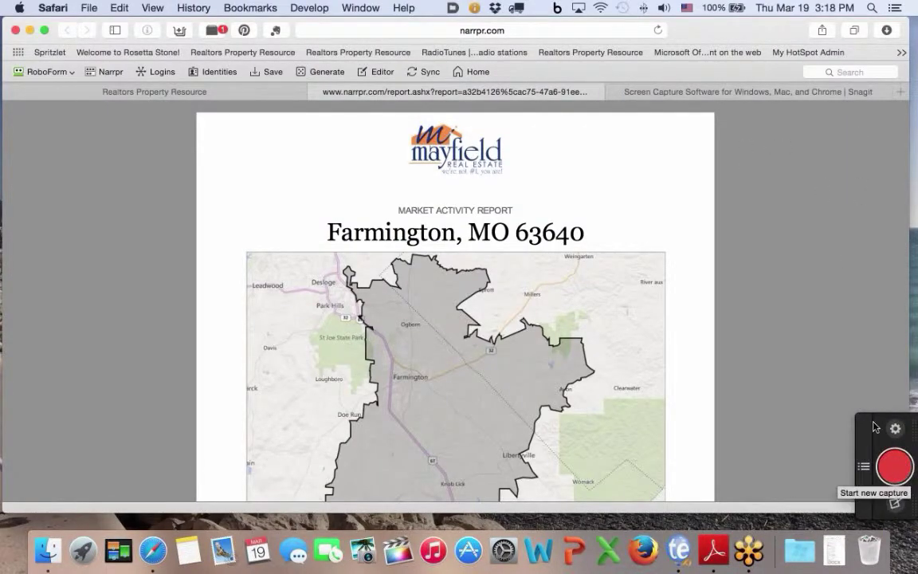
drag(874, 427, 882, 130)
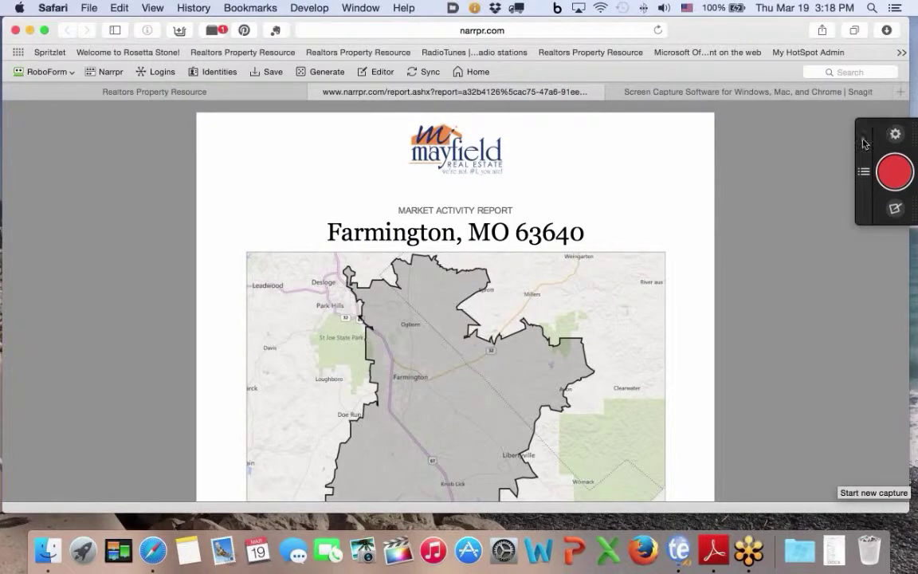
click(895, 173)
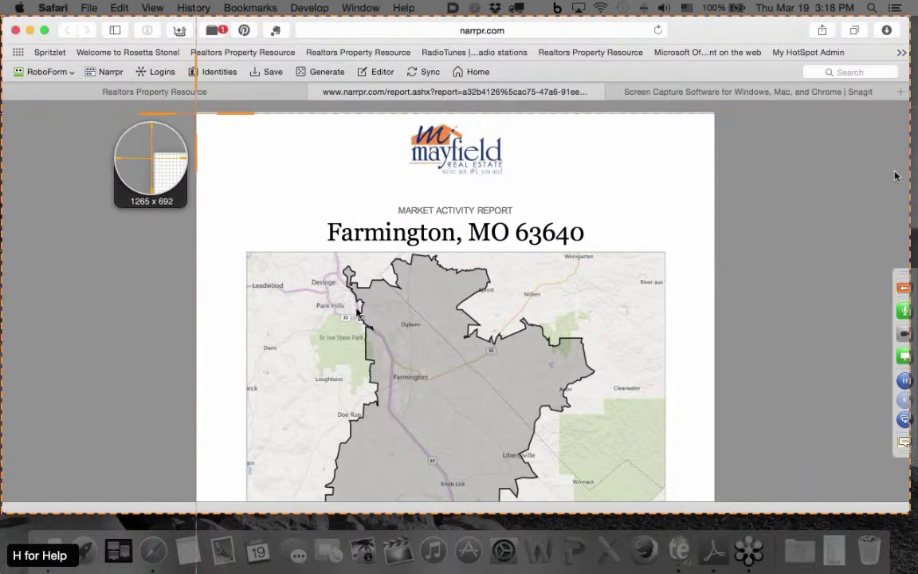
drag(197, 114, 715, 502)
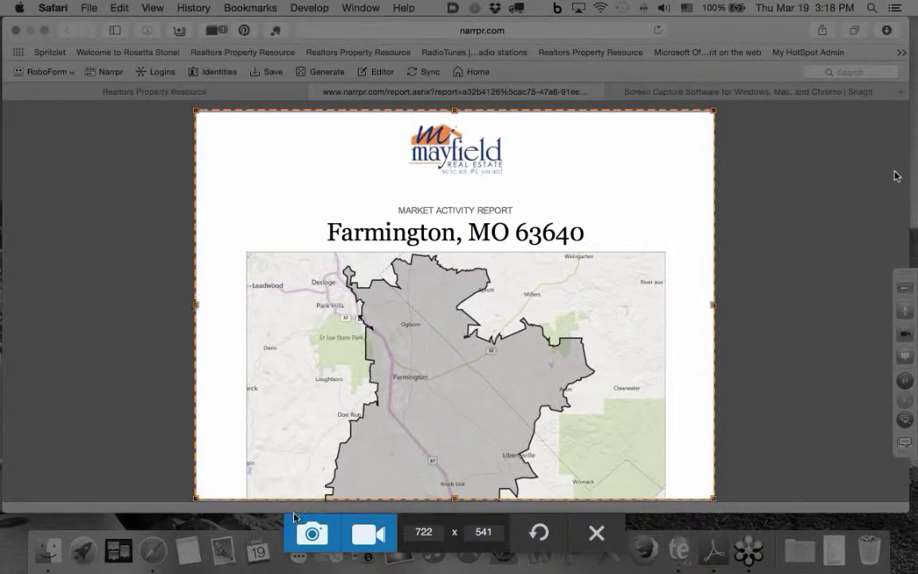
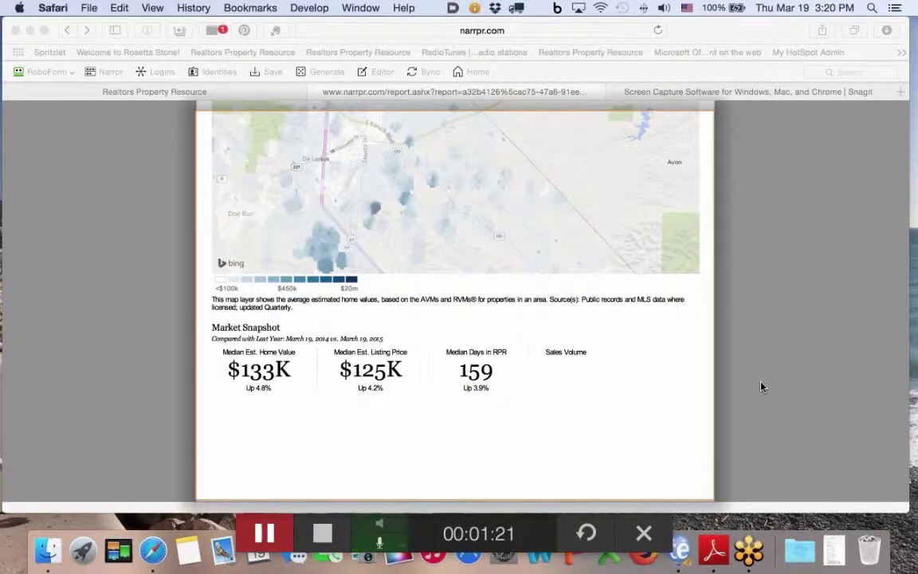
Scroll down through the report's New Listings section of 20 homes.
scroll(761, 386, down, 5)
scroll(762, 386, down, 10)
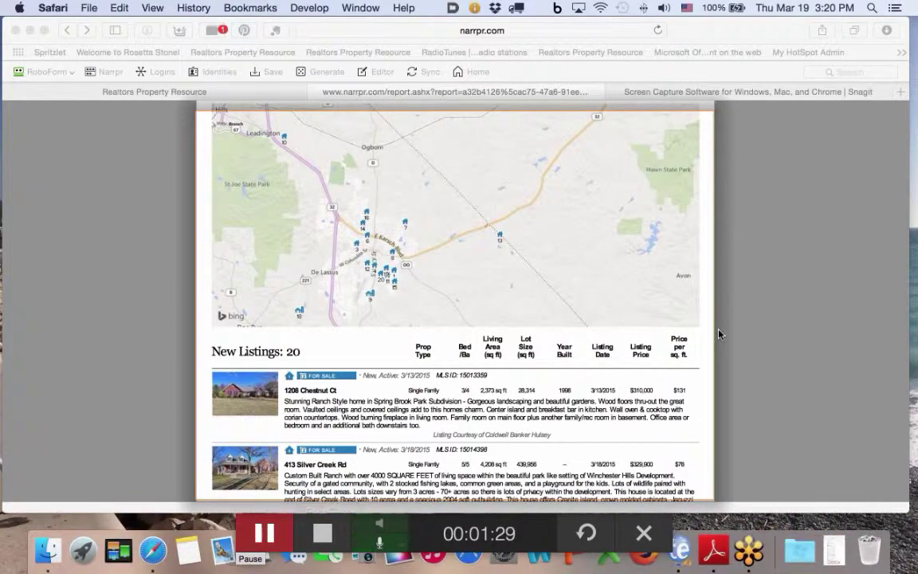
scroll(718, 334, down, 10)
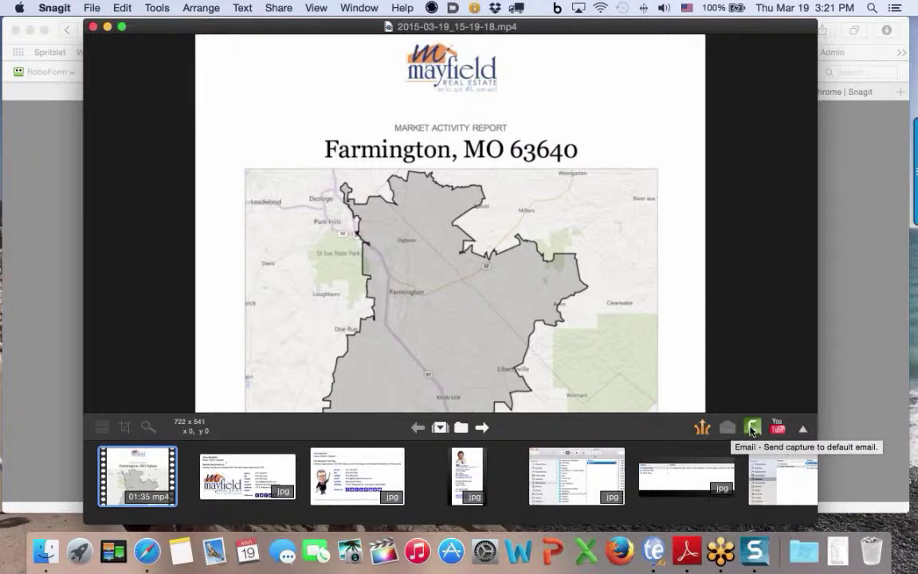
Choose Dropbox from Snagit's additional share outputs for the 01:35 video.
click(803, 429)
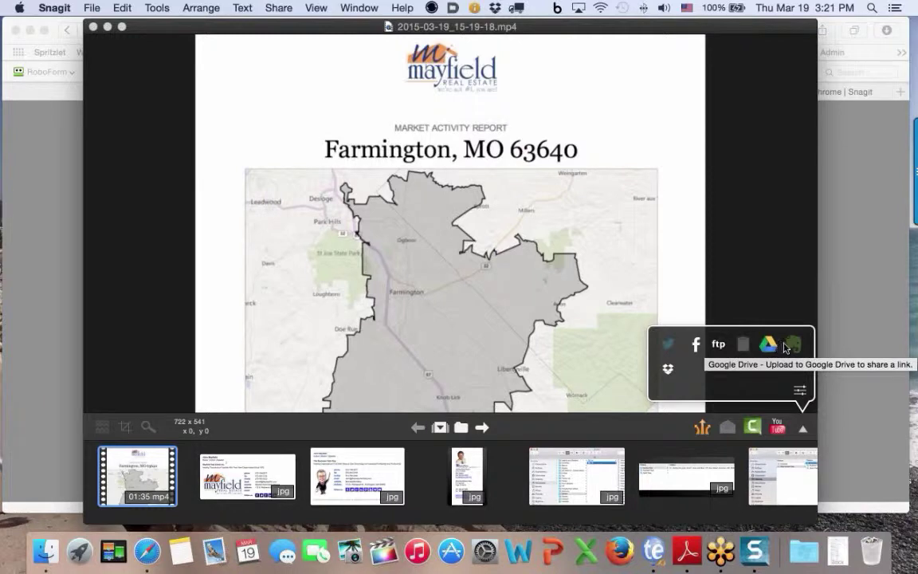
click(669, 372)
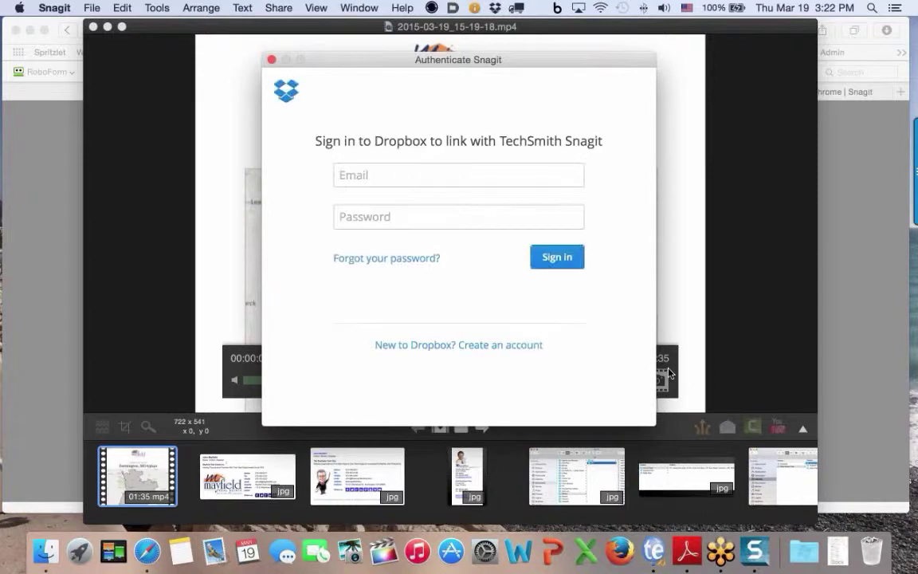
Sign in to Dropbox with the account e-mail and password, allow Snagit access, and close authentication.
click(377, 175)
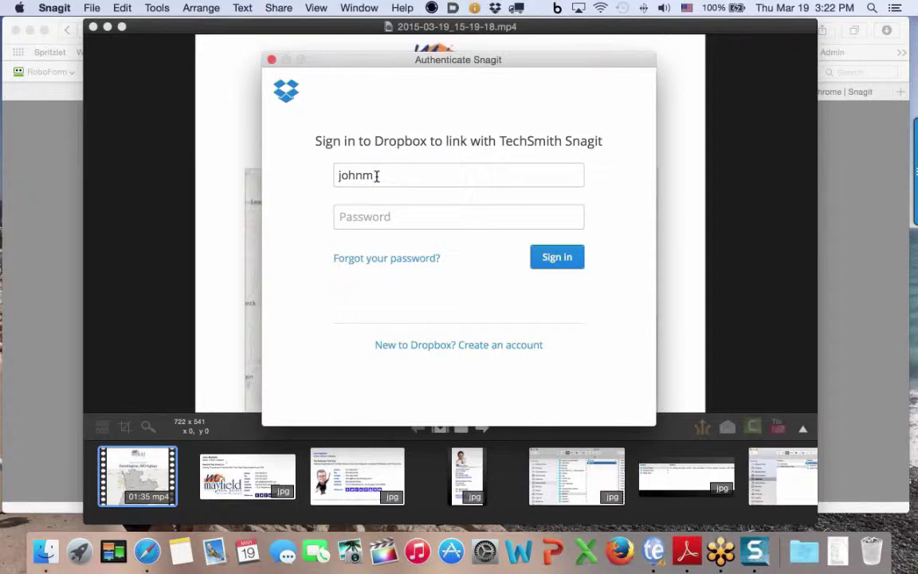
key(Tab)
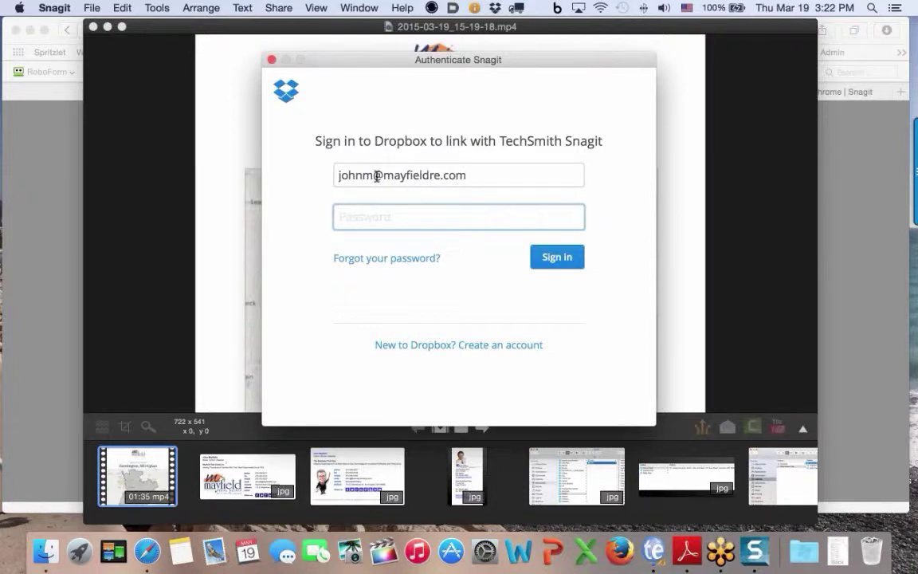
text(********)
click(552, 257)
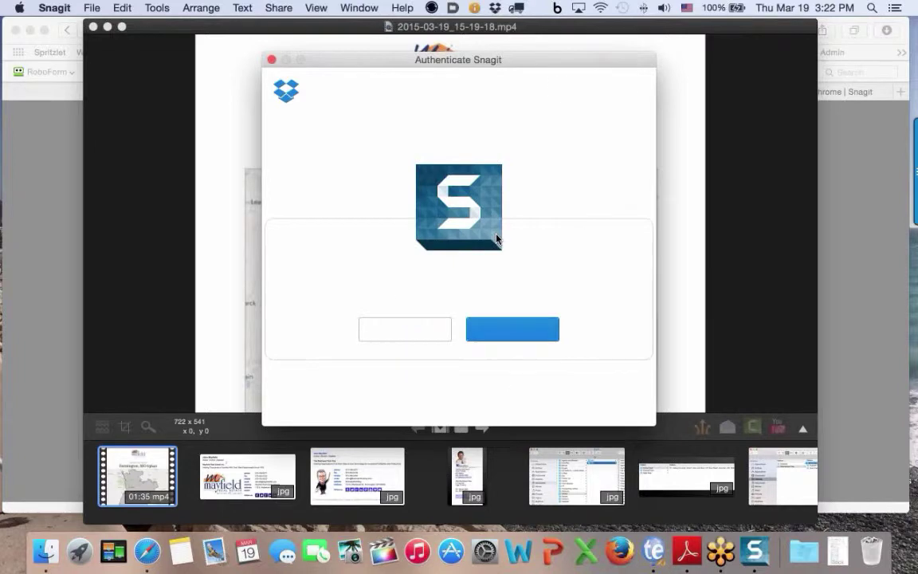
click(507, 334)
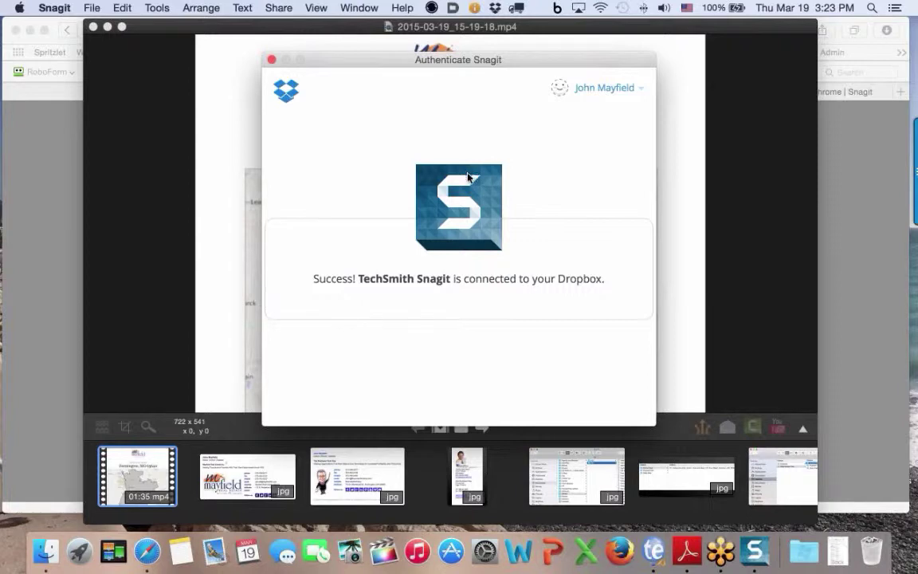
click(272, 60)
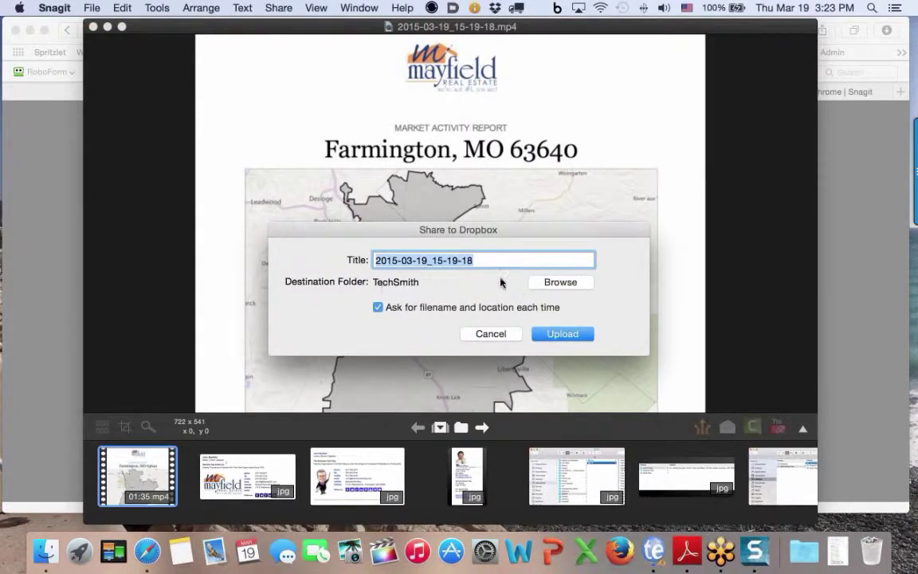
Set the Dropbox destination folder to Active Listings and upload the video.
click(574, 283)
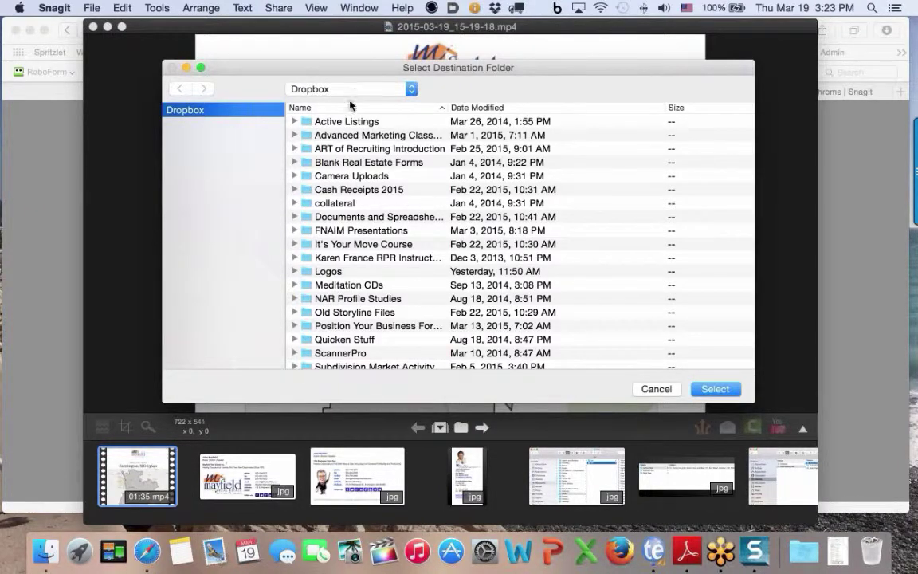
click(387, 124)
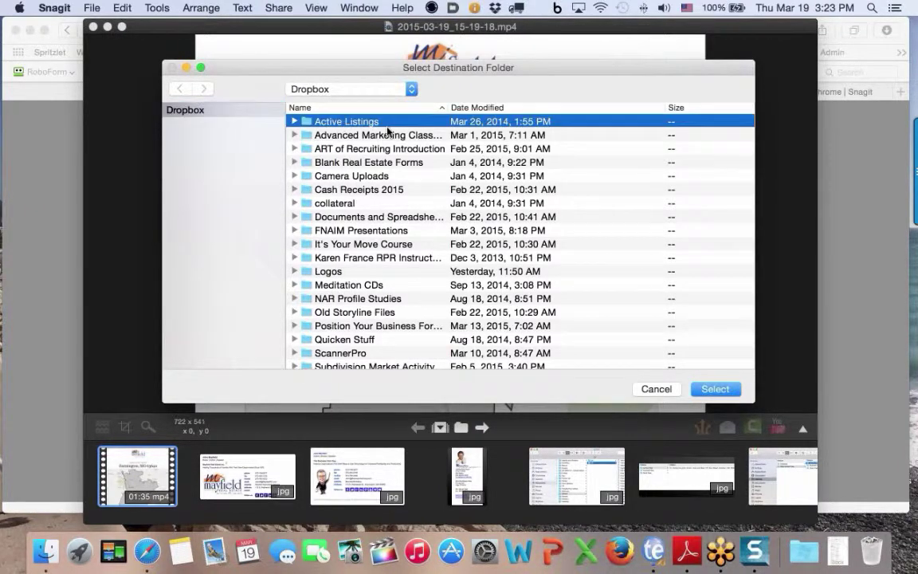
click(345, 124)
key(Return)
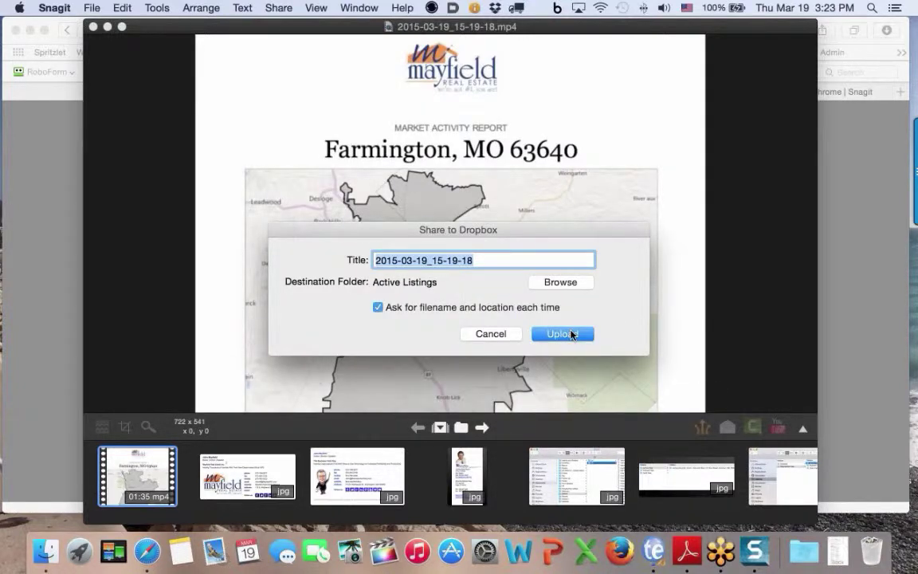
click(562, 334)
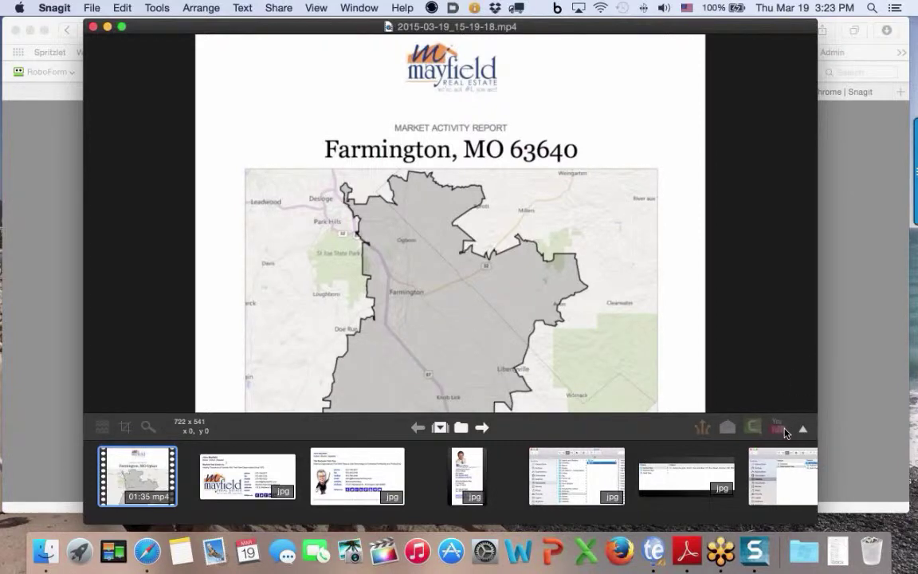
Dismiss Snagit's extra share outputs and bring Safari back to the front.
click(804, 431)
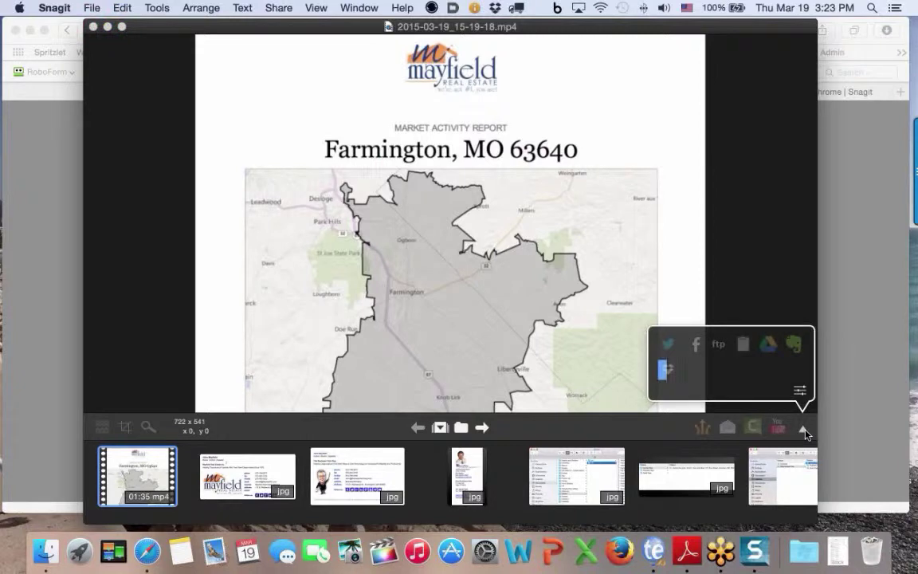
click(805, 431)
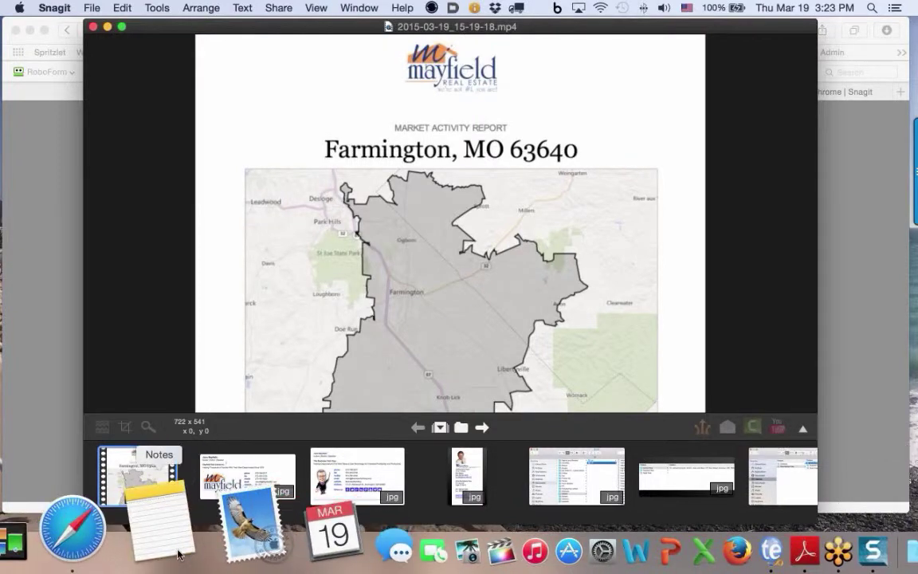
click(133, 517)
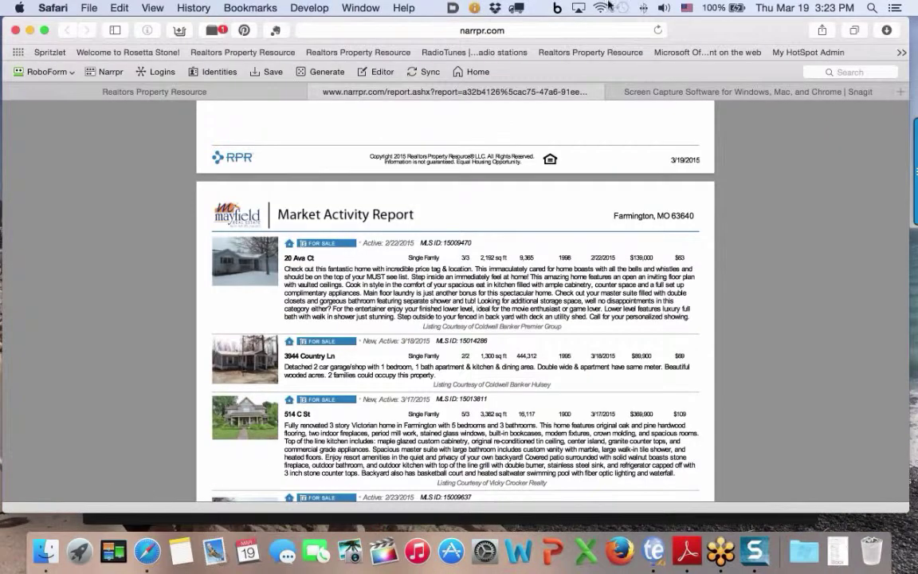
Replace the Snagit product page tab's address to load YouTube.
click(662, 83)
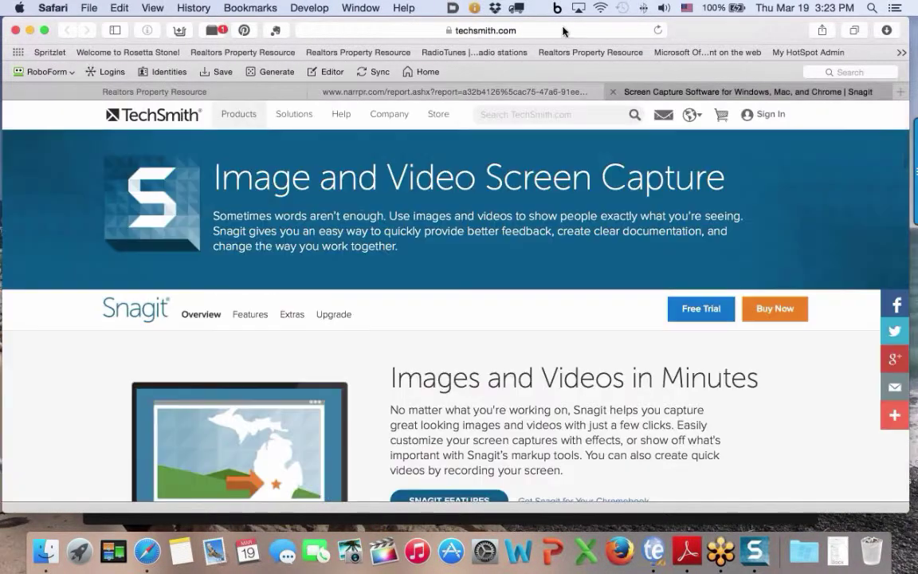
click(552, 29)
key(BackSpace)
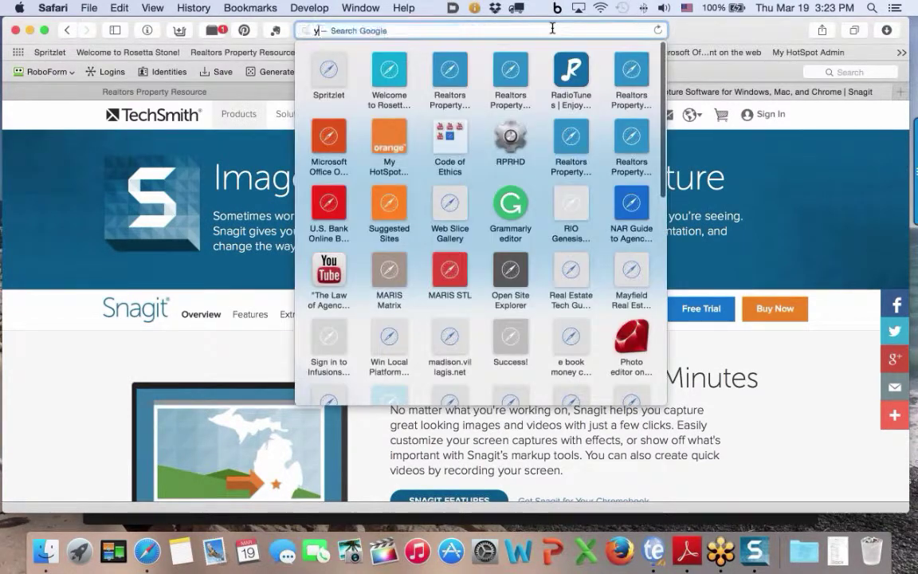
text(y)
key(Return)
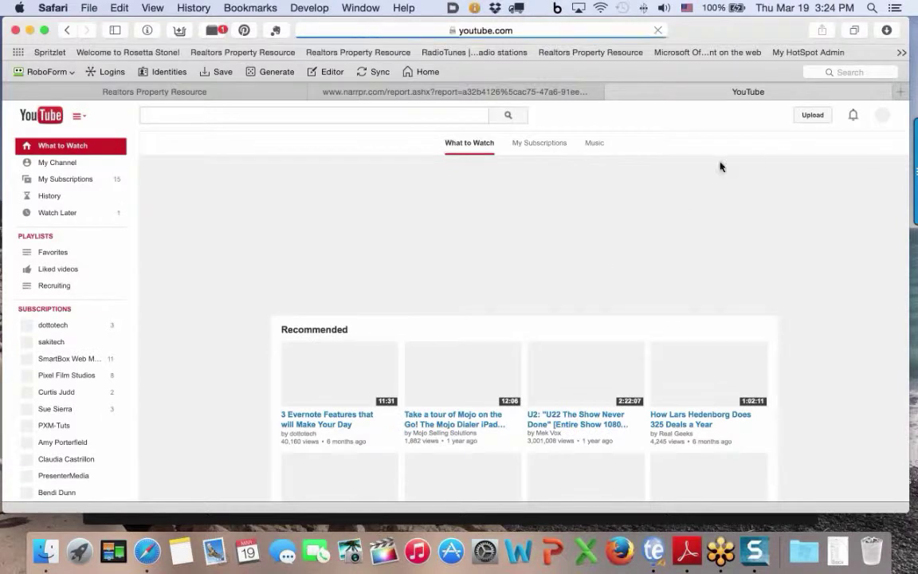
Open YouTube's Upload page, view its privacy choices, then return to the report tab.
click(808, 117)
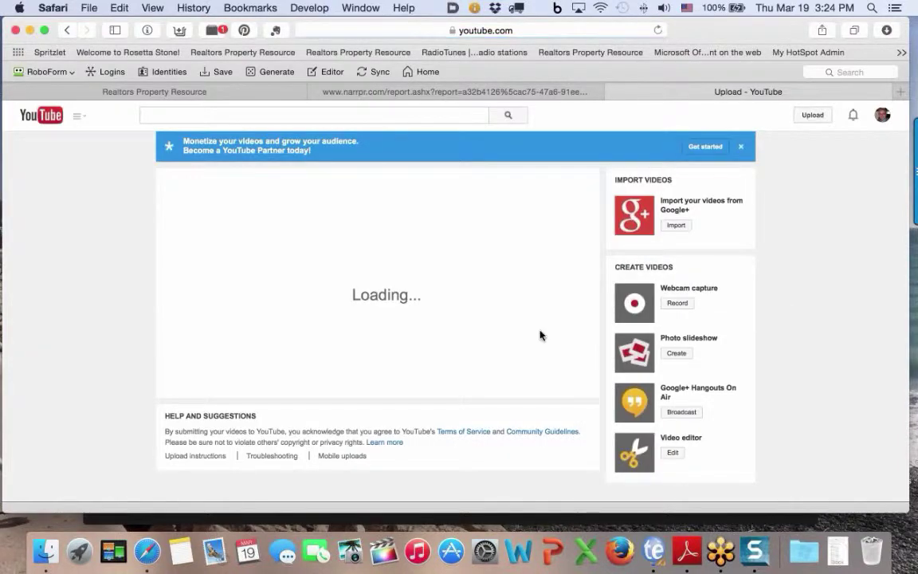
click(388, 326)
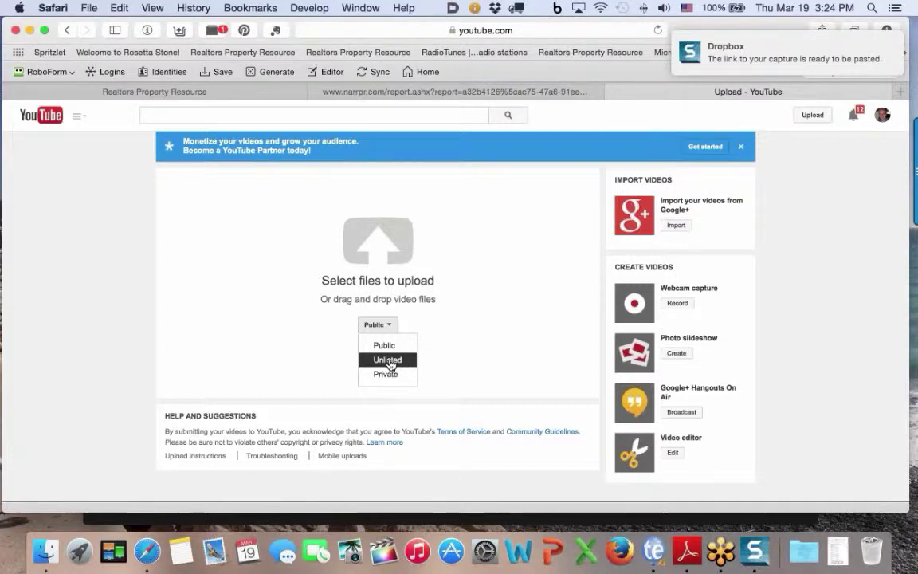
click(542, 91)
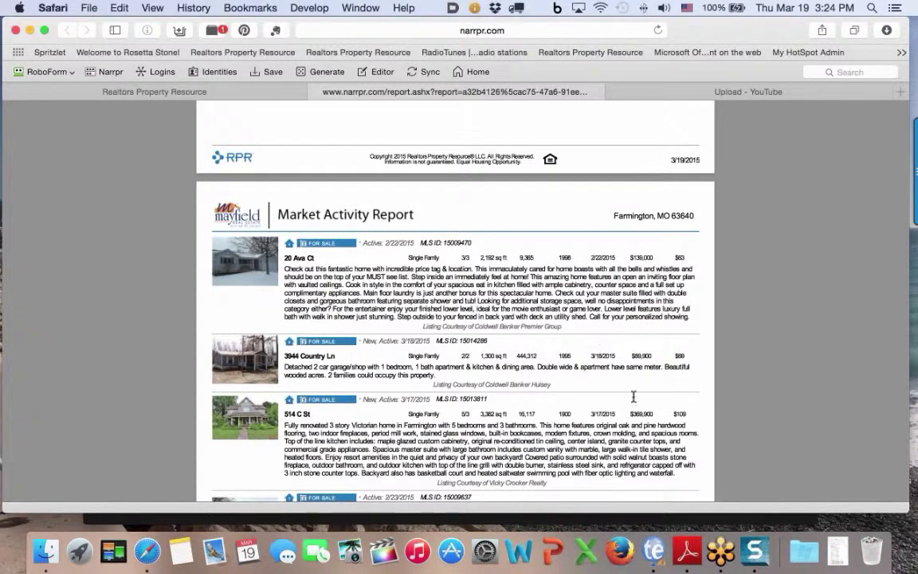
Return to the Snagit editor and share the 01:35 video to YouTube.
click(754, 550)
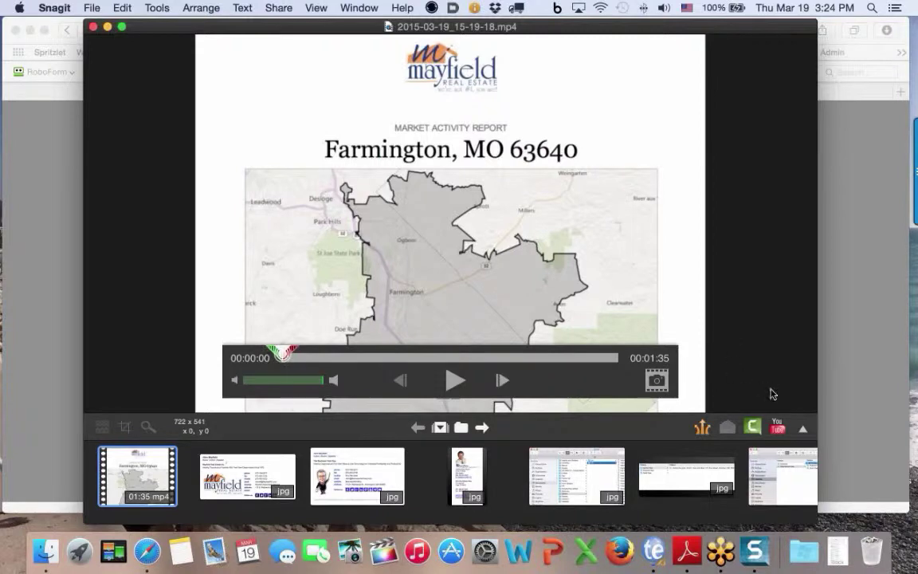
click(777, 427)
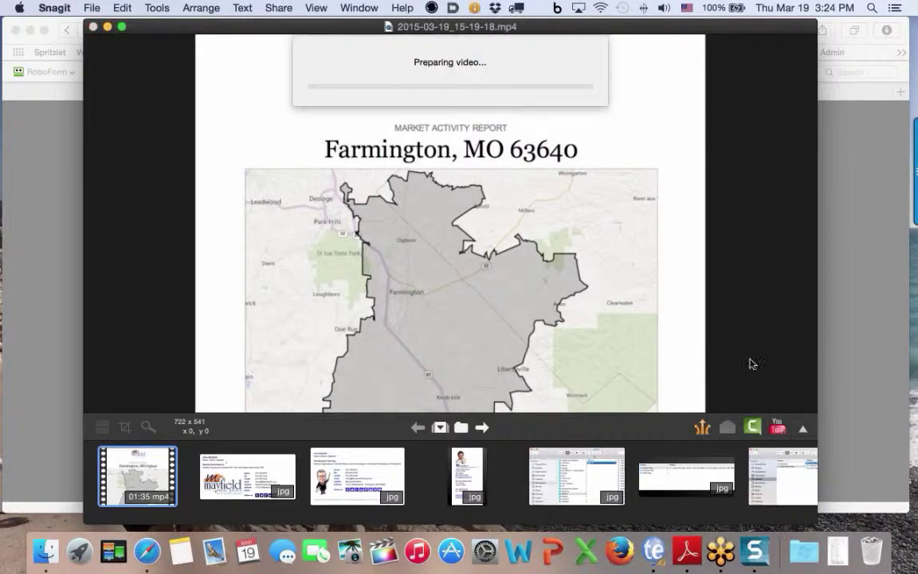
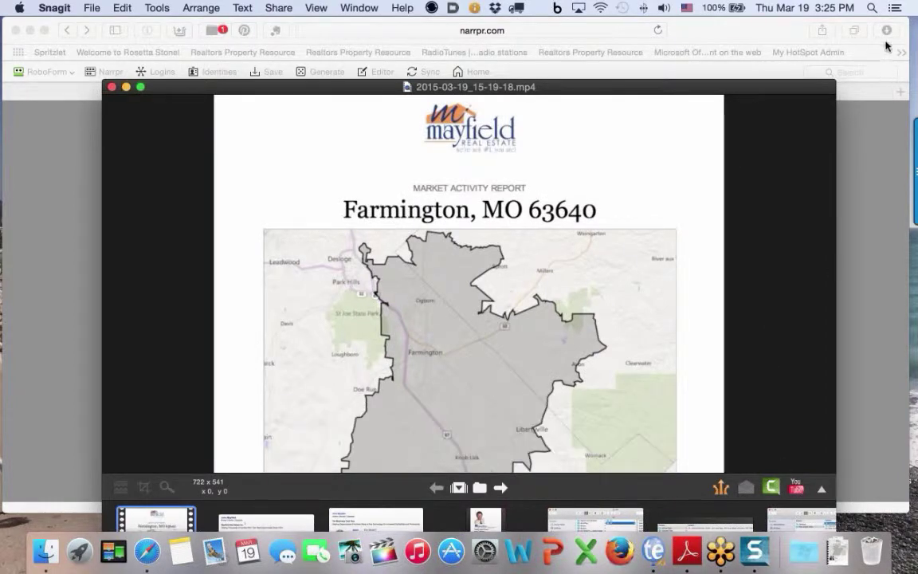
Open Snagit's 'YouTube link is ready' notification from Notification Center's list.
click(896, 8)
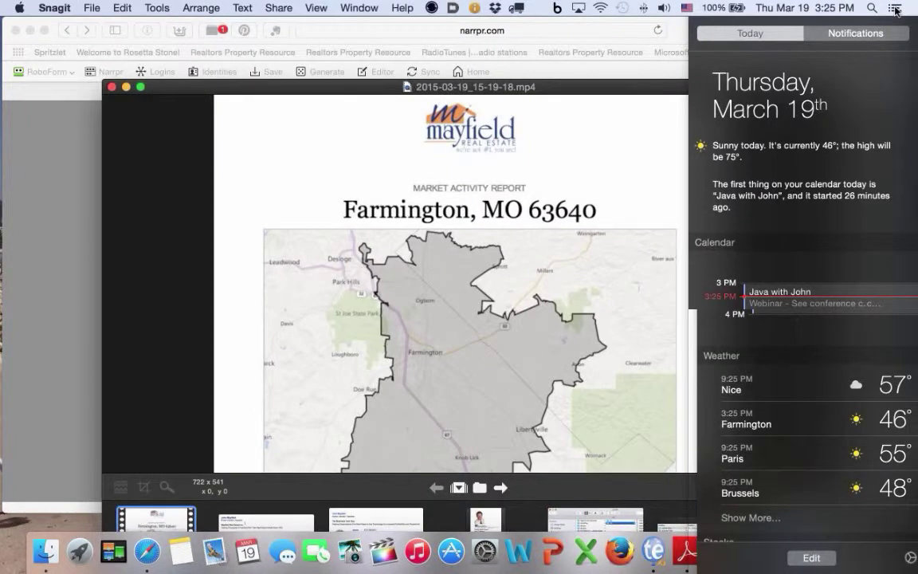
click(896, 9)
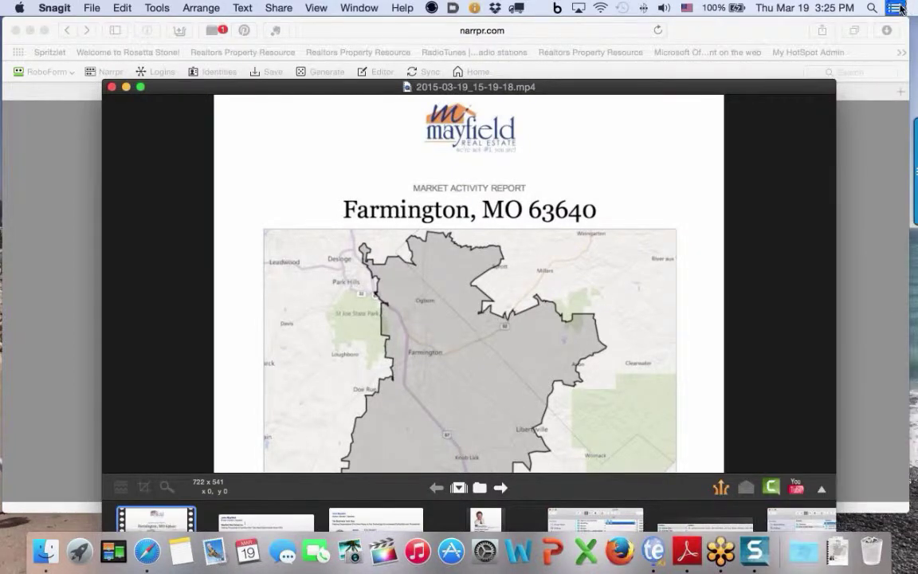
click(896, 8)
click(859, 36)
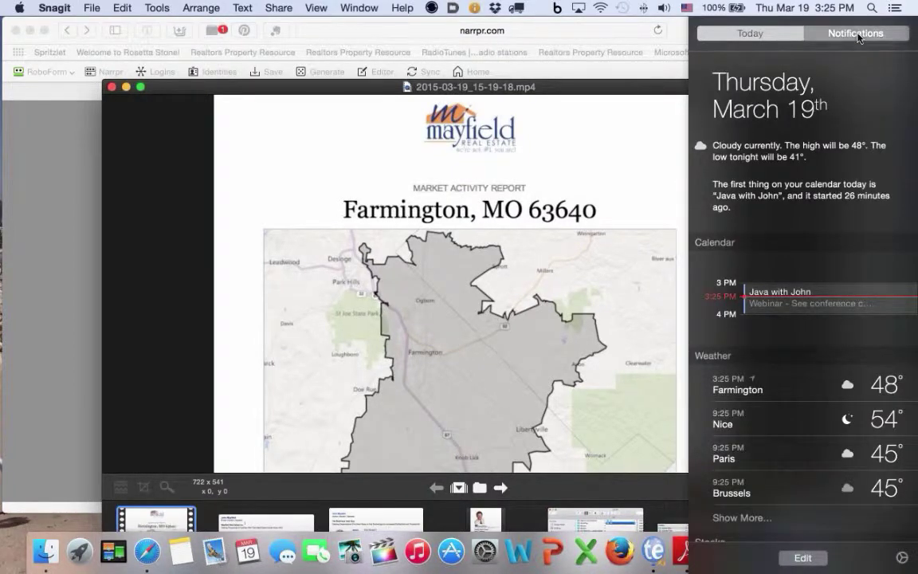
scroll(797, 216, down, 15)
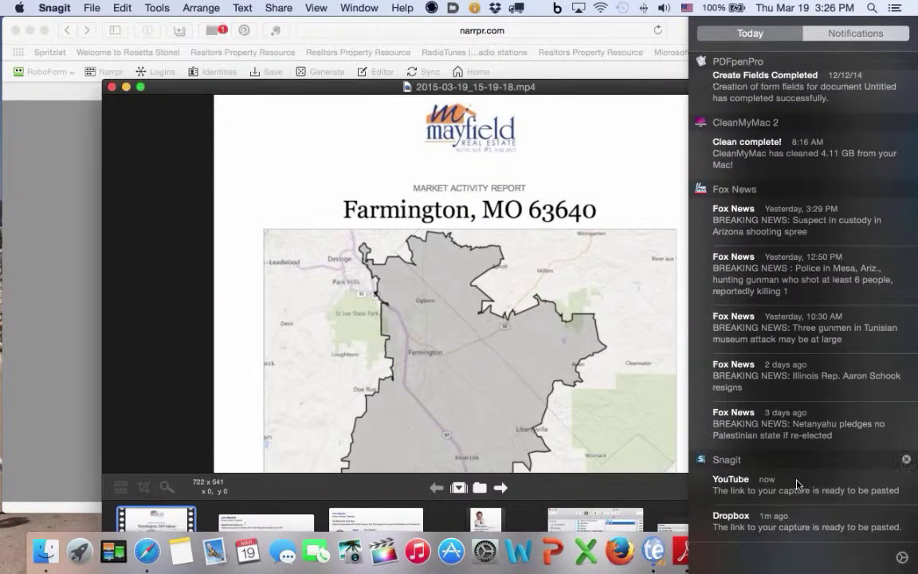
click(788, 489)
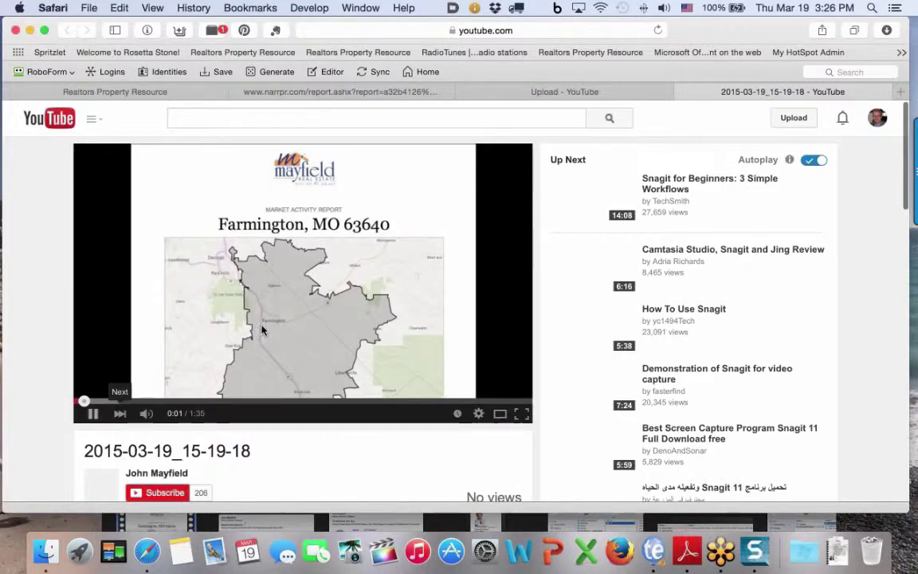
Pause the uploaded report video at 0:03 and look over its watch page.
click(94, 414)
scroll(285, 449, down, 5)
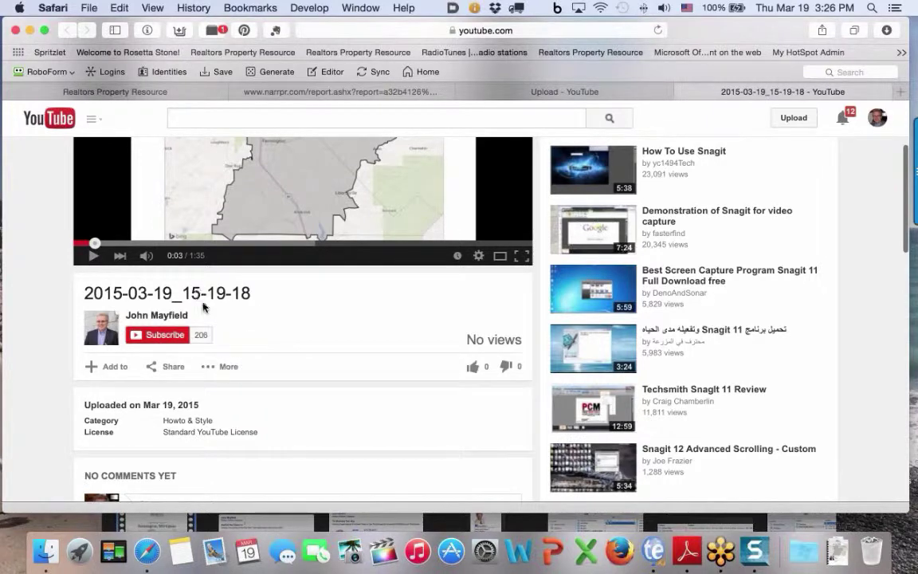
scroll(294, 334, down, 2)
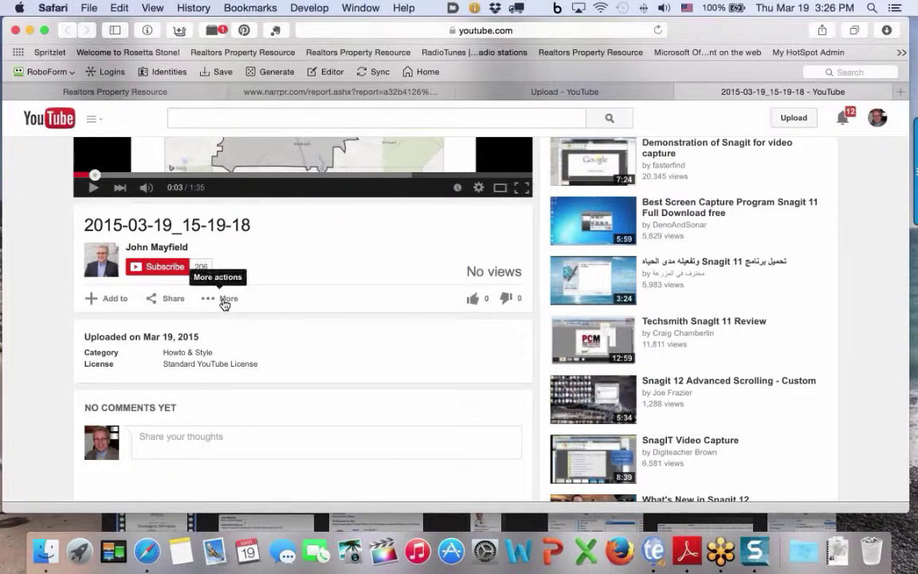
scroll(226, 303, up, 7)
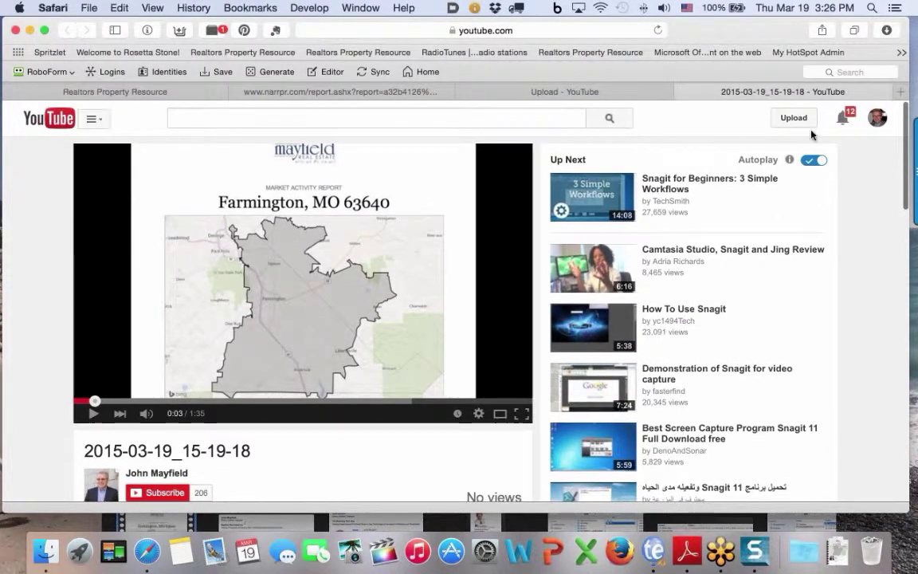
Check which account is signed in, then bring up YouTube's navigation guide.
click(878, 119)
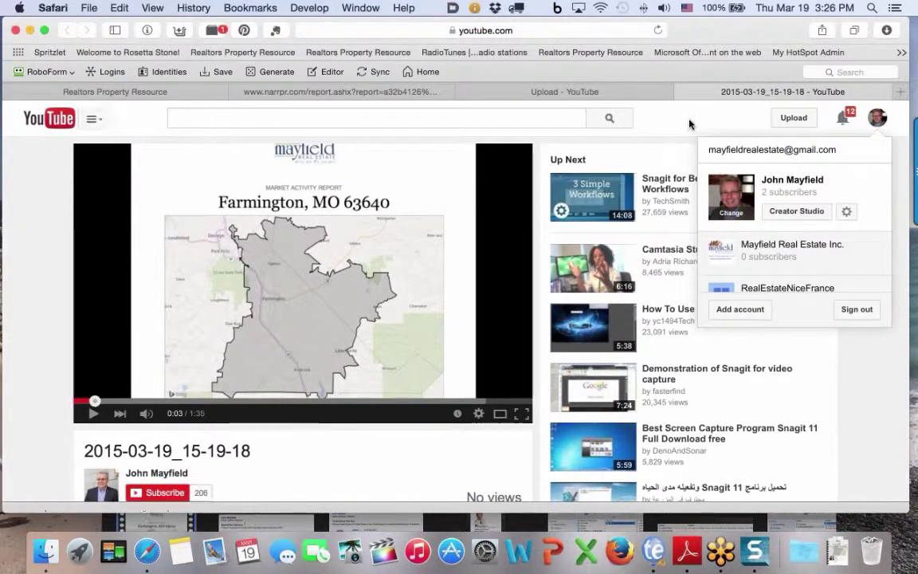
click(662, 137)
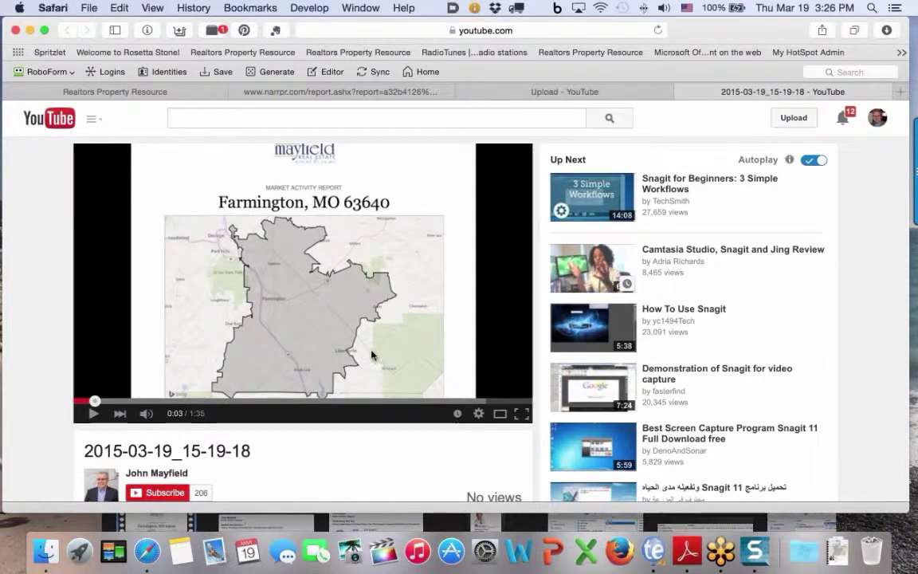
click(92, 118)
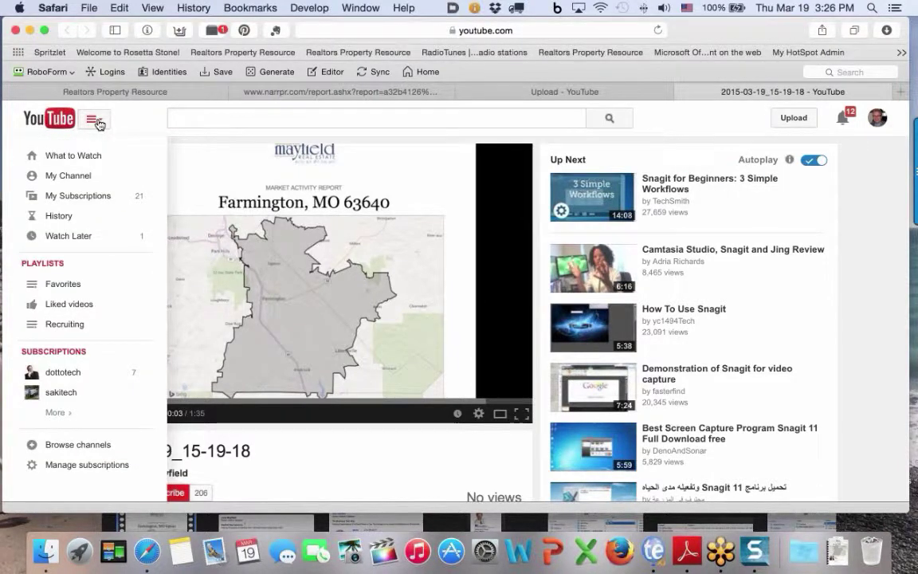
Show My Channel's Videos tab with uploads newest first, then the account menu.
click(75, 176)
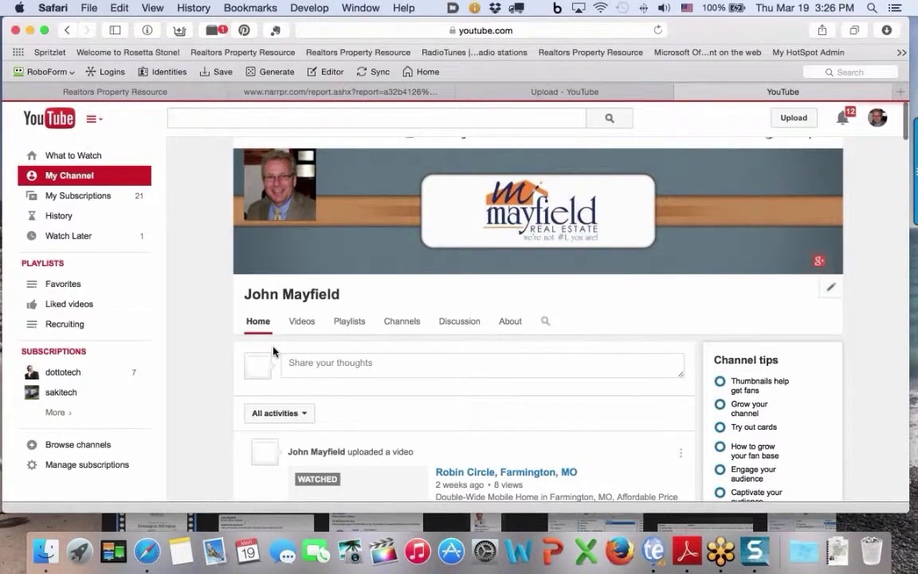
scroll(273, 352, down, 2)
click(303, 275)
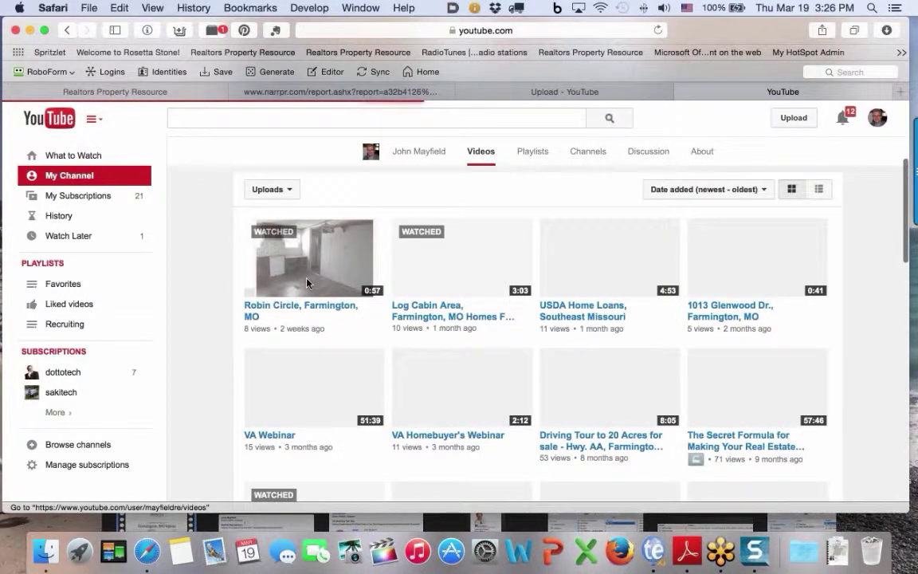
mouse_move(916, 132)
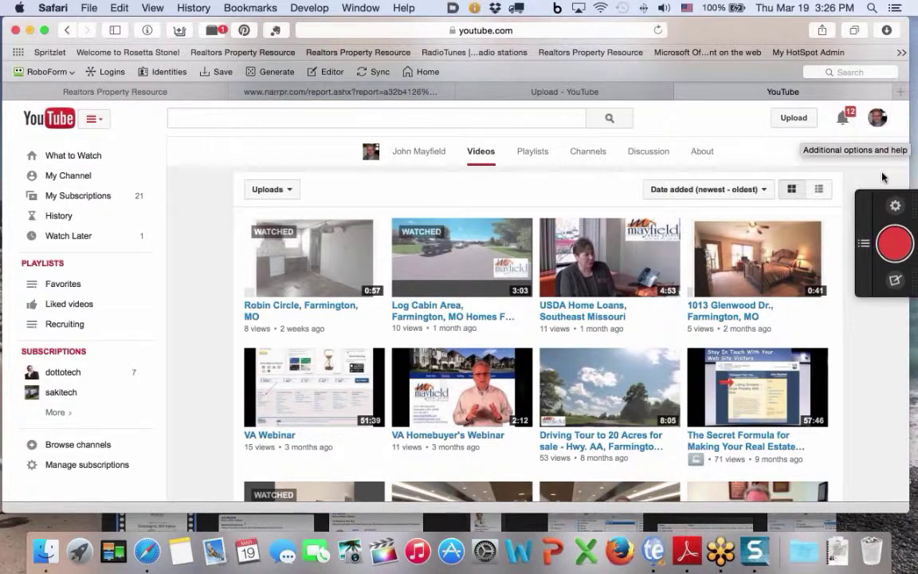
click(878, 117)
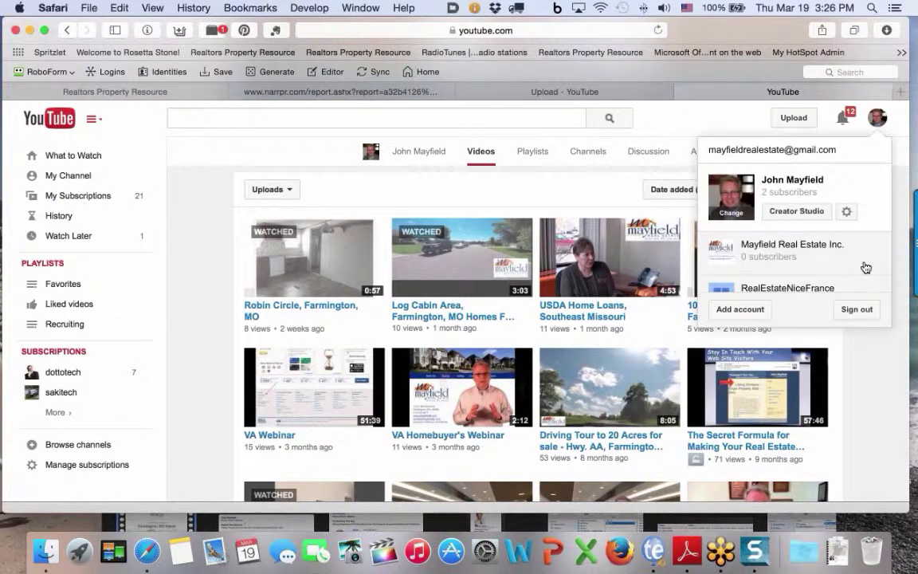
Sign out of the real estate account and sign in with the other saved Google account.
click(853, 311)
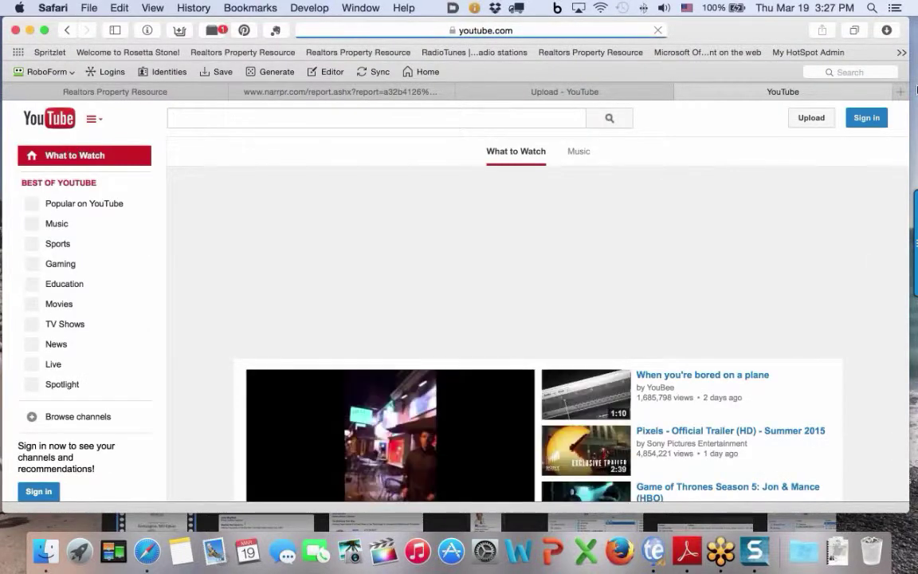
click(871, 119)
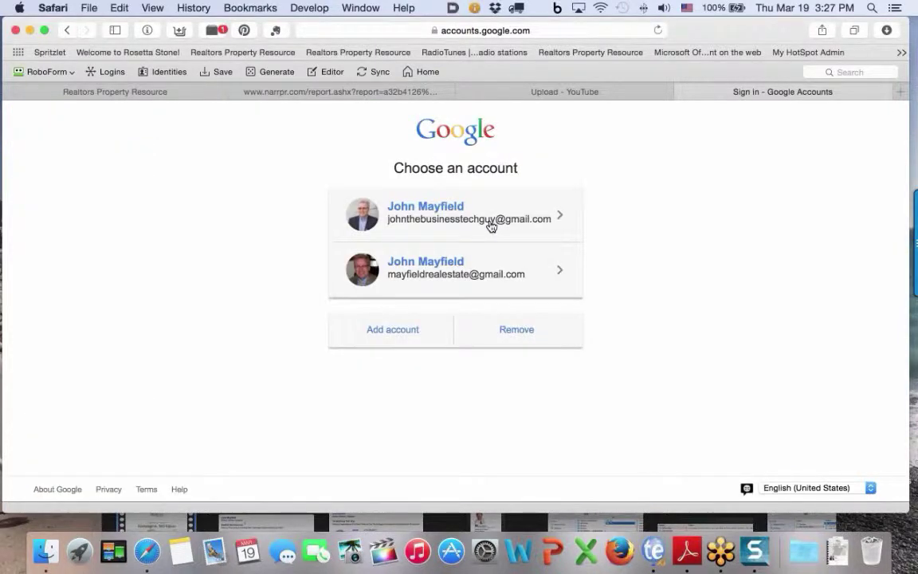
click(491, 226)
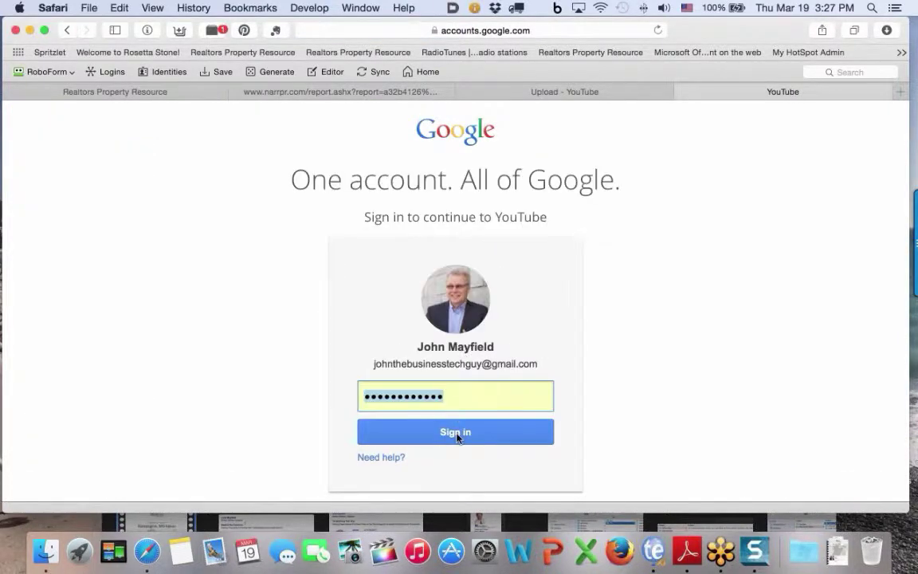
click(456, 437)
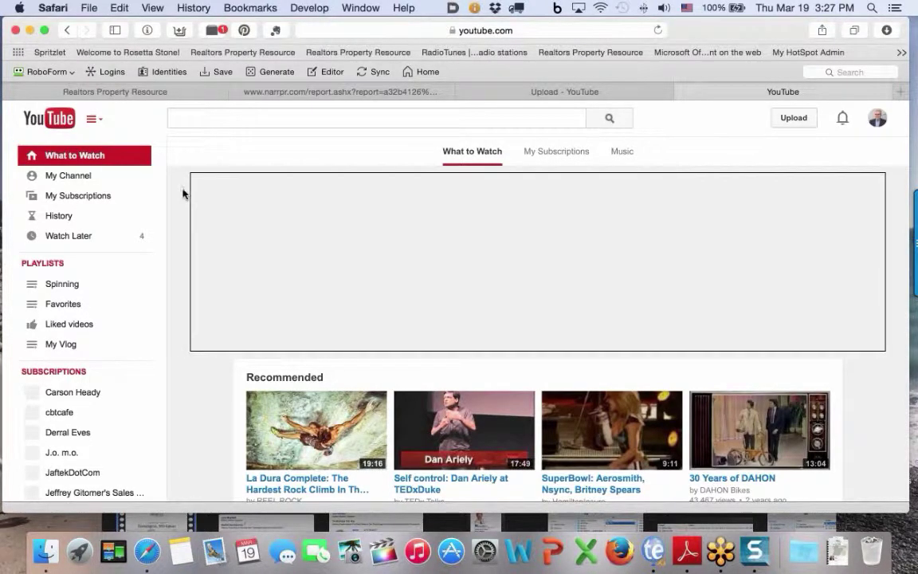
click(74, 177)
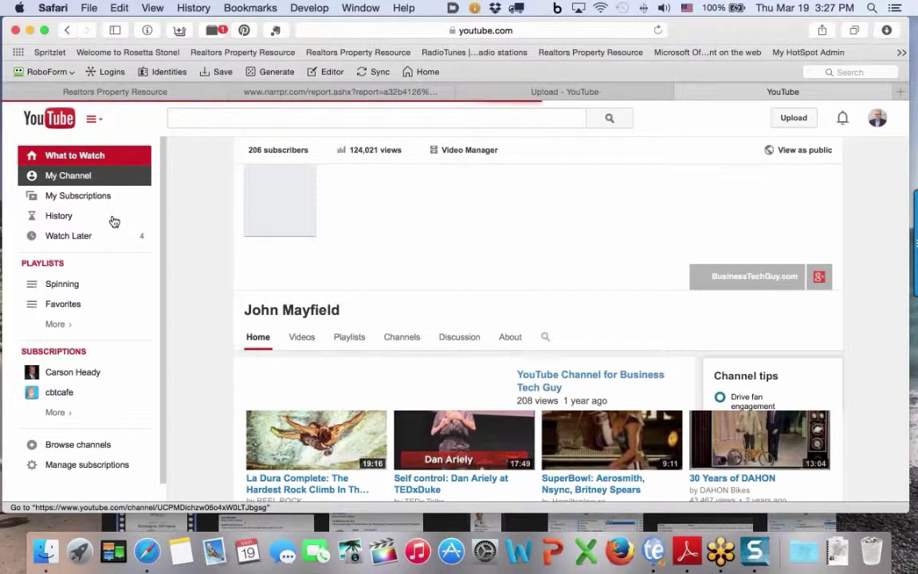
Find the 2015-03-19_15-19-18 upload on the channel, pause it, and go to Video Manager.
click(302, 338)
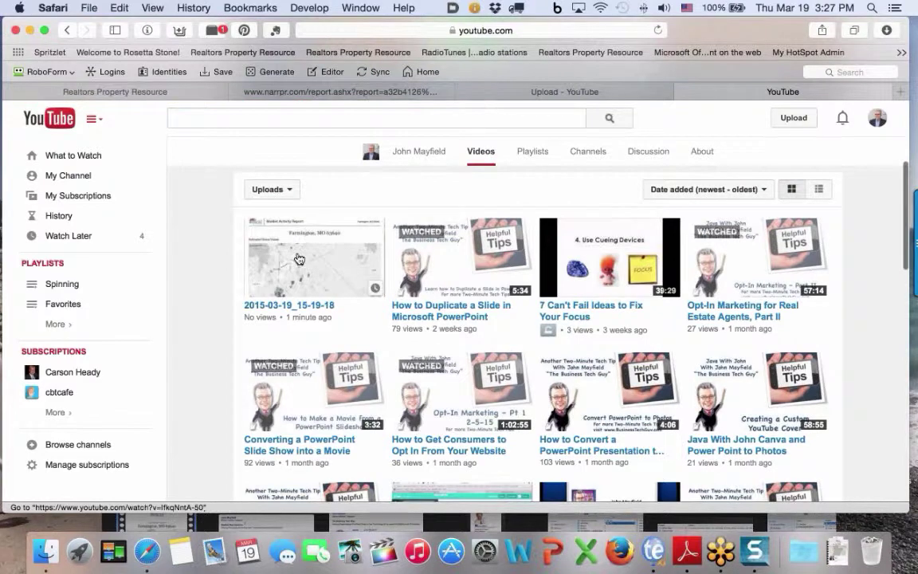
click(289, 308)
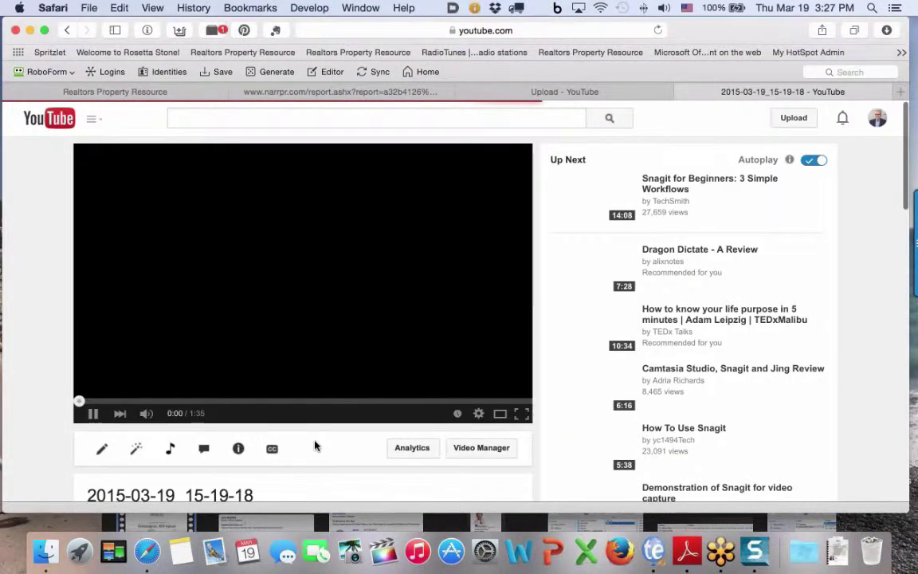
scroll(315, 446, down, 2)
click(464, 373)
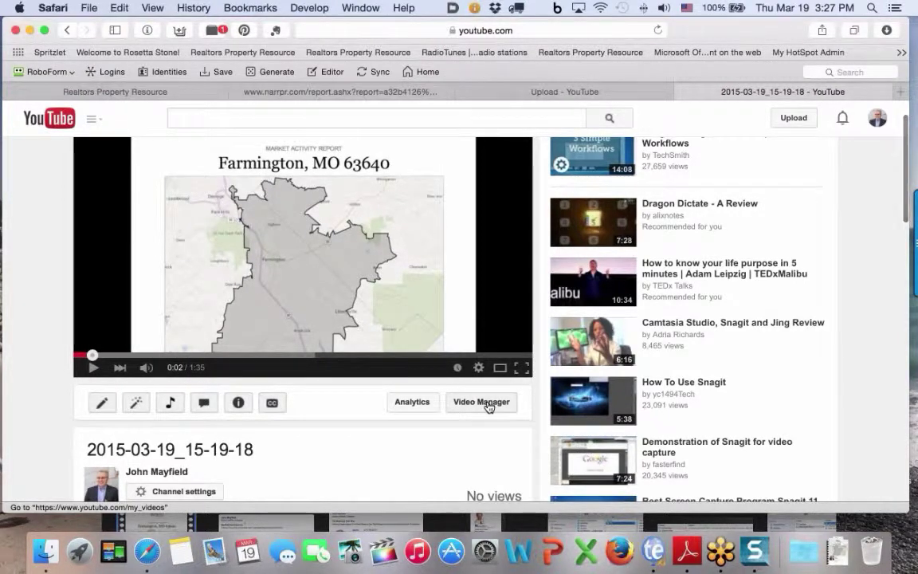
click(481, 402)
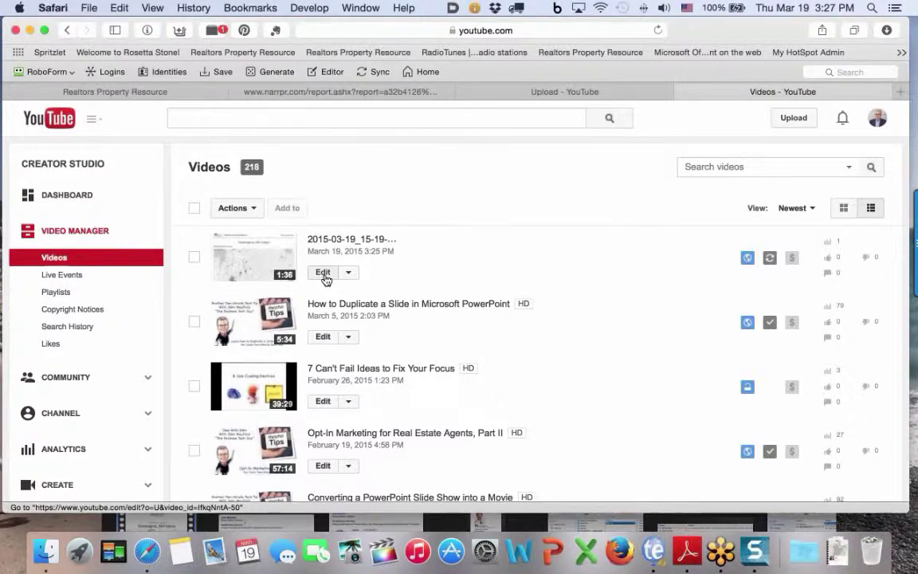
Open the 2015-03-19_15-19-18 video's details and set its privacy to Unlisted.
click(323, 273)
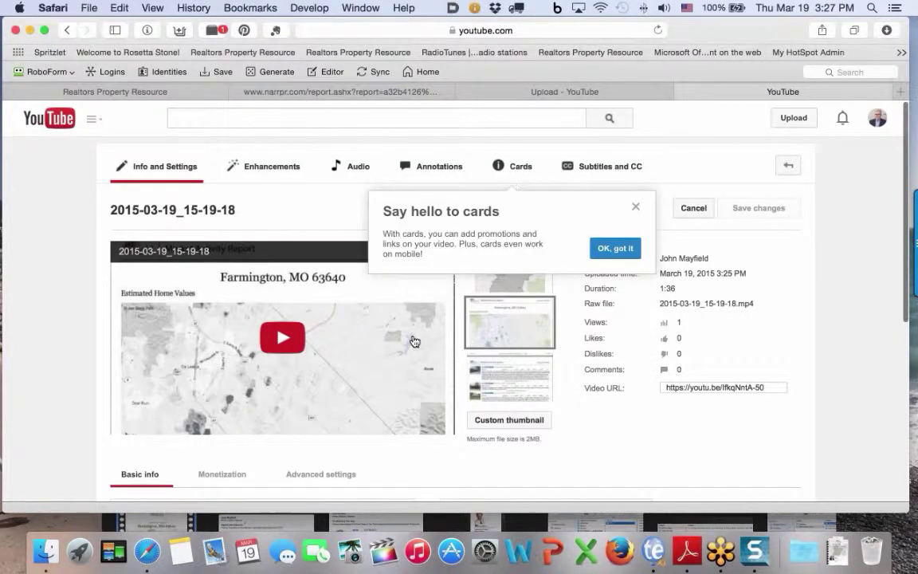
scroll(414, 341, down, 5)
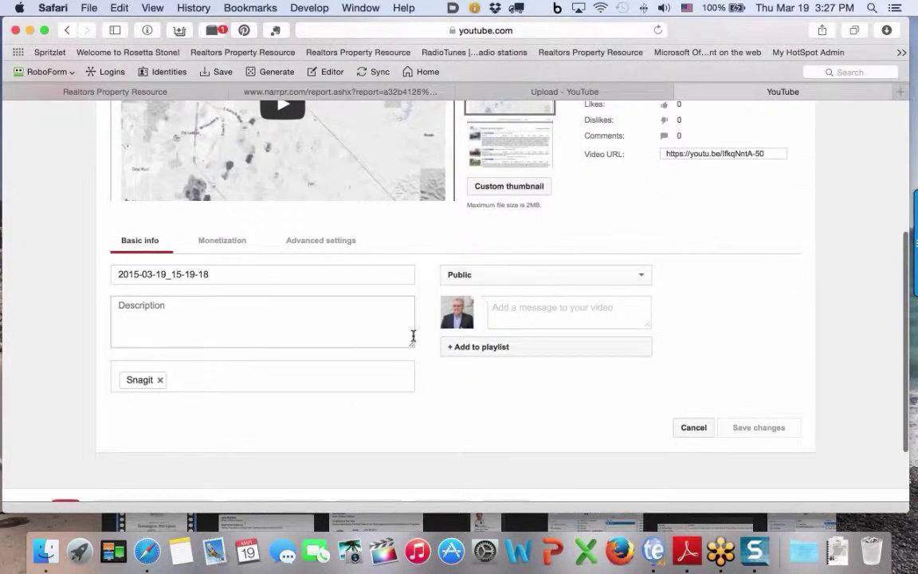
click(640, 299)
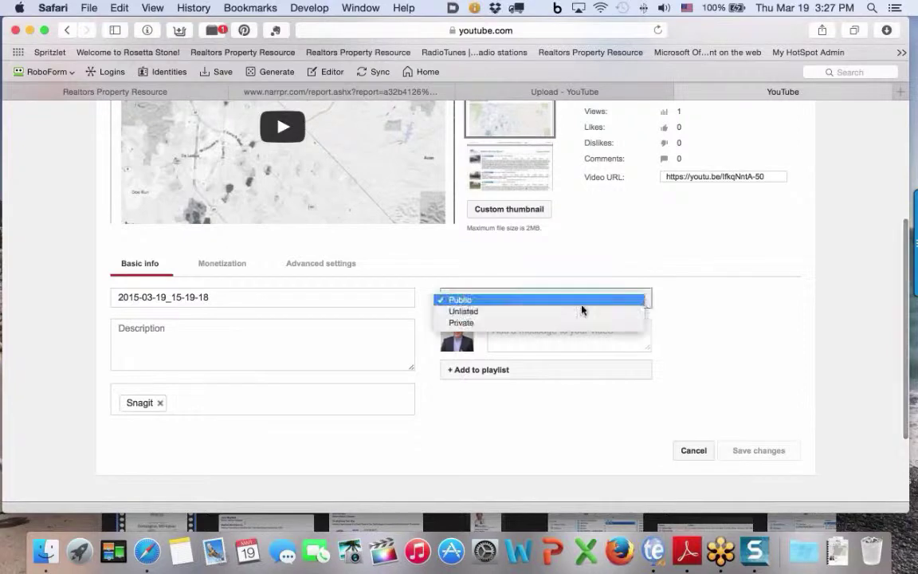
click(545, 312)
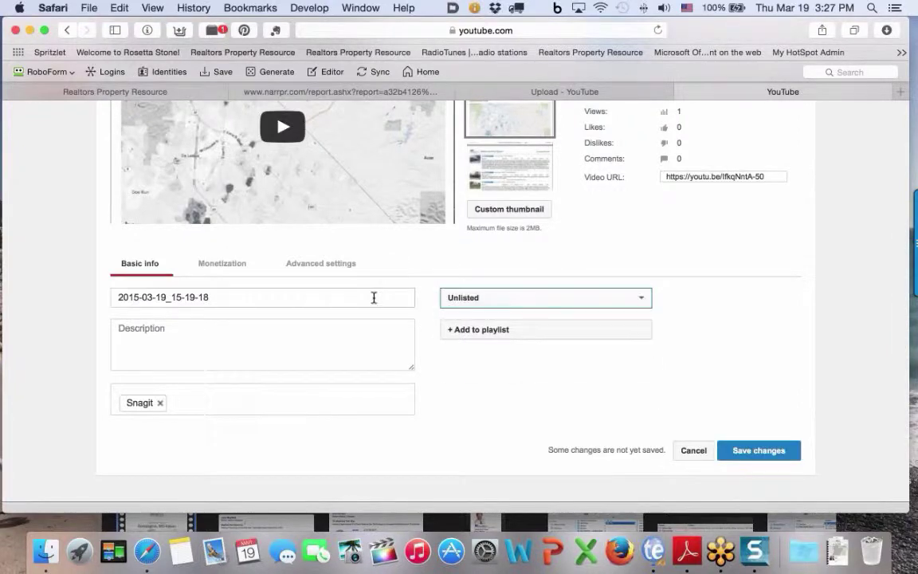
drag(210, 297, 67, 297)
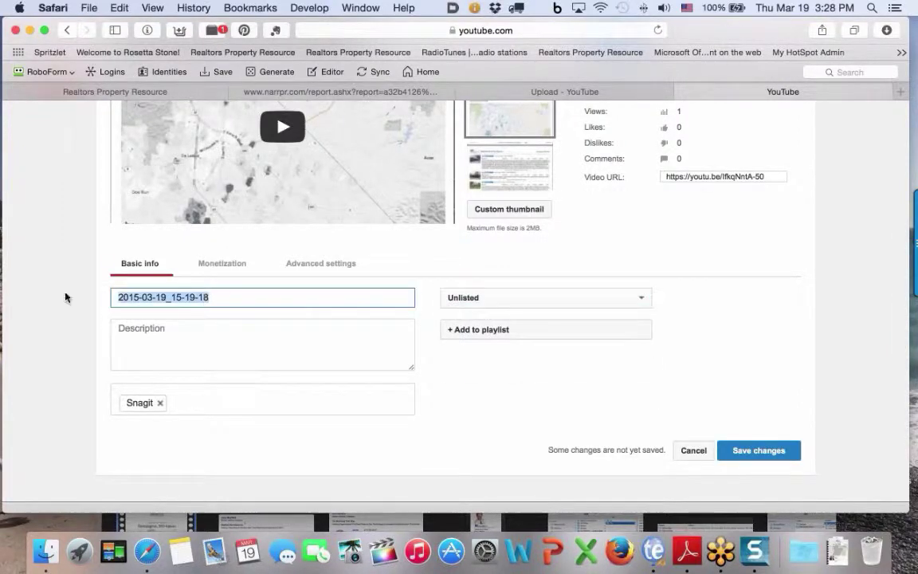
Title the video with the clients' names and describe it as a Farmington real estate market report.
text(Mr. &)
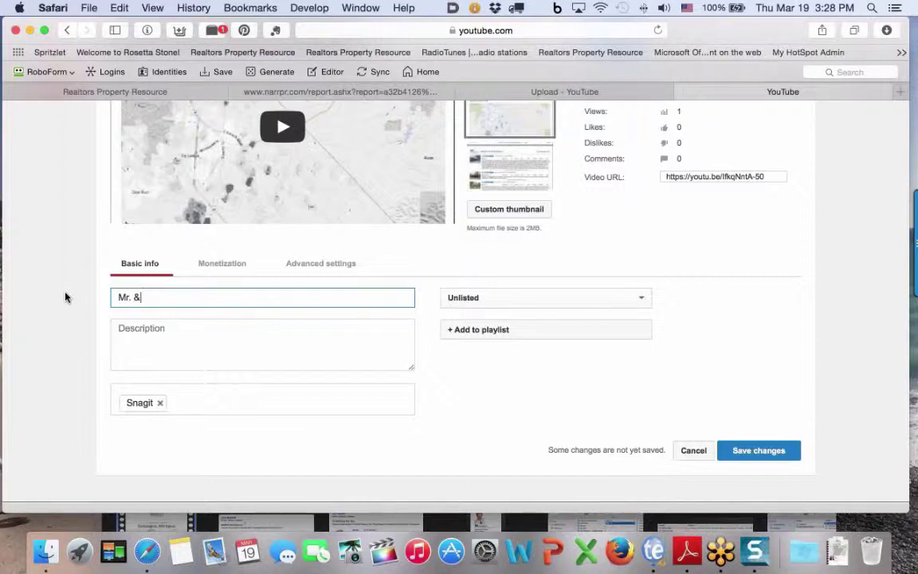
text( Mrs. Smith)
key(Tab)
text(Her)
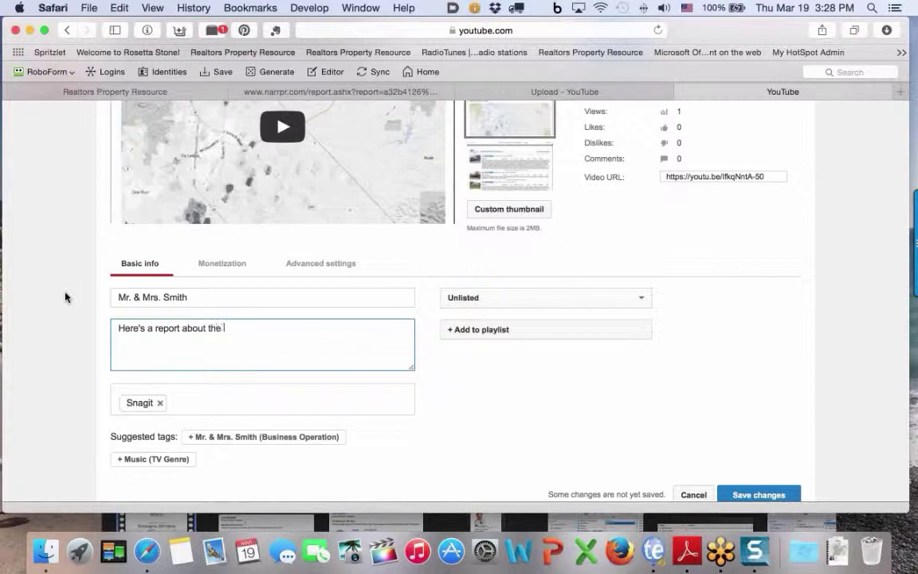
text(armington real estate marke)
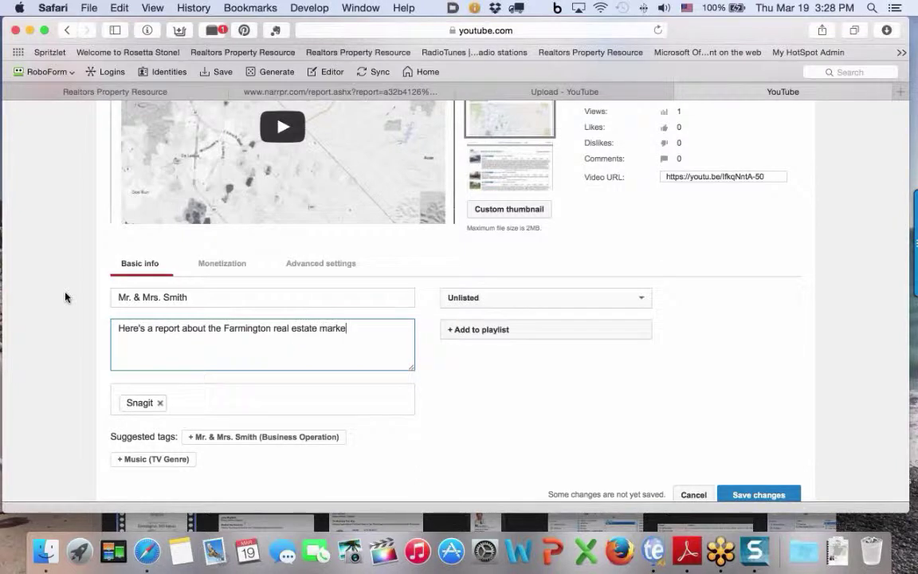
text(.....)
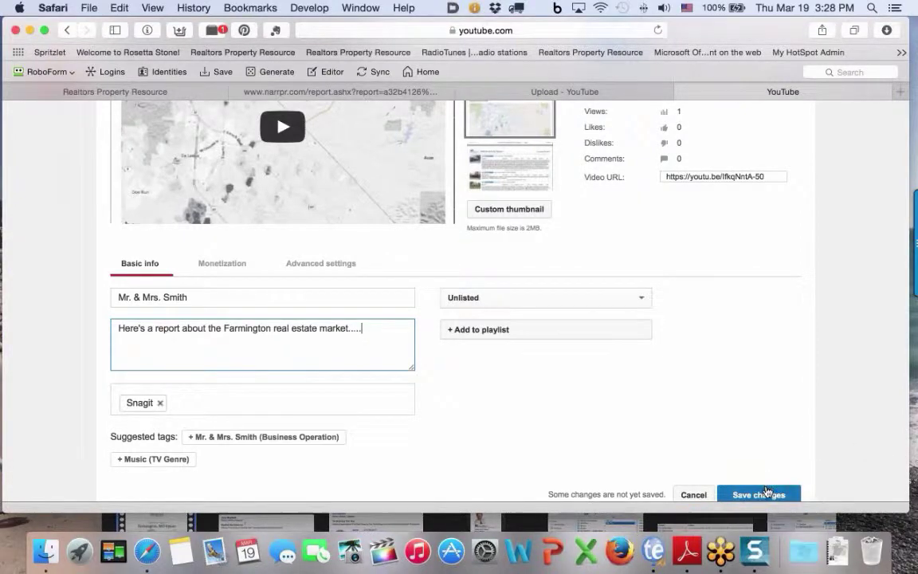
scroll(622, 156, up, 2)
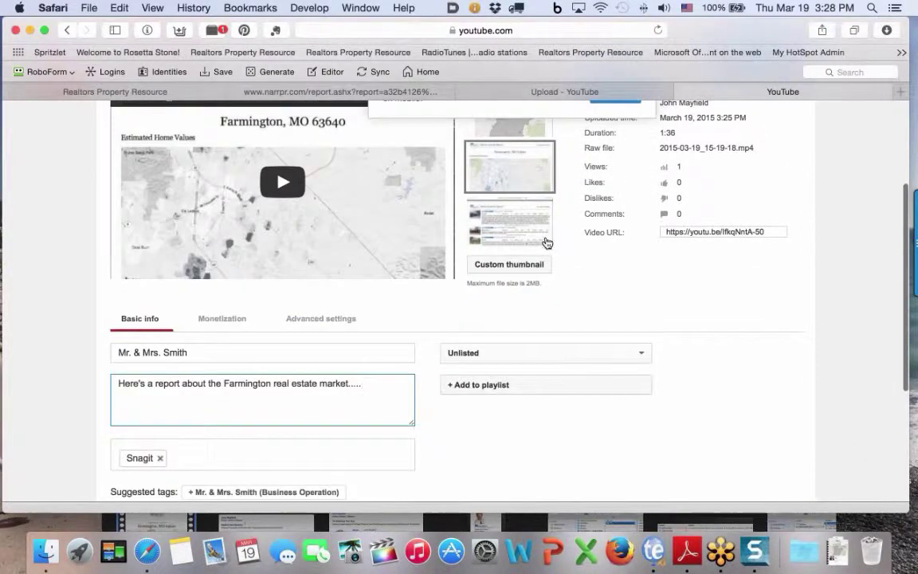
text(.)
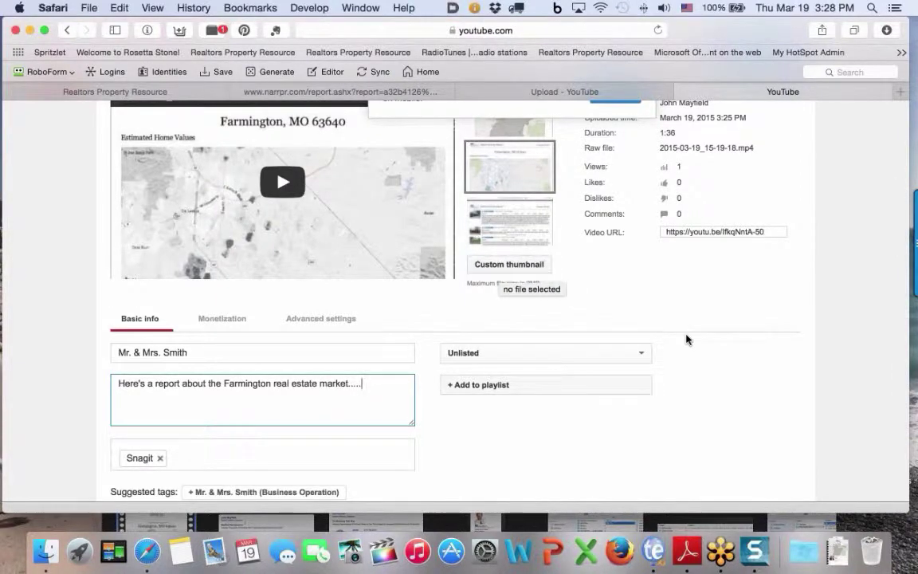
scroll(689, 340, down, 5)
Save the video's title, description and Unlisted changes, dismiss the cards notice, and select the short link.
click(743, 415)
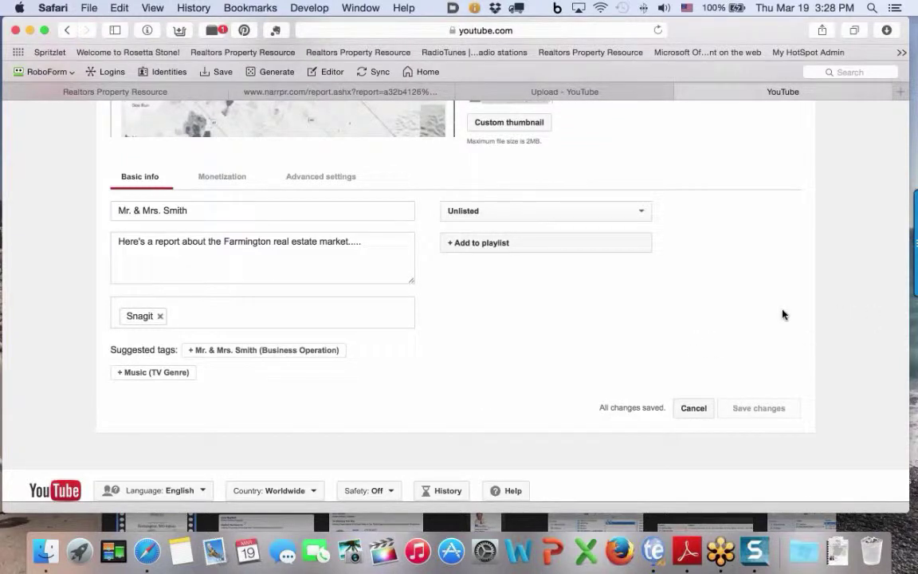
scroll(782, 314, up, 5)
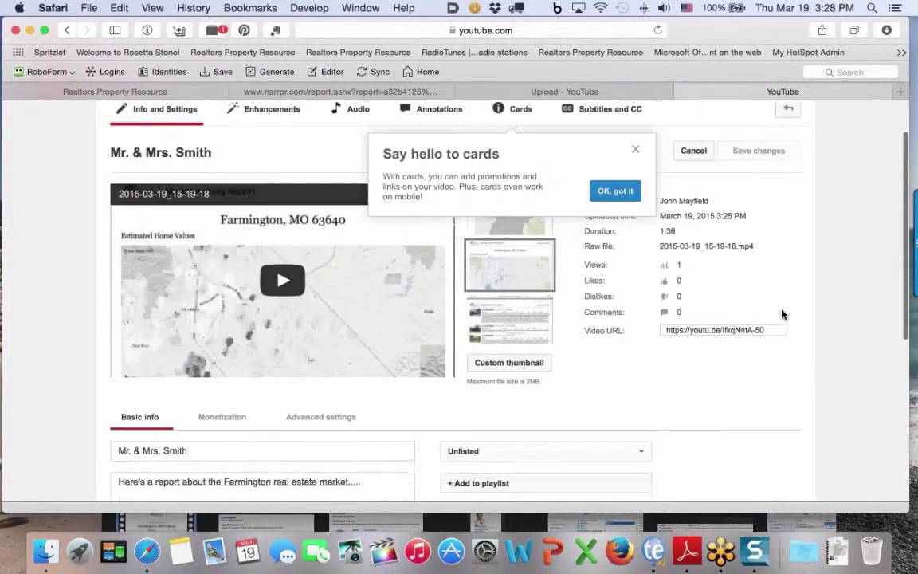
click(629, 220)
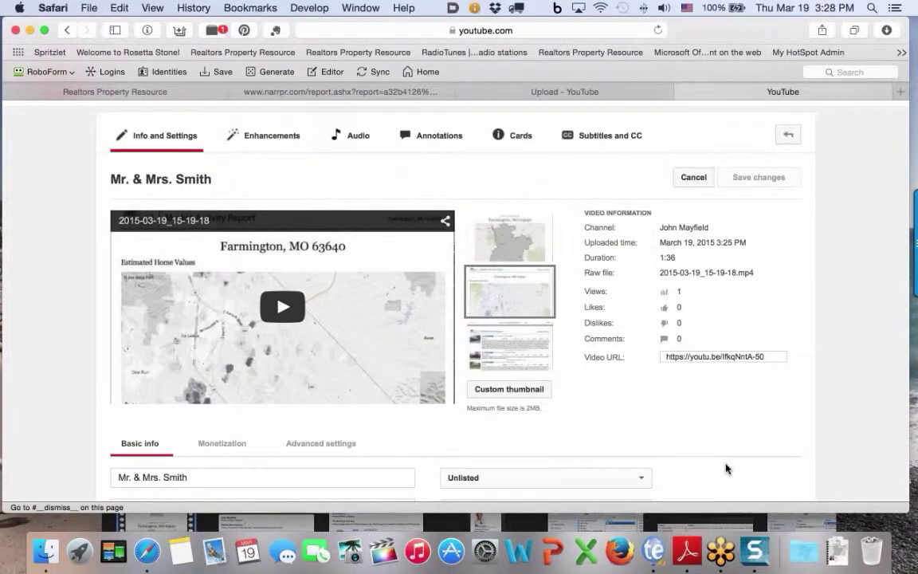
scroll(725, 467, down, 5)
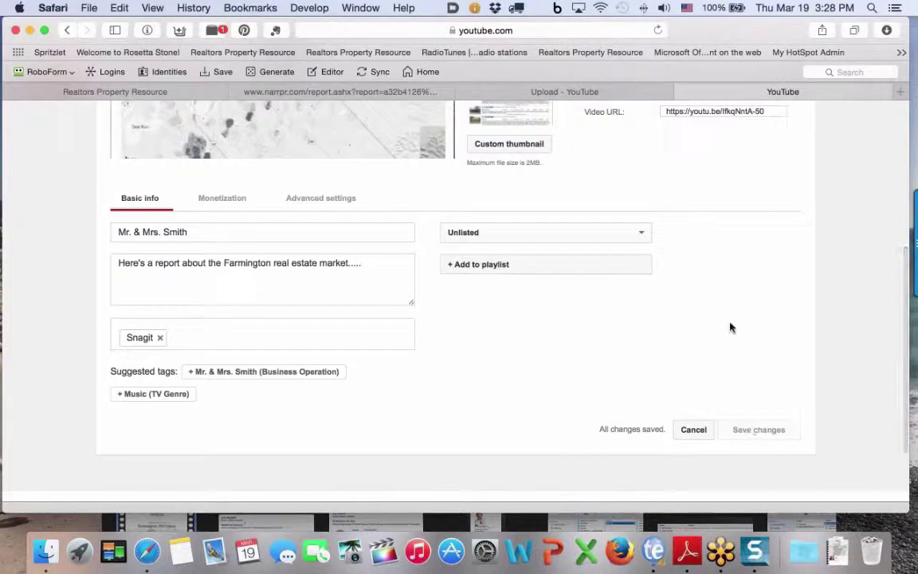
scroll(729, 326, up, 5)
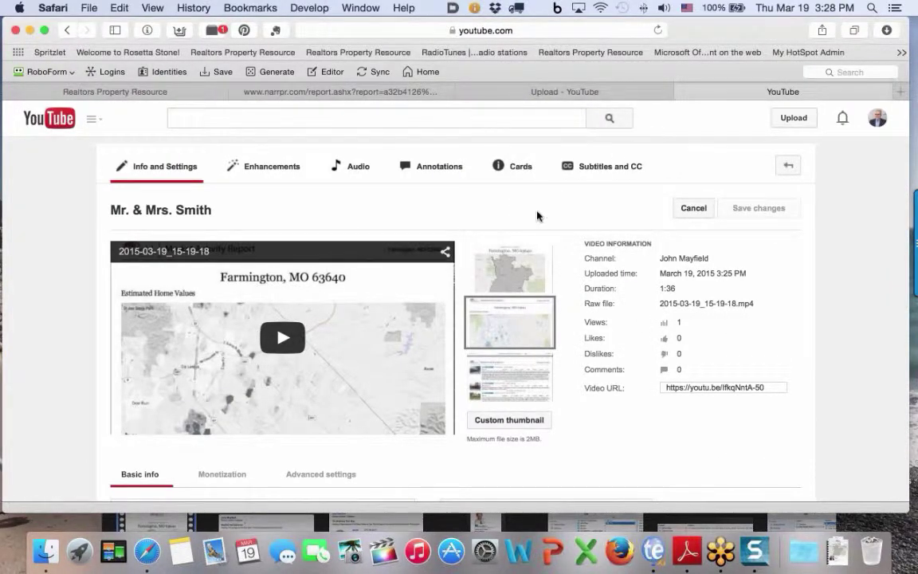
click(717, 389)
right_click(687, 397)
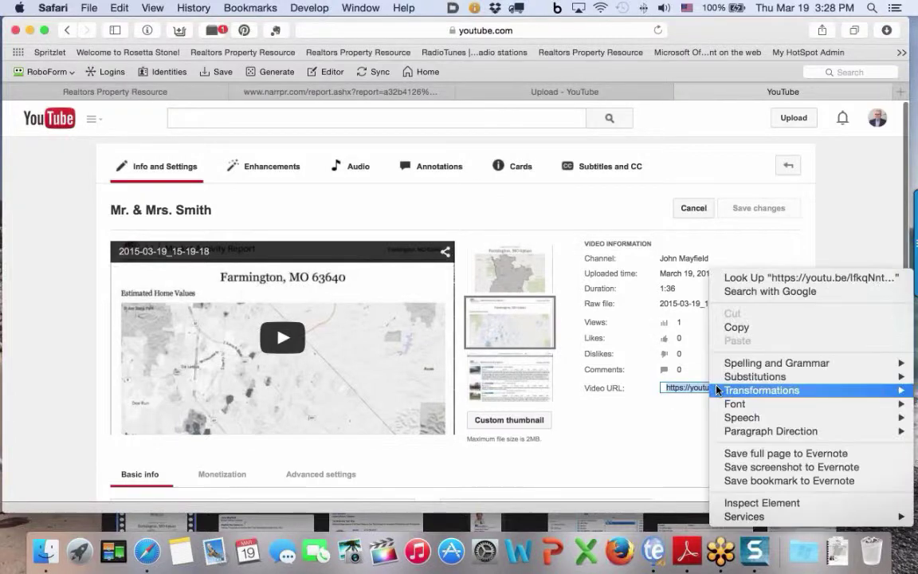
Copy the video's short link, launch Mail, accept the server certificate, and start a new message.
click(753, 327)
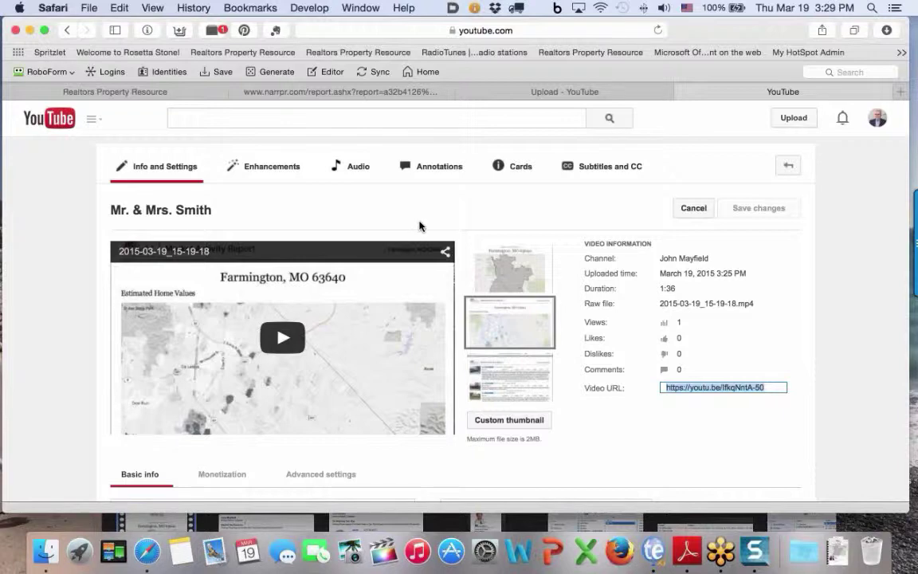
click(213, 530)
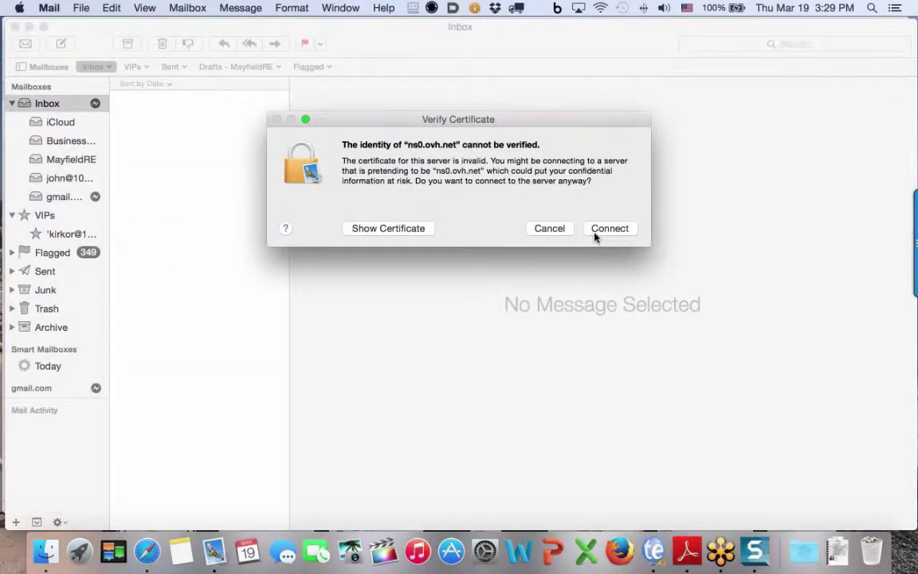
click(595, 227)
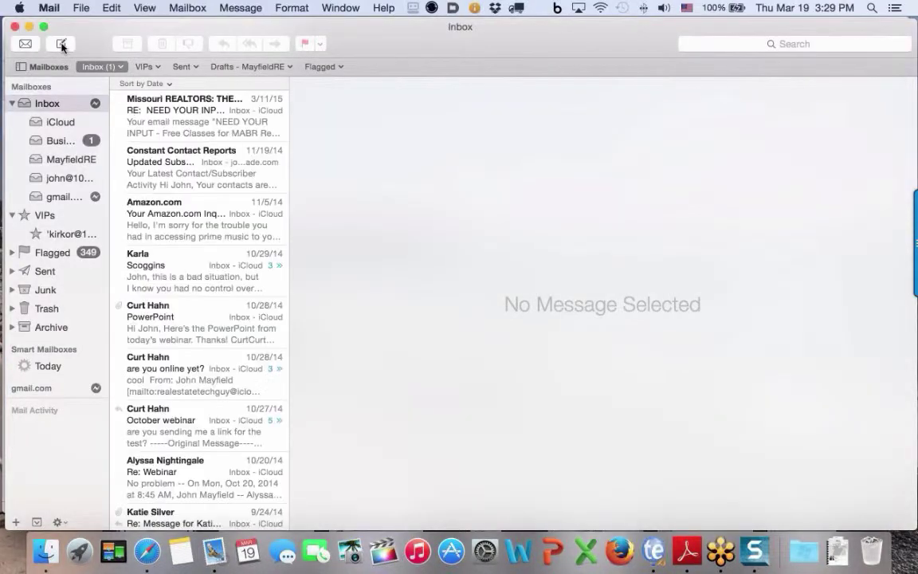
click(61, 43)
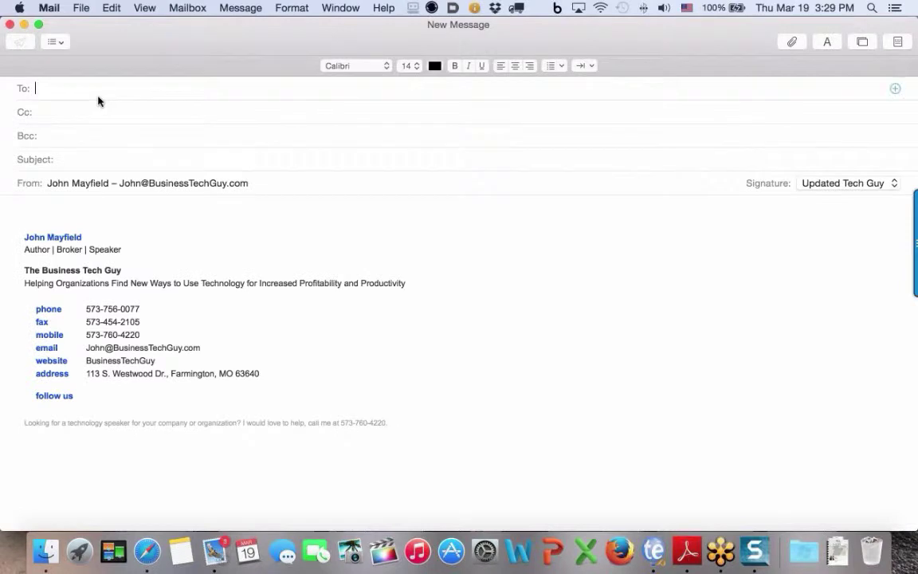
Address the message to the client and set the subject 'Updated Report on Farmington, MO'.
text(johnm)
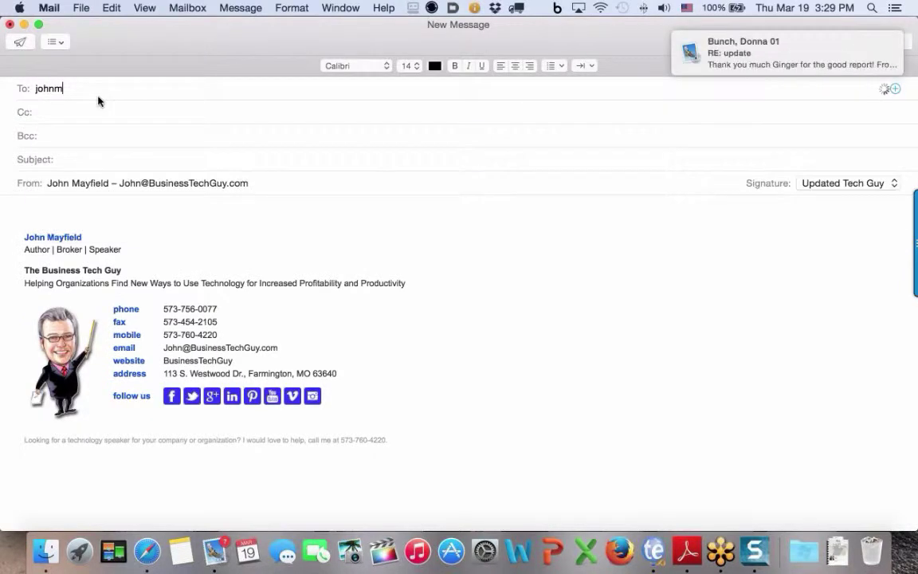
key(Tab)
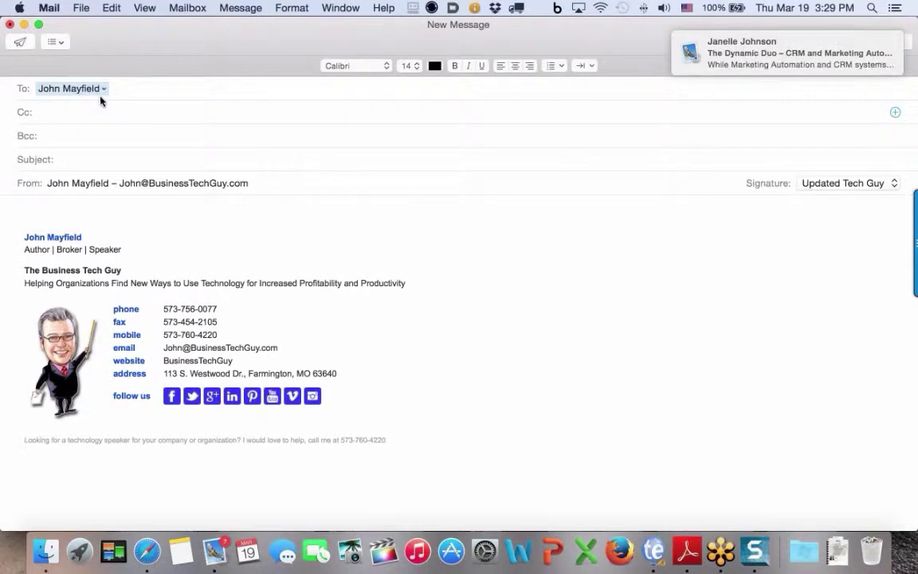
click(90, 142)
click(124, 154)
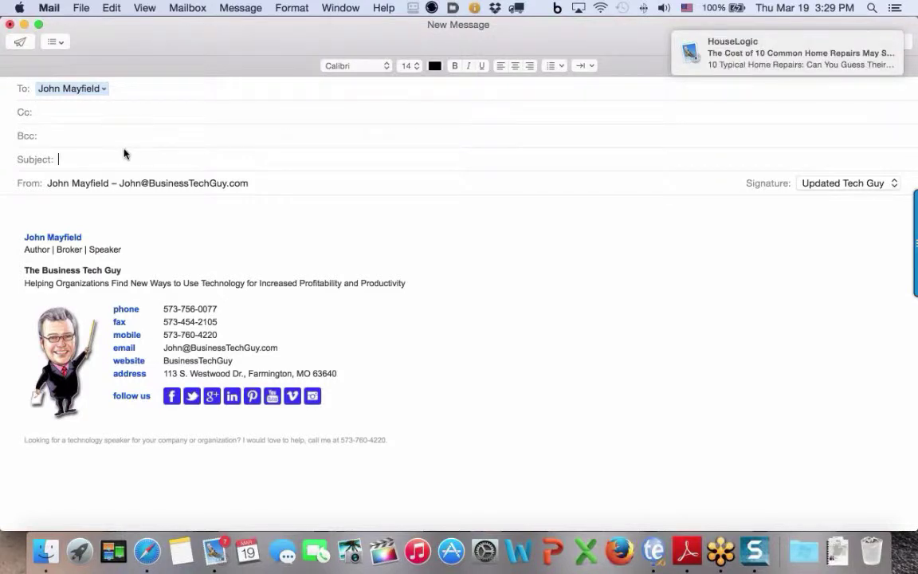
text(Updated Report on )
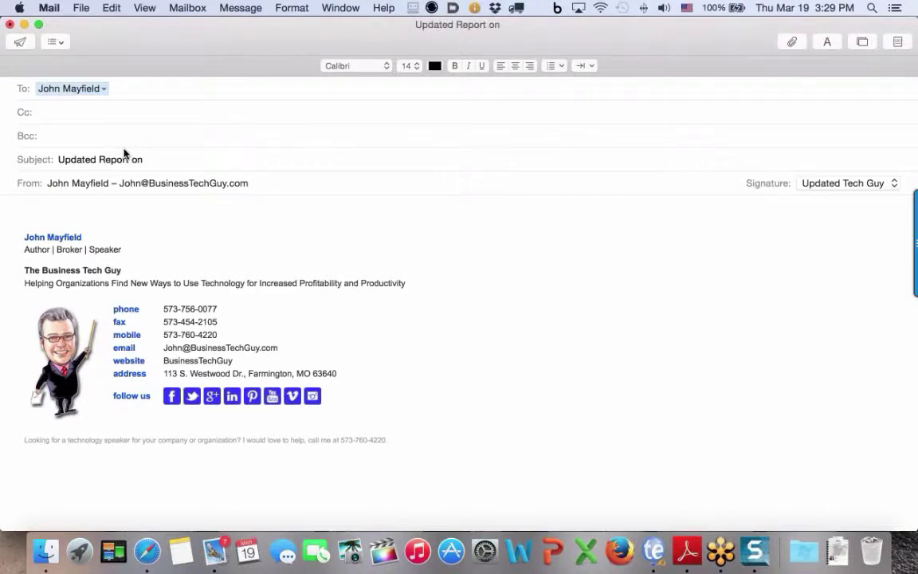
text(Farmington, MO)
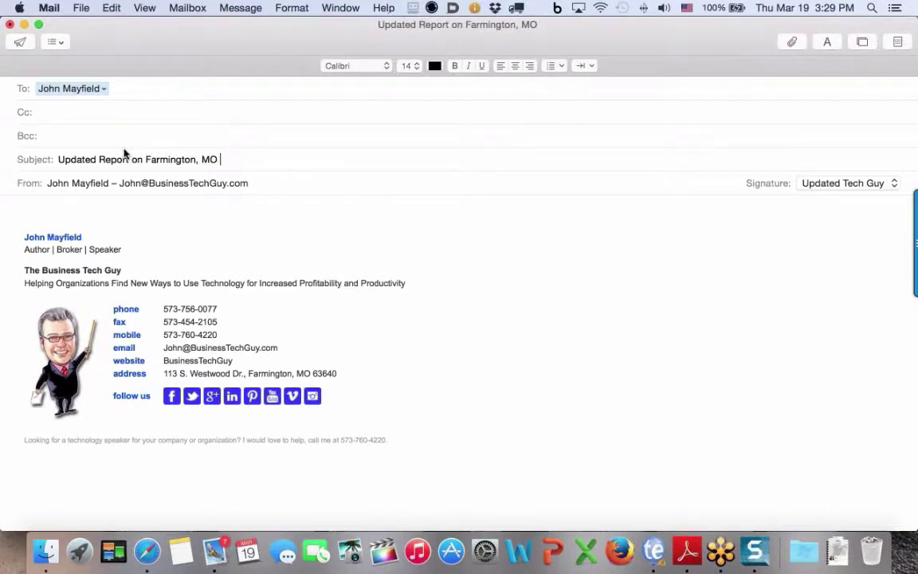
key(Tab)
Write the greeting, paste the YouTube link, and add 'you can download the report here -'.
text(Dear Mr. )
text(&)
text(*s.)
text( Mrs. Smi)
text(th)
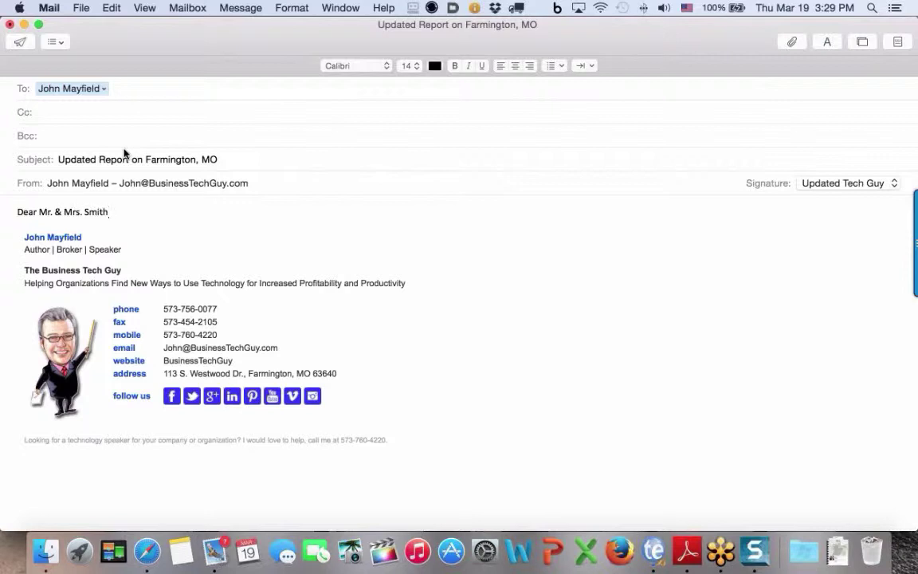
text(:)
key(Return)
key(Return)
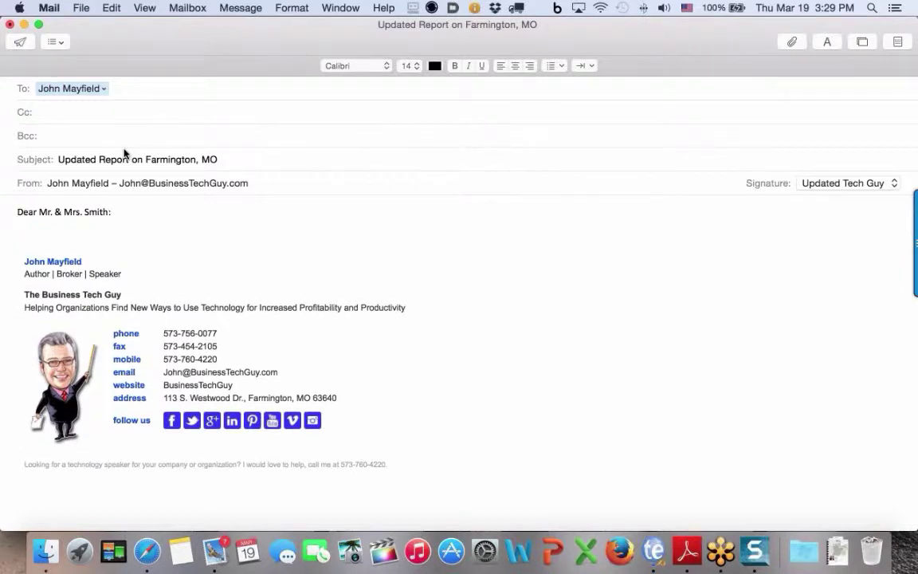
text(Type)
key(super+v)
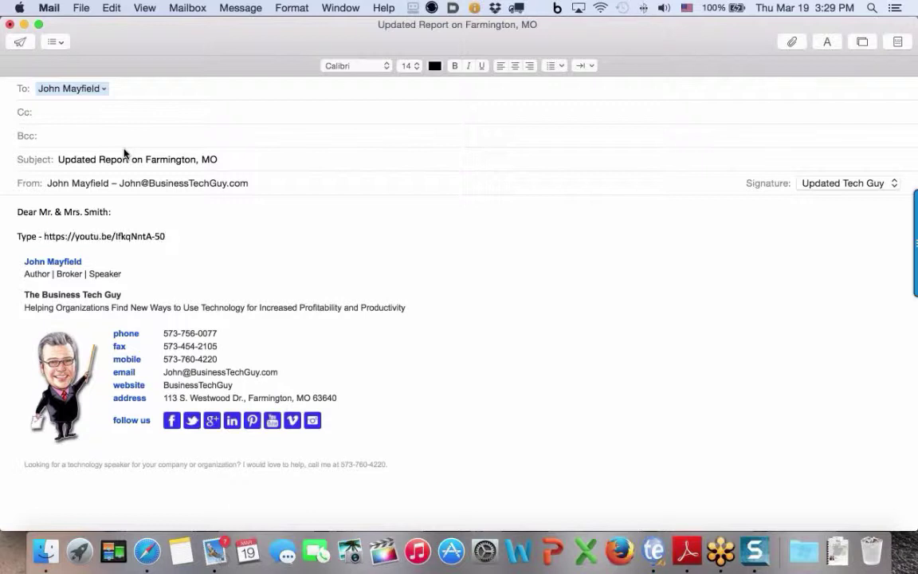
key(Return)
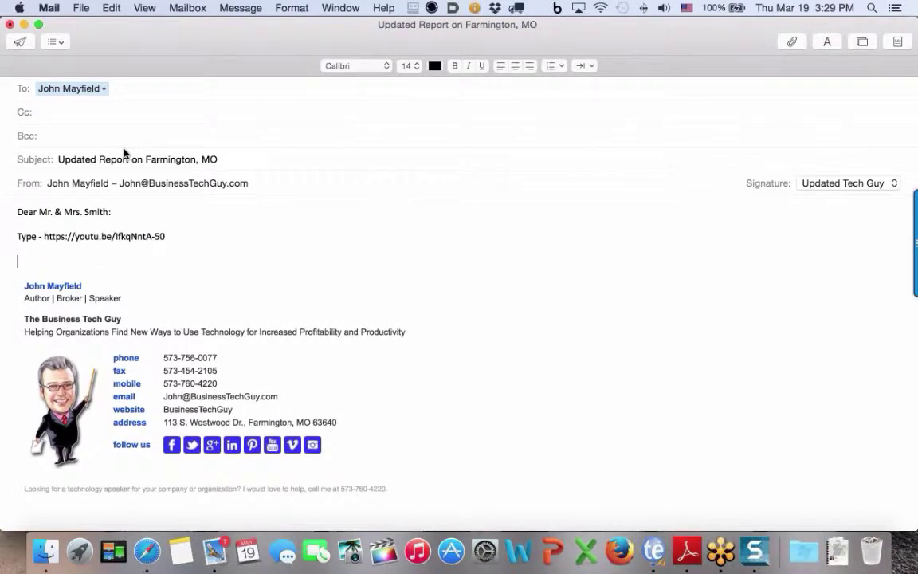
text(R)
key(BackSpace)
text(you can download the)
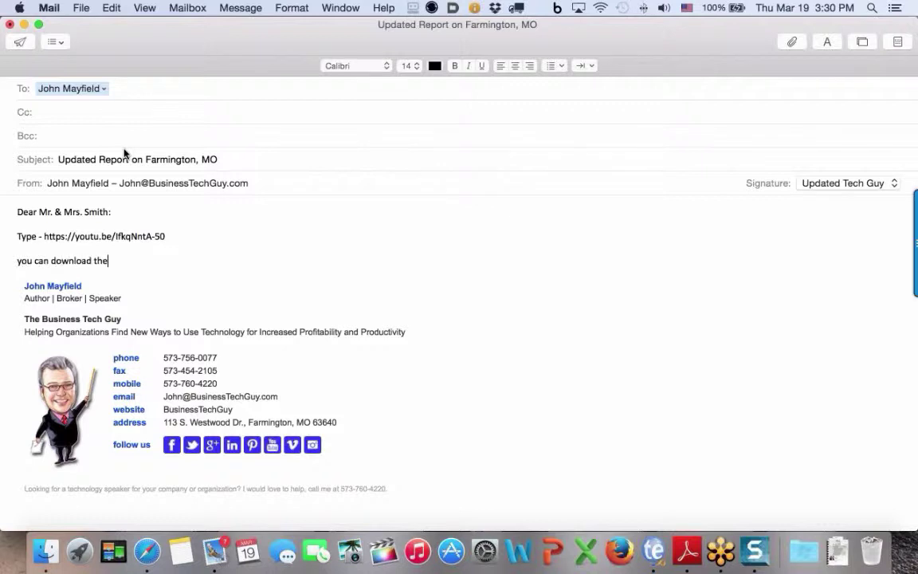
text( report here -)
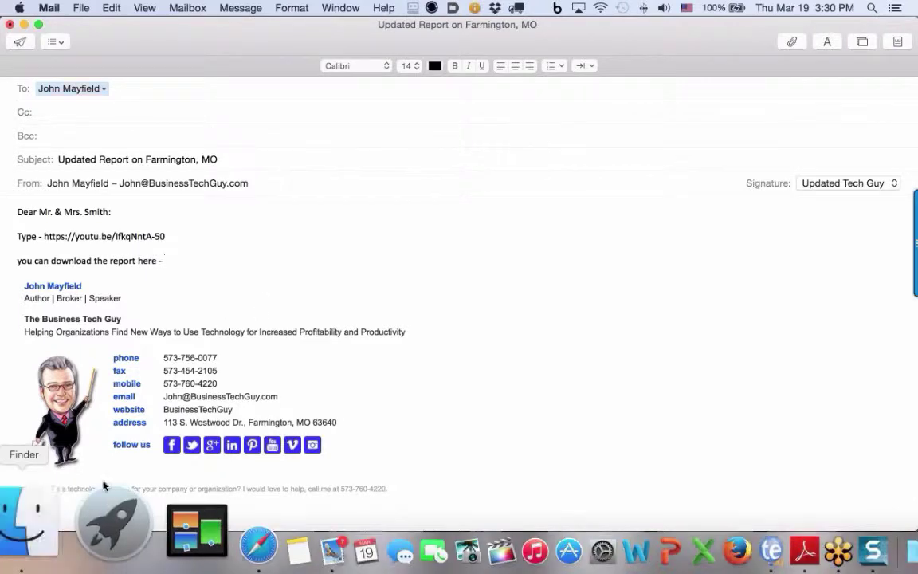
click(46, 548)
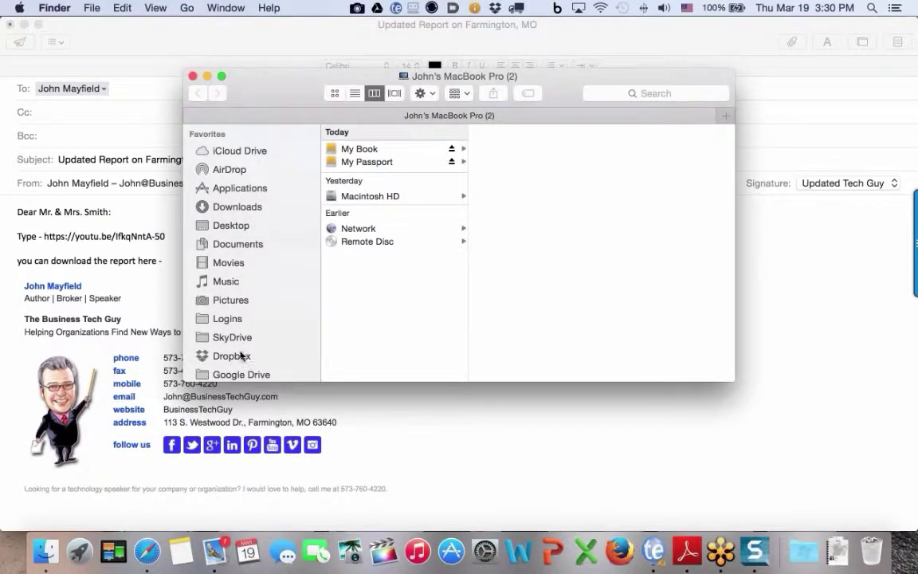
Copy the 1111 folder's Dropbox share link in Finder, then close Finder and return to the draft.
click(239, 341)
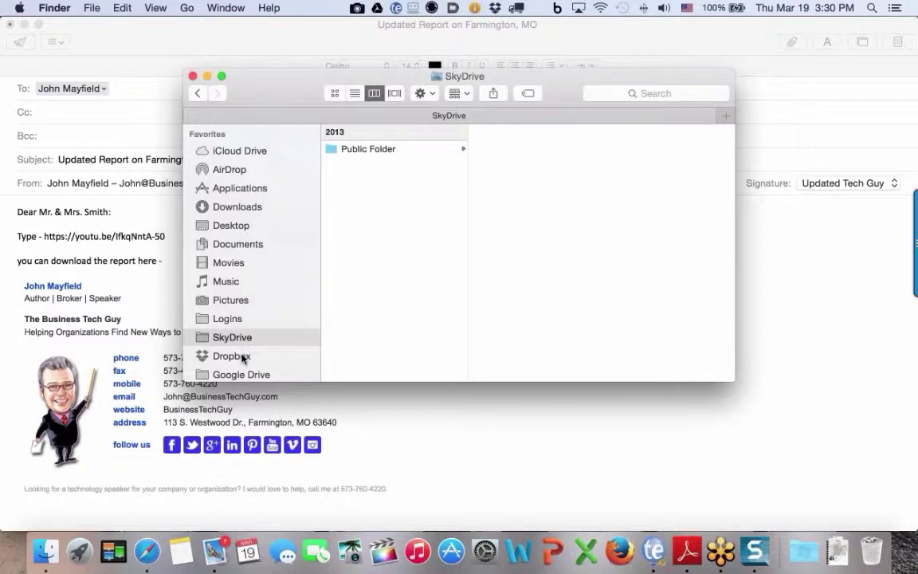
click(241, 355)
click(339, 181)
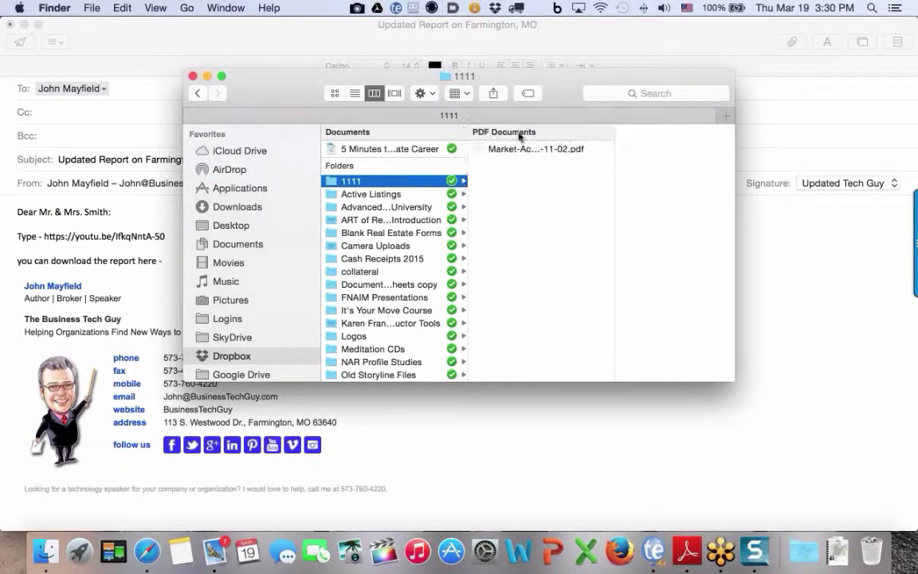
right_click(404, 184)
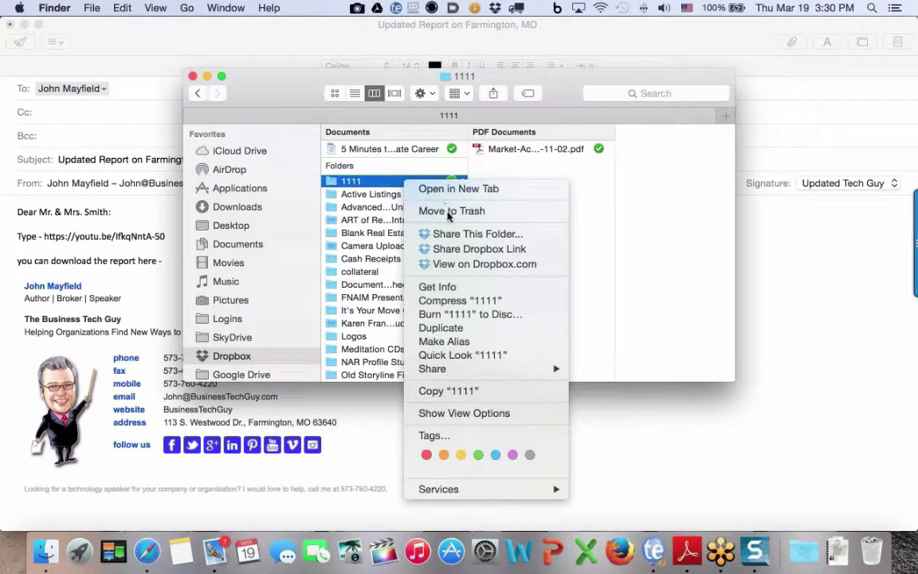
click(452, 250)
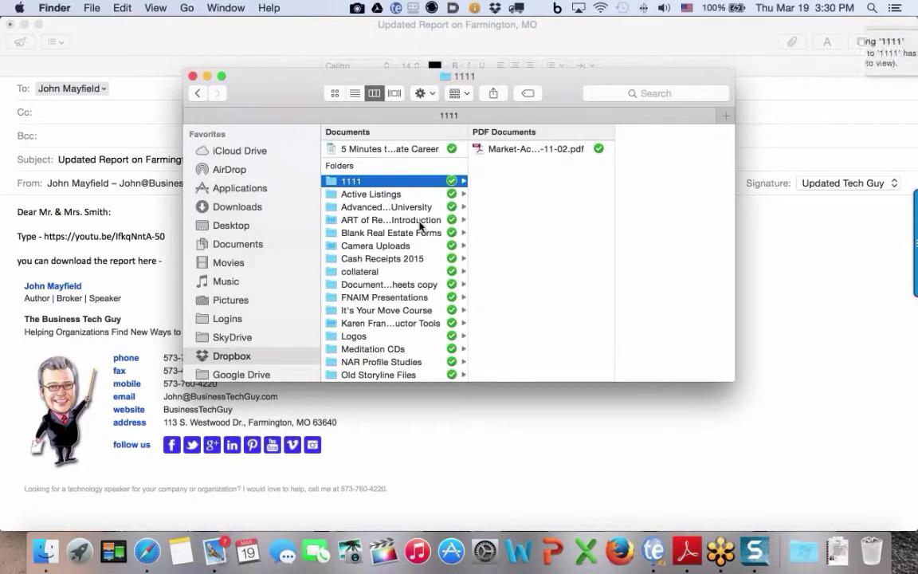
click(192, 76)
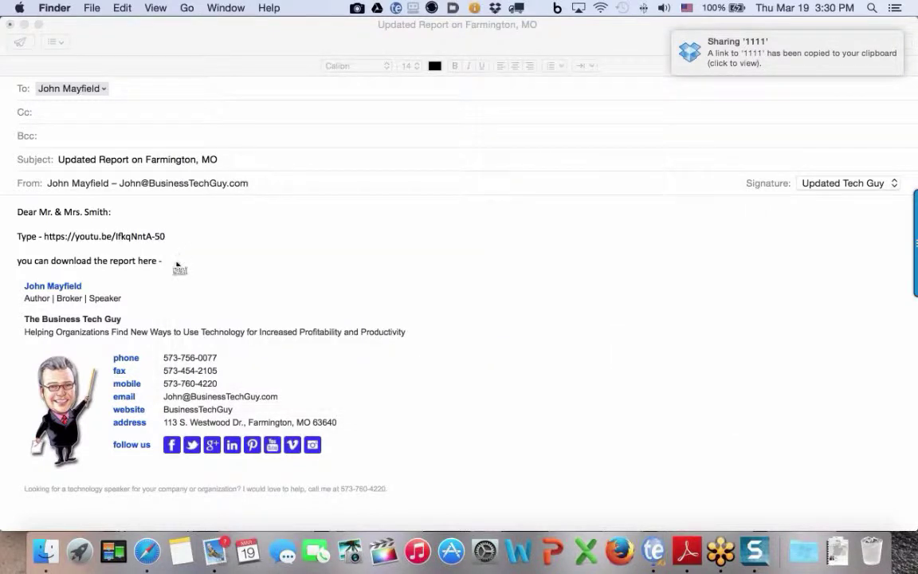
click(175, 262)
Paste the Dropbox link after 'report here -' and start a new line.
right_click(173, 260)
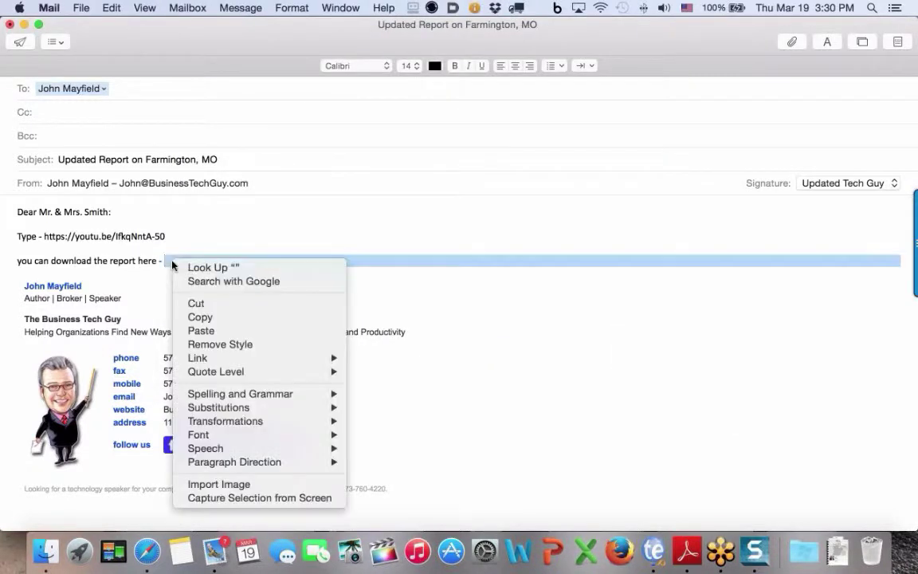
click(200, 331)
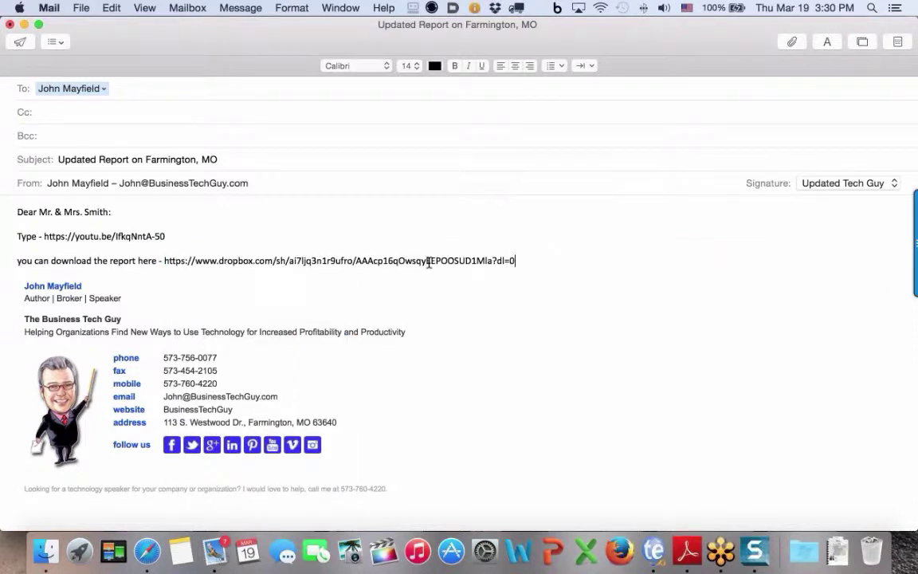
key(Return)
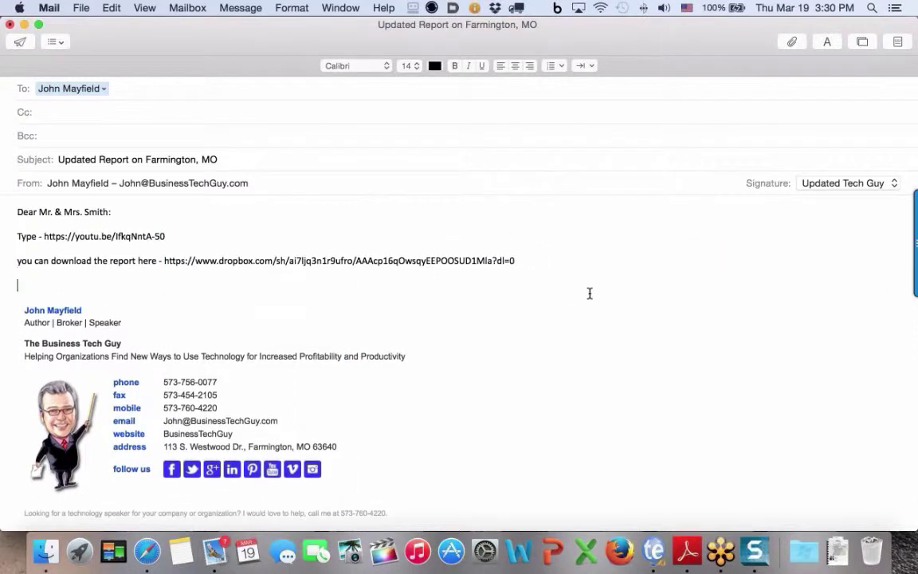
Add the line 'Thanks again for your business.' followed by a first-name sign-off.
text(Thanks again for your business.)
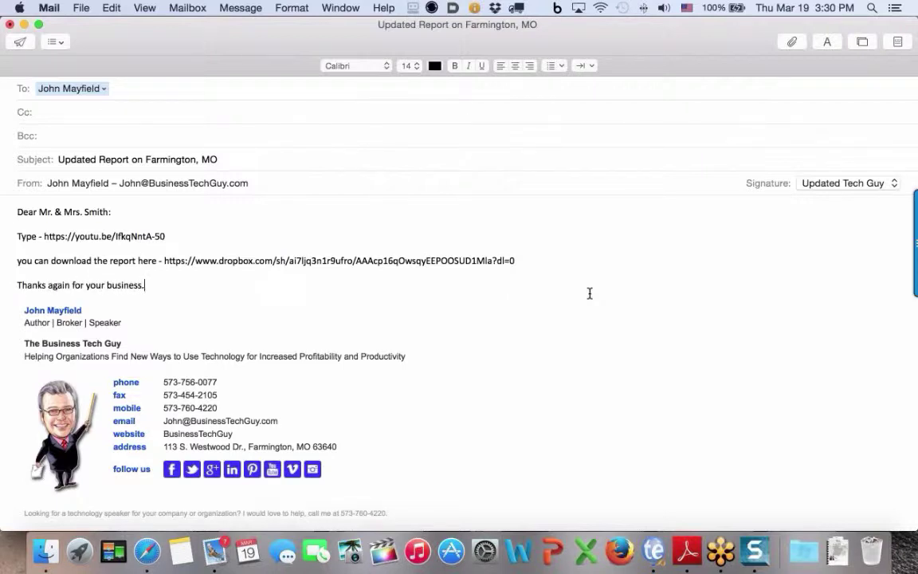
key(Return)
key(Return)
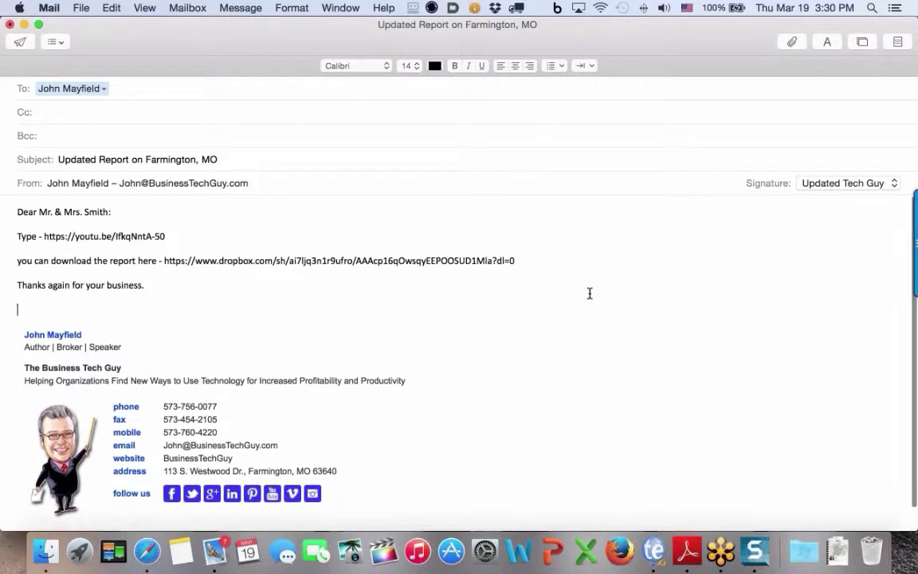
text(John)
key(BackSpace)
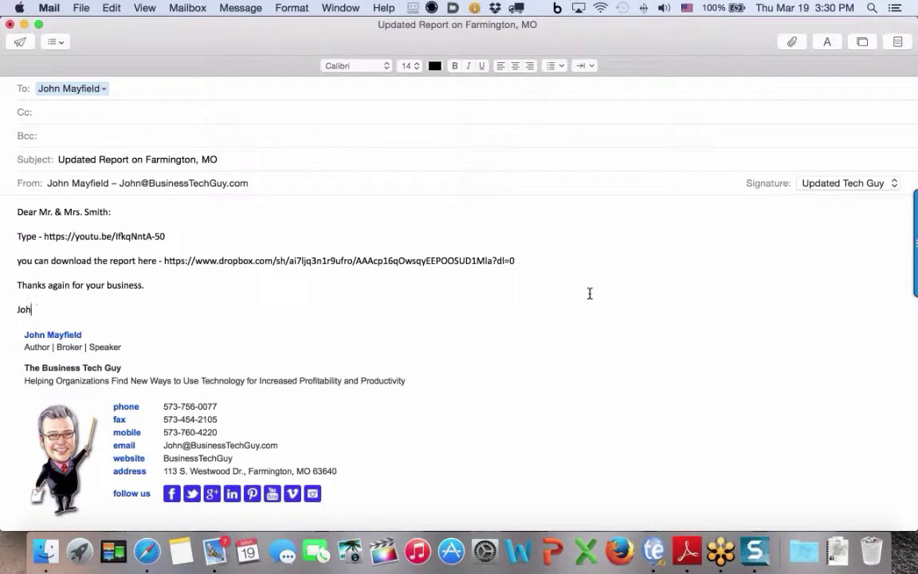
text(n)
click(664, 562)
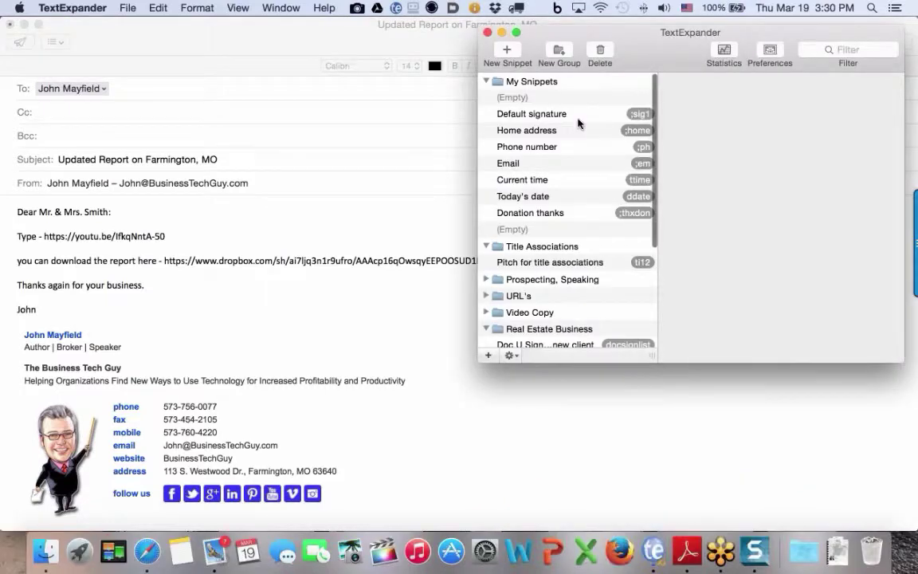
click(487, 83)
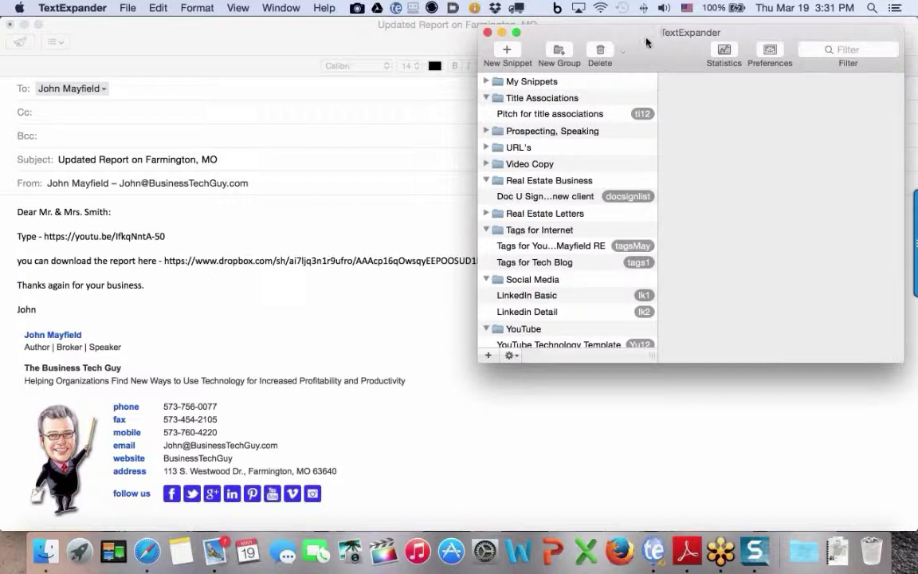
drag(566, 42, 468, 41)
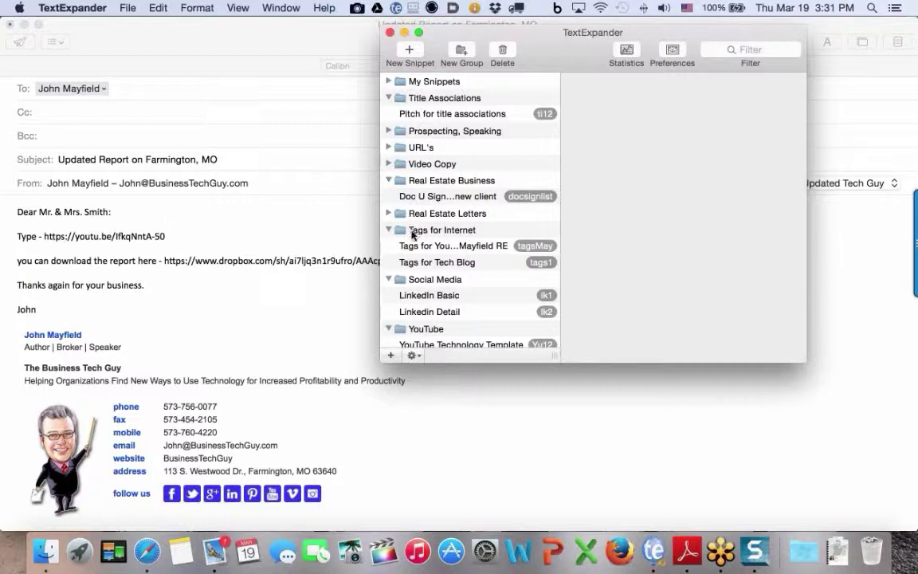
click(405, 33)
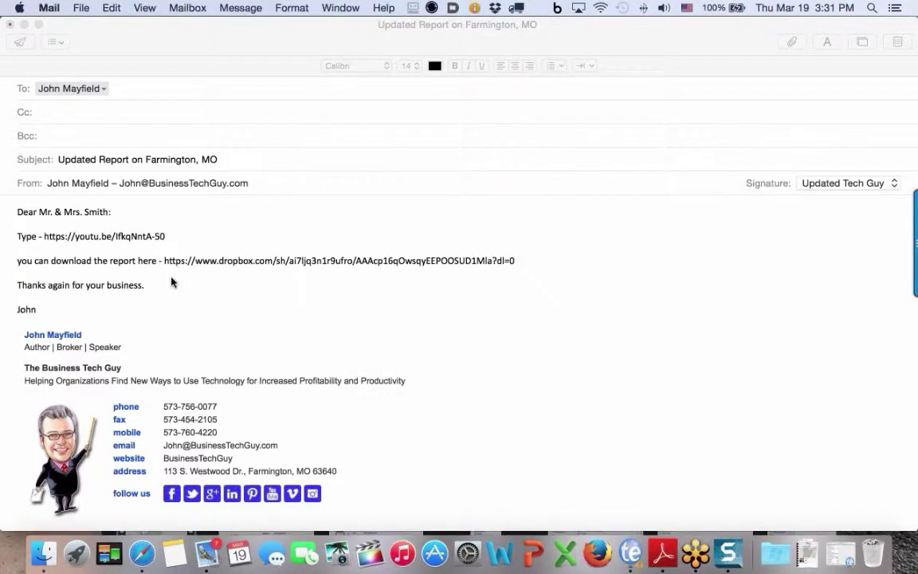
click(156, 284)
Insert an empty line after the thank-you line, undoing the expanded lk LinkedIn snippet.
key(Return)
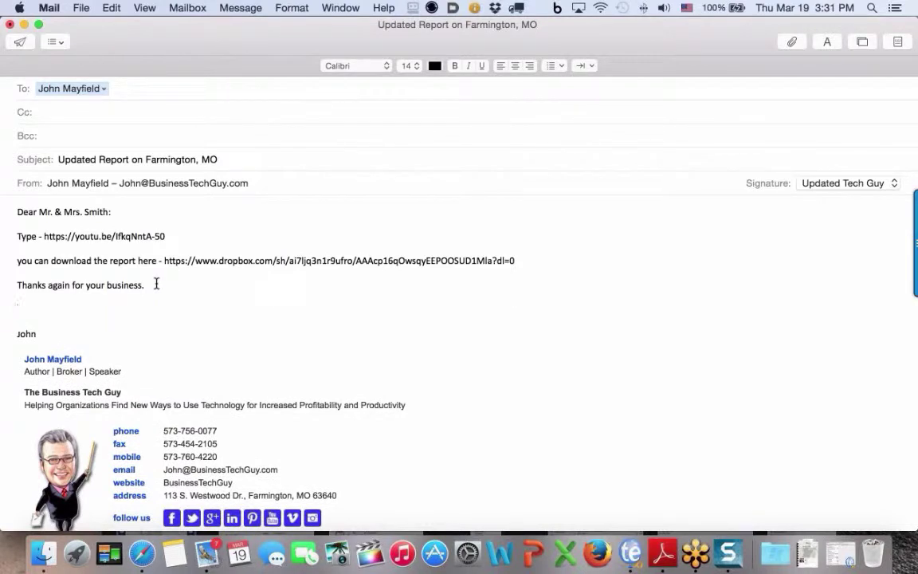
text(lk)
key(BackSpace)
key(BackSpace)
text(Thank you for connecting with me on LinkedIn, and I hope your networking success from the site works as well for you as it has for me.  LinkedIn has been directly responsible for me receiving a speaking assignment in Warsaw, Poland!  Yes, LinkedIn works!  As you may have noticed from my LinkedIn profile, I have been a licensed real estate agent since the age of 18.  I hold a brokers license in both Missouri and Florida.  I am very active listing and selling real estate in Missouri, Florida, and the south of France.  I am also a full-time speaker and trainer, where I show business professionals how to save time and become more profitable using technology in their daily lives.  I'm all about helping you figure out how to do your daily tasks easier, quicker, and to help you save money!  I also present on several motivational topics to groups, organizations and small businesses.  Please keep me in mind if you know of someone who needs a technology or motivational speaker.  I am the author of seven books, and also help companies with online training.  I can assist with everything from course development and implementation (using Articulate's Storyline) to presenting weekly or monthly Webinars.  Again, I sincerely appreciate you connecting with me on LinkedIn, and thank you in advance for mentioning my name for any potential work as I have outlined in this e-mail.  Have a wonderful day, and I look forward to when our paths will cross in person.  Best Regards,)
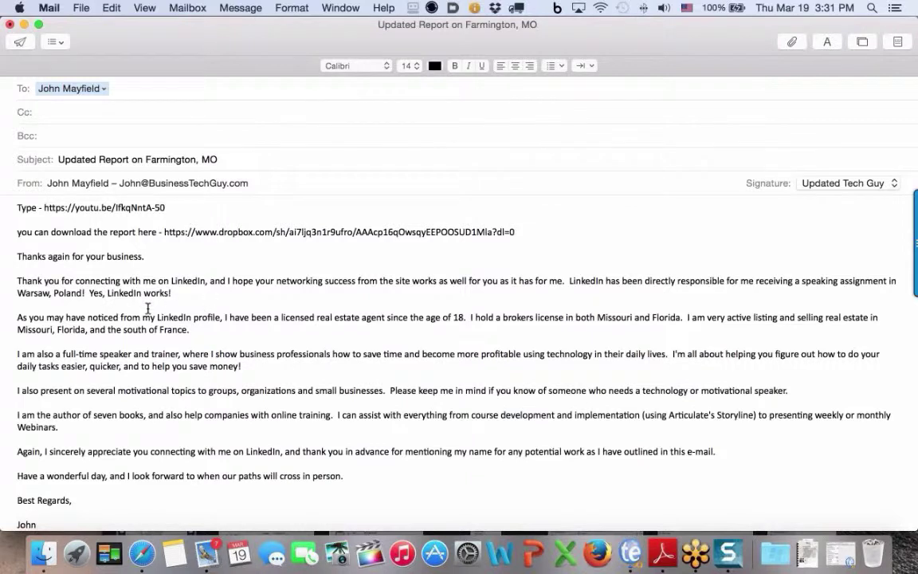
key(super+z)
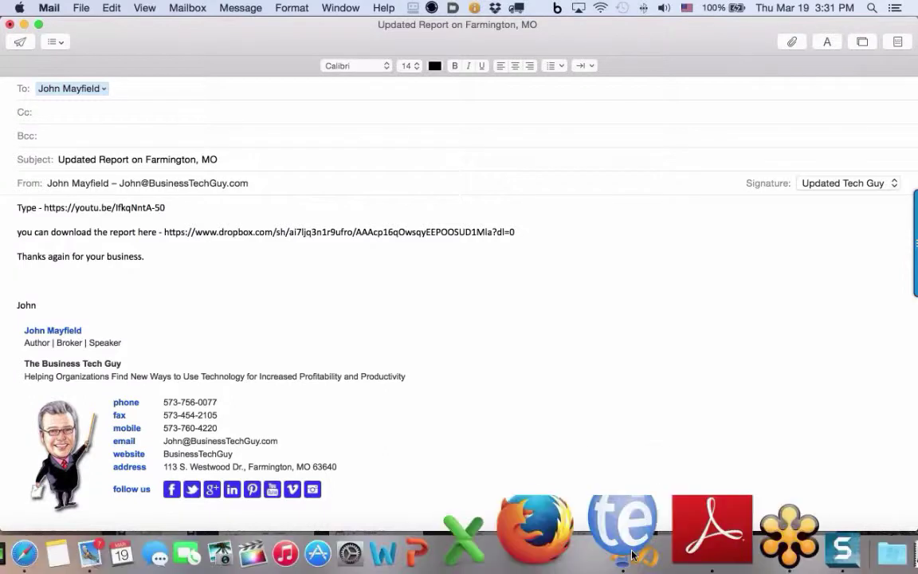
click(660, 514)
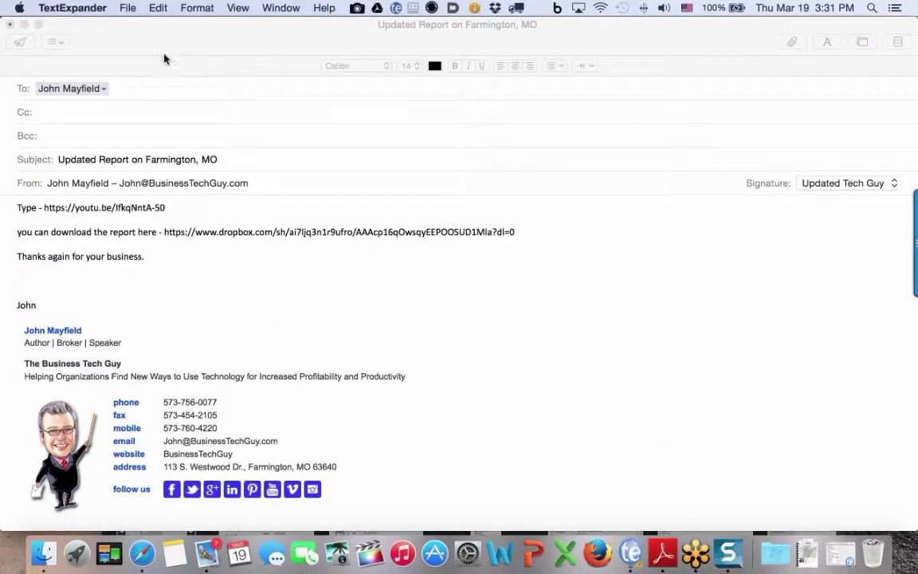
click(92, 281)
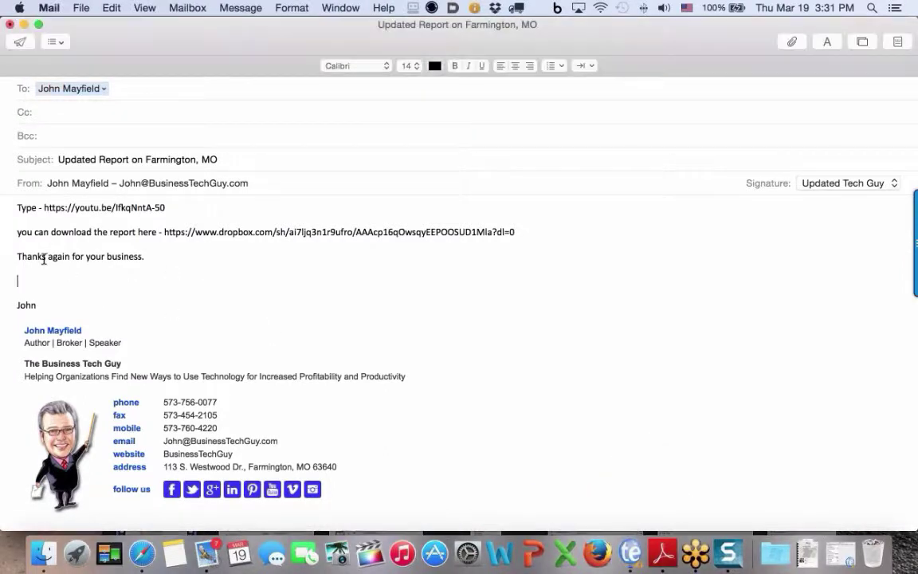
drag(166, 208, 46, 207)
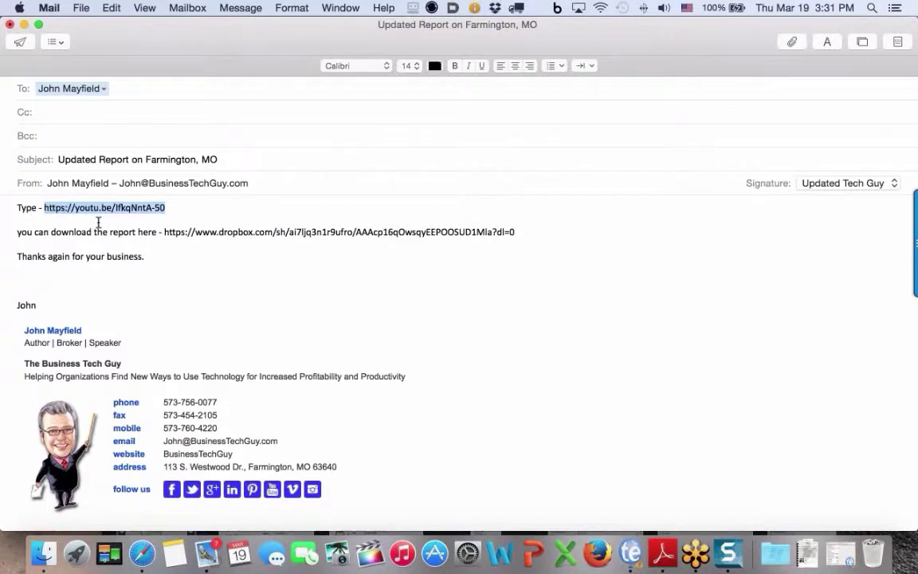
click(117, 256)
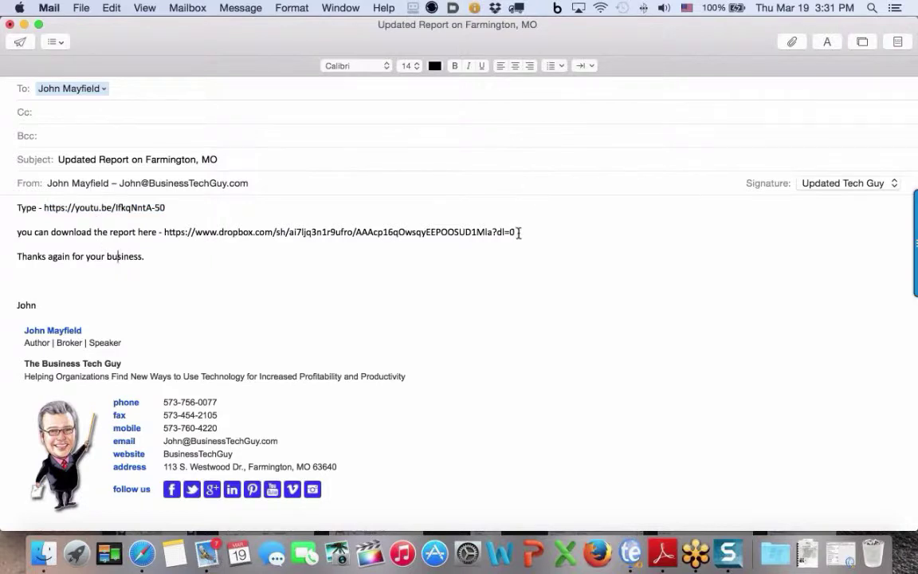
drag(515, 232, 159, 231)
key(super+c)
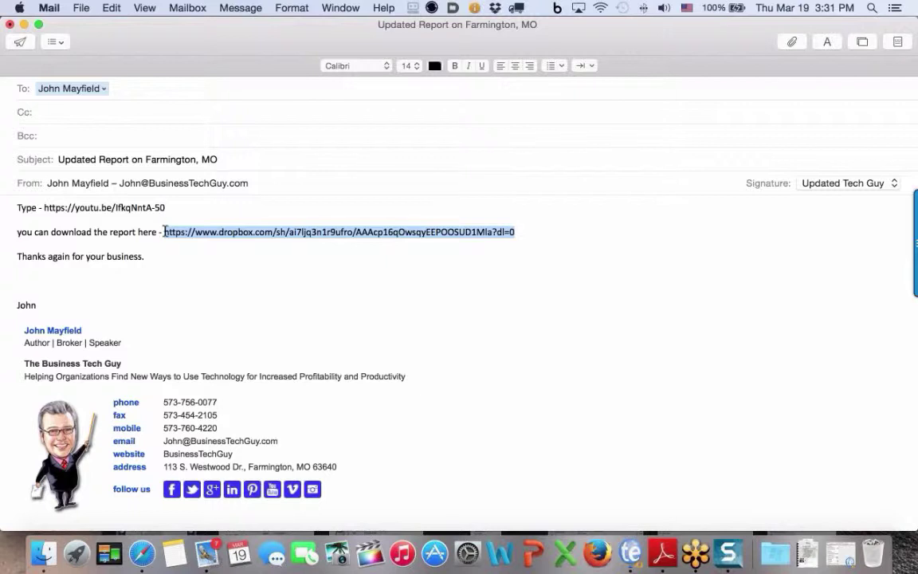
click(170, 280)
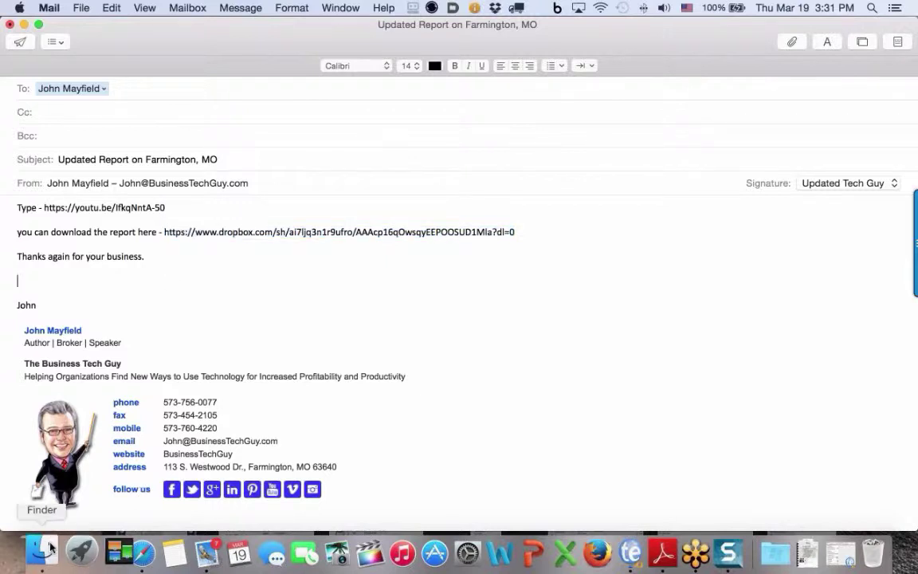
Copy a fresh Dropbox share link for the 1111 folder and close its Finder window.
click(36, 519)
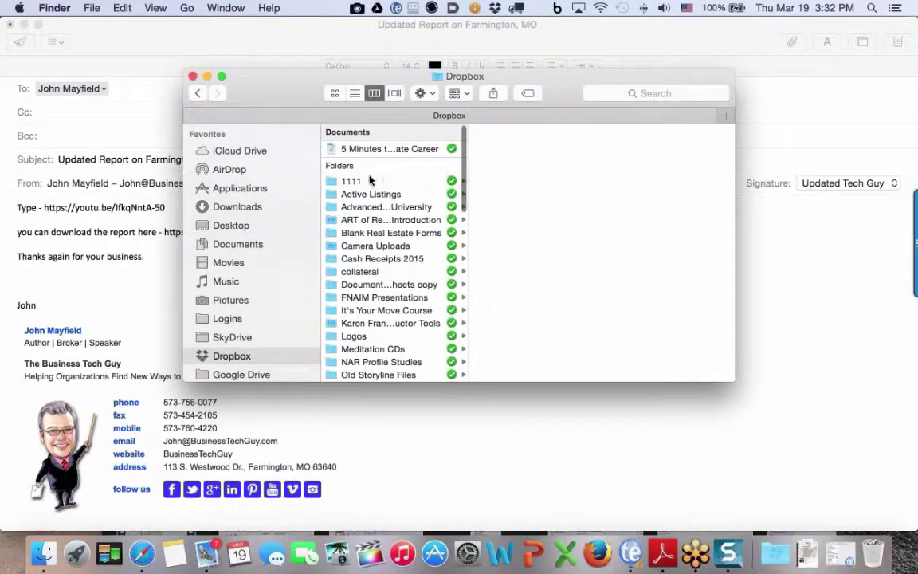
click(338, 182)
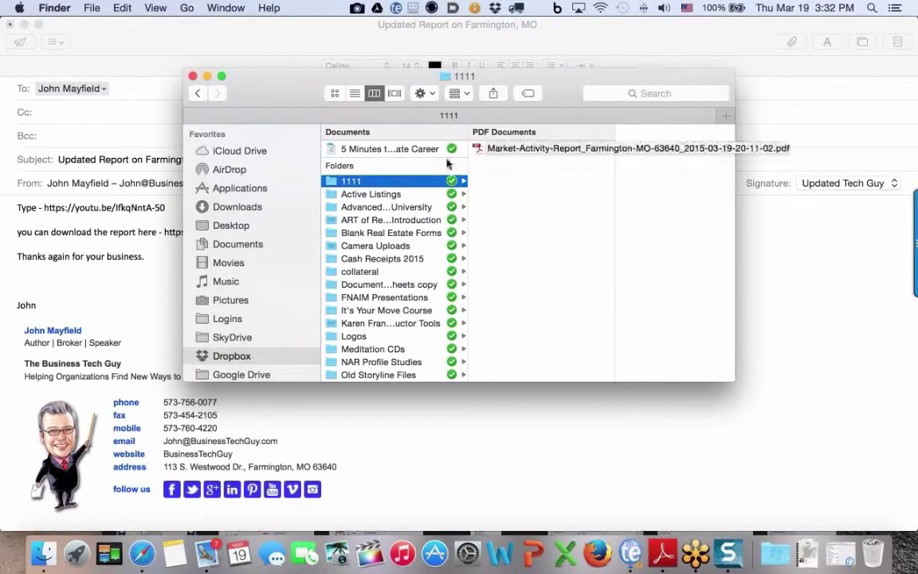
right_click(363, 183)
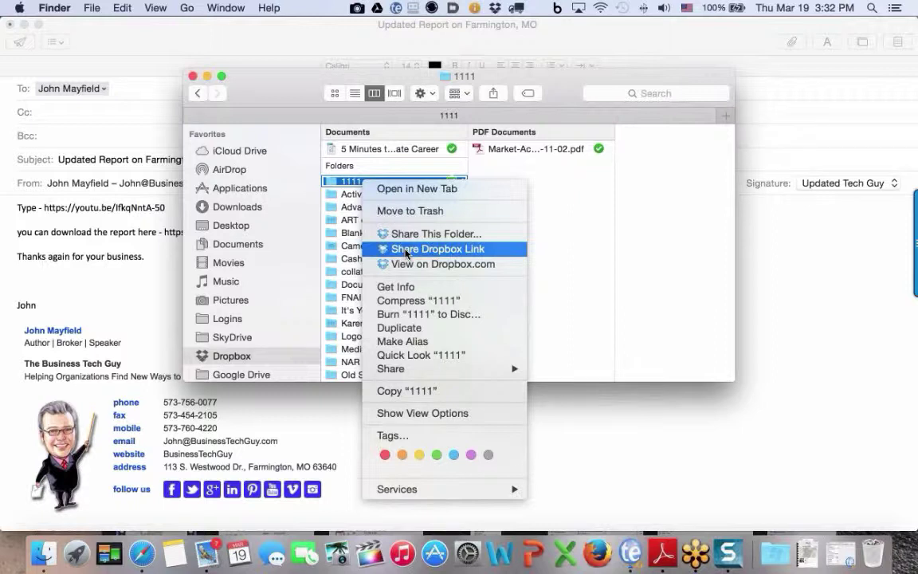
click(405, 249)
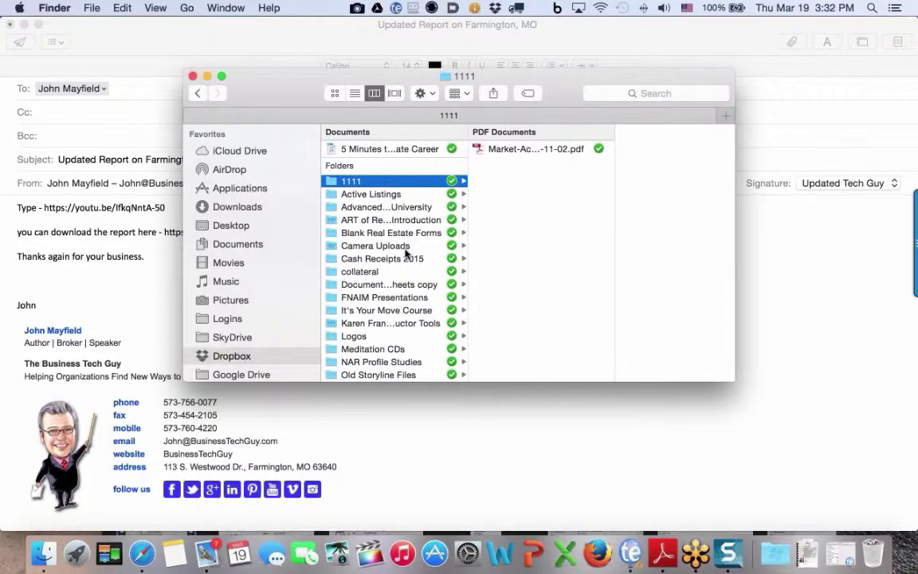
click(191, 75)
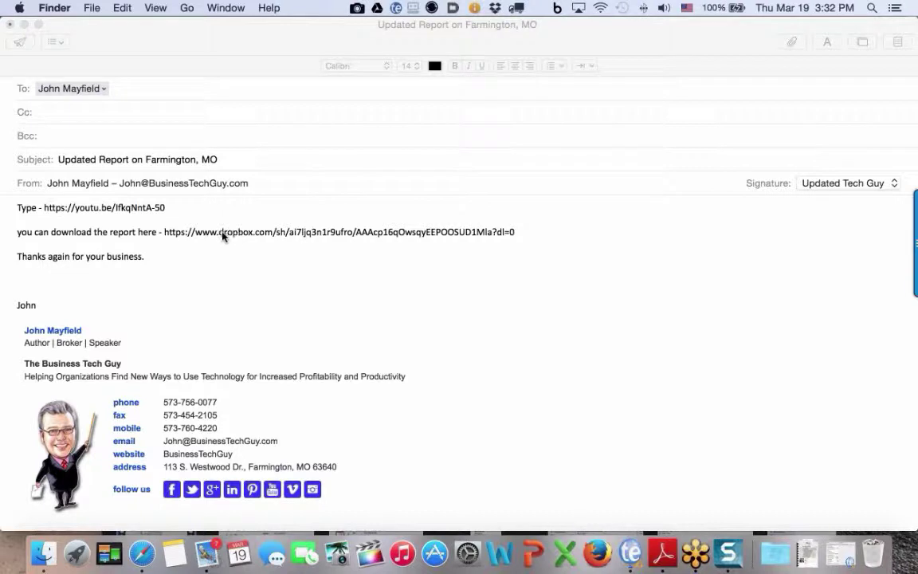
Paste the Dropbox link on the empty line below the thank-you line, adding a blank line after.
click(164, 263)
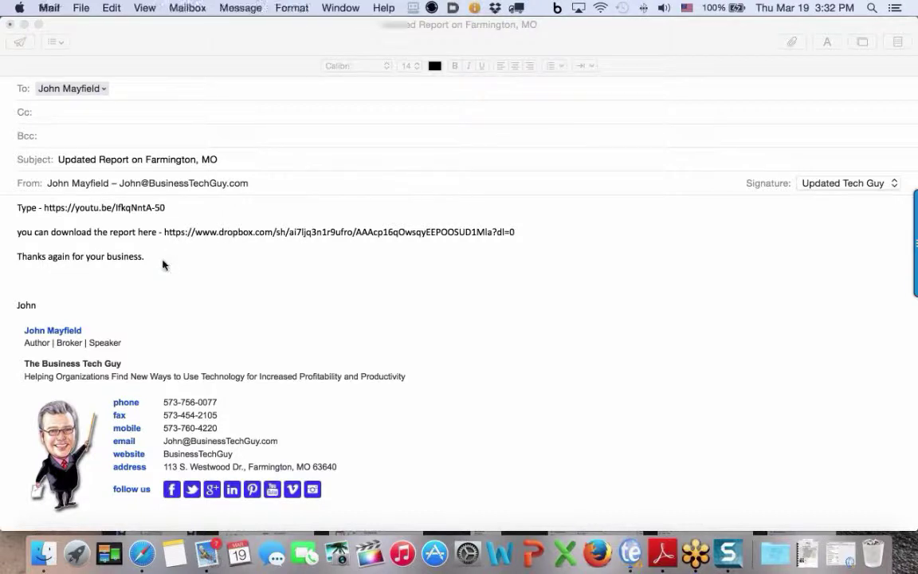
click(23, 278)
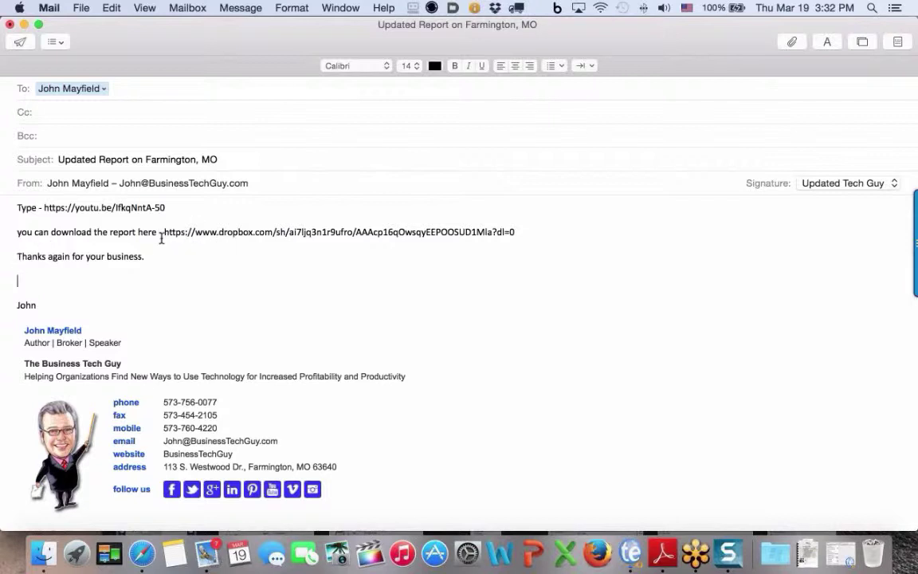
right_click(32, 283)
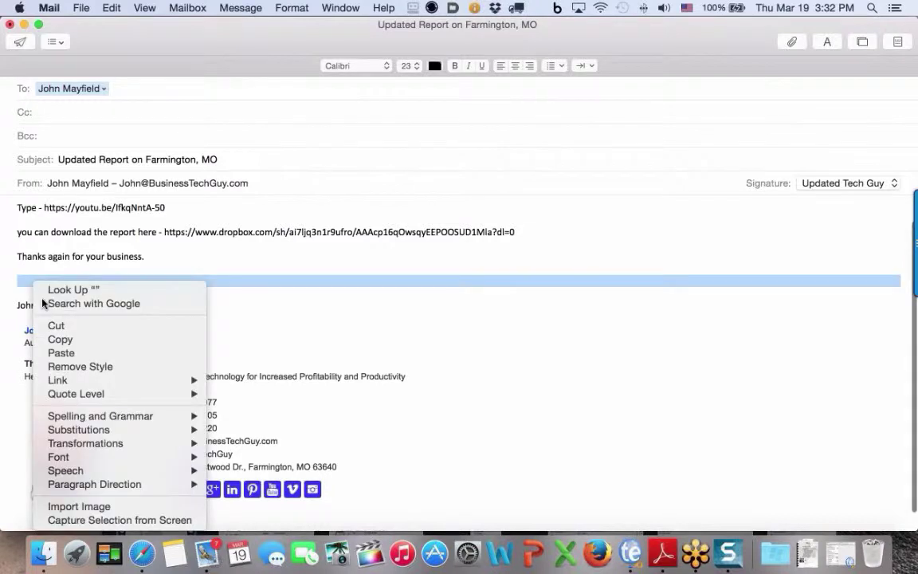
click(54, 356)
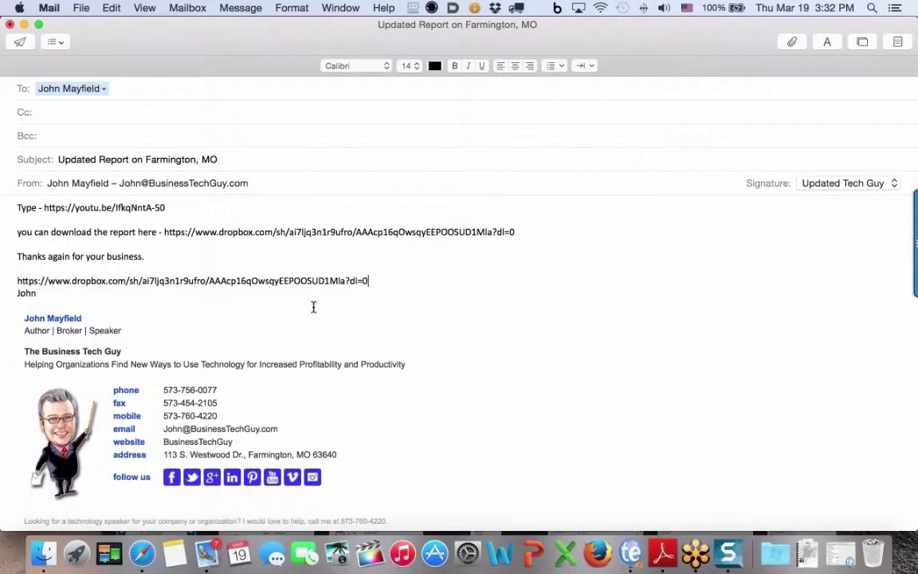
key(Return)
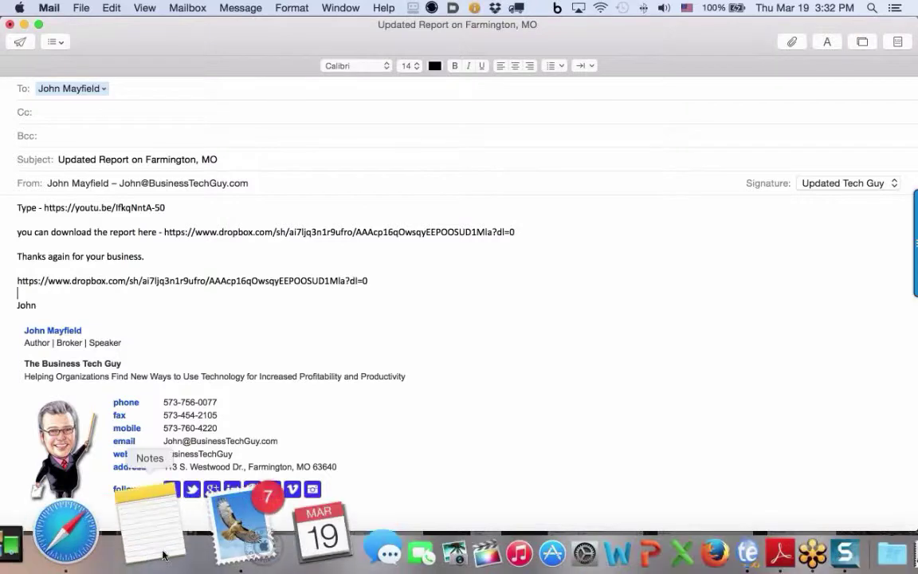
click(150, 545)
Go to your YouTube channel and open the newly uploaded Farmington report video.
scroll(302, 367, down, 3)
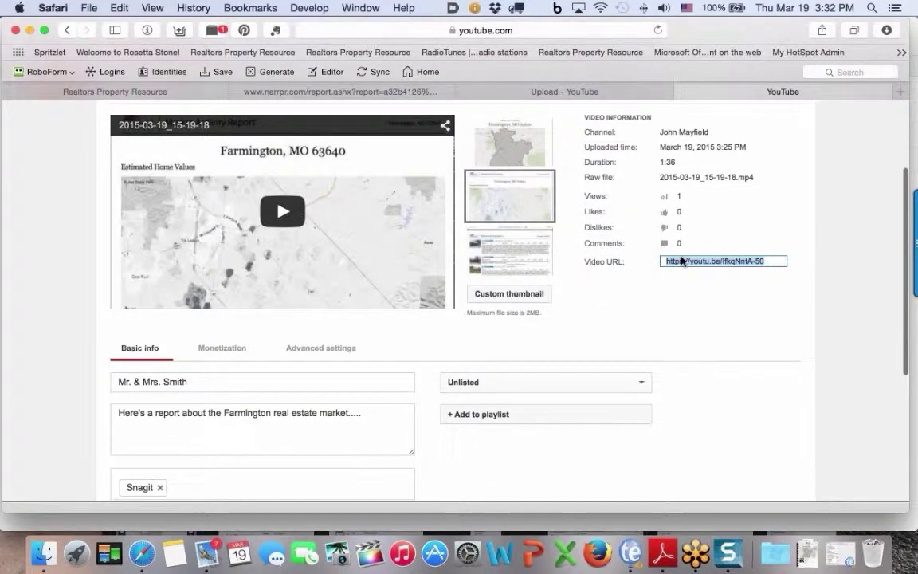
scroll(437, 303, up, 3)
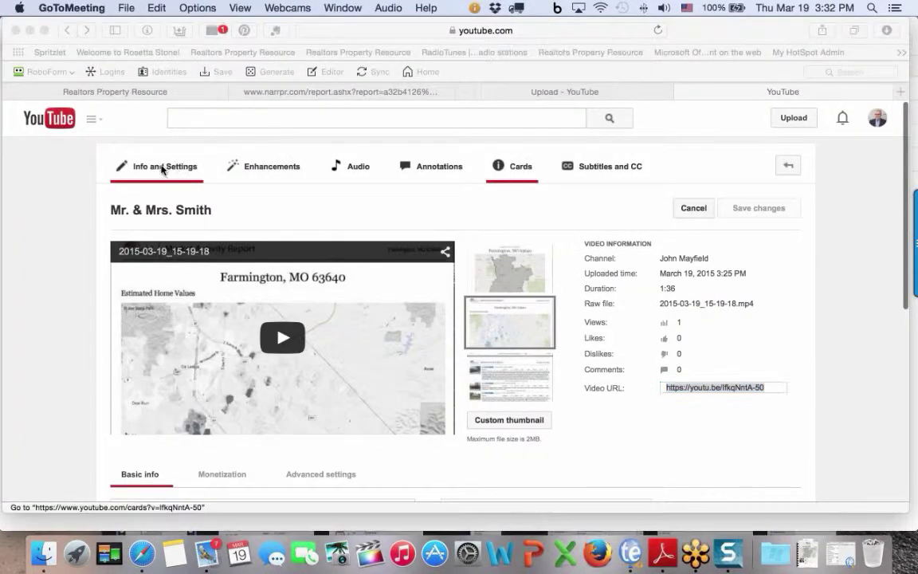
click(91, 121)
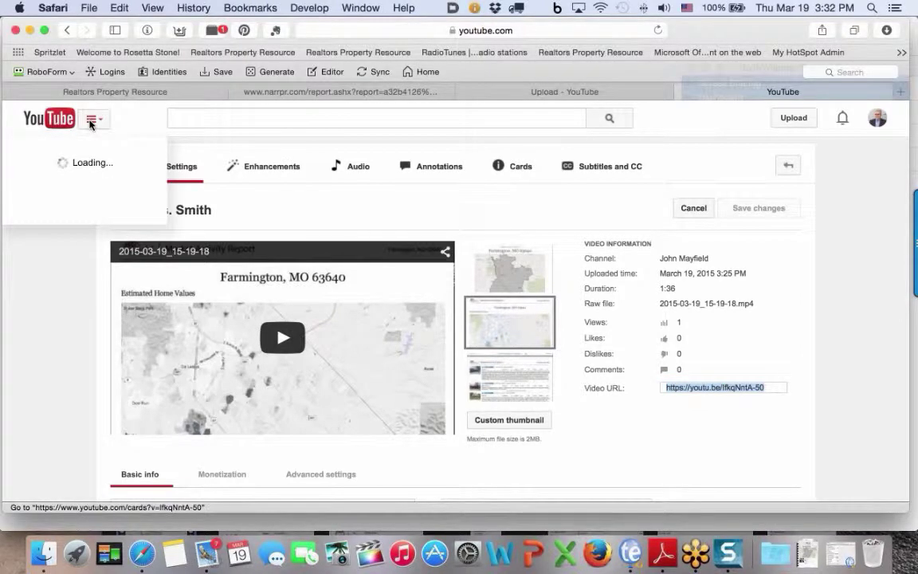
click(76, 180)
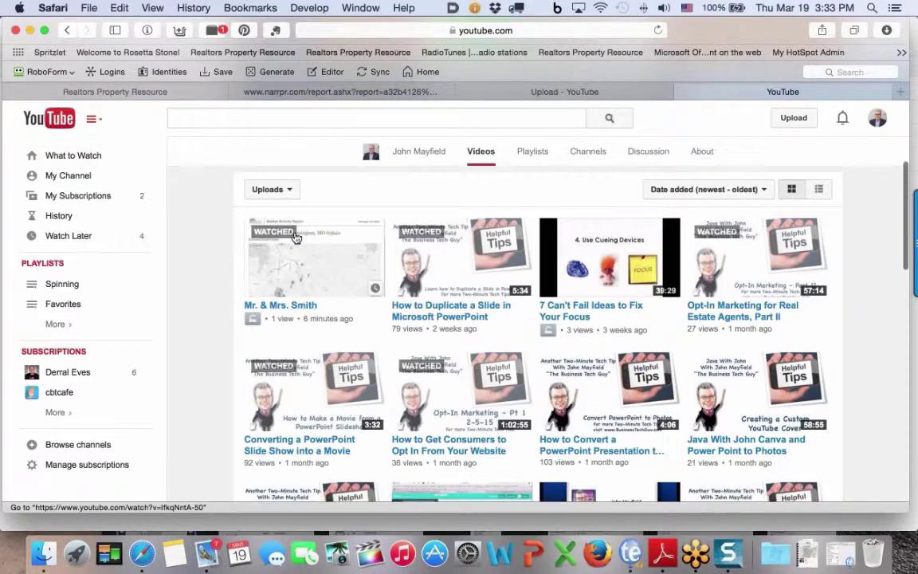
click(294, 239)
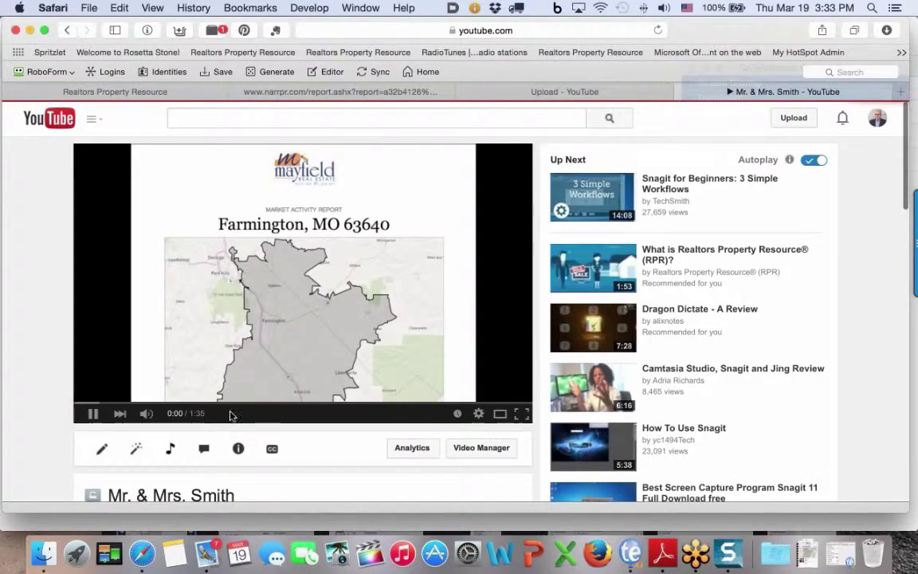
Show the video's short youtu.be share link and drag it onto Mail.
scroll(231, 415, down, 5)
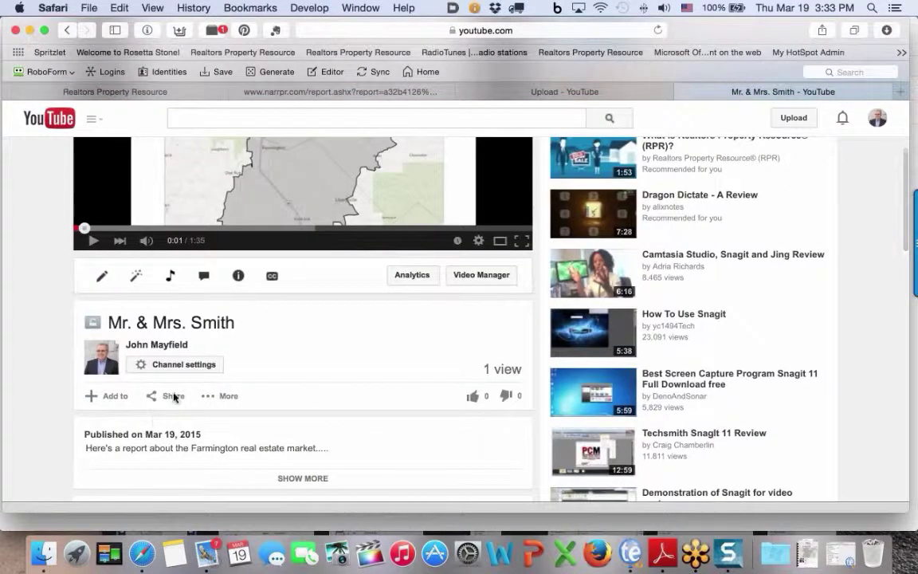
click(172, 396)
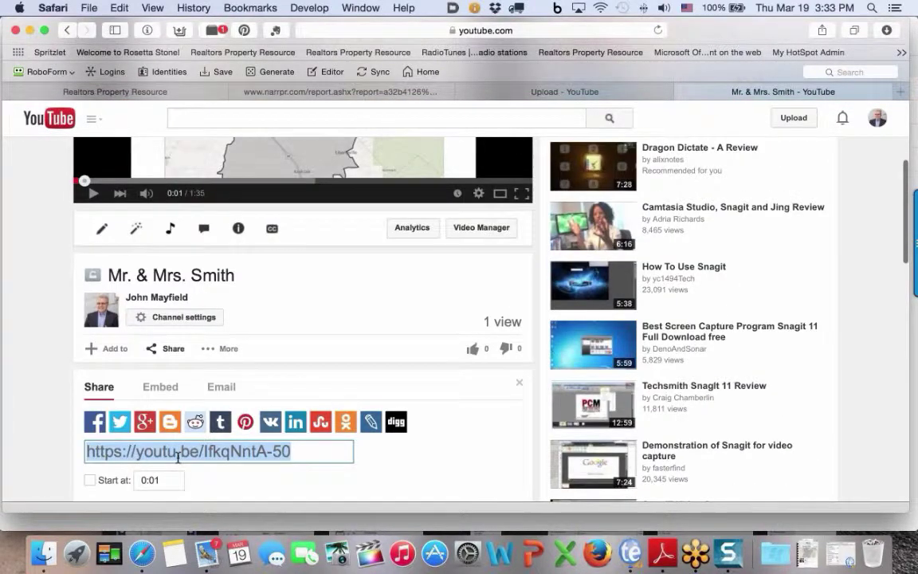
right_click(180, 456)
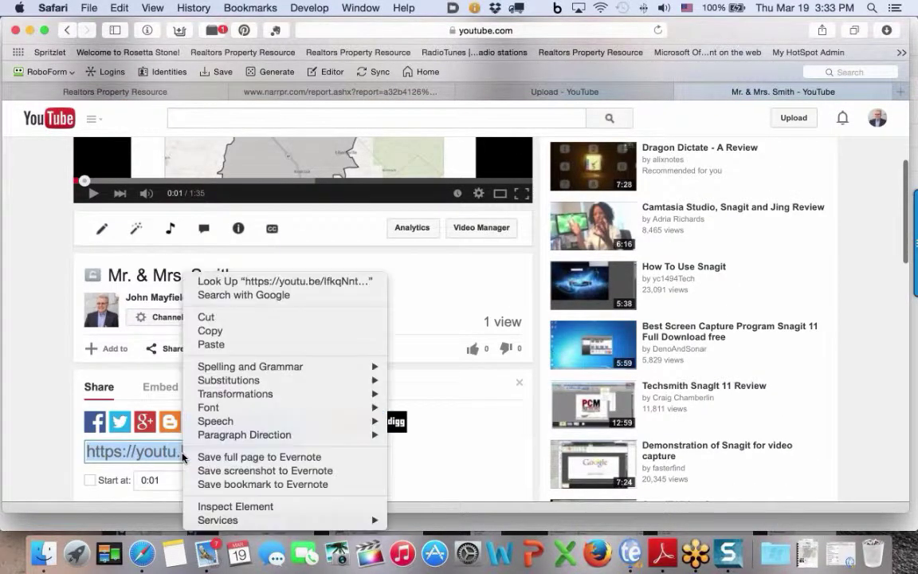
click(48, 398)
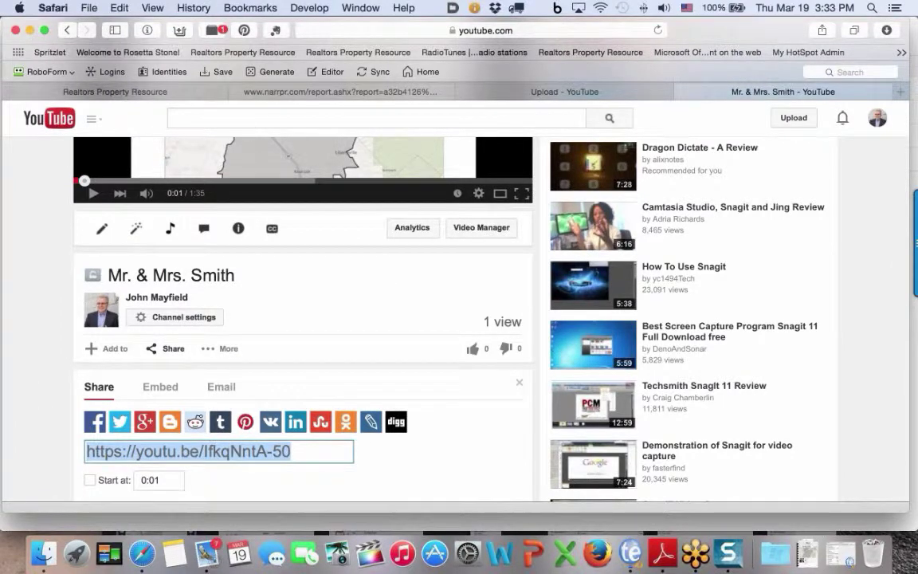
mouse_move(297, 451)
mouse_down()
mouse_move(202, 479)
mouse_move(209, 546)
mouse_up()
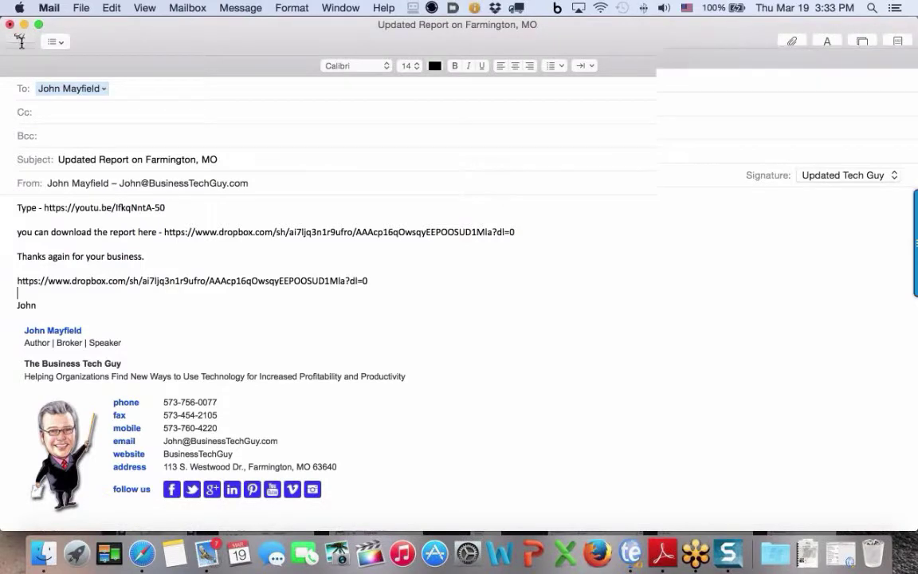
Send the report, fetch new mail and open 'Updated Report on Farmington, MO' in its own window.
click(20, 42)
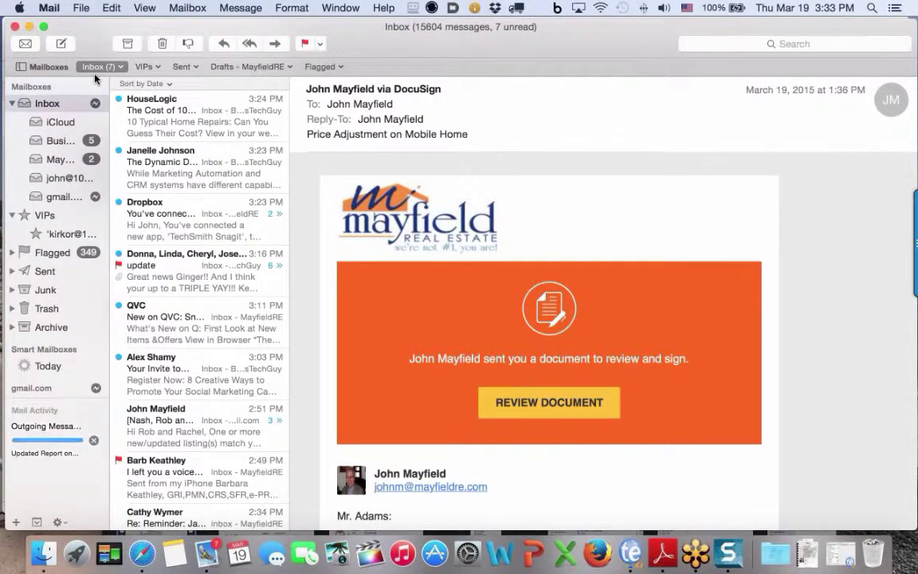
click(23, 46)
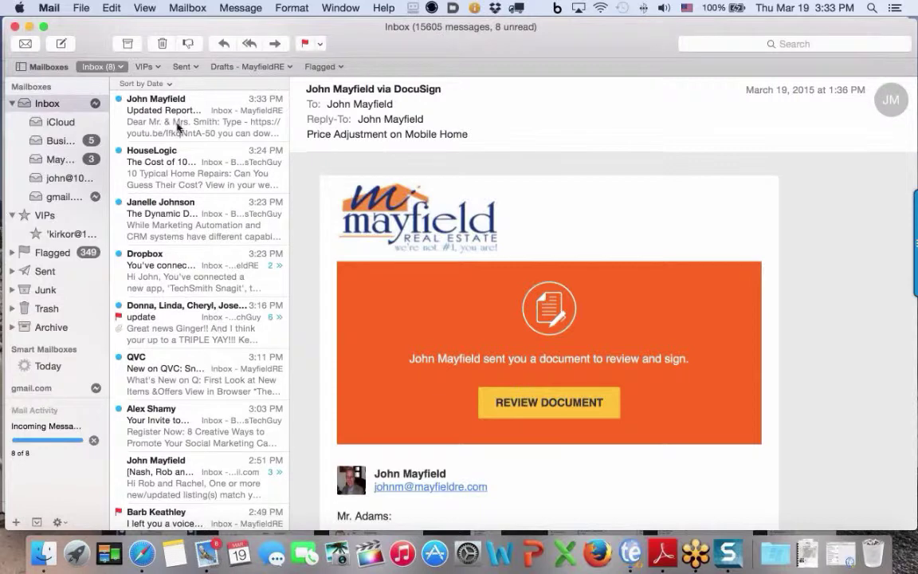
click(177, 125)
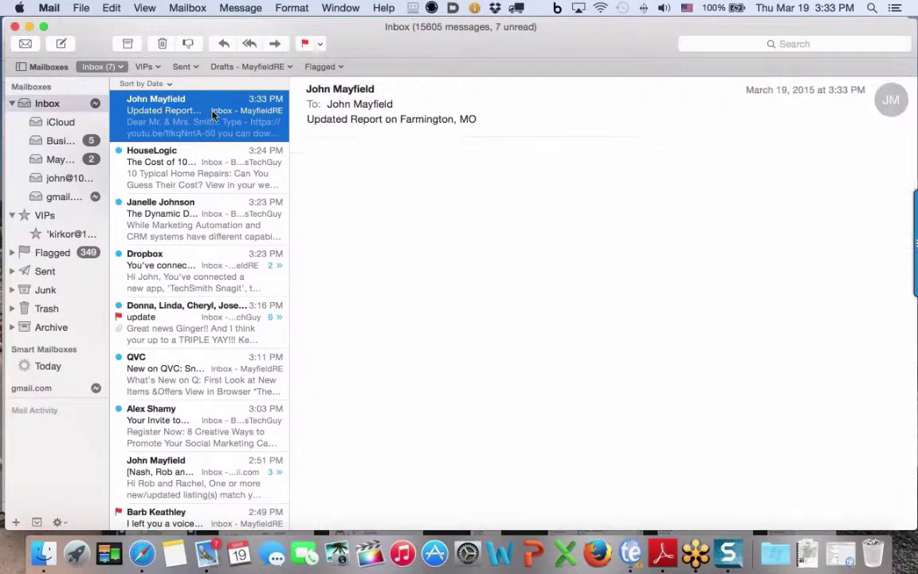
double_click(205, 117)
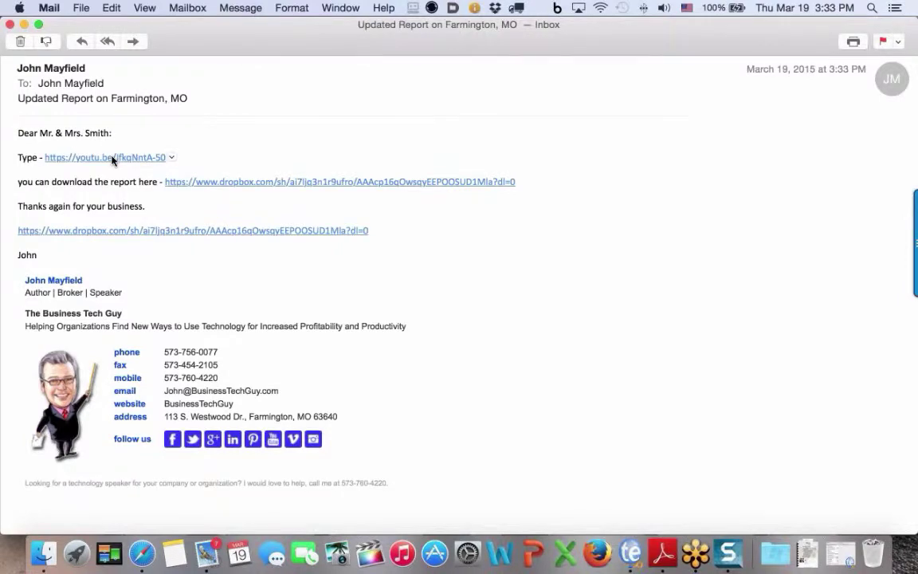
Test the email's youtu.be link, pausing the video, then test its Dropbox 1111 link.
click(112, 159)
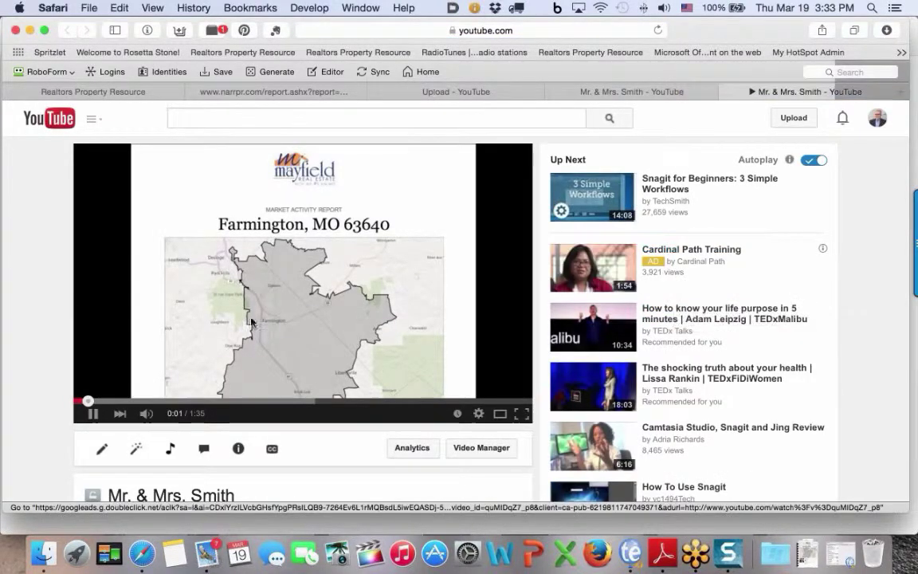
click(92, 416)
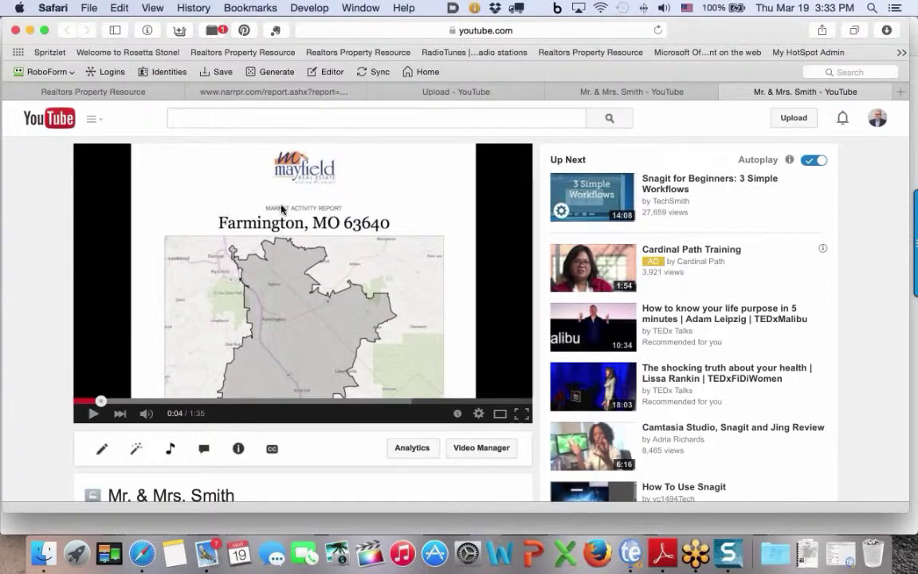
click(209, 553)
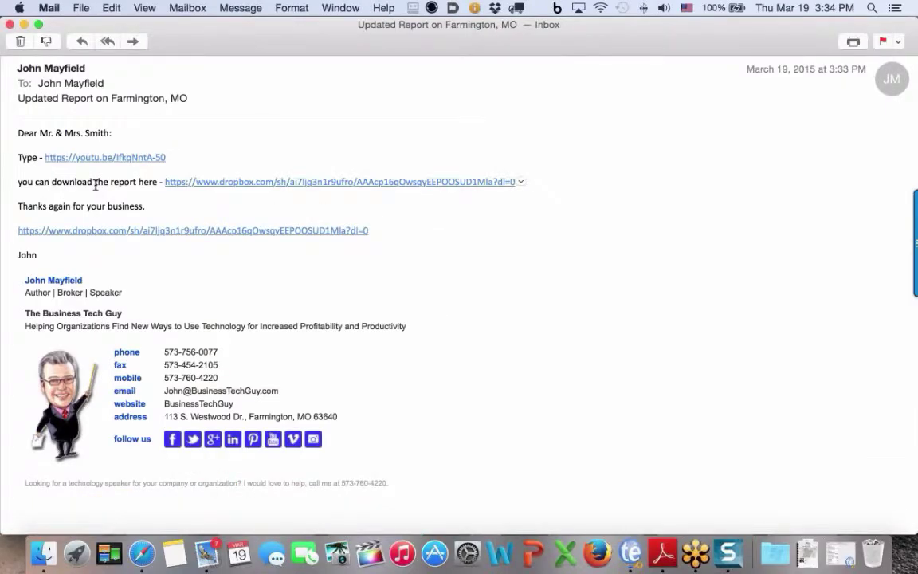
click(244, 183)
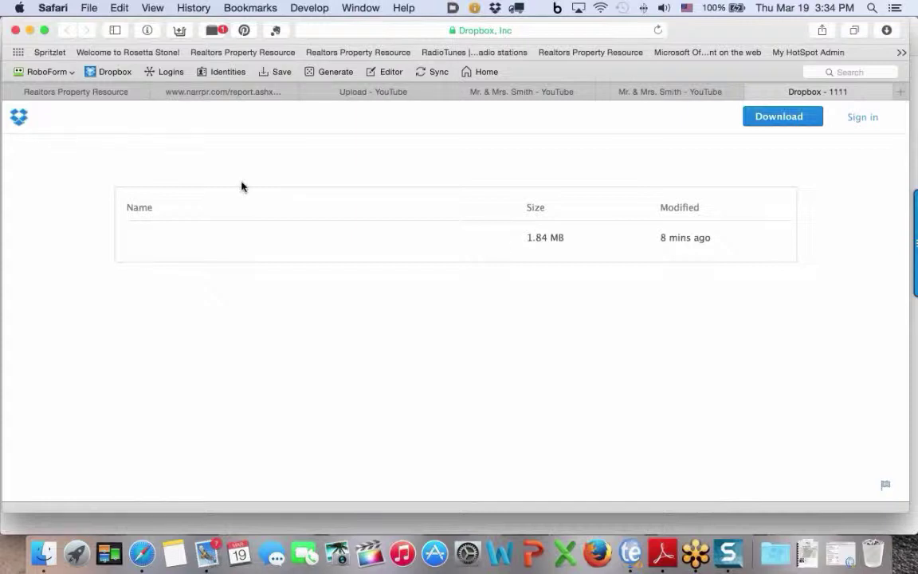
Download the shared 1111 folder's contents and open the Market-Activity-Report PDF.
click(773, 116)
click(821, 546)
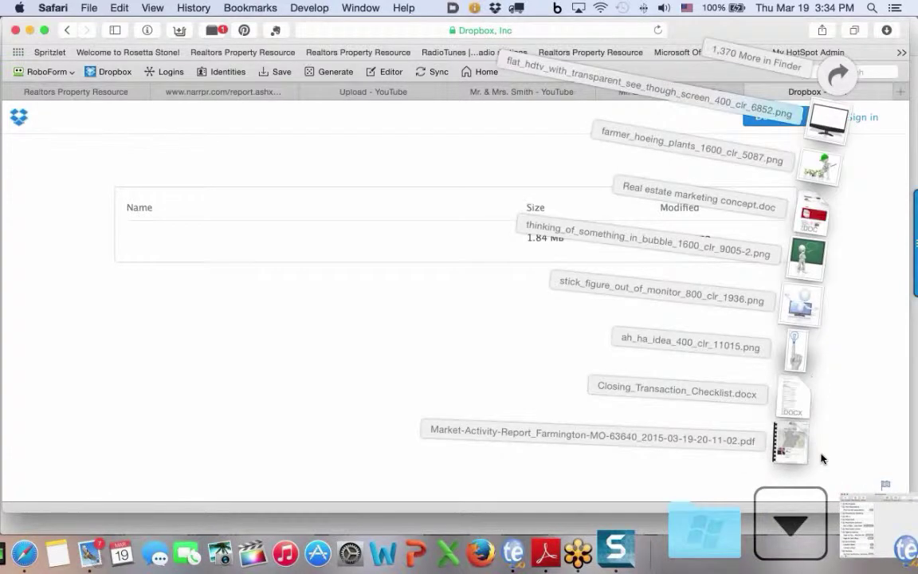
click(826, 454)
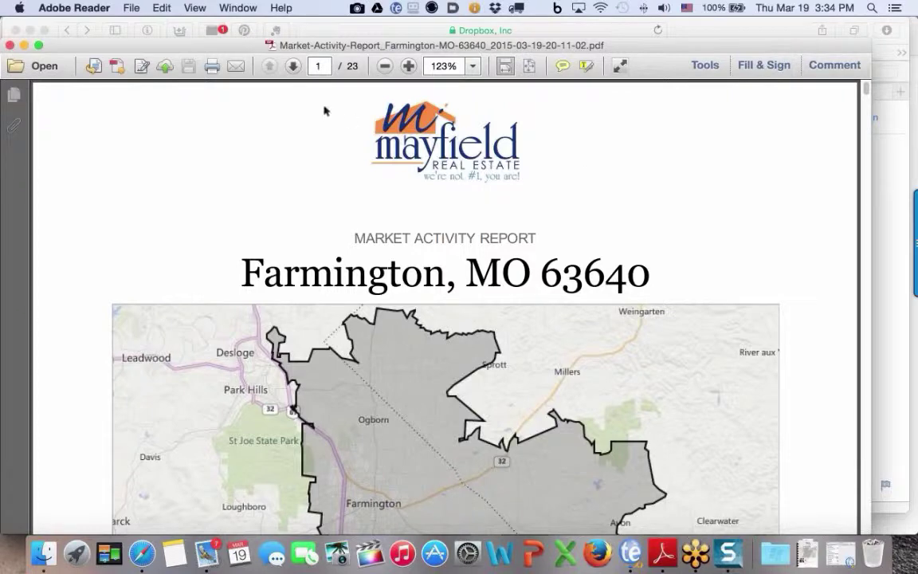
Close the PDF and the Dropbox tab, then minimize Safari.
click(9, 46)
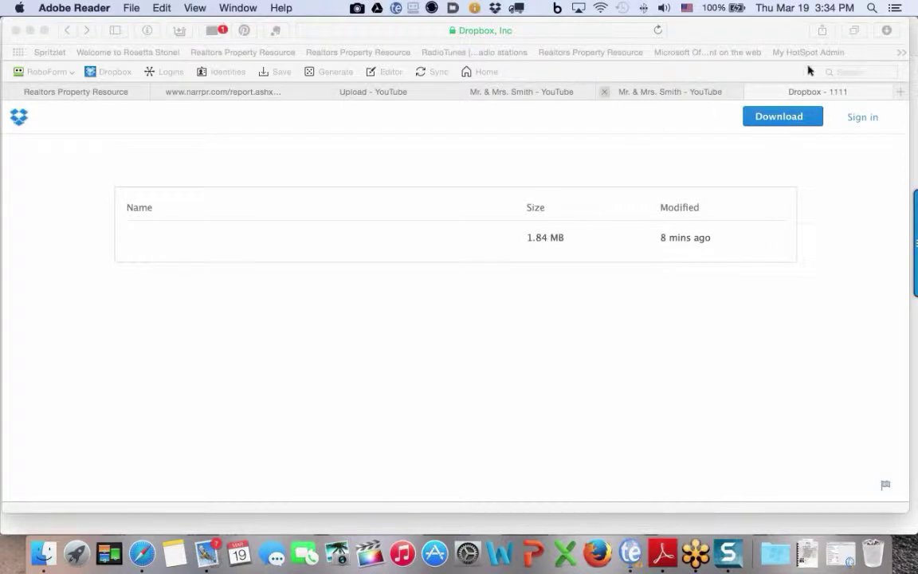
click(752, 93)
click(752, 93)
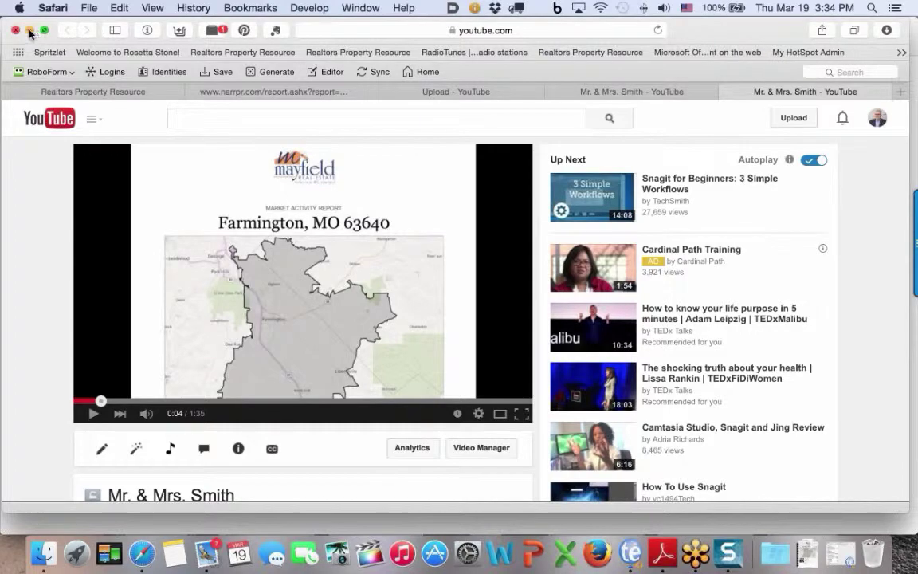
click(30, 31)
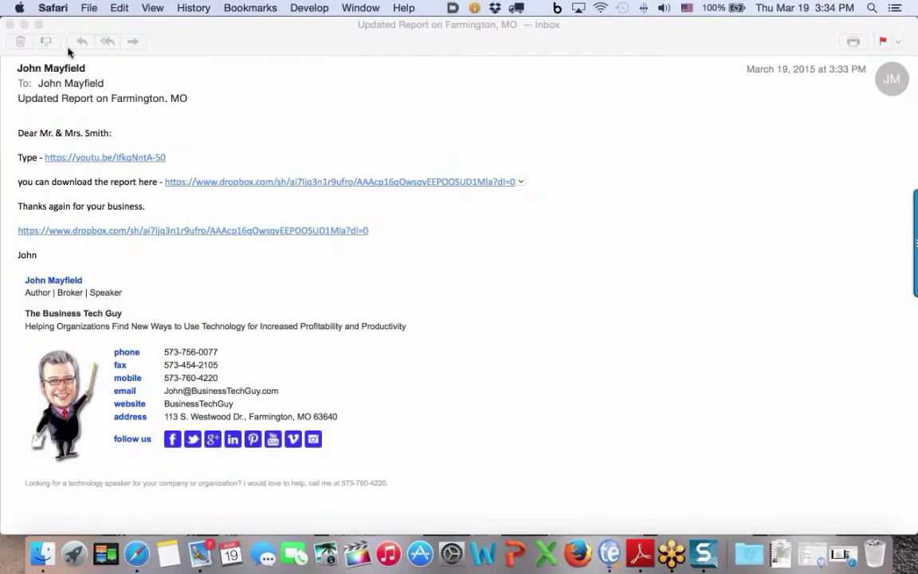
Close the received report email window and minimize the main Mail window.
click(10, 25)
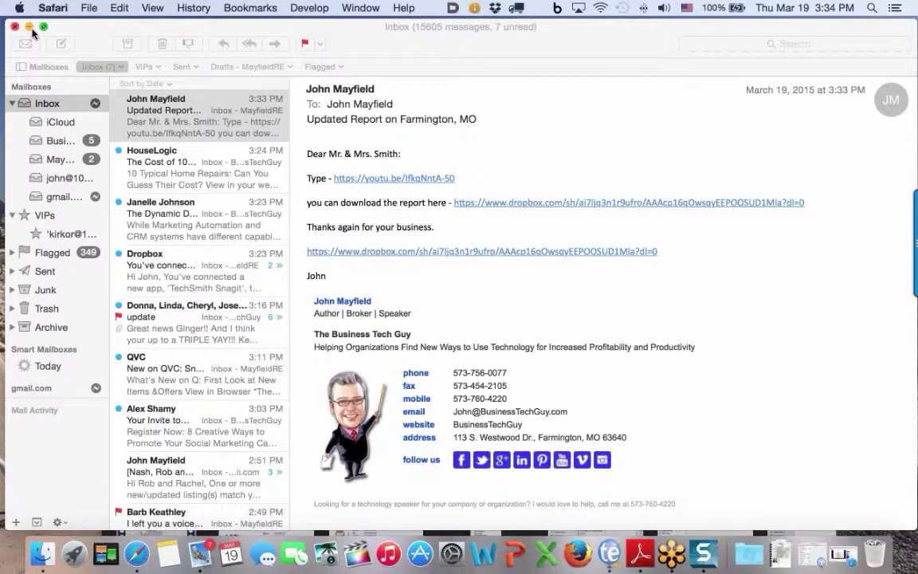
click(25, 24)
mouse_move(275, 213)
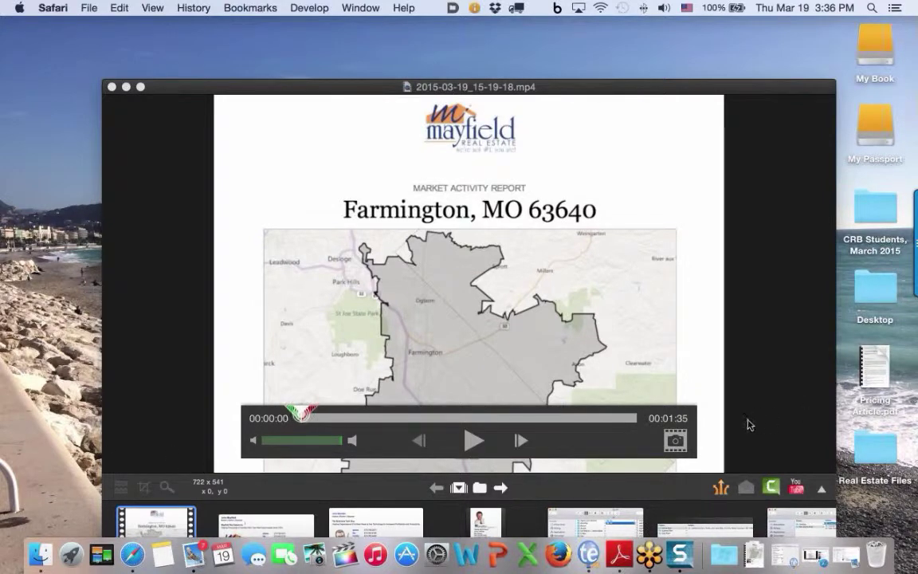
Close the report video, capture a beach-desktop region as an image, then quit Snagit.
click(112, 90)
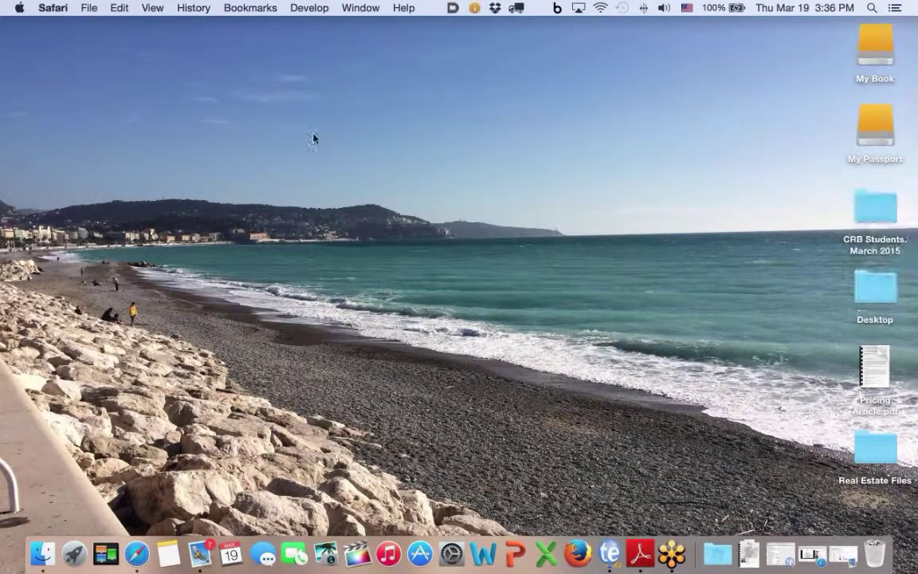
key(ctrl+shift+c)
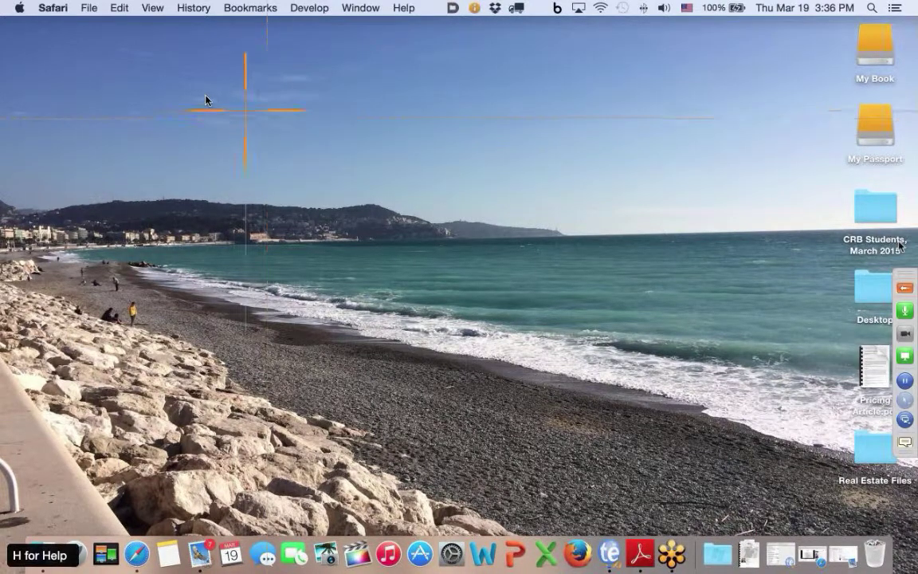
drag(206, 96, 772, 471)
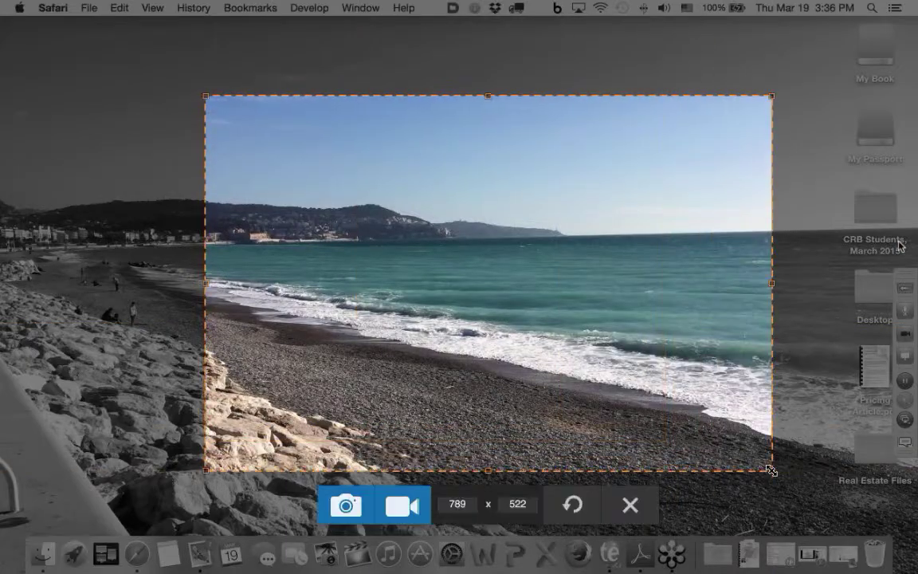
click(345, 507)
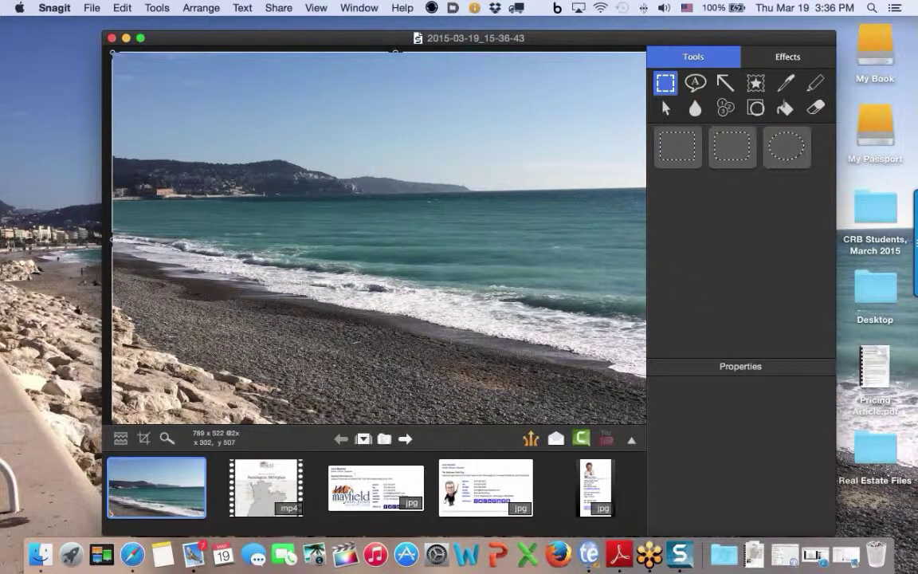
click(113, 38)
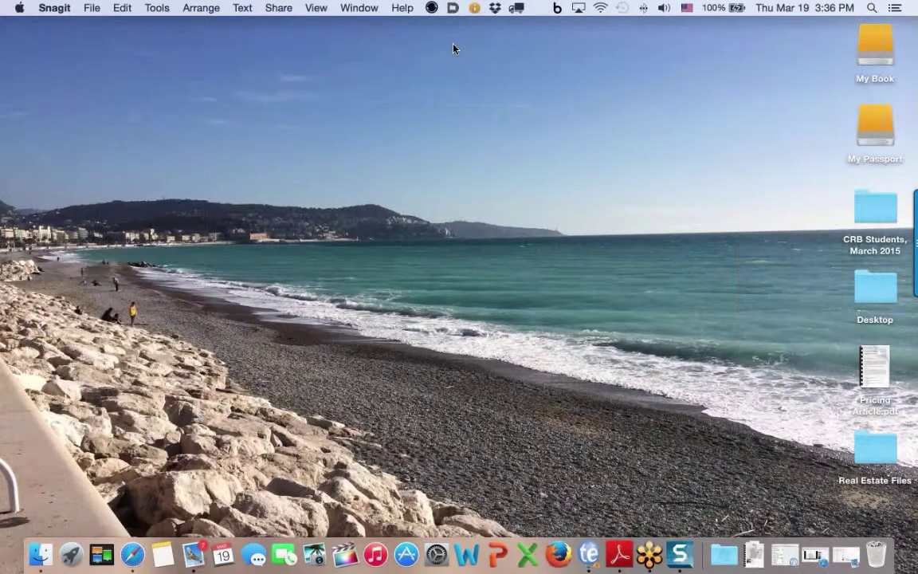
key(super+q)
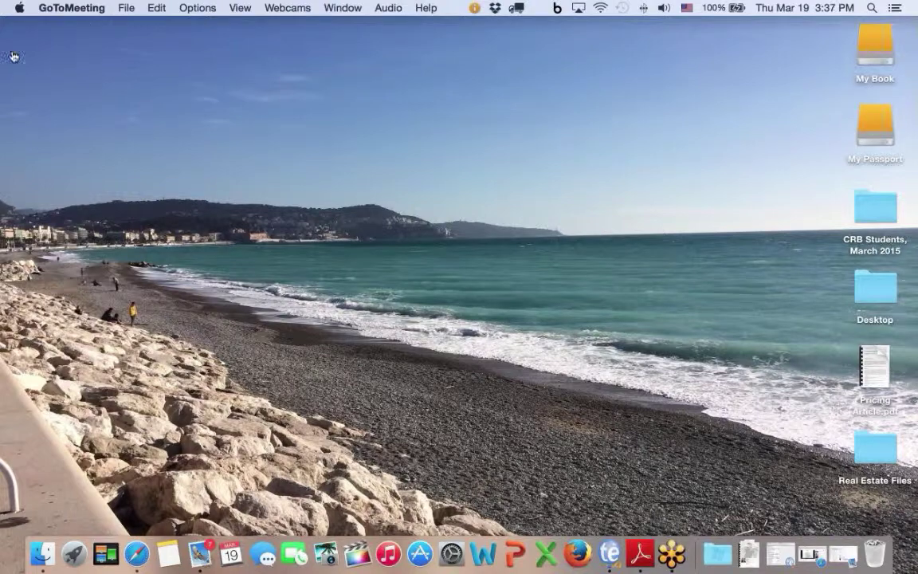
Capture a 994 × 613 region of the beach desktop as an image, opening it in the editor.
key(ctrl+shift+c)
drag(12, 50, 726, 491)
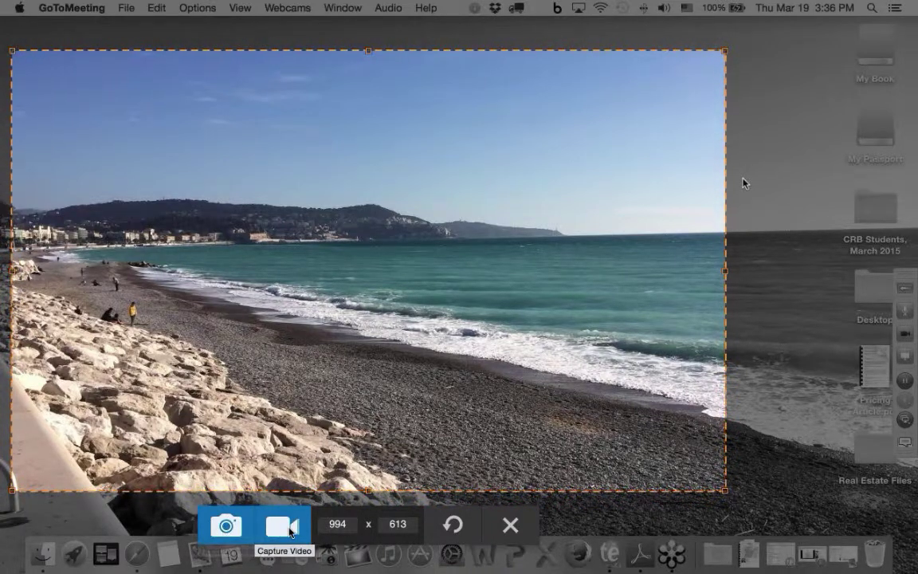
click(237, 526)
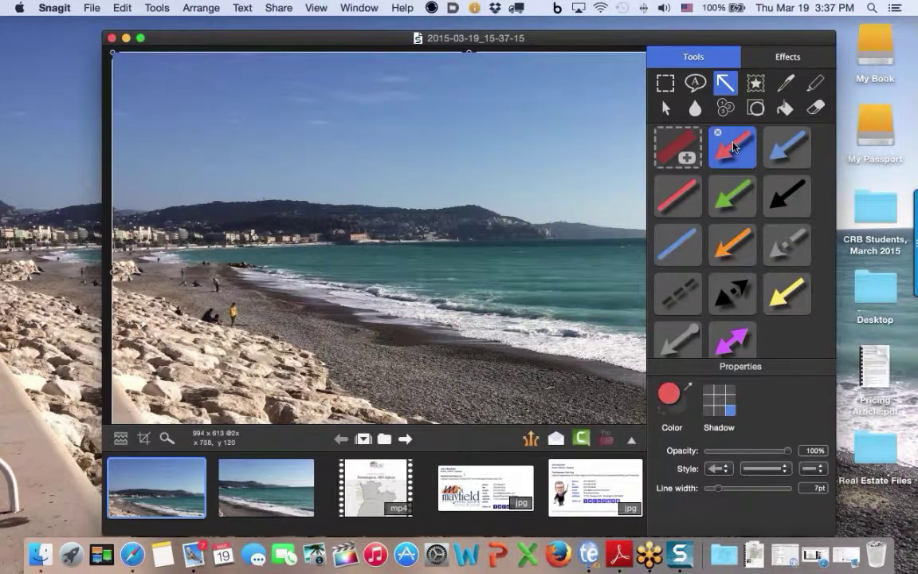
Draw a red arrow on the beach capture and reposition it to point at the sea.
mouse_move(297, 199)
mouse_down()
mouse_move(314, 266)
mouse_move(273, 322)
mouse_move(240, 303)
mouse_up()
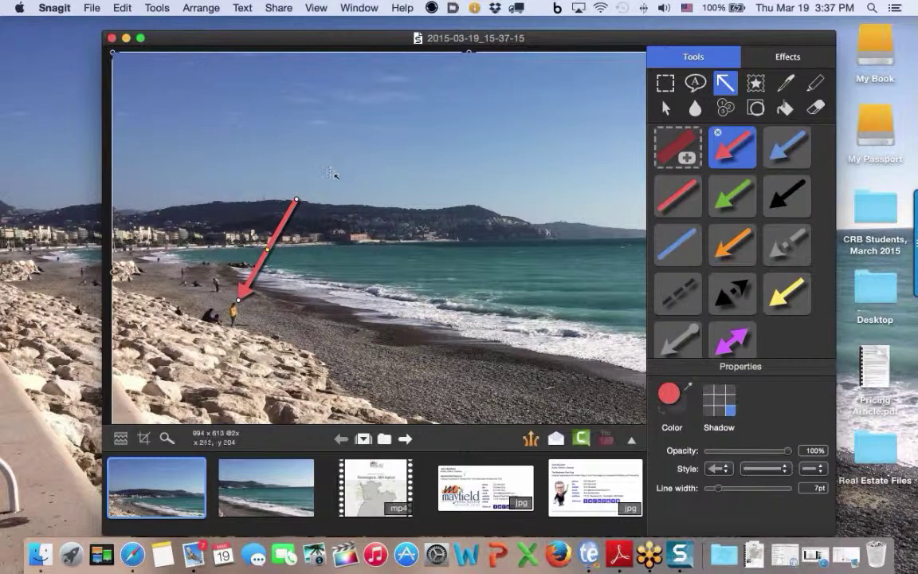
drag(282, 233, 281, 229)
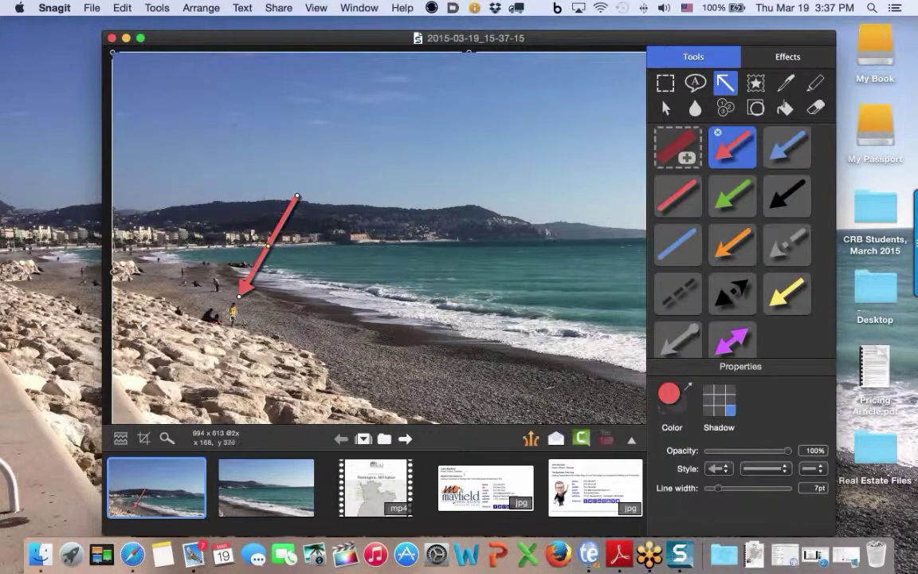
drag(273, 234, 420, 198)
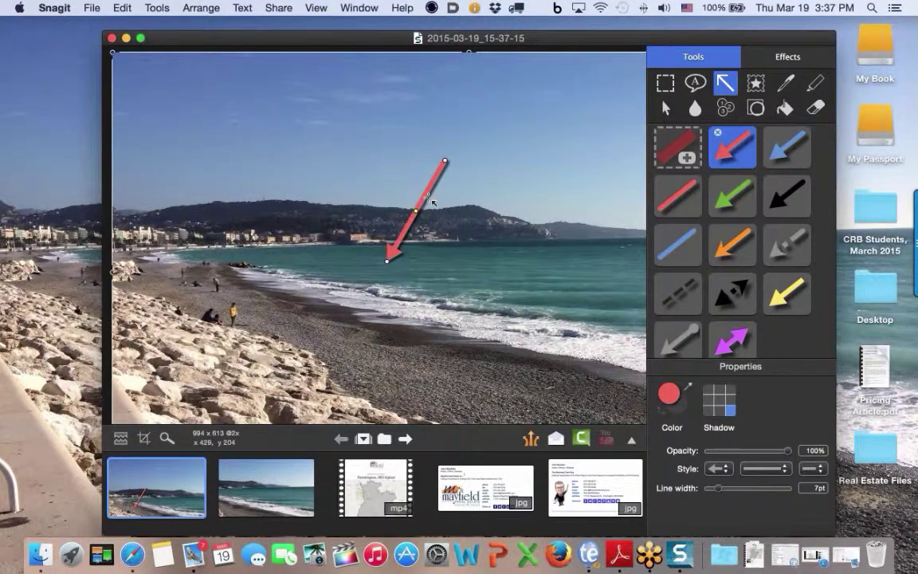
Stamp a red ellipse over the shoreline, then close the annotated capture.
click(756, 82)
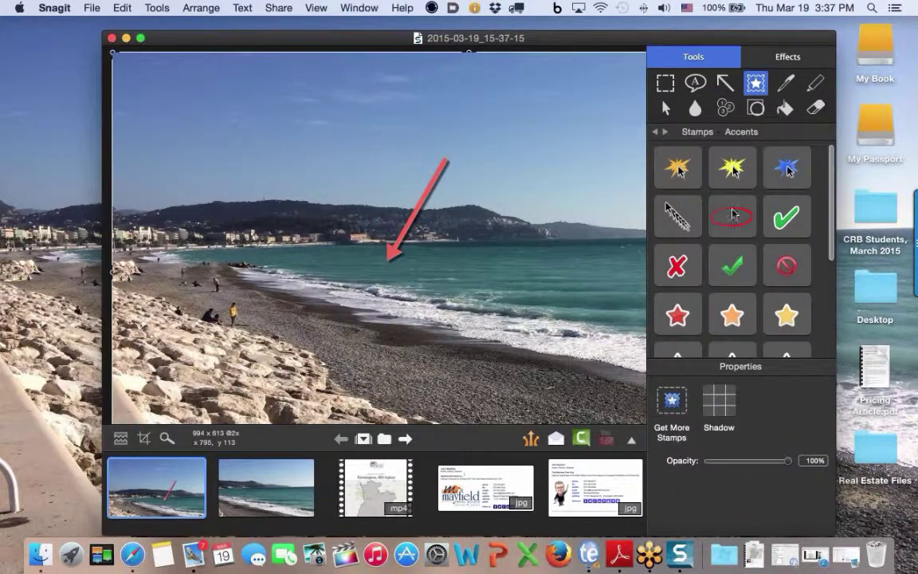
drag(741, 226, 411, 366)
drag(375, 325, 335, 340)
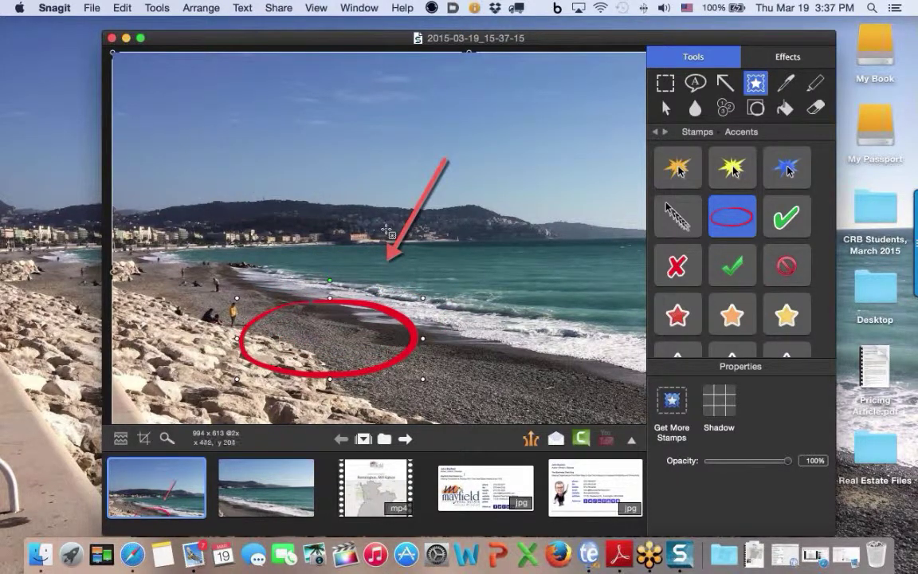
click(111, 38)
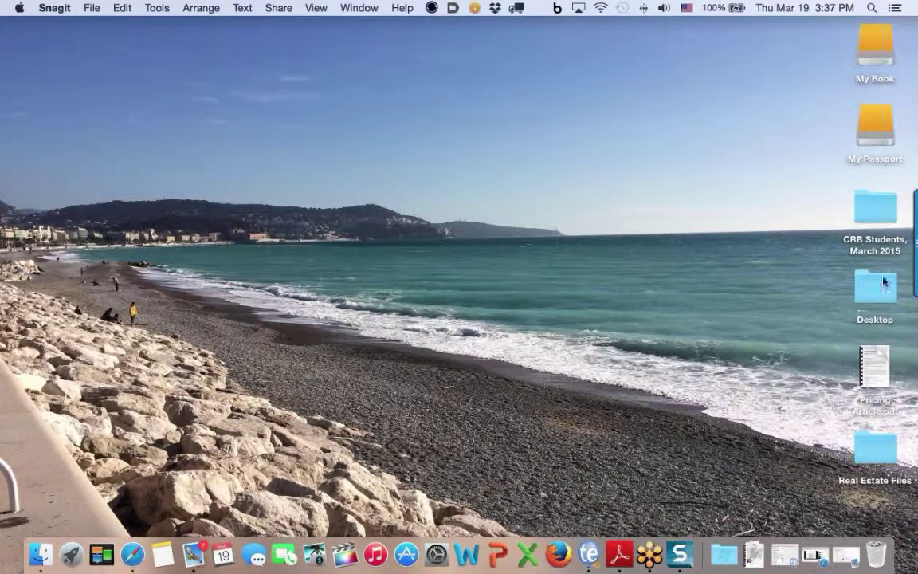
click(915, 243)
click(896, 244)
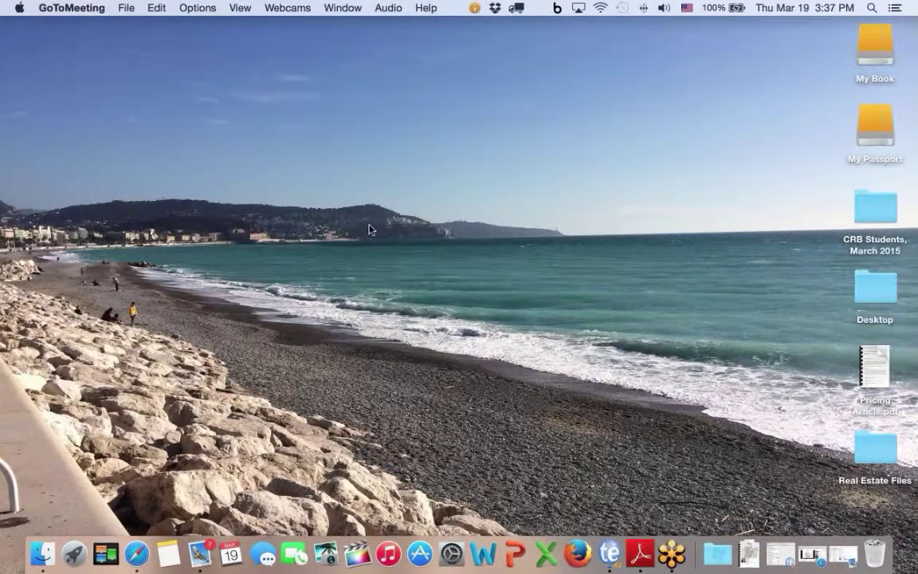
drag(227, 127, 726, 462)
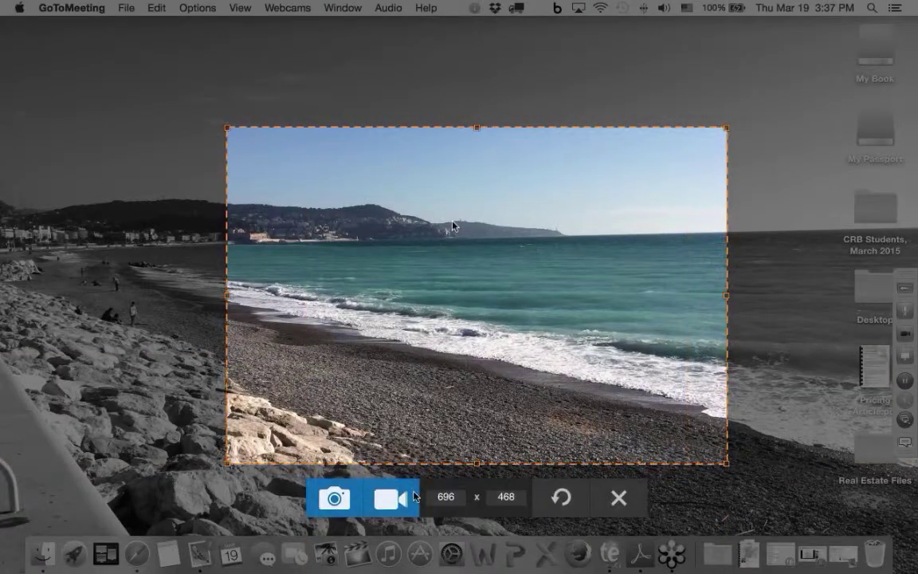
click(394, 499)
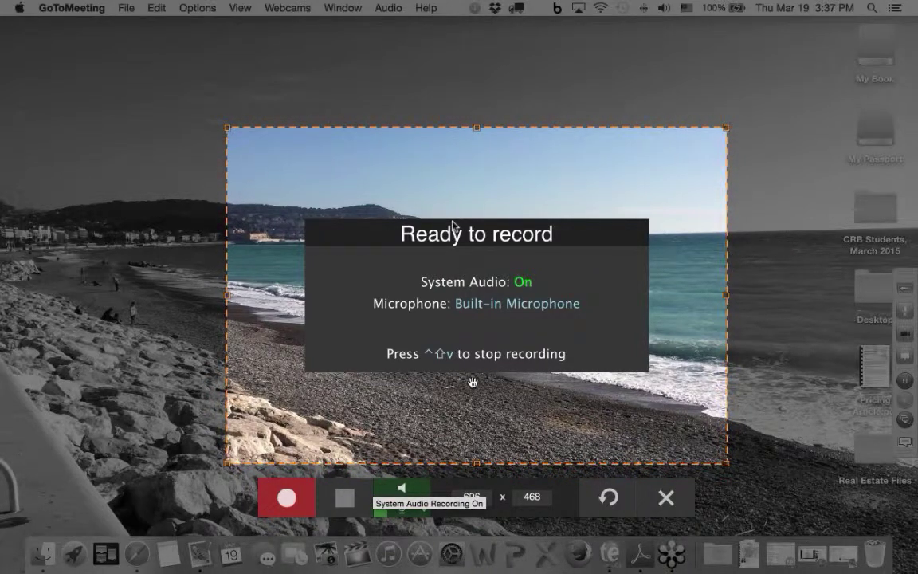
click(667, 499)
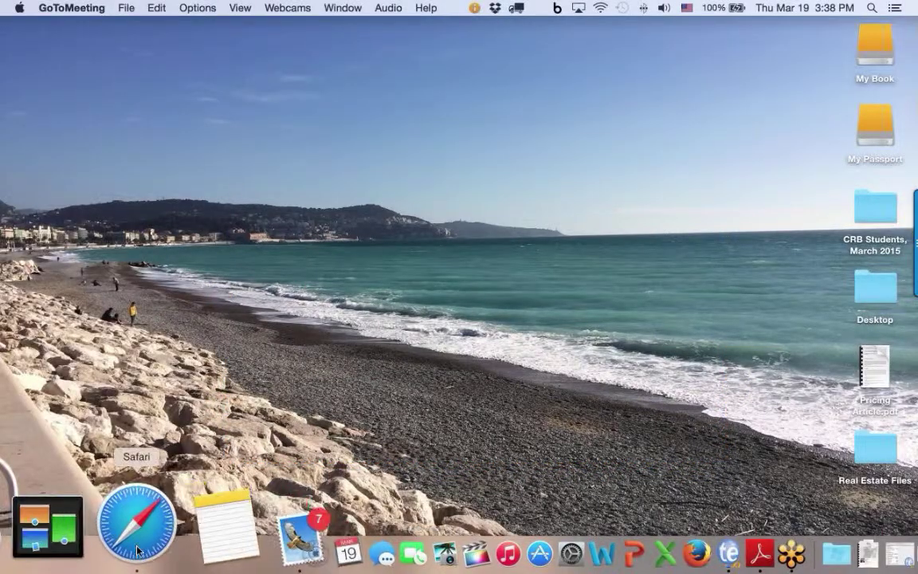
Search the web for 'eyejott' and open the Eyejot home page.
click(89, 527)
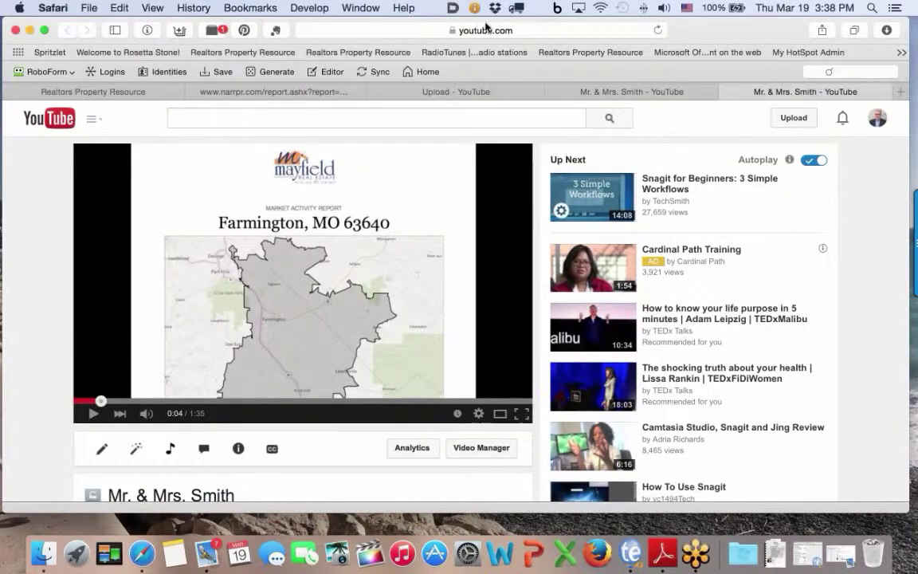
click(488, 29)
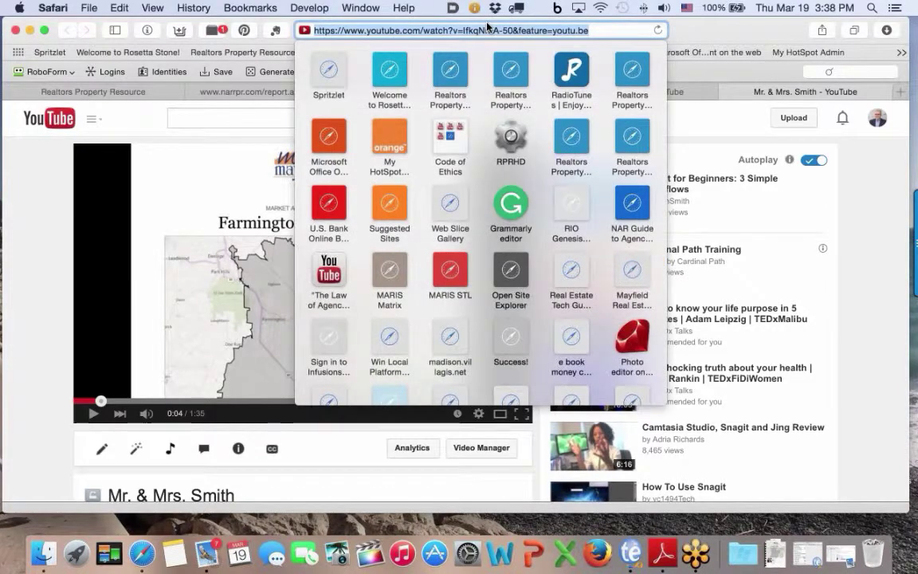
text(eyejott)
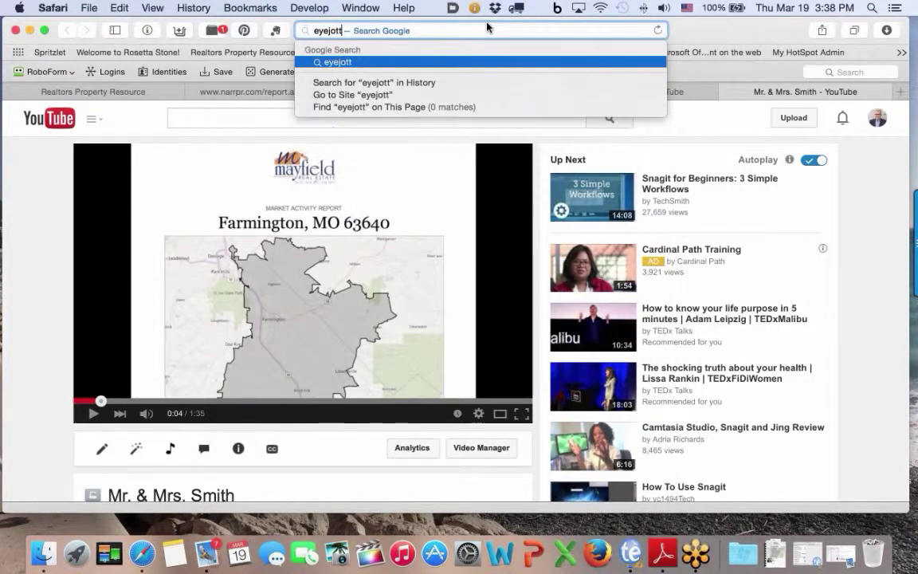
key(Return)
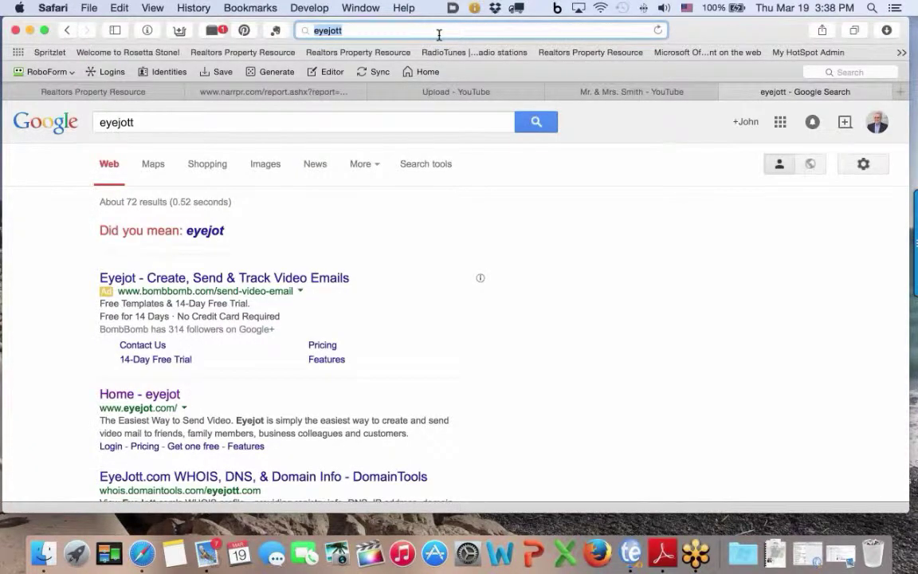
click(154, 396)
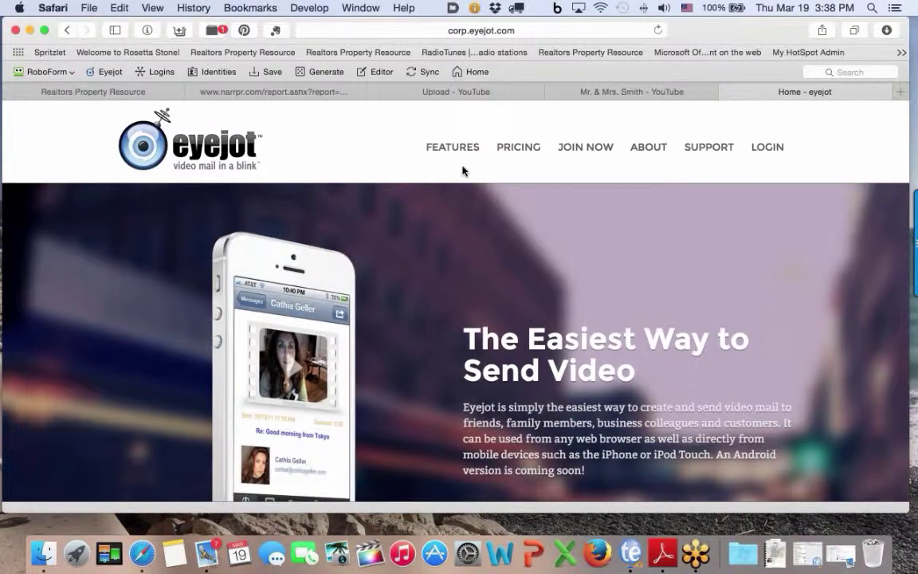
Go to the Eyejot login page from the top navigation.
scroll(374, 290, down, 2)
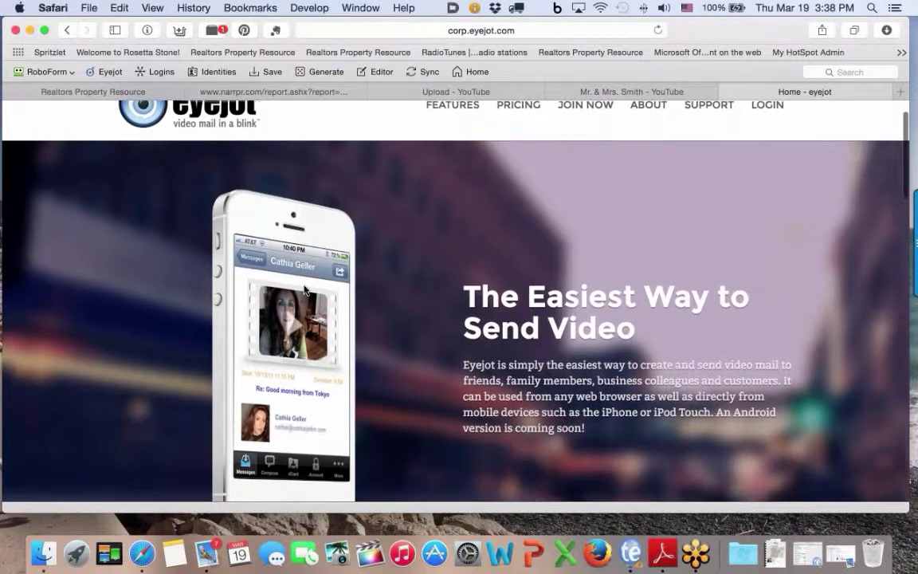
scroll(292, 323, up, 3)
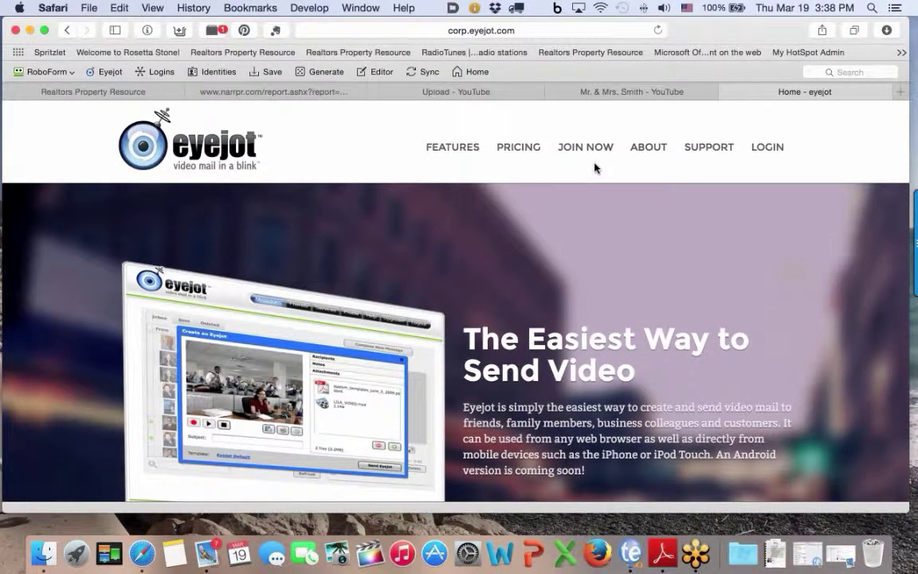
click(766, 148)
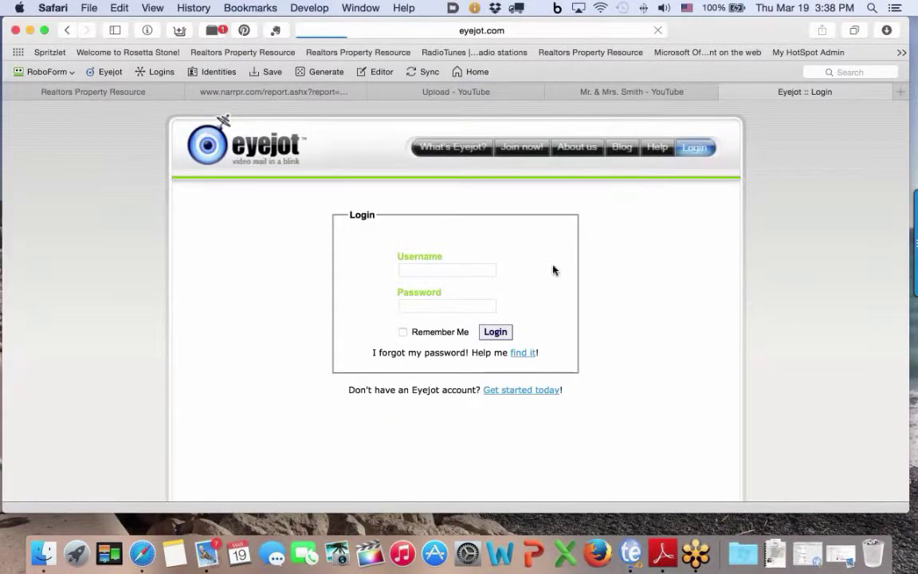
Sign in to Eyejot with the autofilled saved credentials, then restore the minimised Mail window.
click(448, 281)
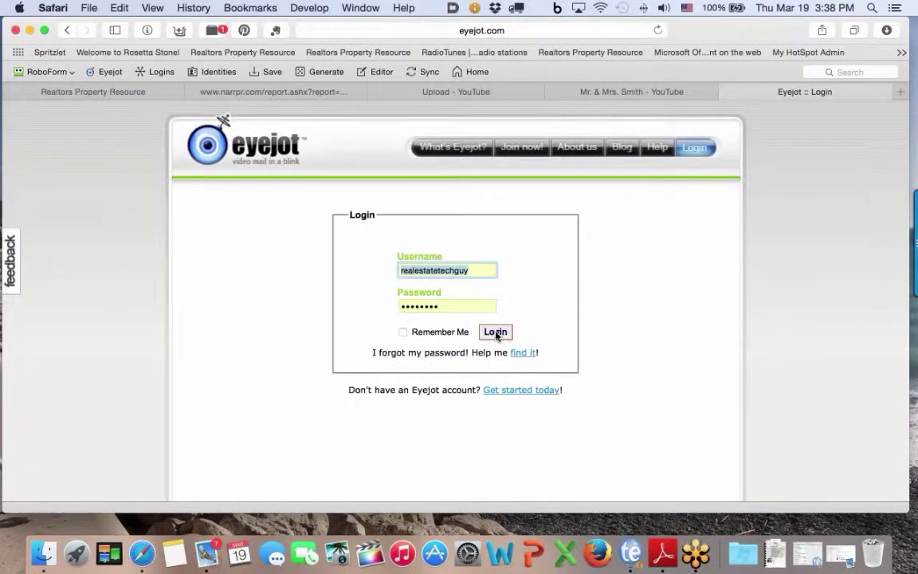
click(495, 332)
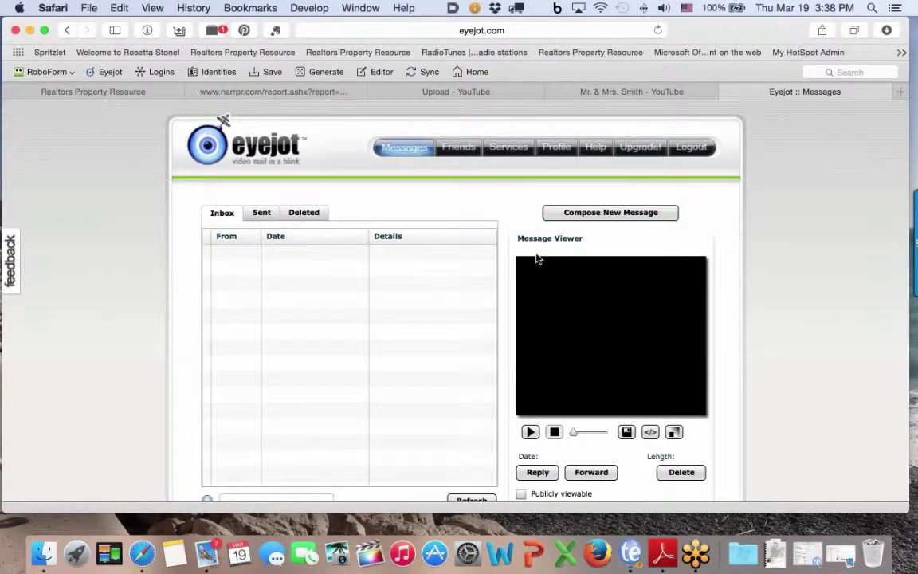
click(187, 546)
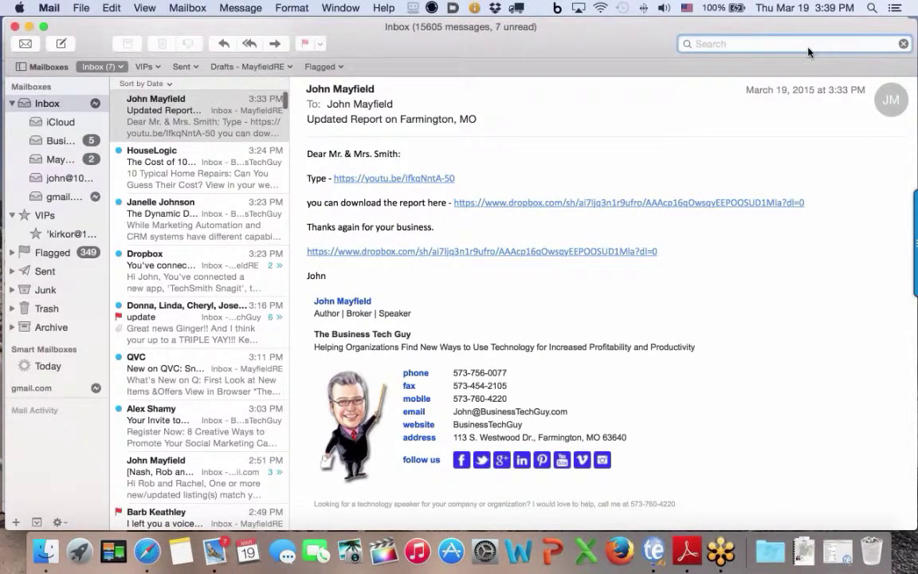
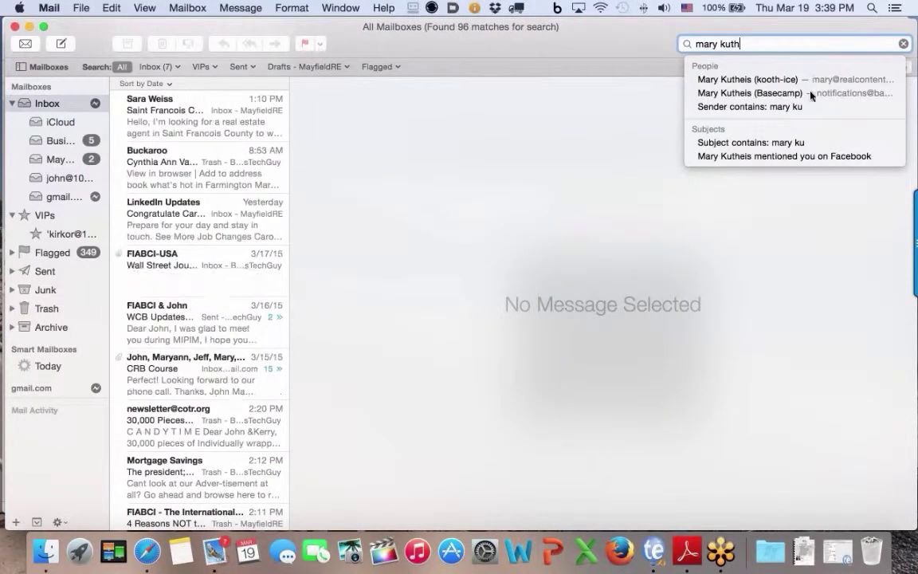
Search Mail for the contact's name and limit results to messages from that sender.
click(799, 81)
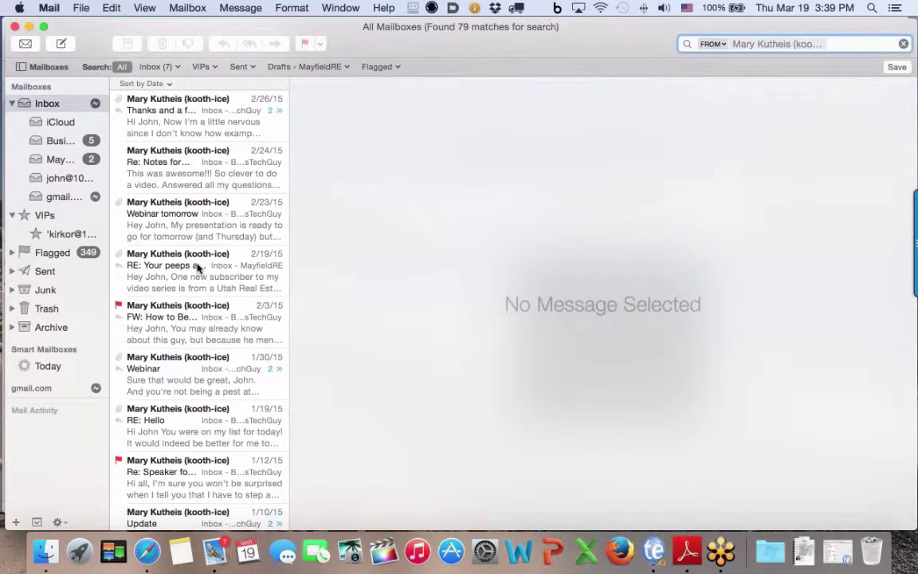
scroll(197, 267, down, 2)
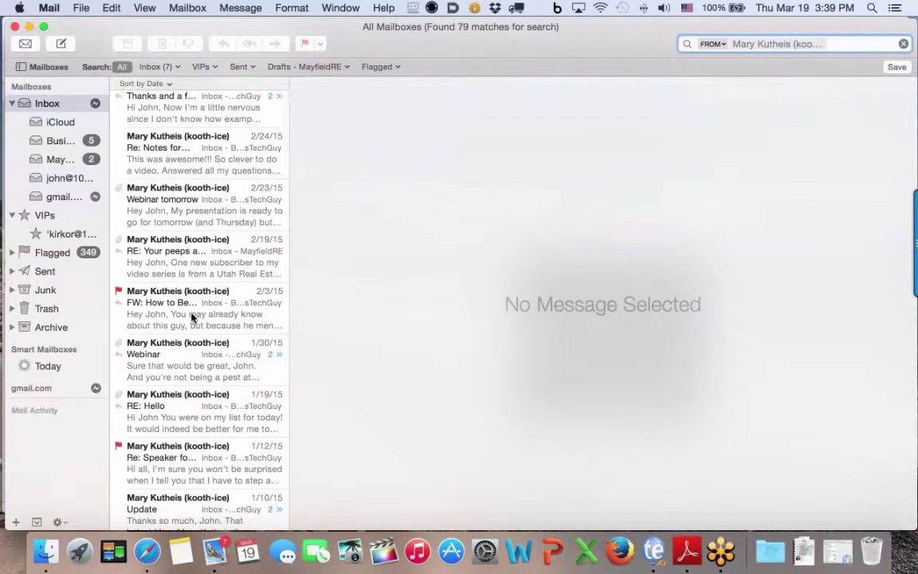
scroll(193, 314, down, 3)
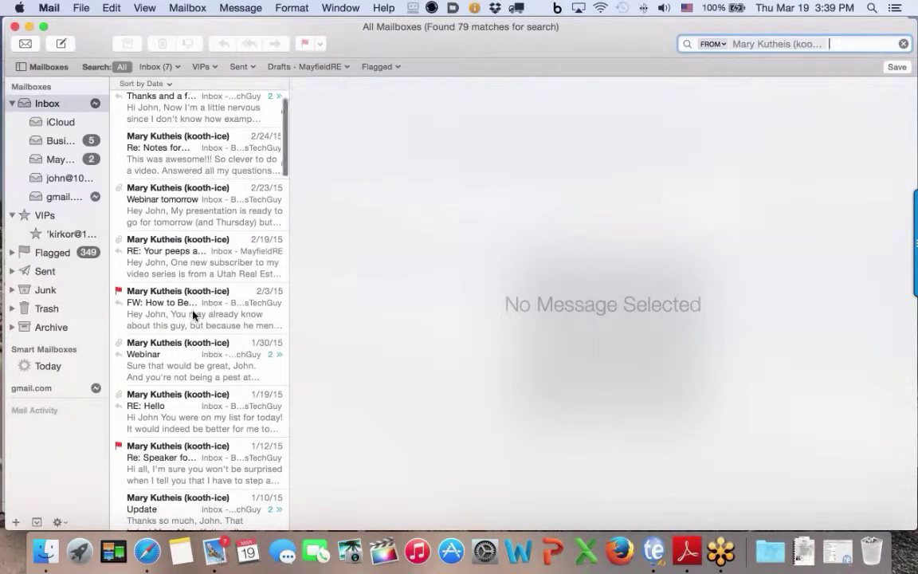
scroll(193, 315, down, 3)
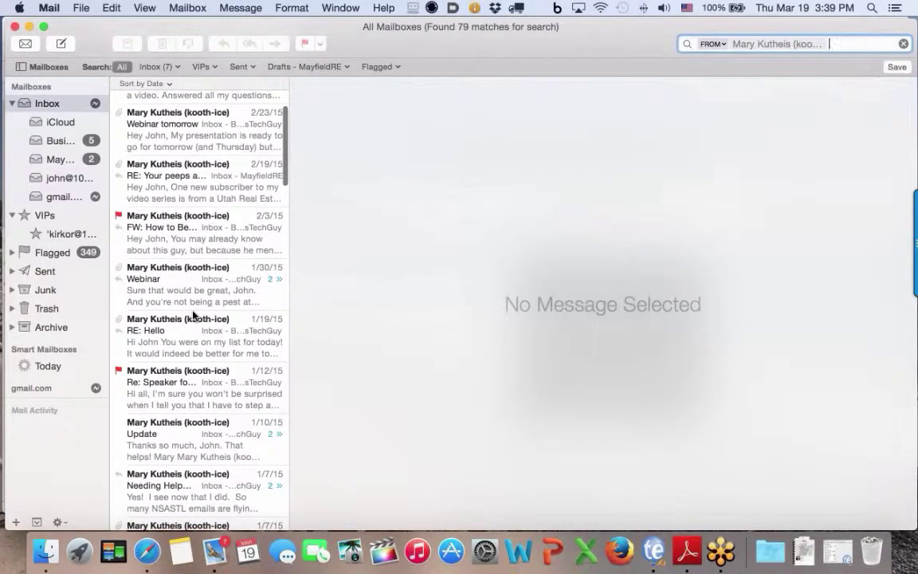
Read the January 19 'RE: Hello' message, then minimise Mail.
click(188, 354)
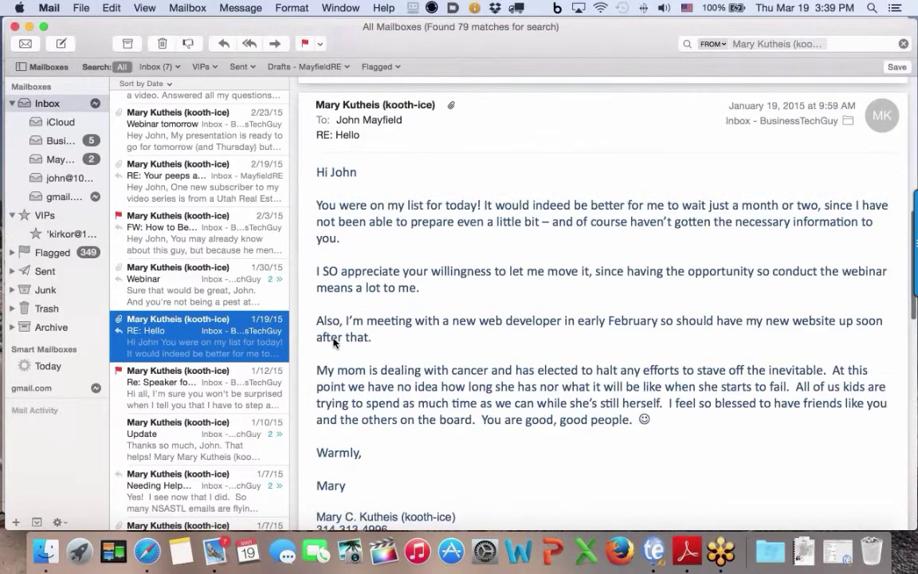
scroll(333, 341, down, 10)
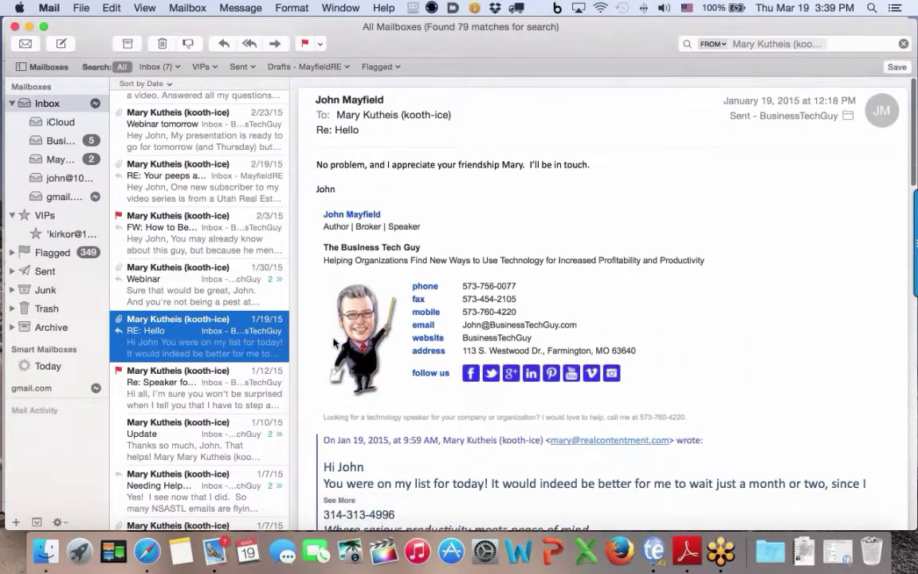
scroll(333, 341, down, 10)
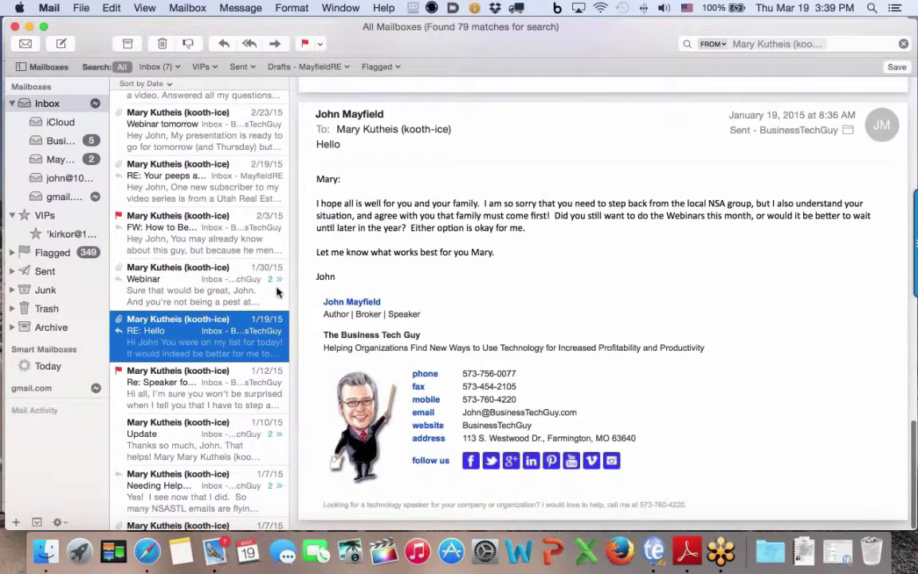
click(279, 288)
click(29, 27)
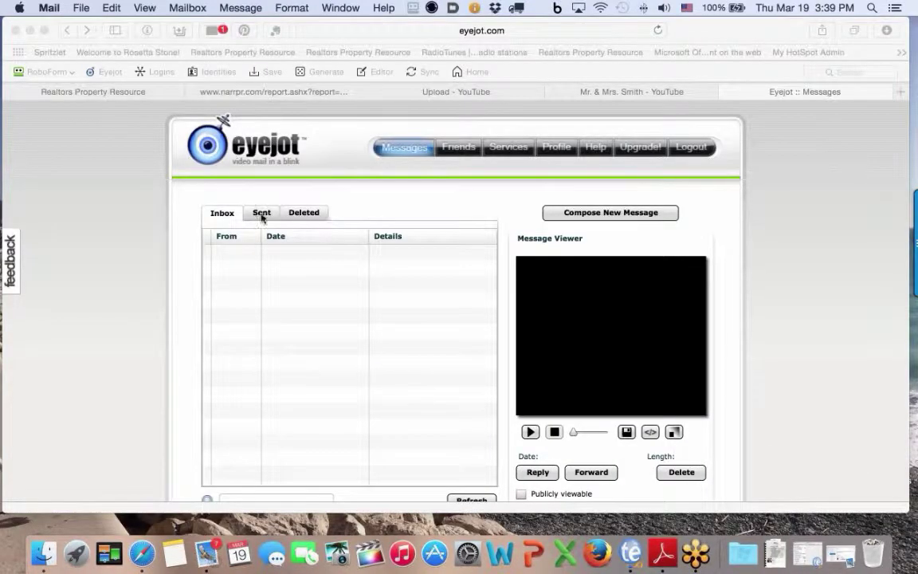
Show Eyejot's sent video messages and open the 2/23/15 Notes for Meeting video.
click(261, 214)
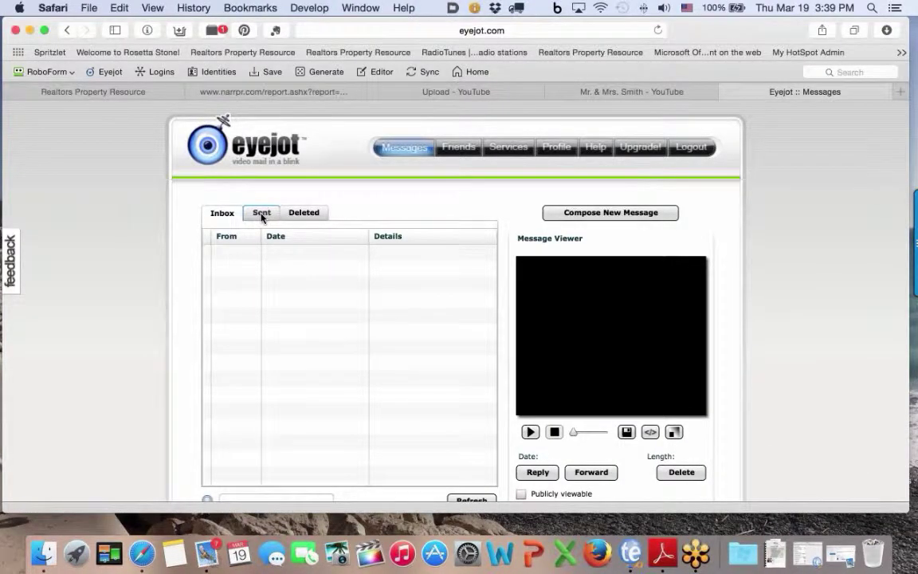
click(262, 214)
click(275, 251)
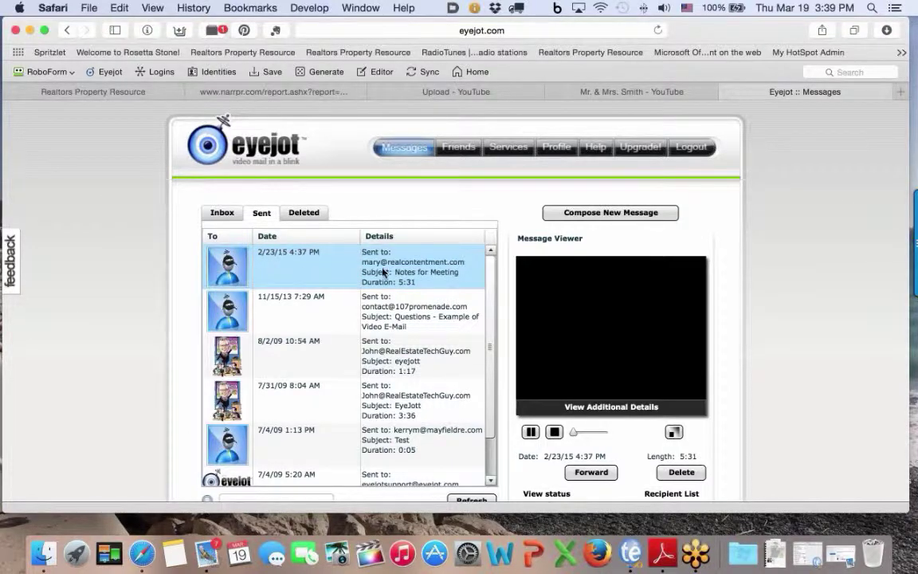
Pause the Notes for Meeting video and switch to the Farmington market activity report.
scroll(382, 273, down, 3)
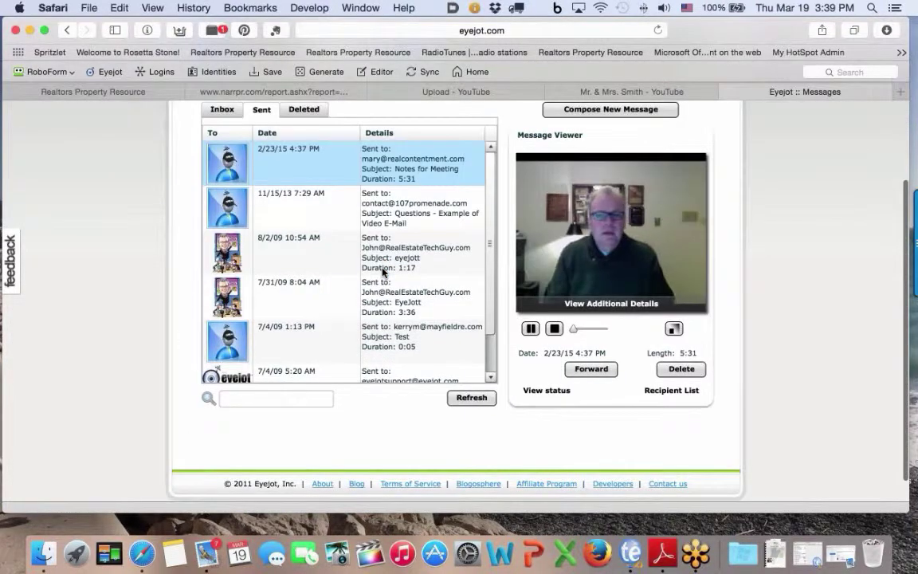
scroll(549, 307, up, 2)
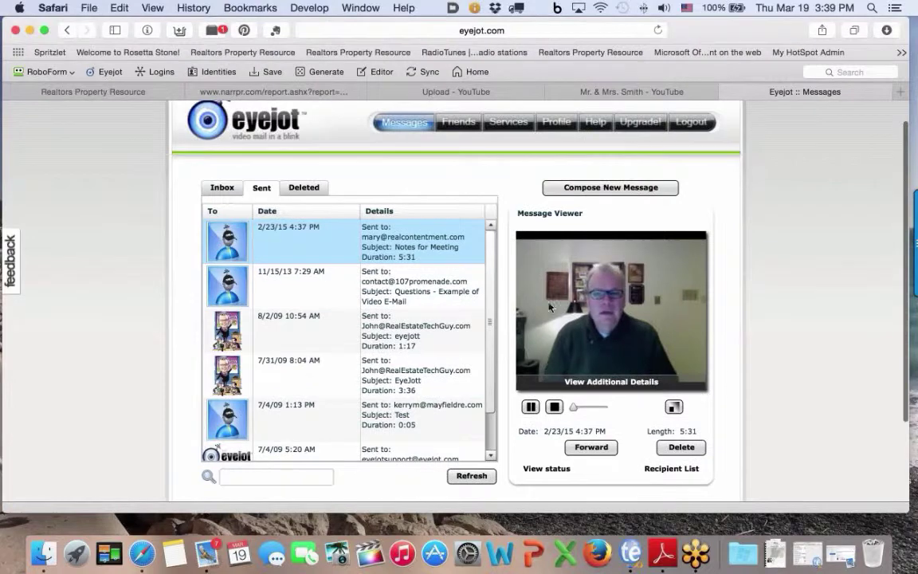
click(532, 408)
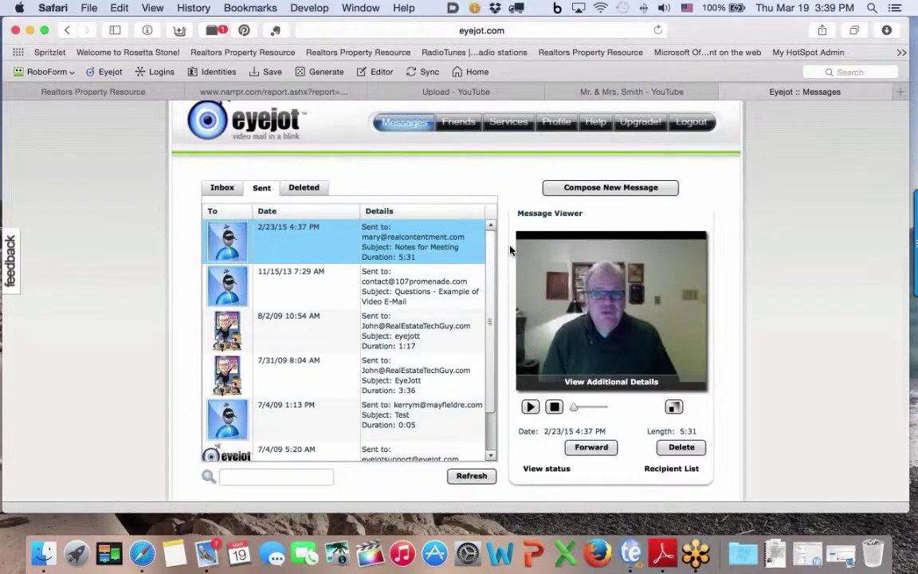
scroll(511, 250, up, 1)
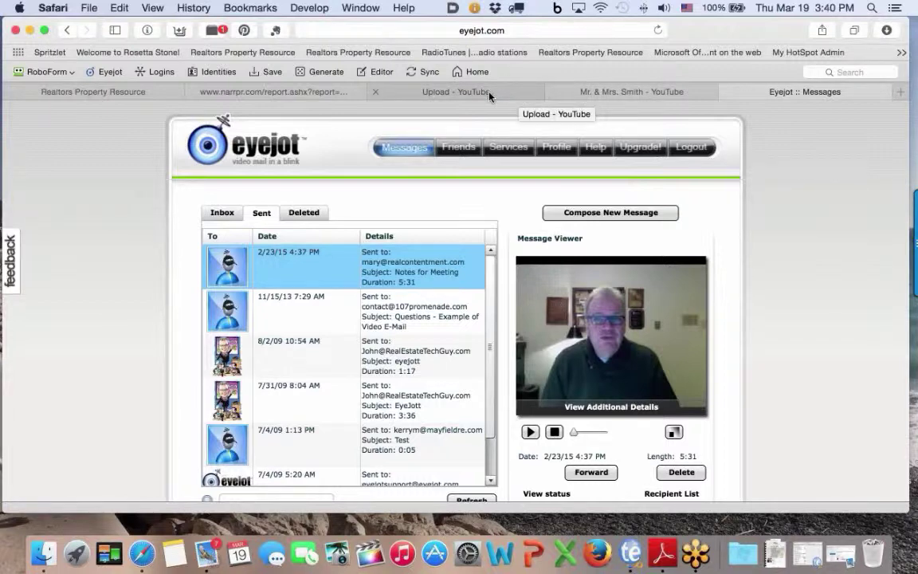
click(280, 92)
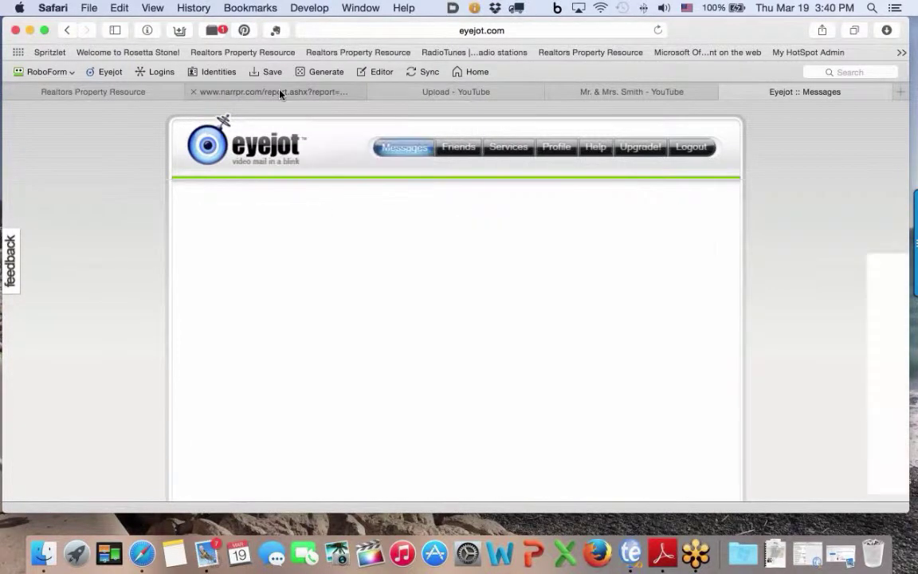
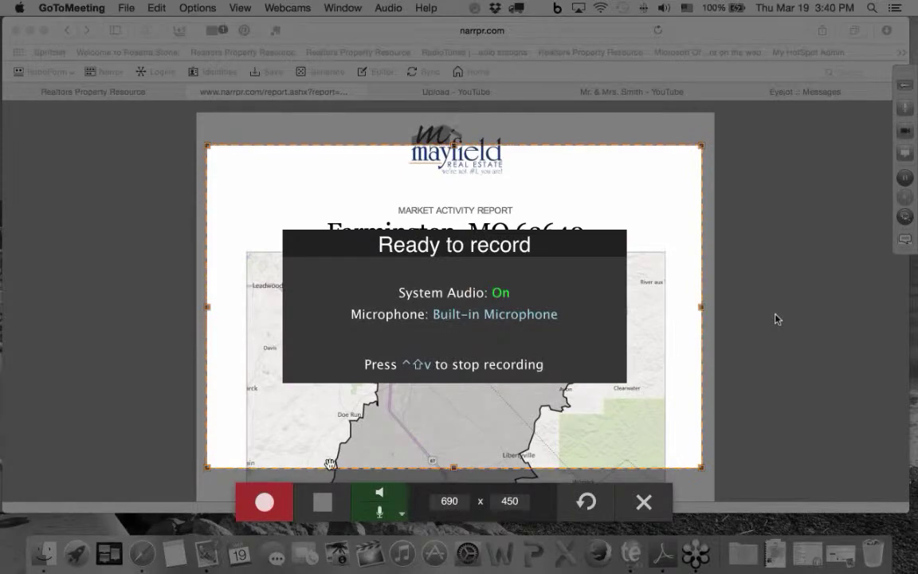
Record a 10-second video scrolling through the Farmington market report, then close its preview and quit Snagit.
click(264, 500)
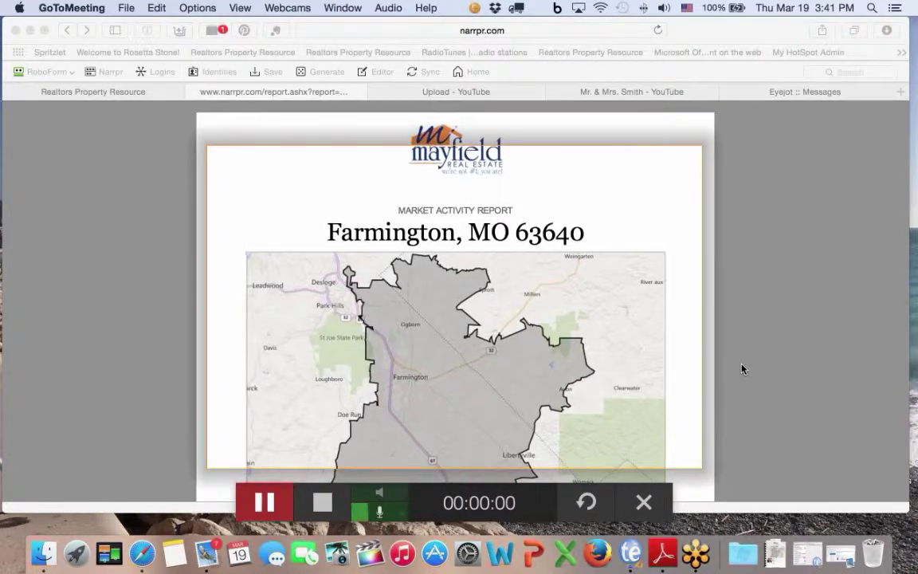
scroll(625, 350, down, 5)
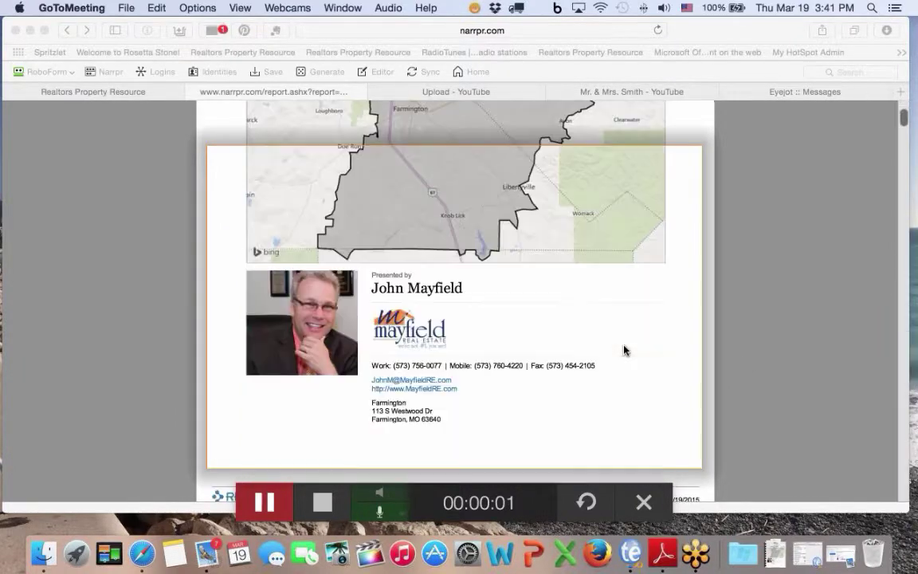
scroll(625, 350, down, 8)
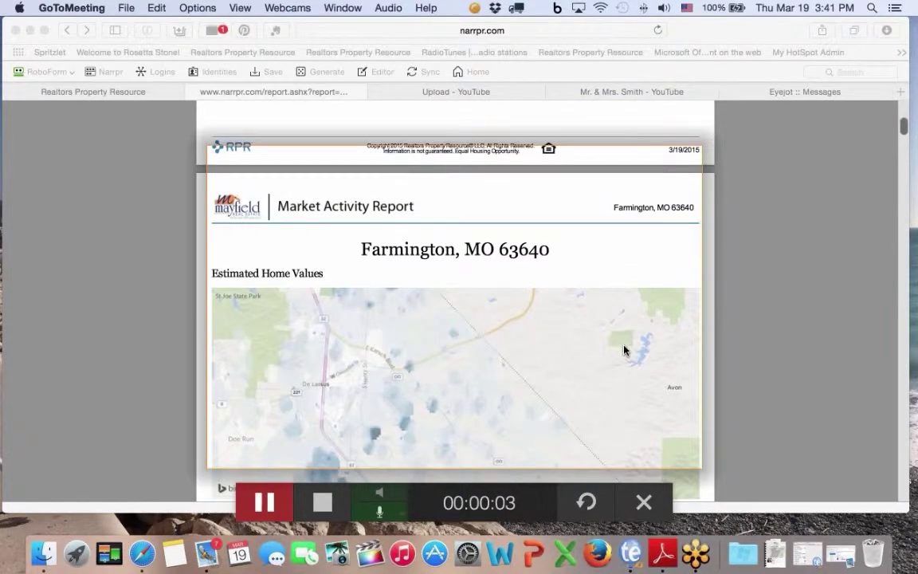
scroll(625, 350, down, 7)
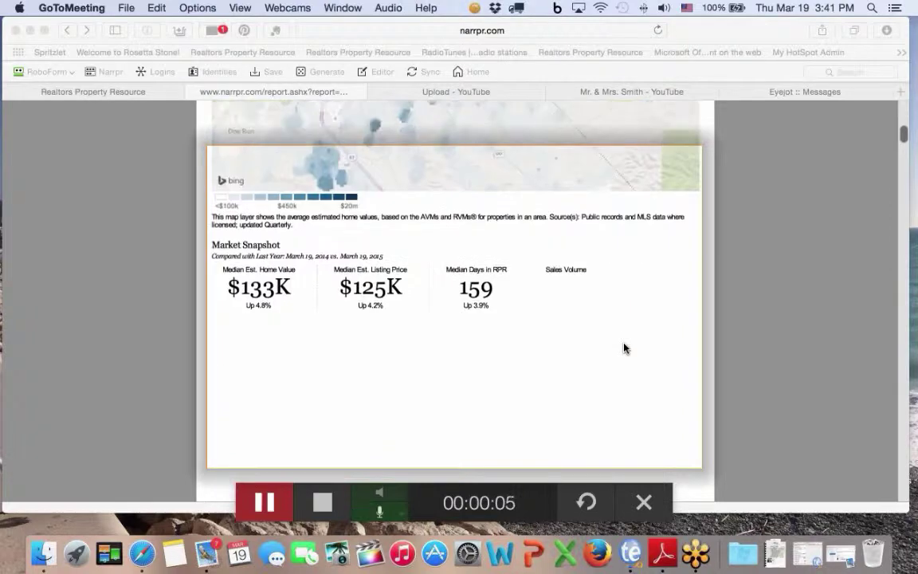
scroll(625, 349, up, 6)
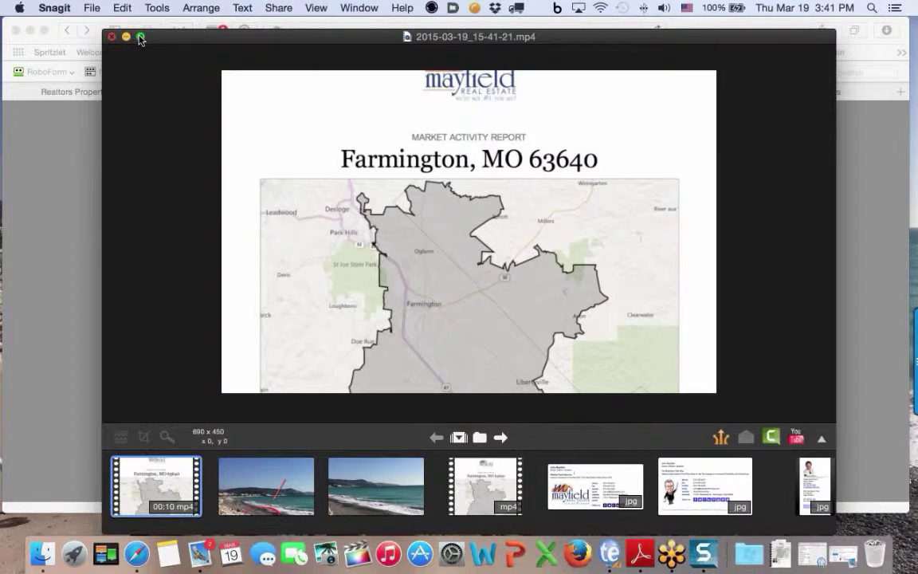
click(112, 37)
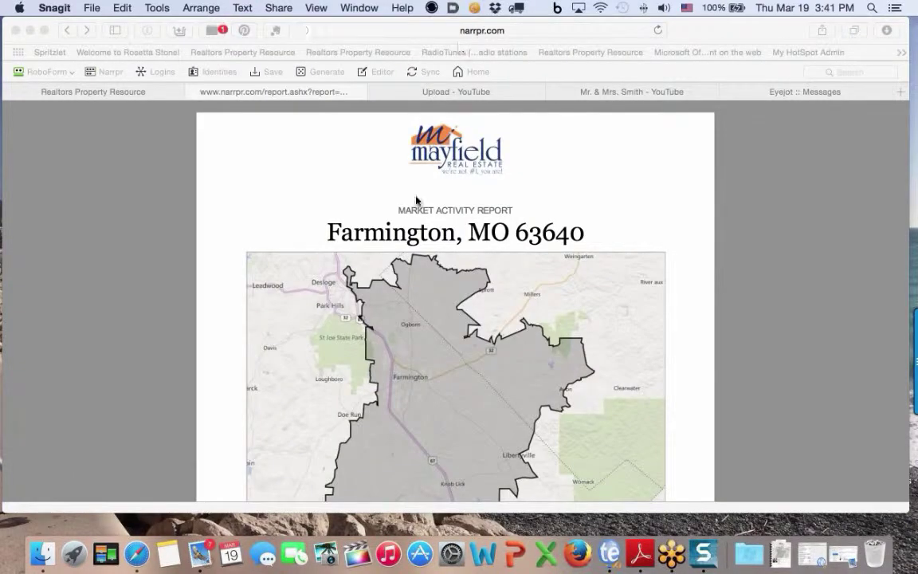
key(super+q)
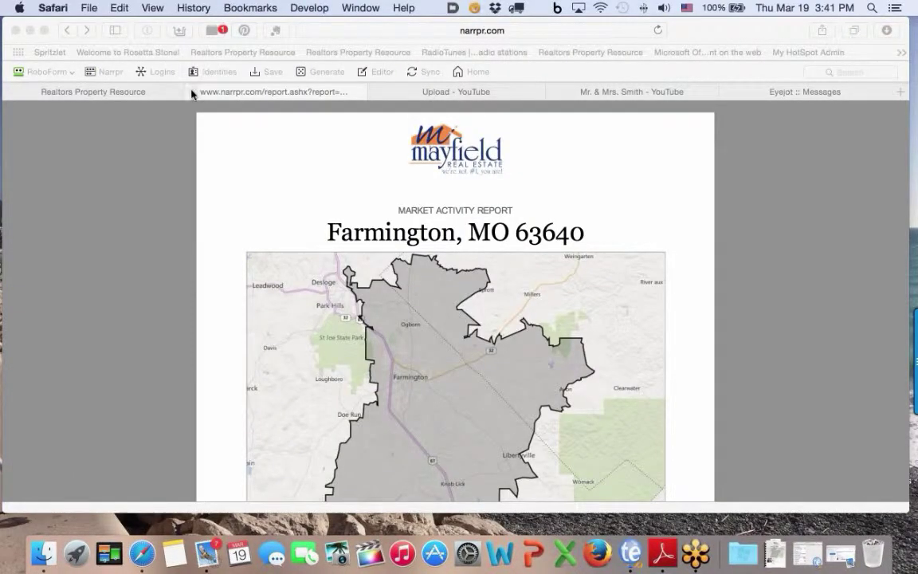
Close the market report tab and search RPR for Farmington, Missouri from the home page.
click(194, 91)
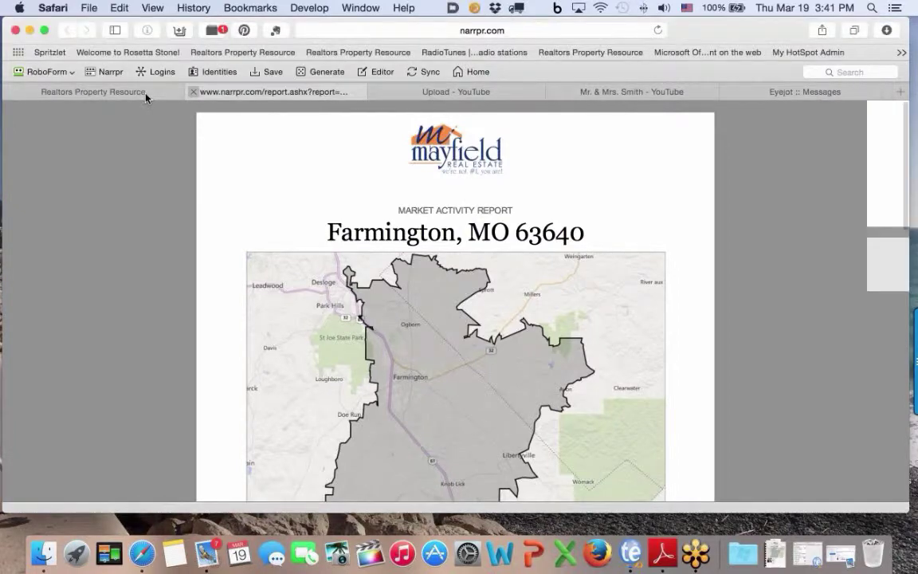
click(194, 92)
click(459, 214)
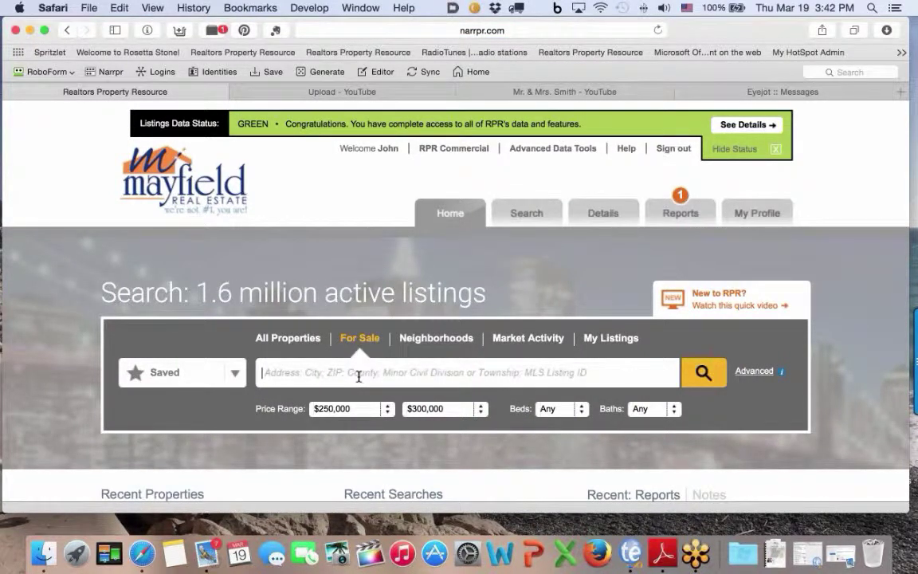
text(farmington,)
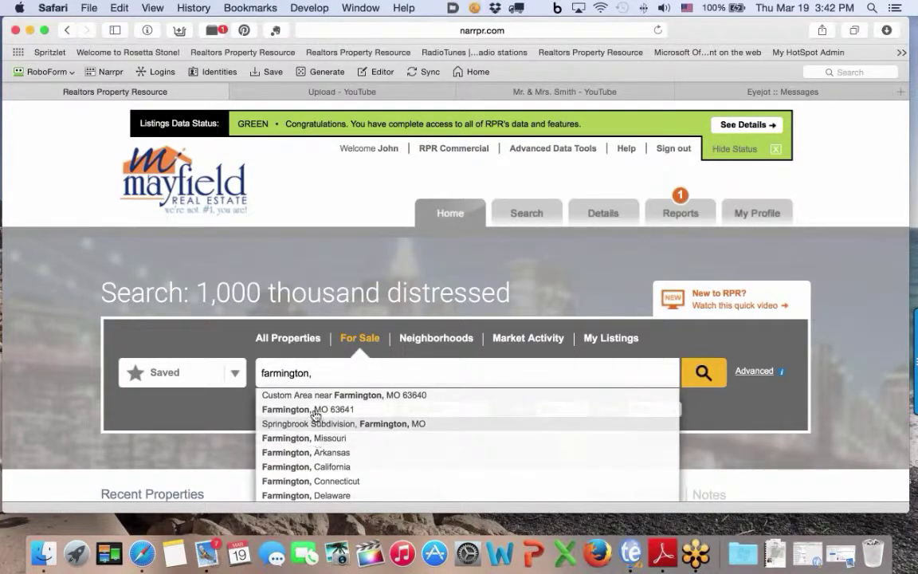
click(309, 439)
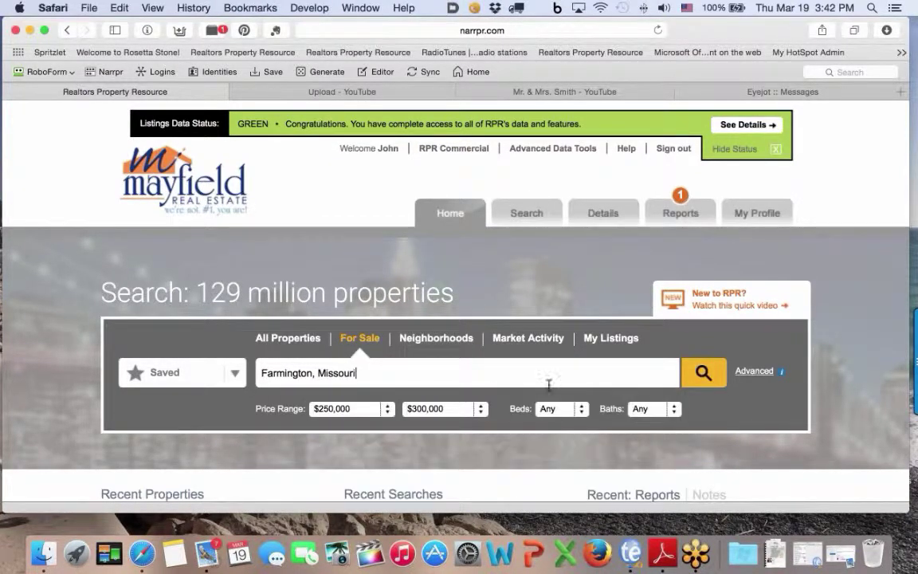
click(697, 374)
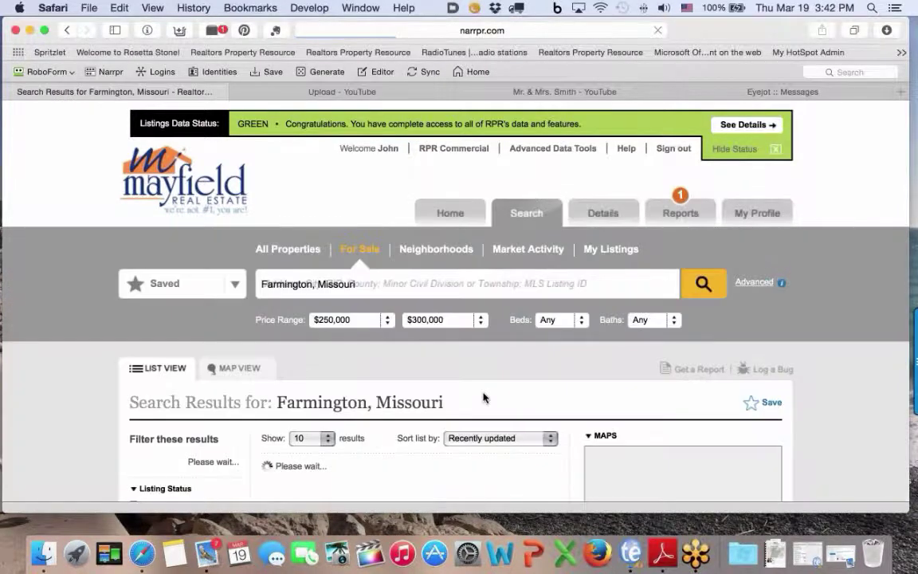
Open Farmington's neighborhood page and show its Housing Facts and Stats table.
scroll(484, 397, down, 5)
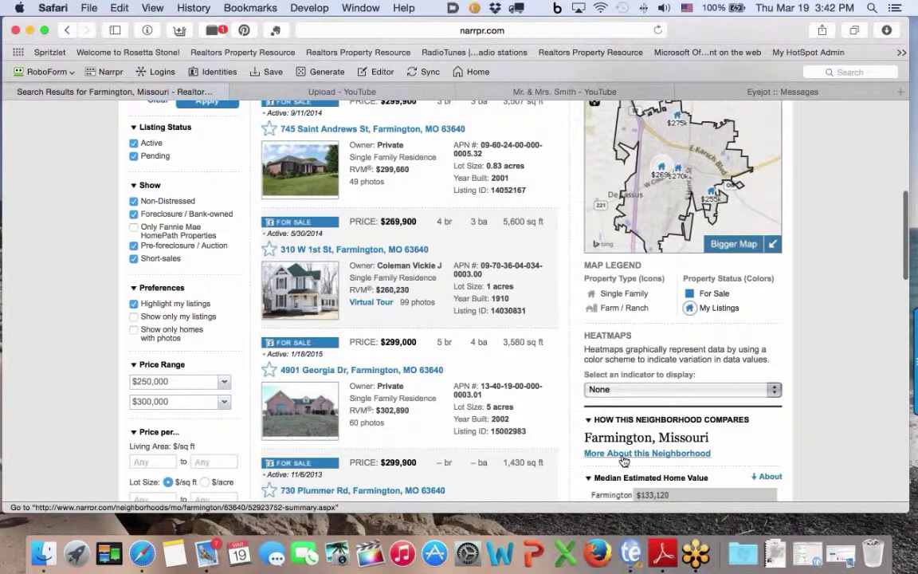
click(624, 461)
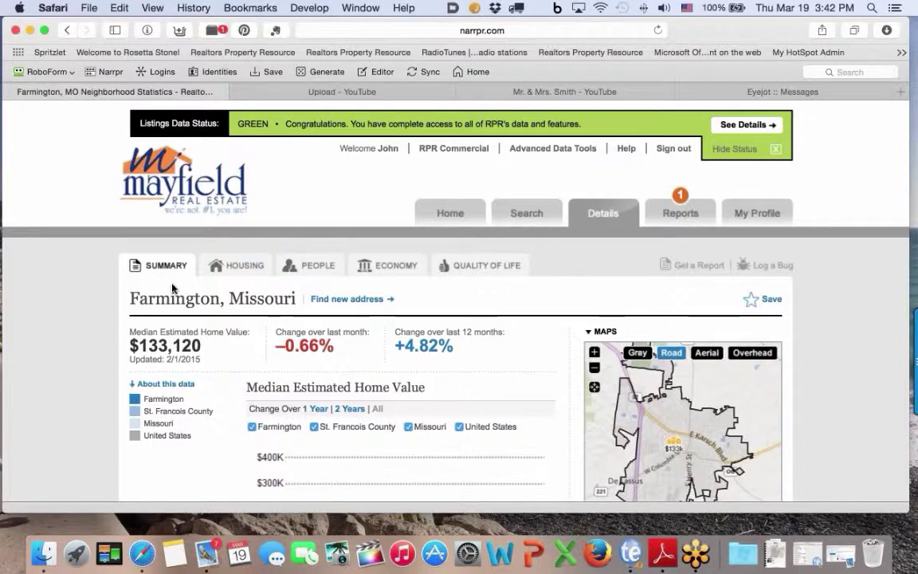
scroll(172, 289, down, 1)
scroll(172, 288, down, 2)
click(243, 182)
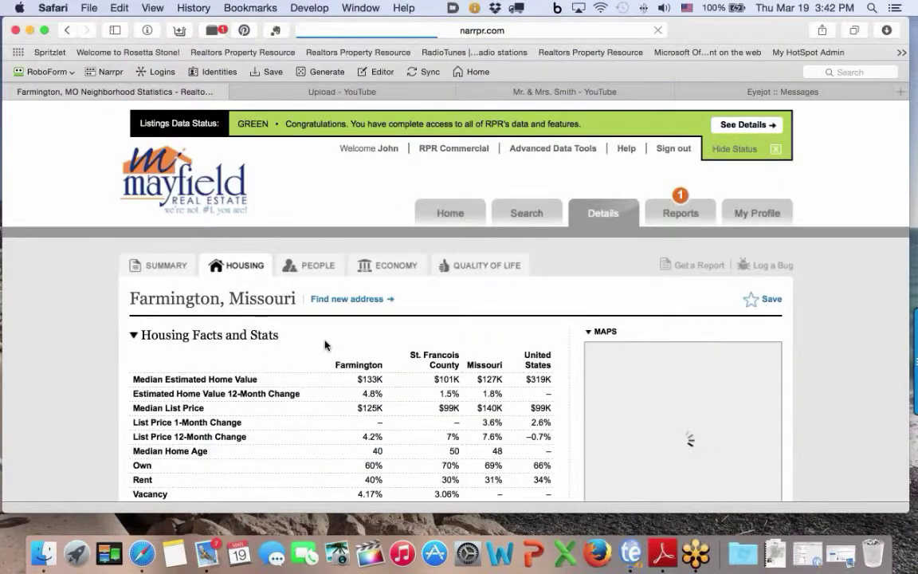
scroll(325, 344, down, 4)
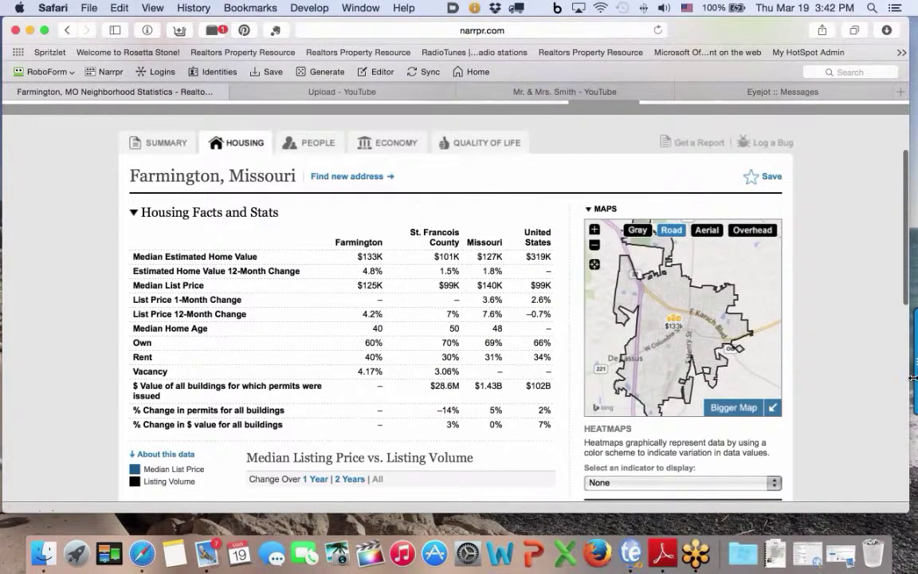
mouse_move(899, 365)
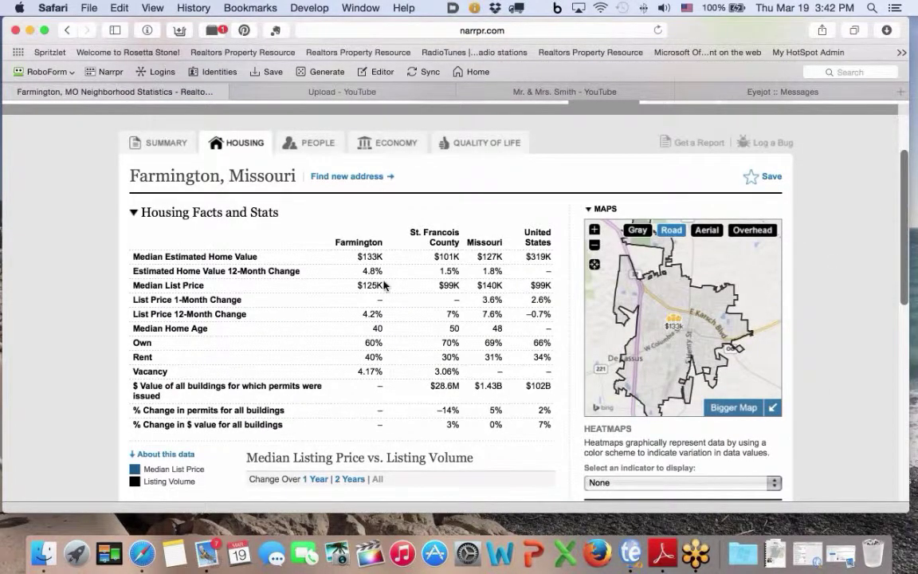
Capture a 626 x 472 screenshot of the Farmington title and Housing Facts and Stats table.
key(ctrl+shift+c)
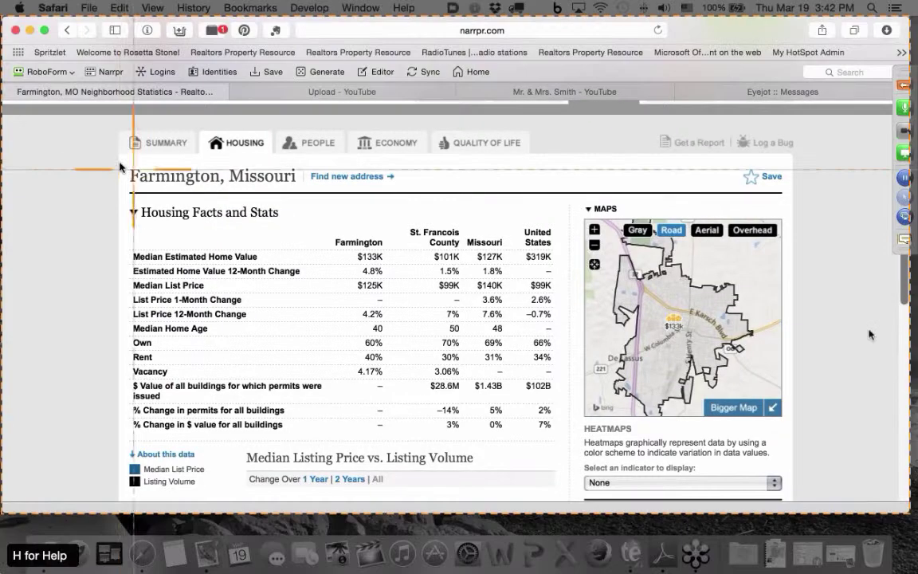
drag(119, 162, 568, 500)
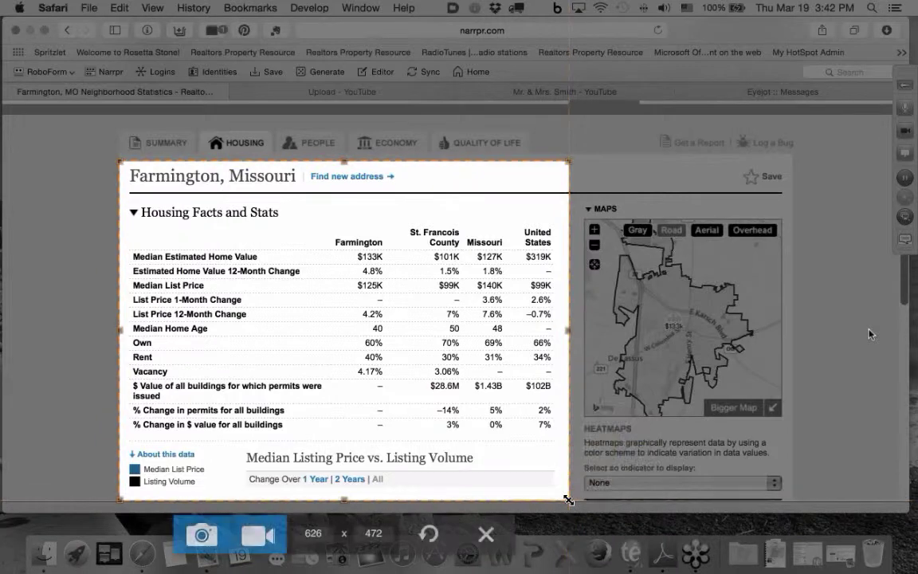
click(201, 534)
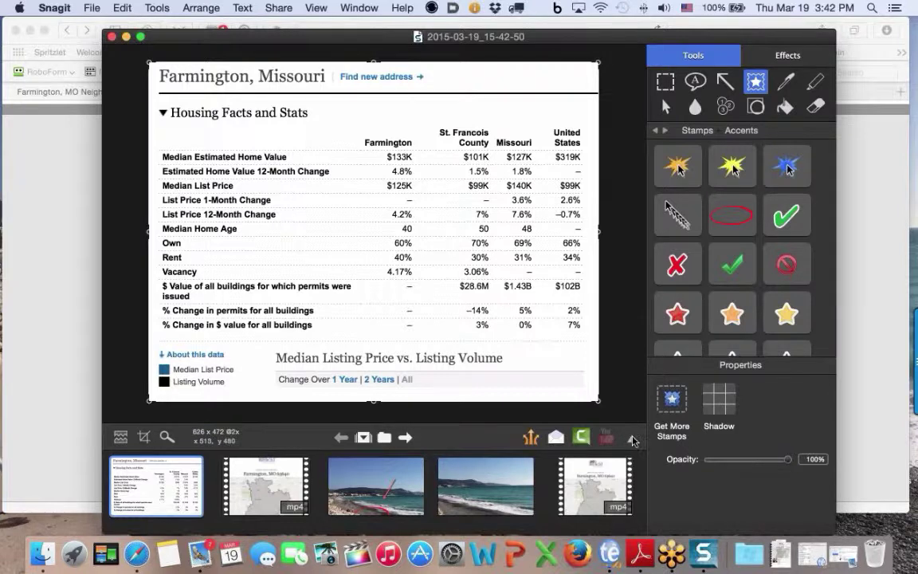
Share the screenshot to Twitter captioned 'Latest statistics for Farmington, MO, Mayfield Real Estate…' with the contact phone number.
click(633, 439)
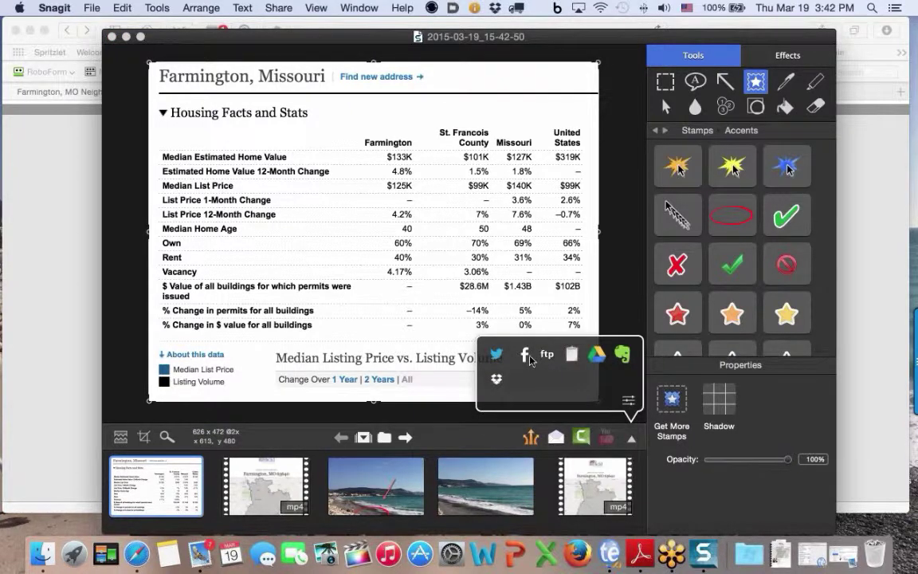
click(497, 356)
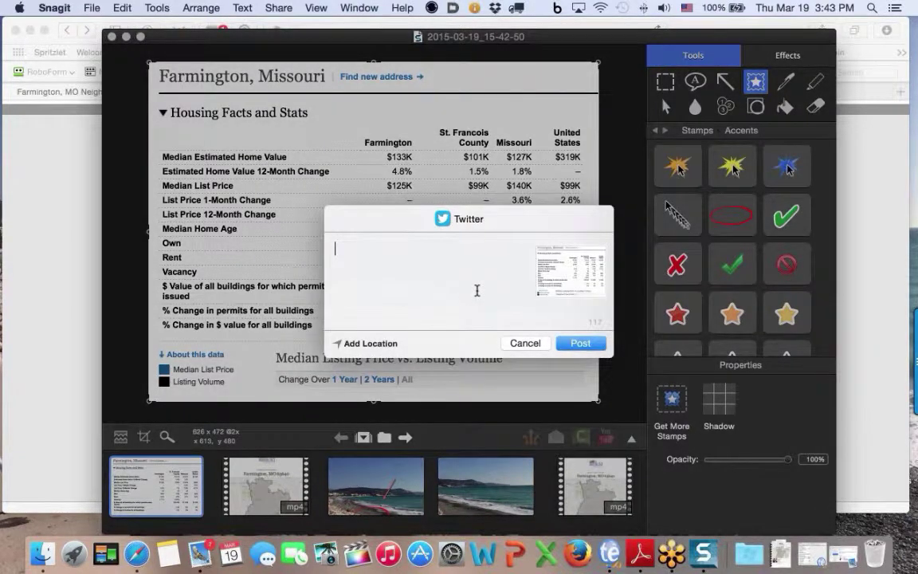
text(La)
key(BackSpace)
text(atest statistics)
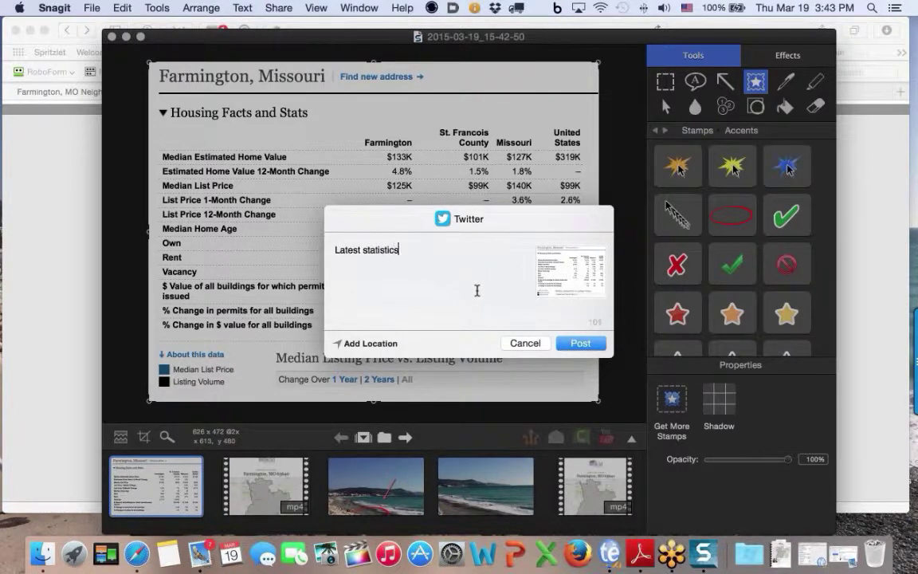
text( for Farmington, MO, Mayfield )
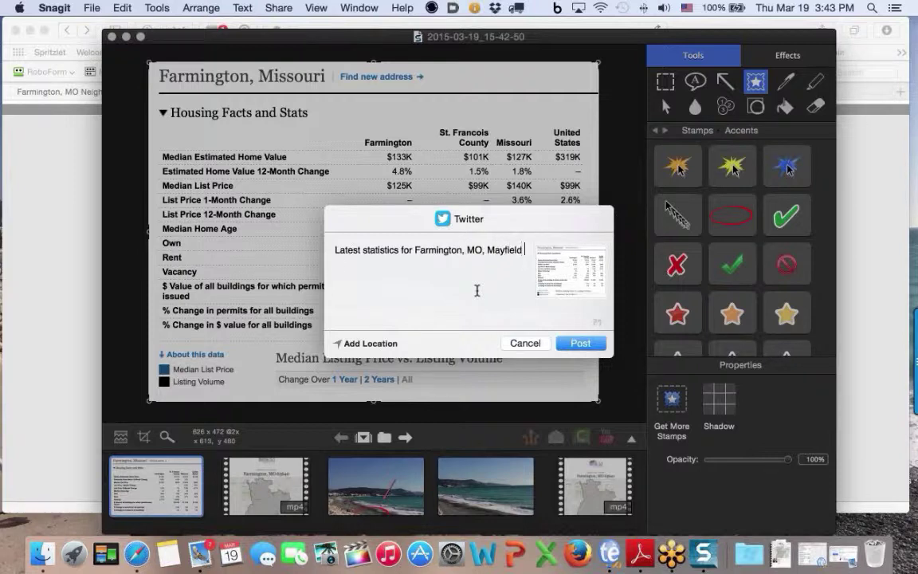
text(Real Estate, need to buy or sell, )
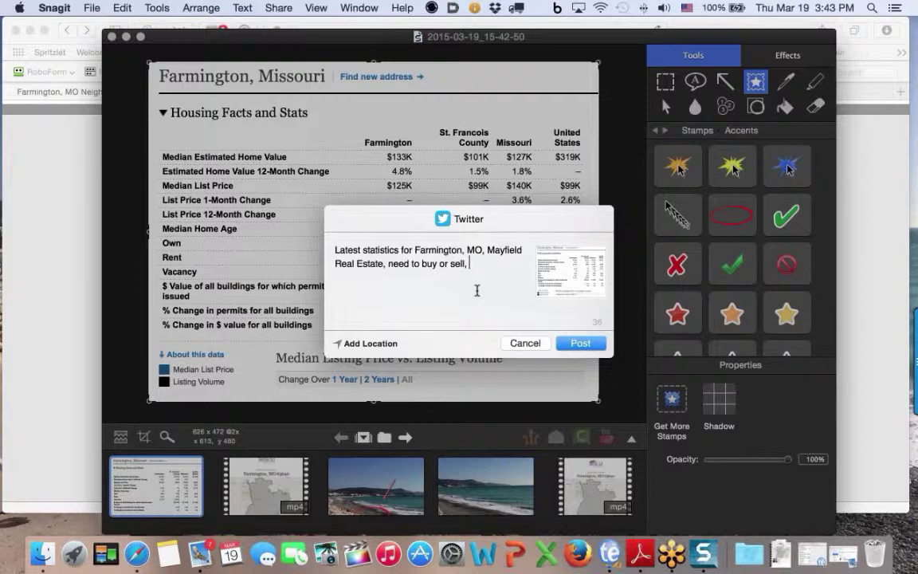
text(call John today.  )
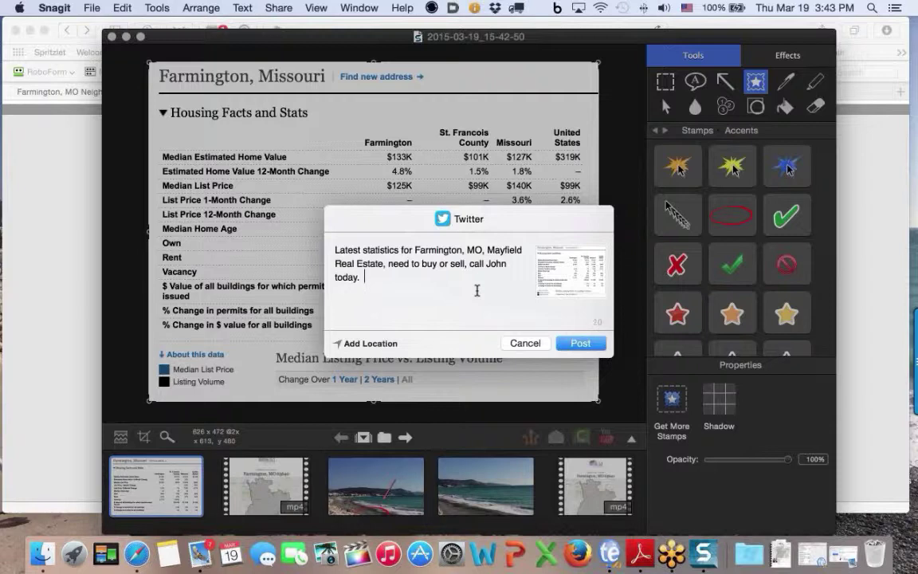
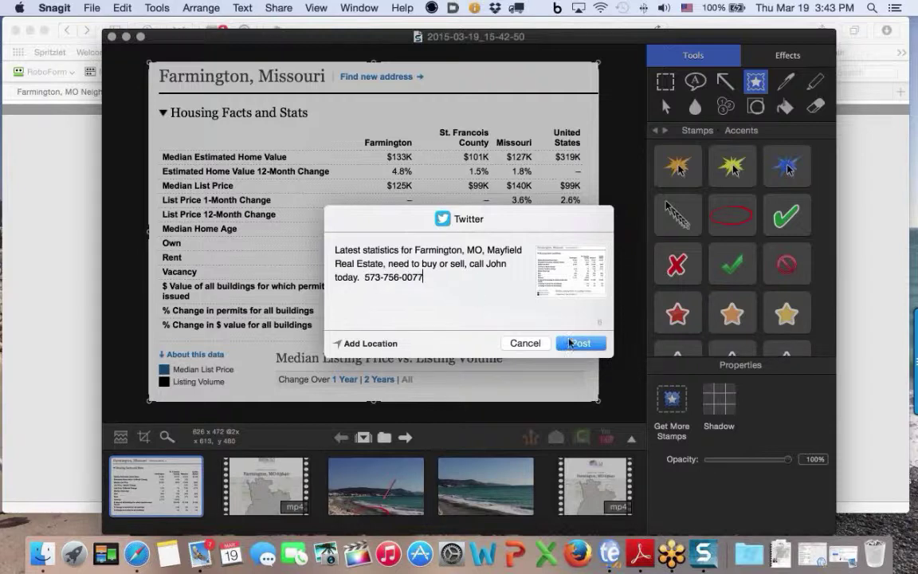
click(580, 343)
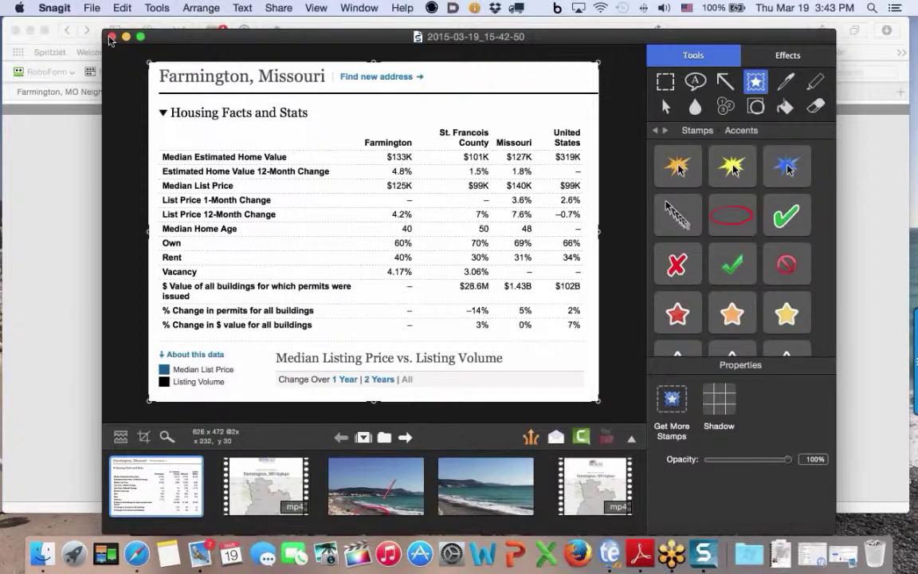
Close the Snagit editor, view Farmington's People stats in Safari, then minimize the browser window.
key(super+w)
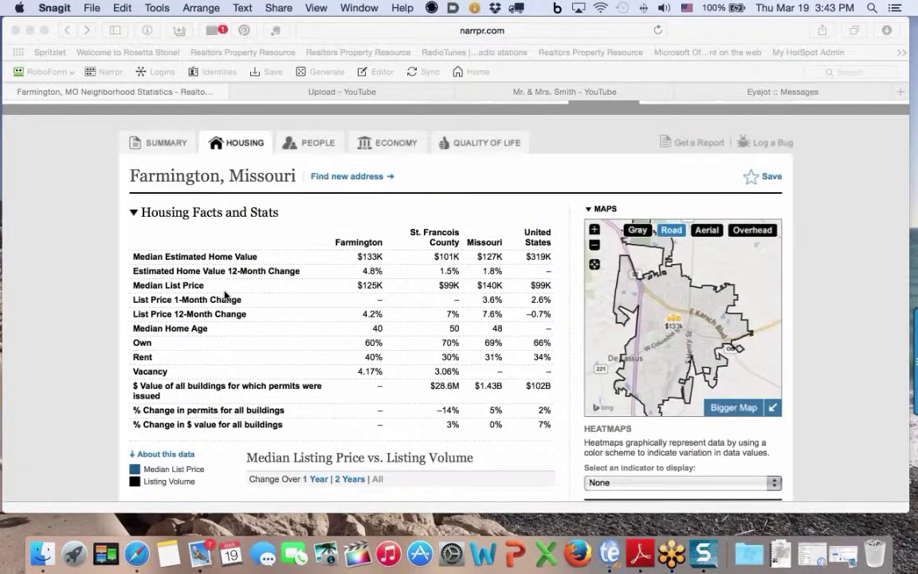
click(177, 304)
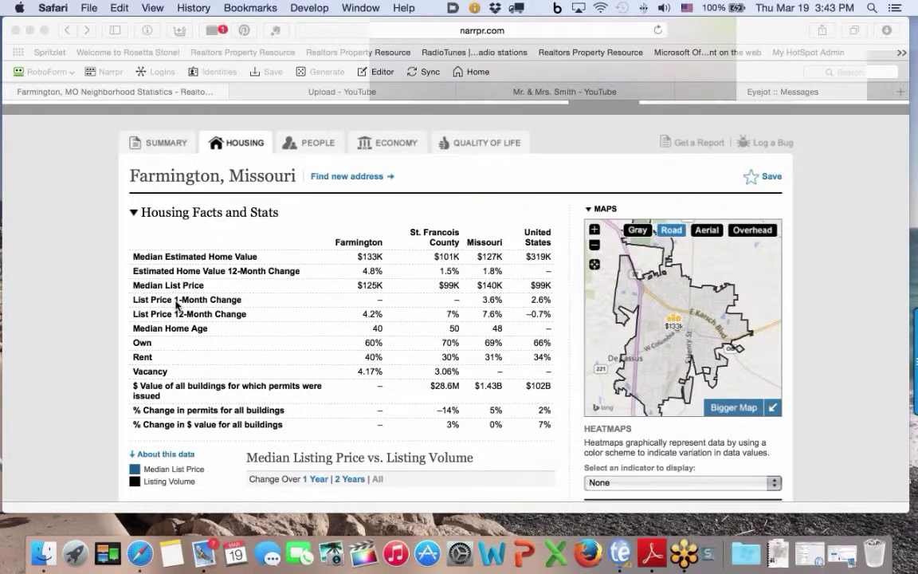
scroll(226, 176, down, 6)
scroll(224, 183, up, 2)
scroll(224, 184, up, 6)
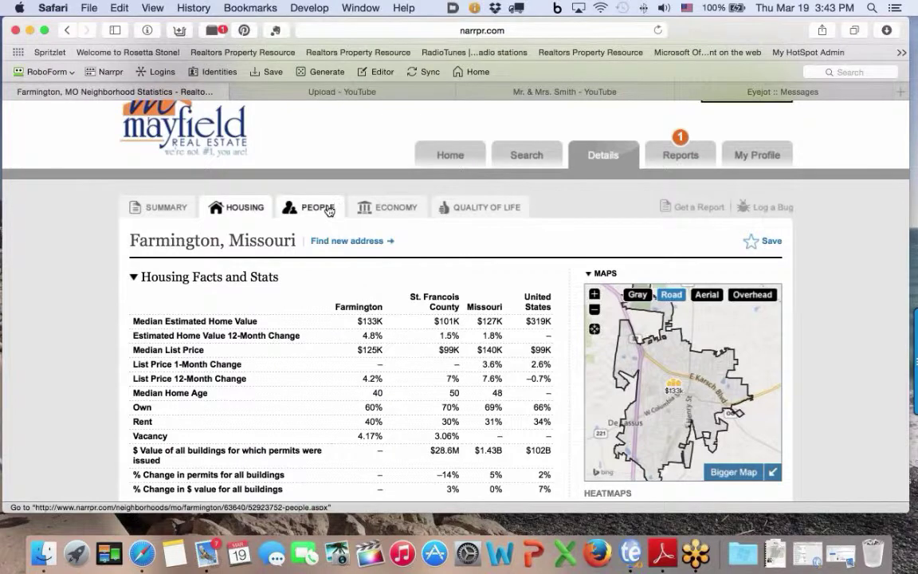
click(327, 210)
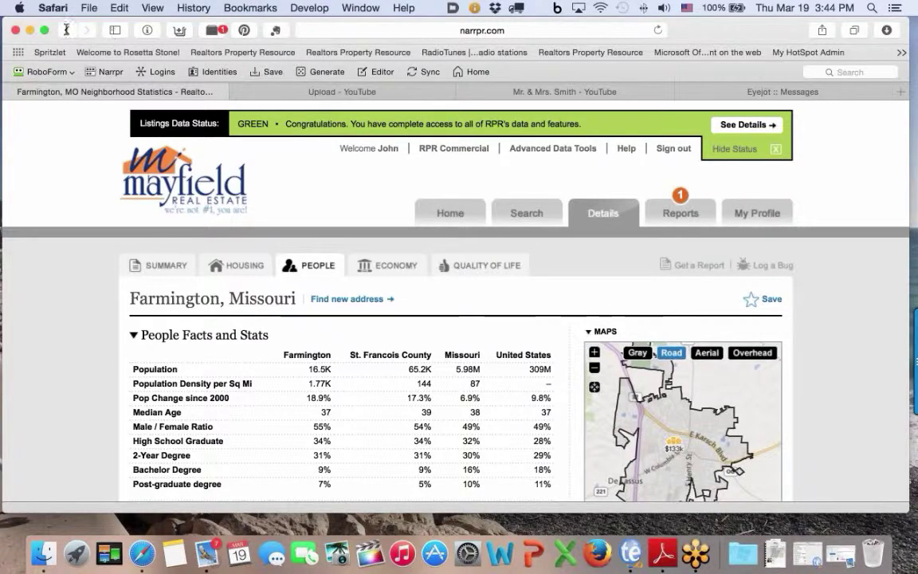
click(31, 30)
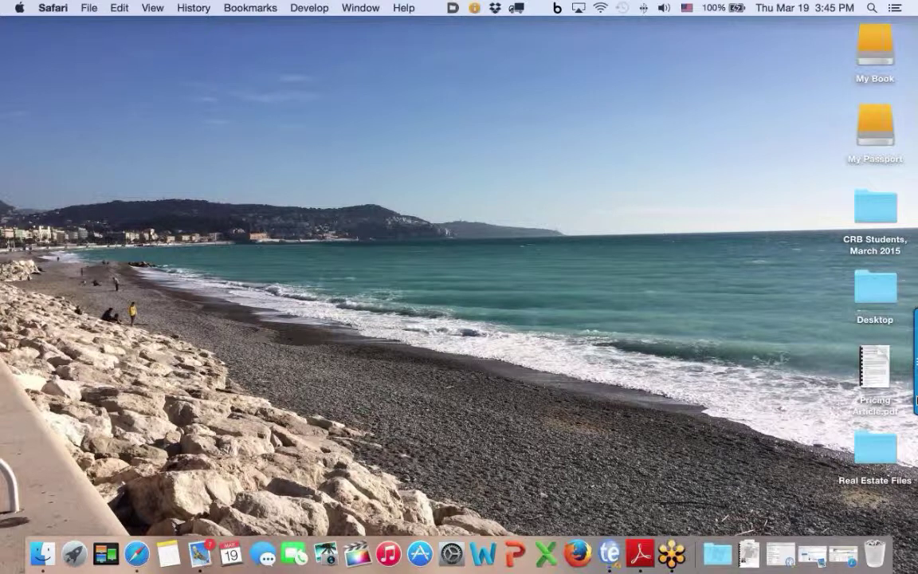
mouse_move(916, 401)
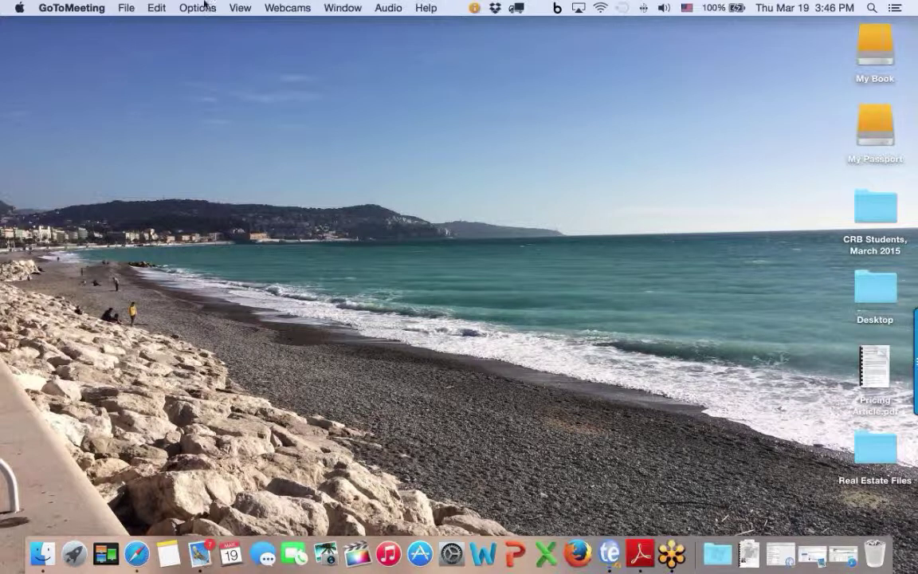
click(56, 7)
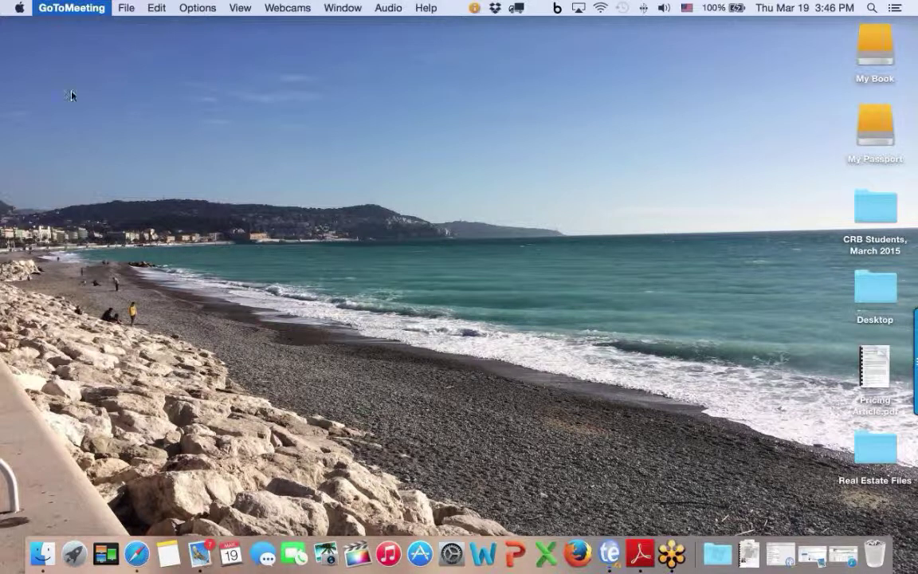
click(80, 206)
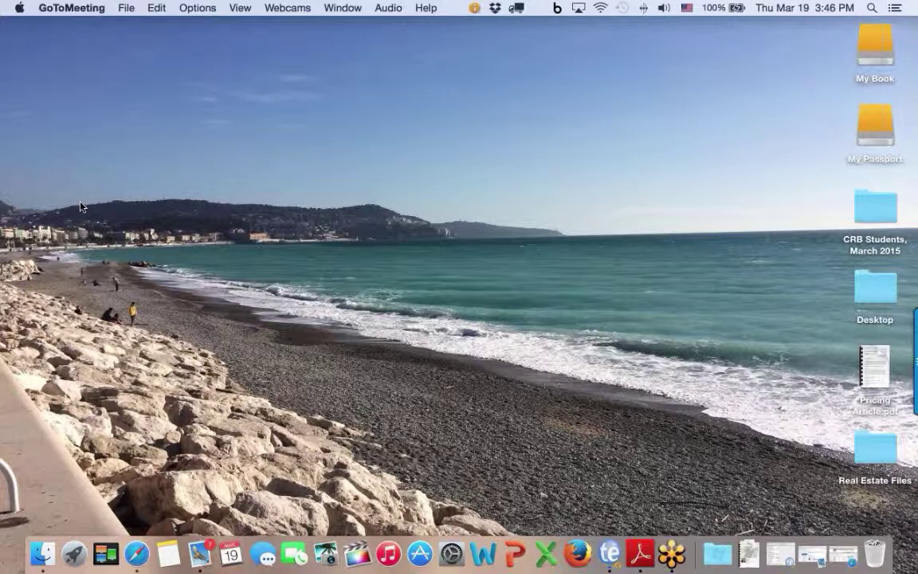